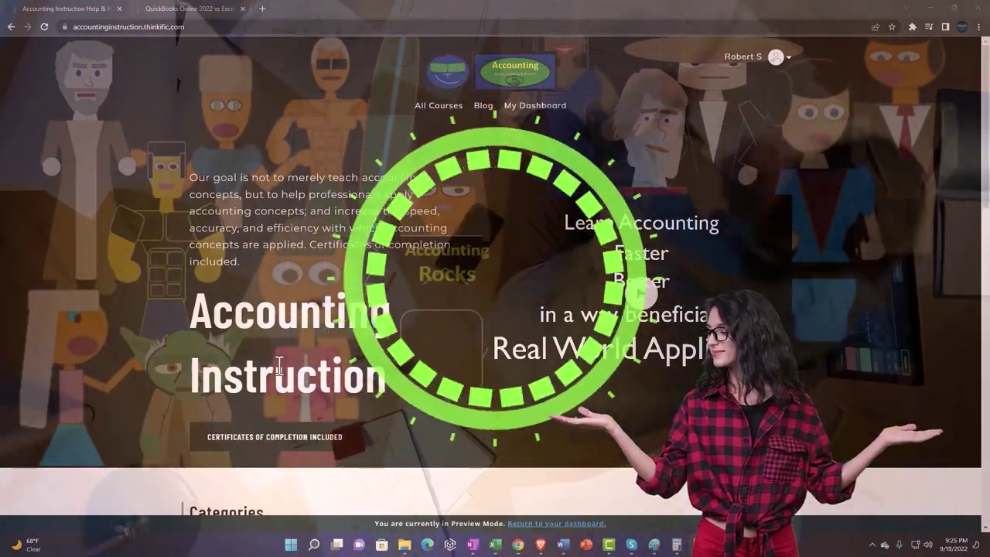
- Look through the course categories on the Accounting Instruction site and the lesson list of the QuickBooks Online 2022 vs Excel course
scroll(135, 419, "down", 6)
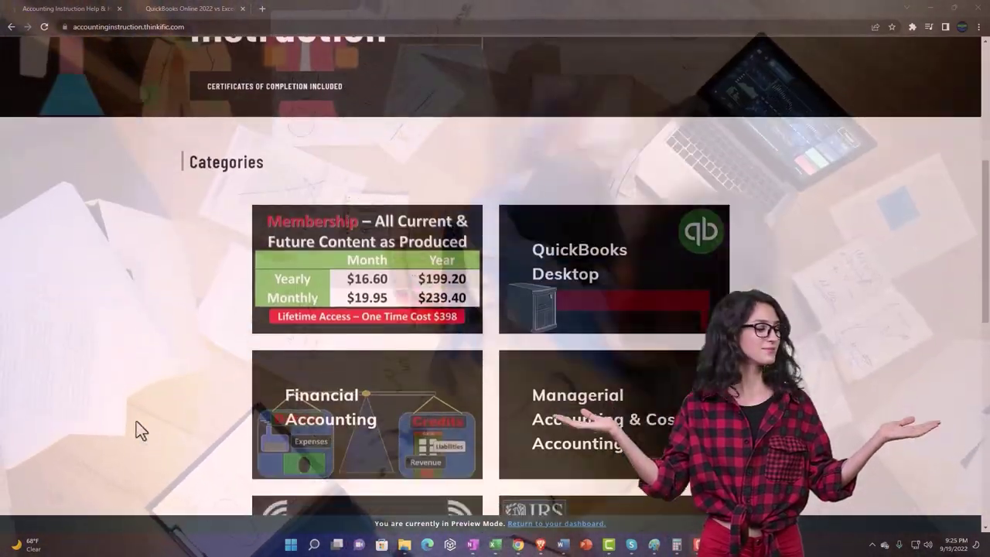
scroll(136, 420, "down", 5)
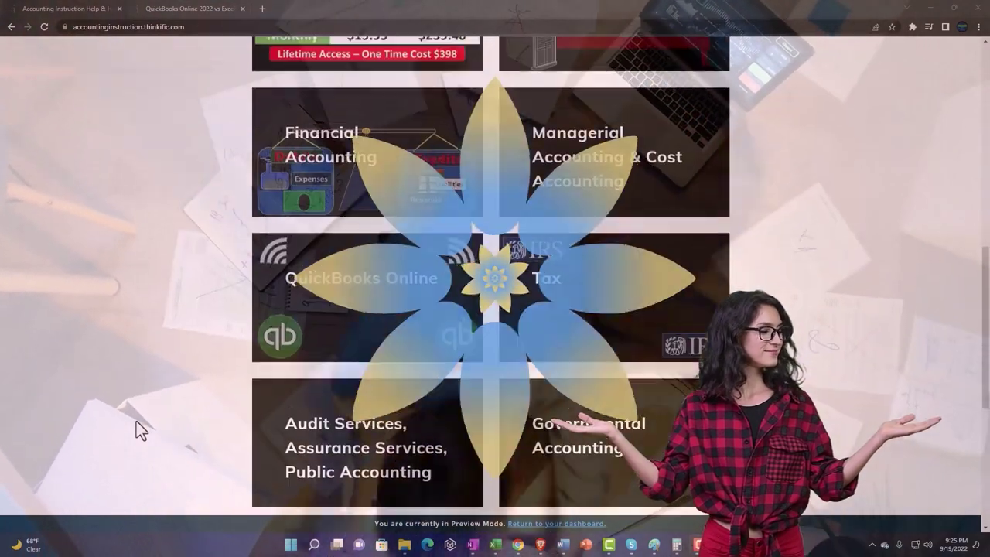
scroll(136, 420, "down", 1)
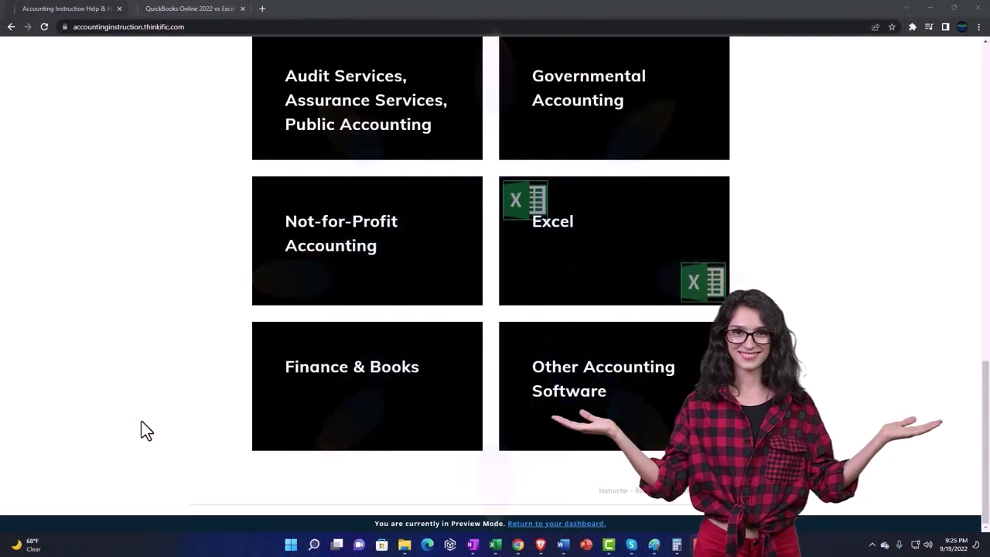
left_click(177, 9)
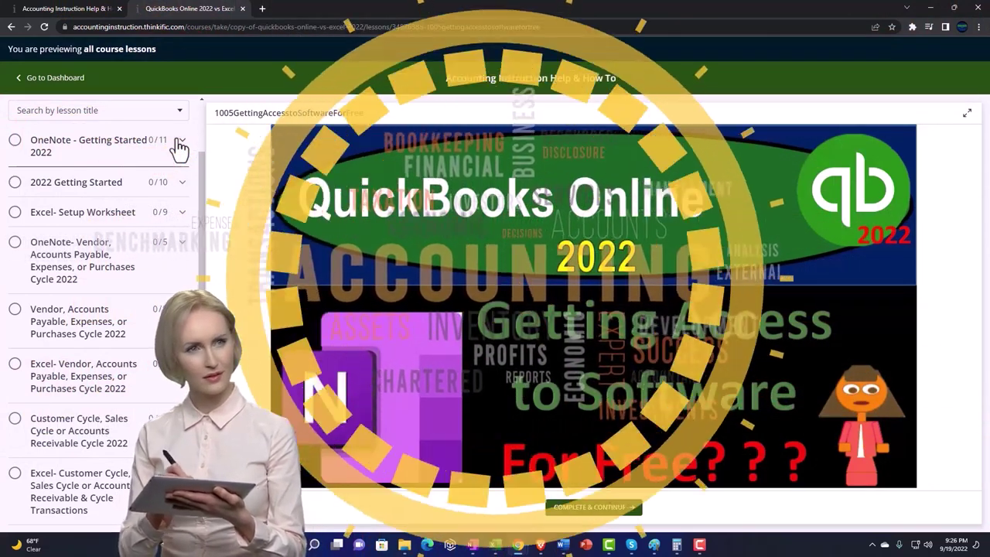
left_click(179, 146)
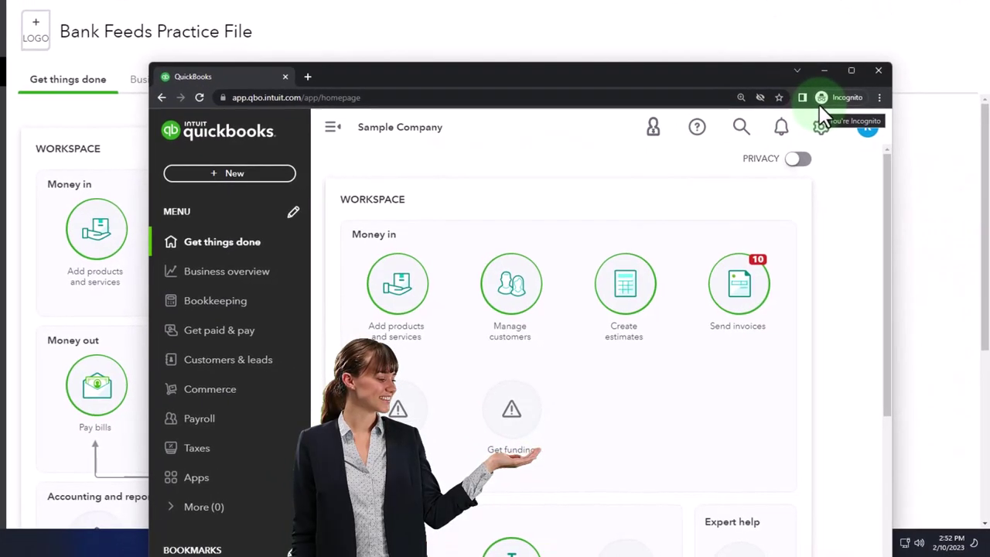
- Examine the sample company's incognito browser options and the QuickBooks settings for switching to Accountant view
left_click(879, 98)
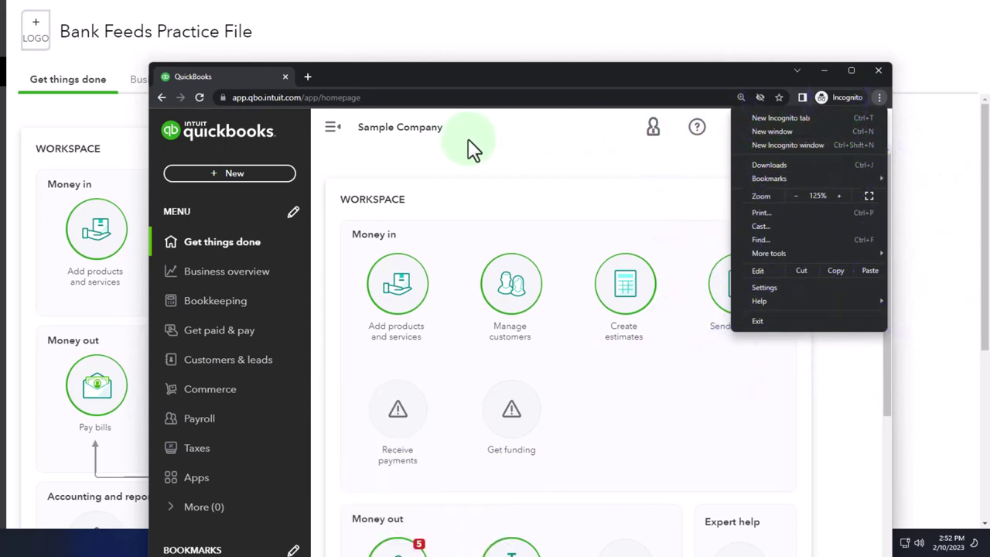
left_click(441, 149)
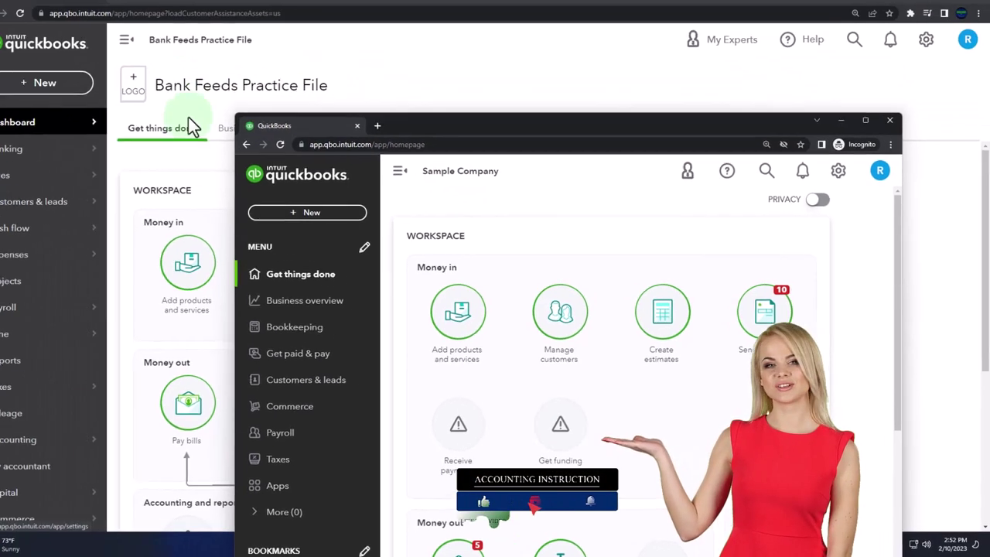
mouse_move(112, 222)
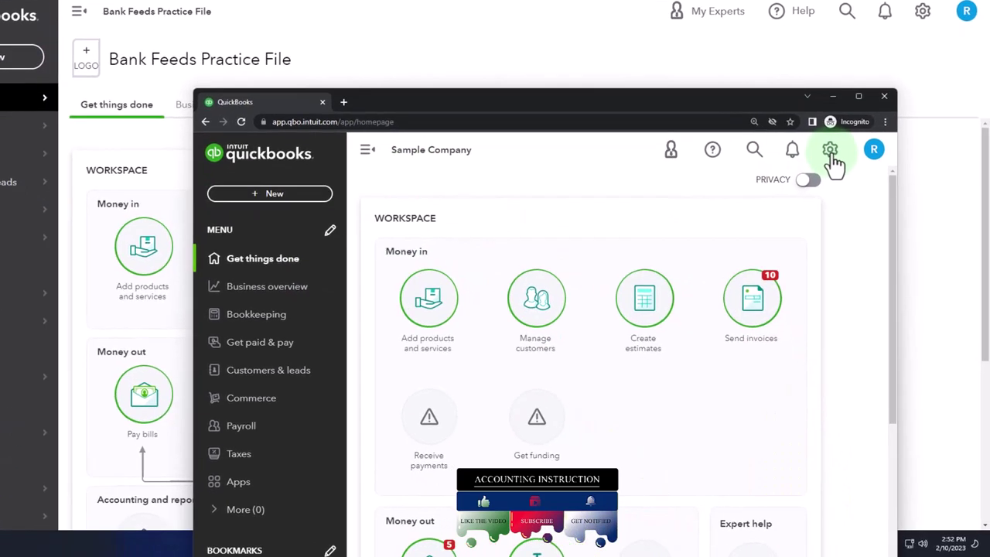
left_click(842, 181)
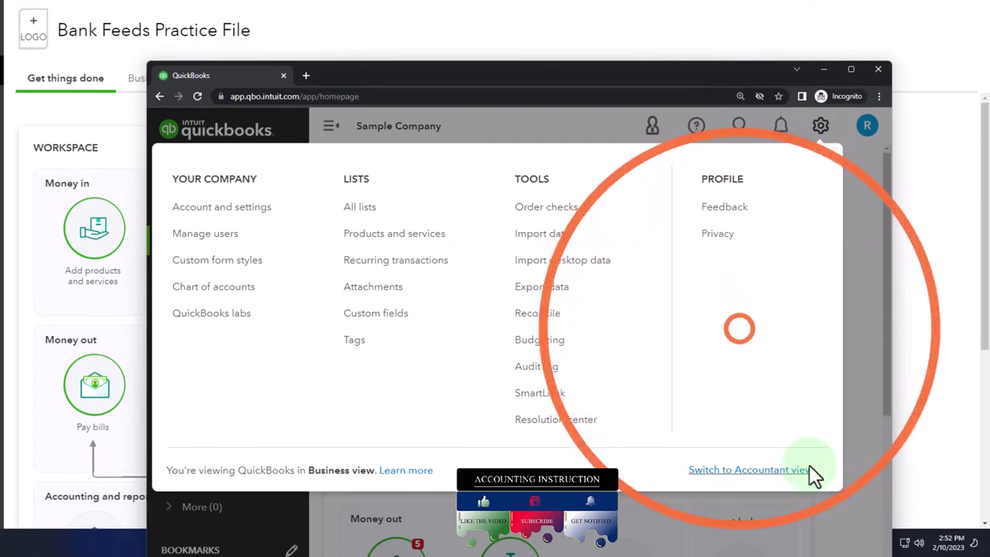
left_click(857, 467)
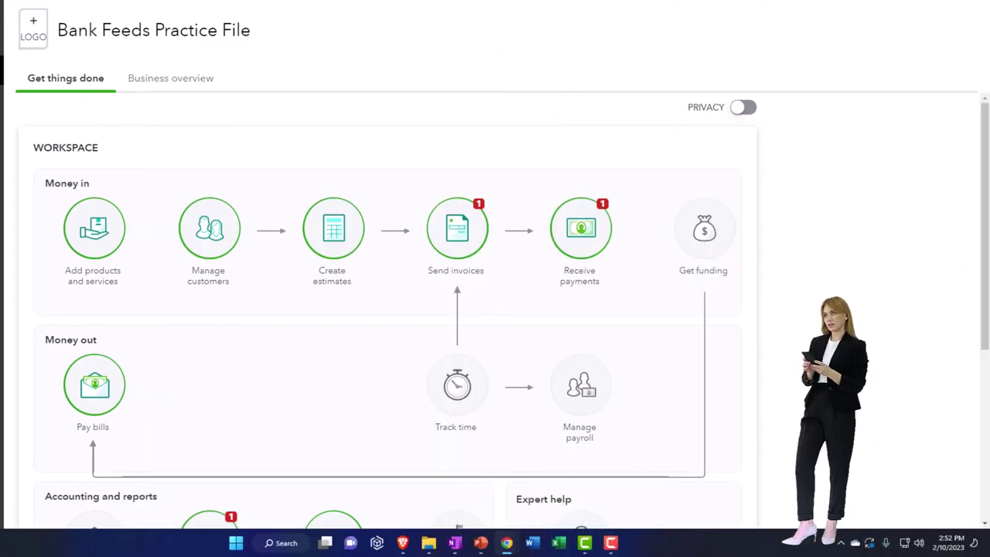
- Duplicate the Bank Feeds Practice File browser tab twice, giving three QuickBooks tabs
right_click(88, 6)
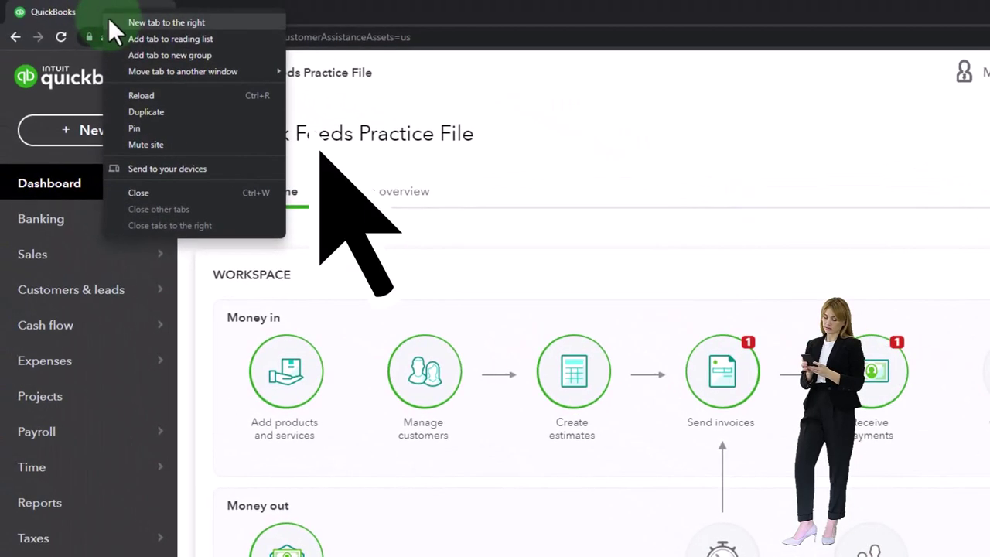
left_click(196, 114)
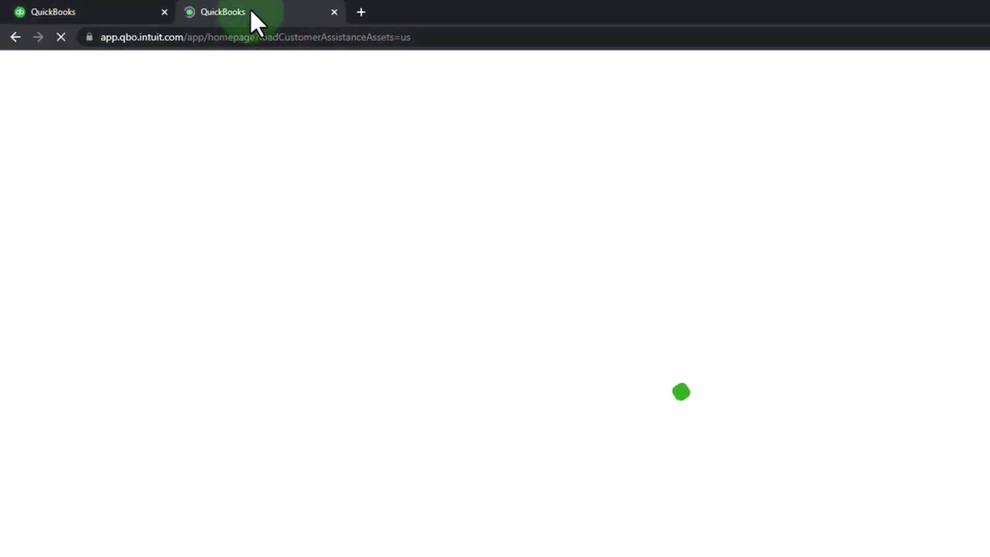
right_click(249, 10)
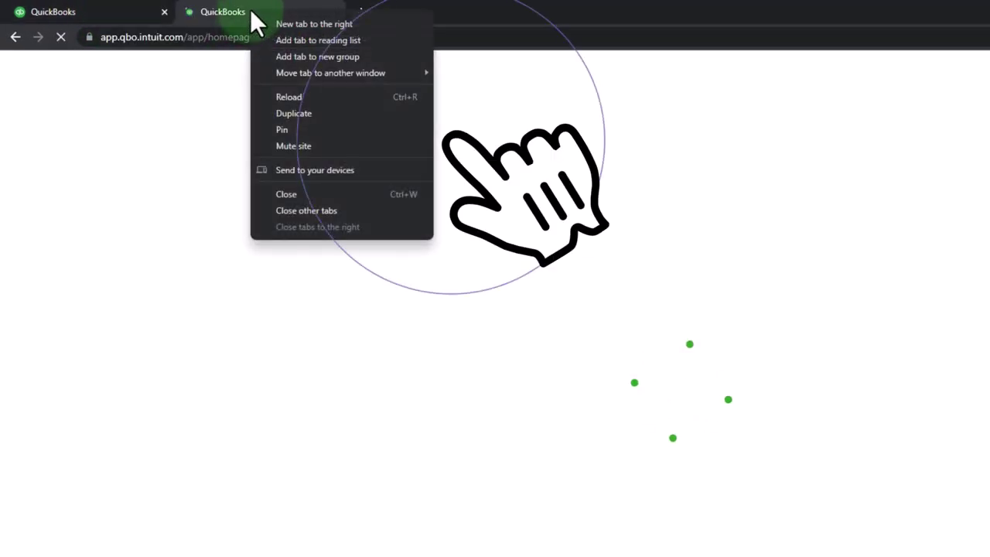
left_click(327, 111)
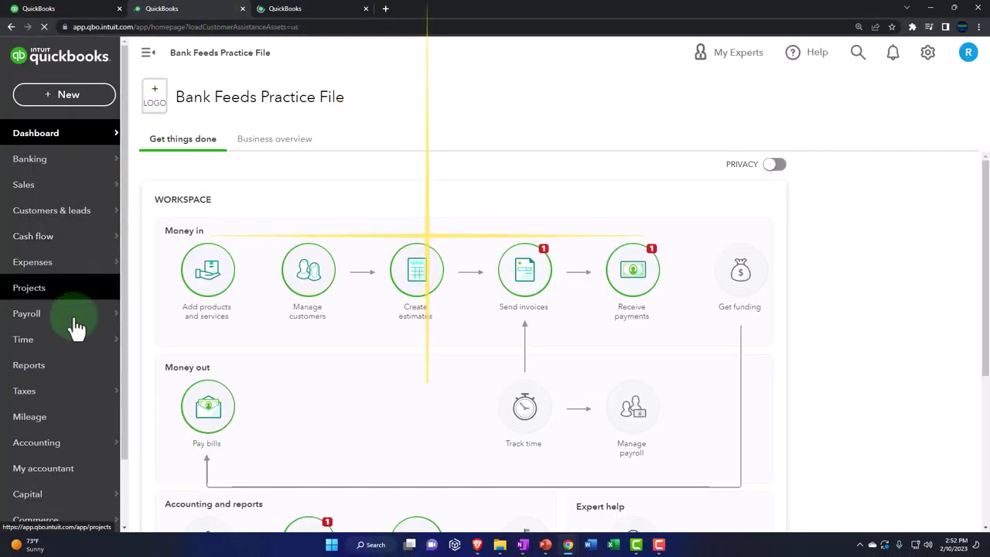
- Open the Balance Sheet report in the practice file's second tab, and open the Reports page in the incognito sample company
left_click(59, 363)
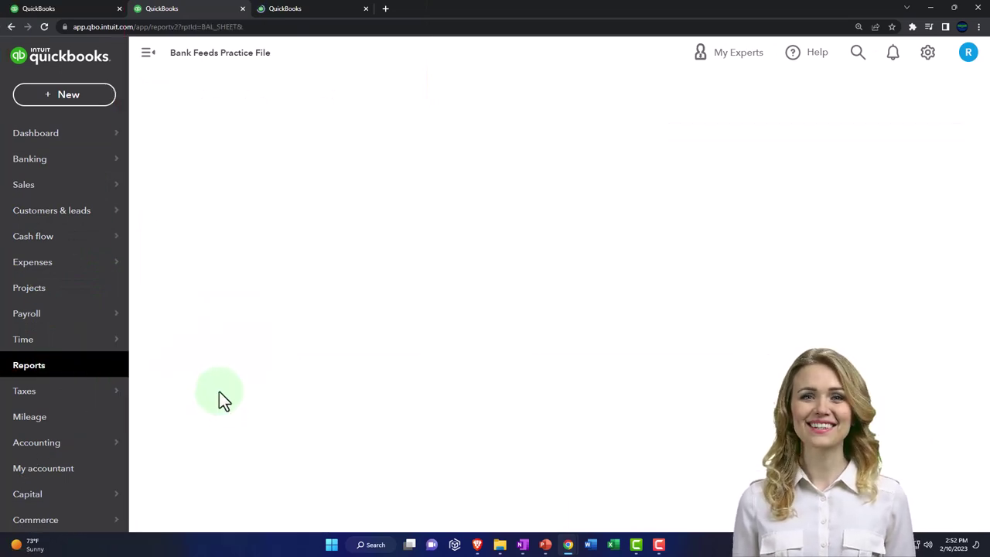
scroll(824, 267, "down", 2)
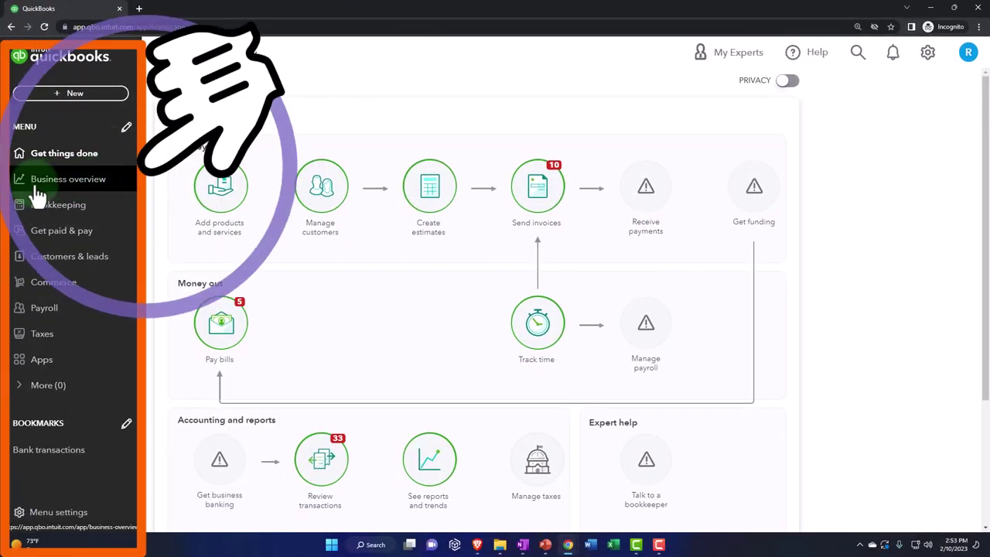
left_click(57, 191)
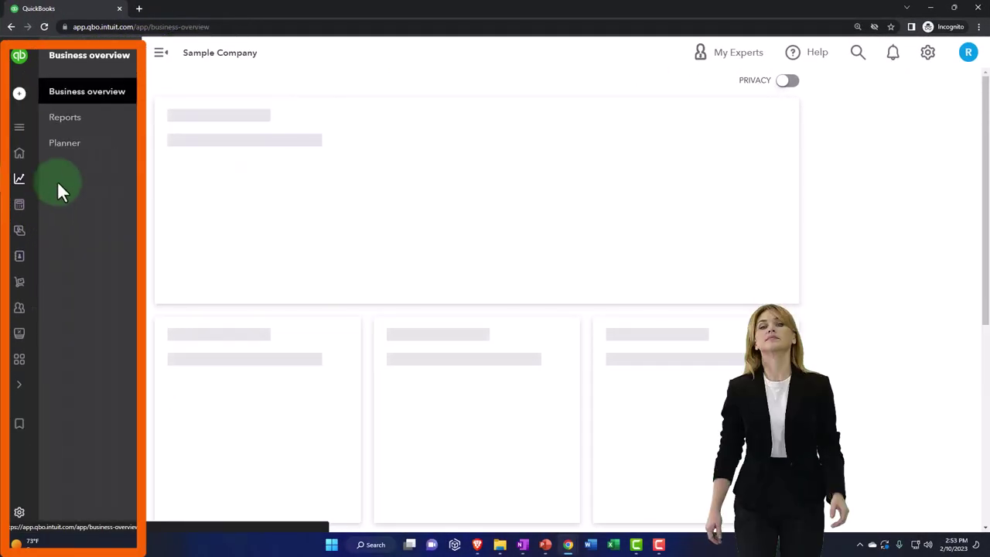
left_click(68, 128)
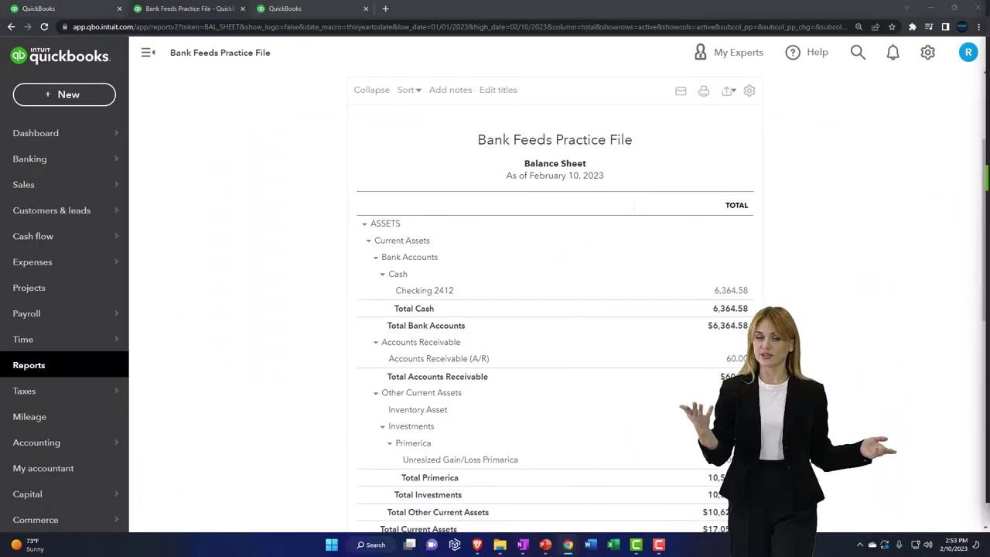
- Open the Profit and Loss report for the Bank Feeds Practice File in the third browser tab
left_click(310, 10)
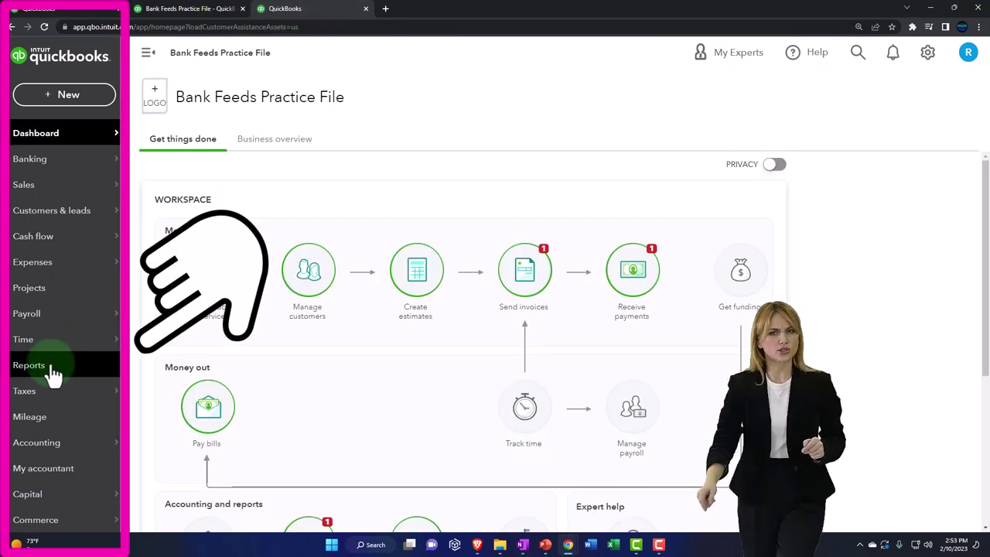
left_click(31, 365)
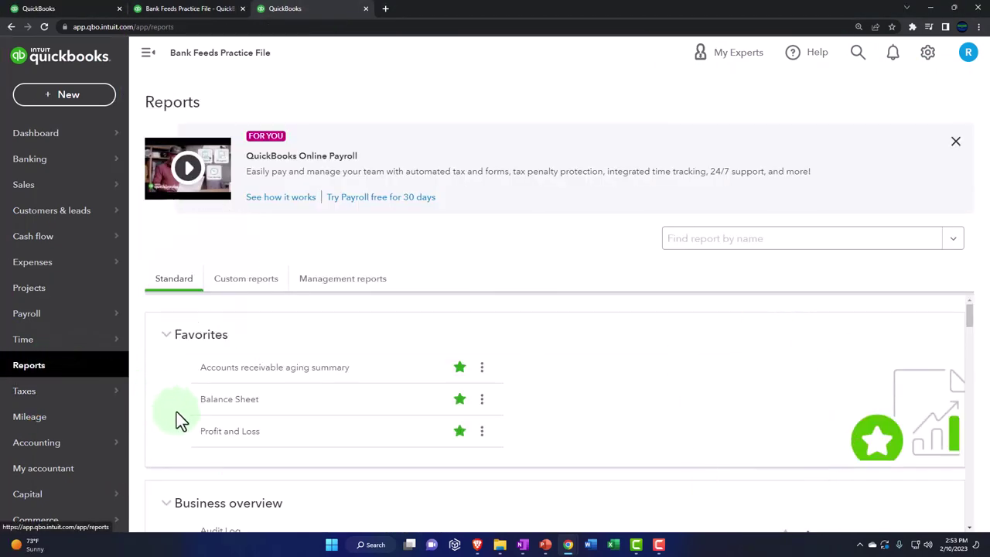
left_click(228, 459)
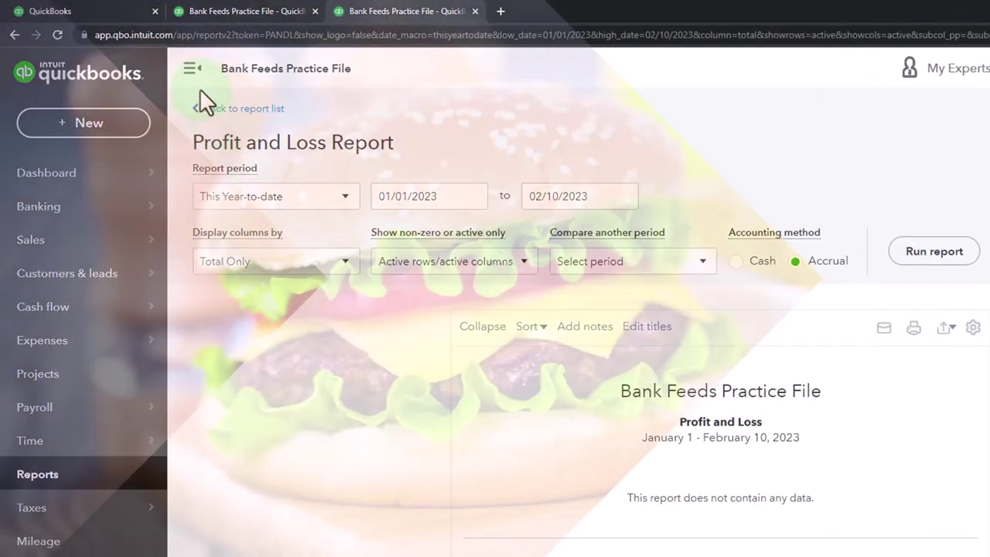
- Collapse the navigation menu and run the Profit and Loss report for 01/01/2022 to 12/31/2022
left_click(192, 70)
left_click(269, 196)
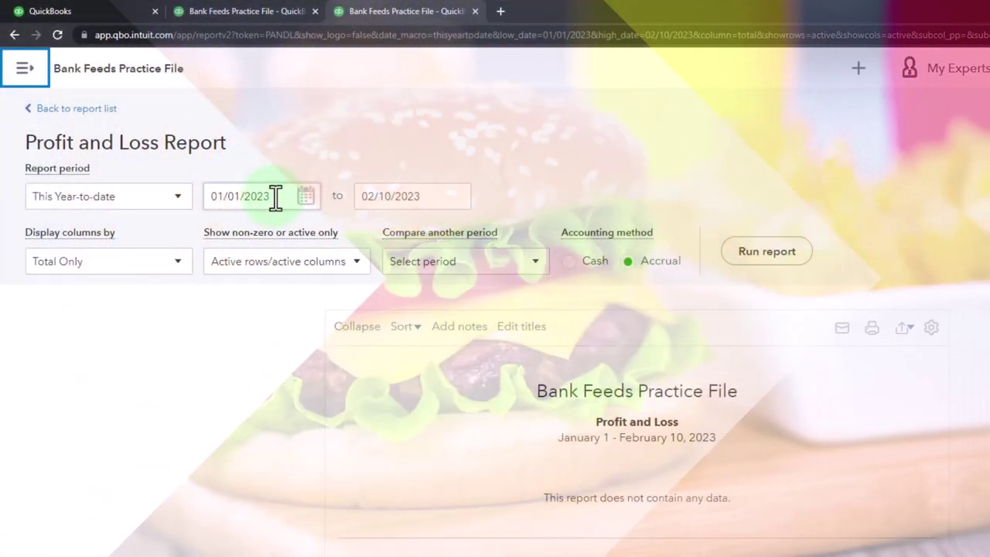
type("01012022")
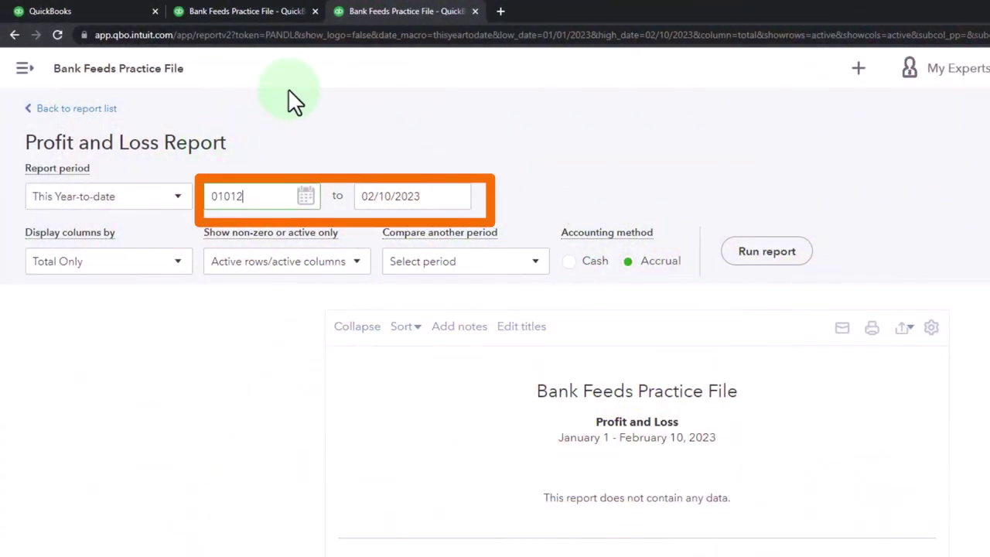
key("Tab")
type("12312022")
key("Tab")
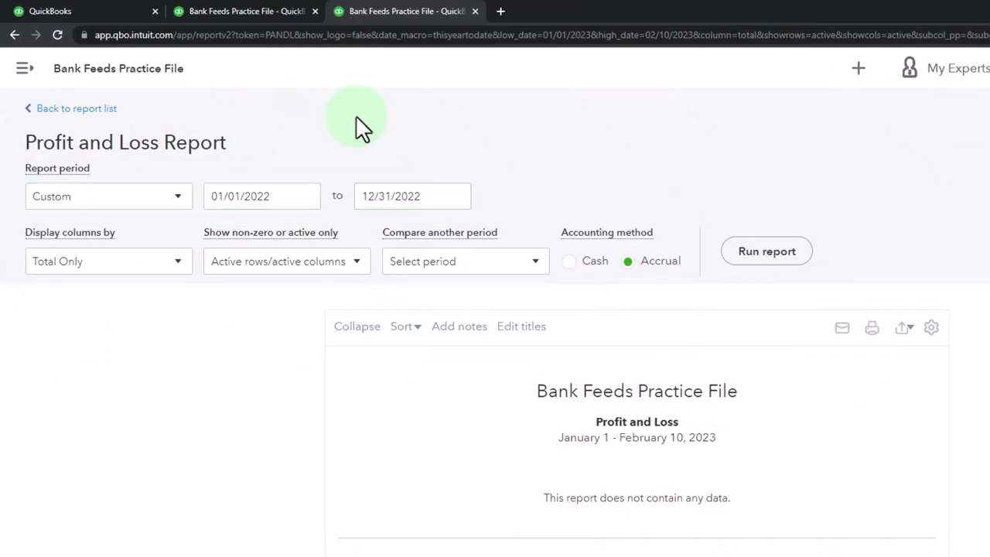
left_click(754, 241)
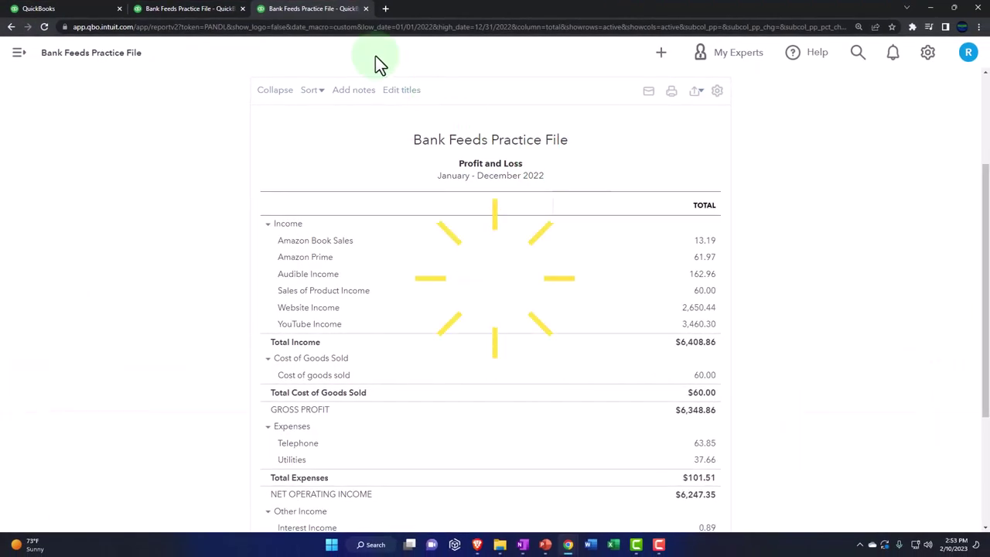
- Run the Balance Sheet report in the second tab for 01/01/2022 to 12/31/2022
left_click(209, 11)
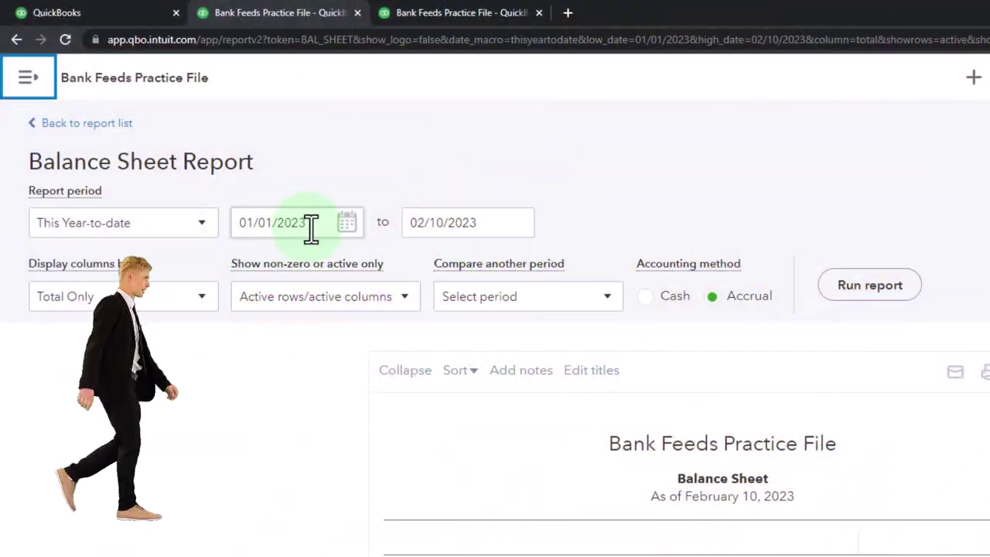
triple_click(312, 228)
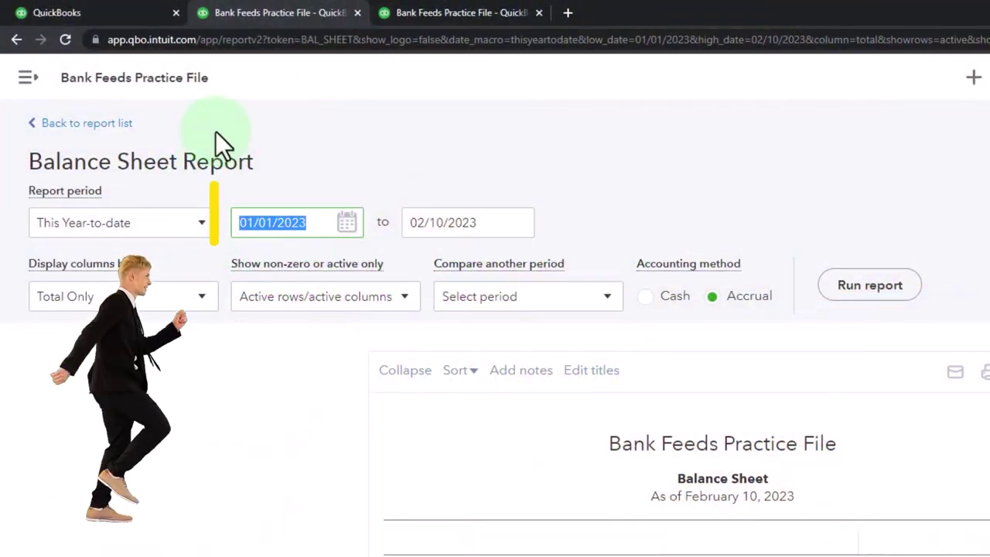
type("01/01/202")
key("Tab")
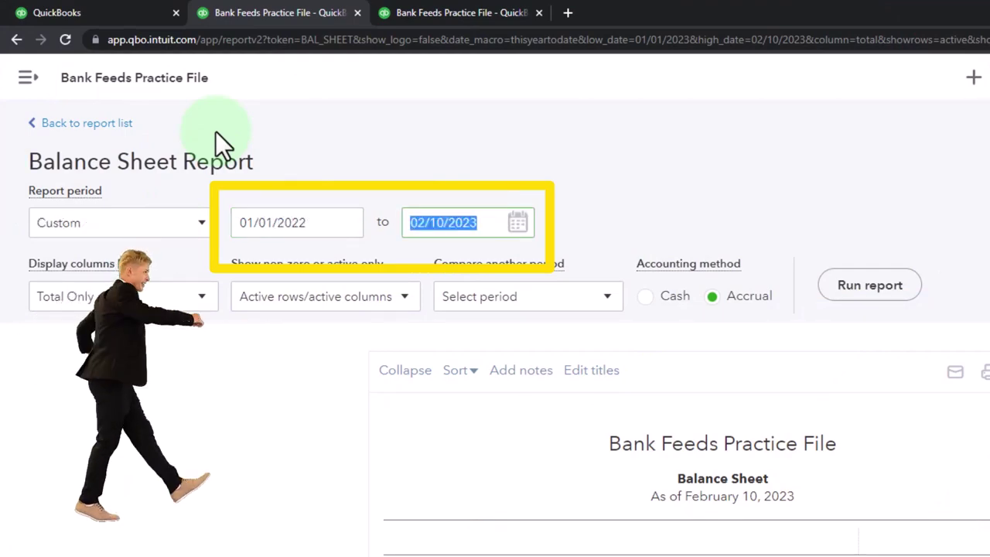
type("12/31/202")
key("Tab")
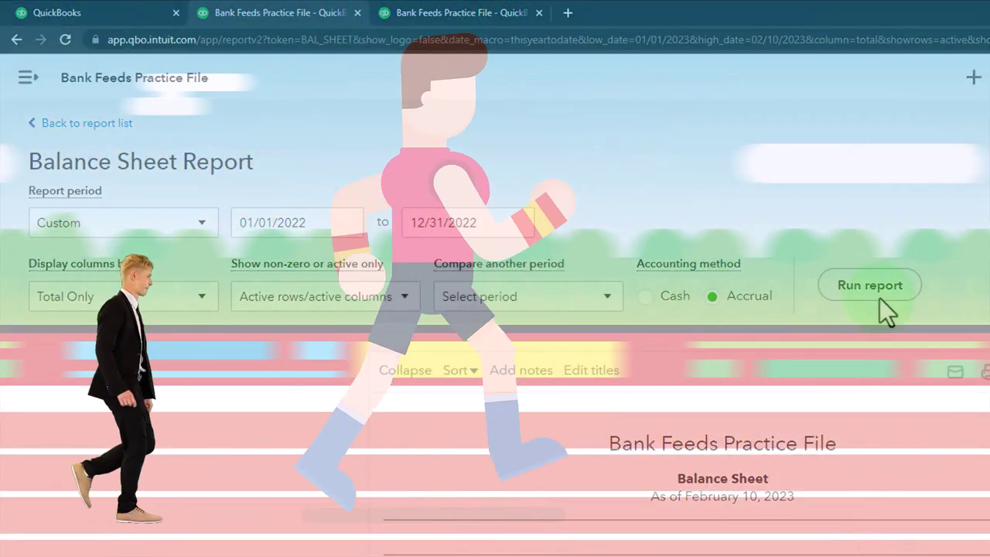
left_click(882, 290)
scroll(599, 224, "down", 3)
key("ctrl+plus")
key("ctrl+plus")
key("ctrl+plus")
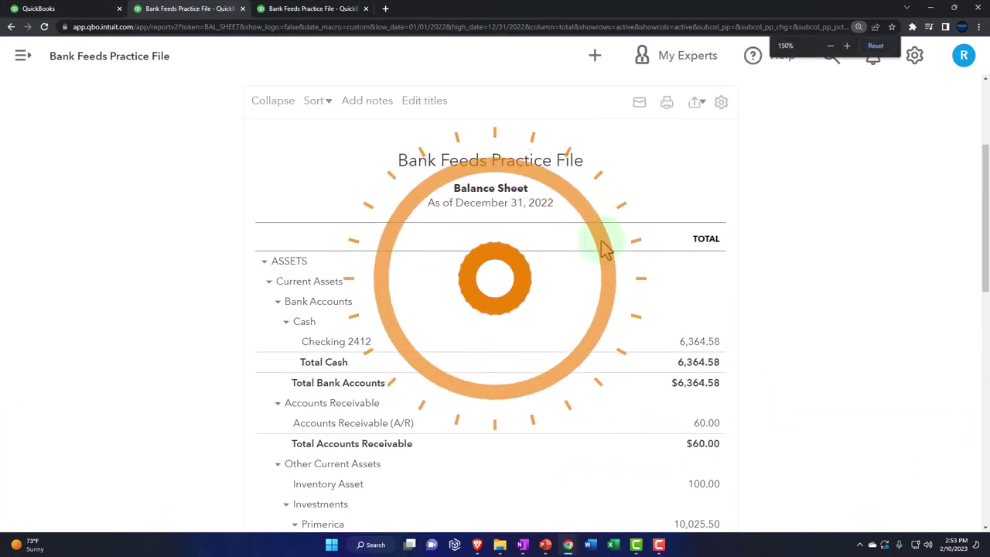
key("ctrl+plus")
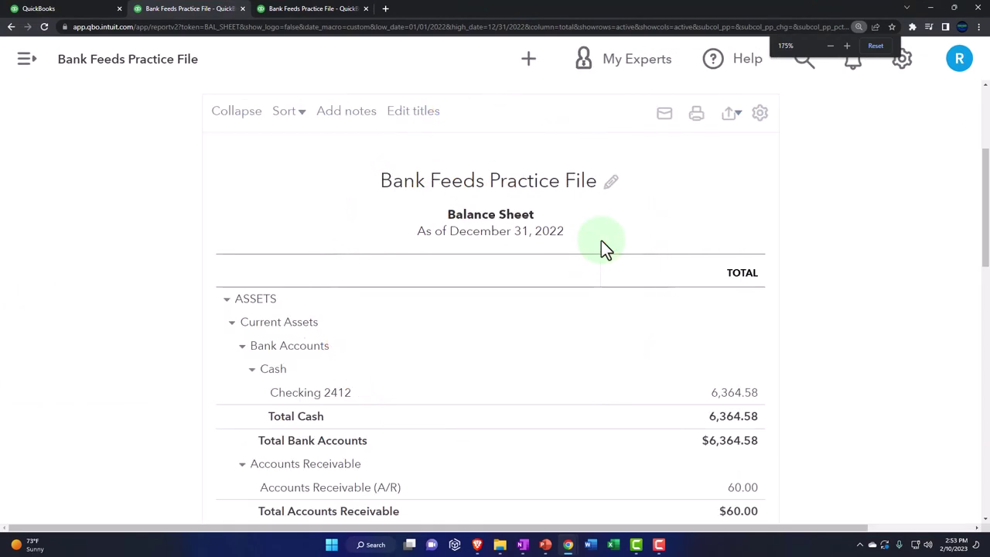
- Open the Banking transactions page for the practice file in the first tab and collapse its navigation menu
left_click(84, 8)
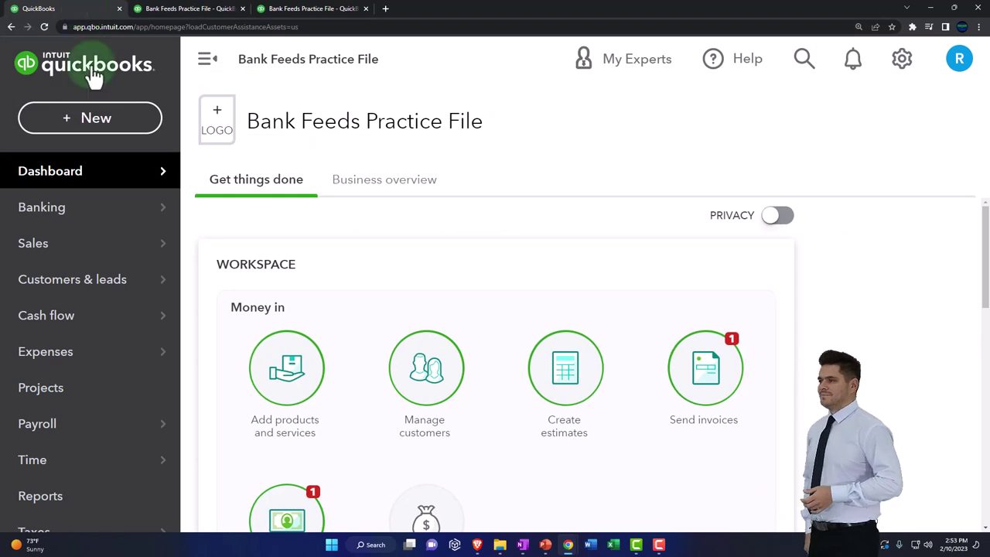
key("ctrl+plus")
left_click(71, 185)
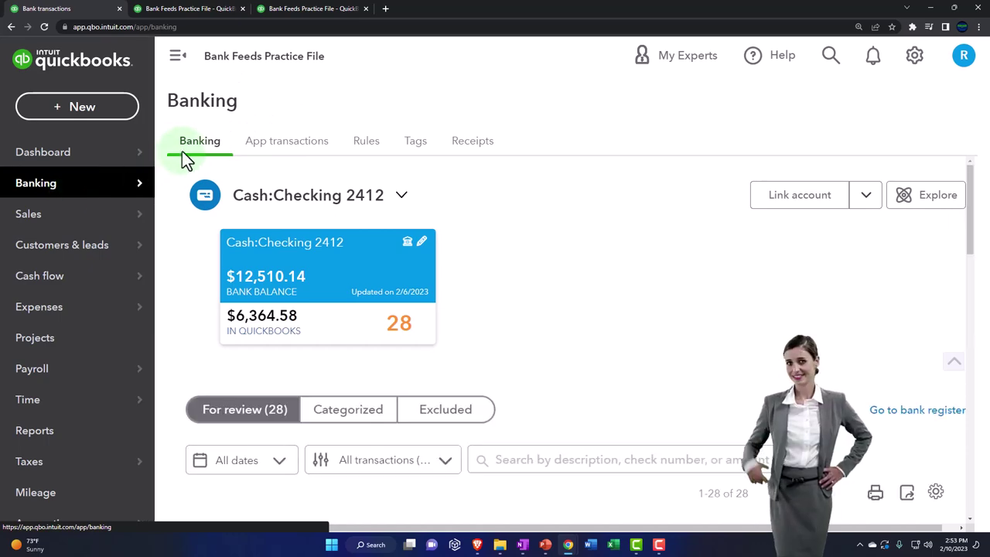
left_click(178, 59)
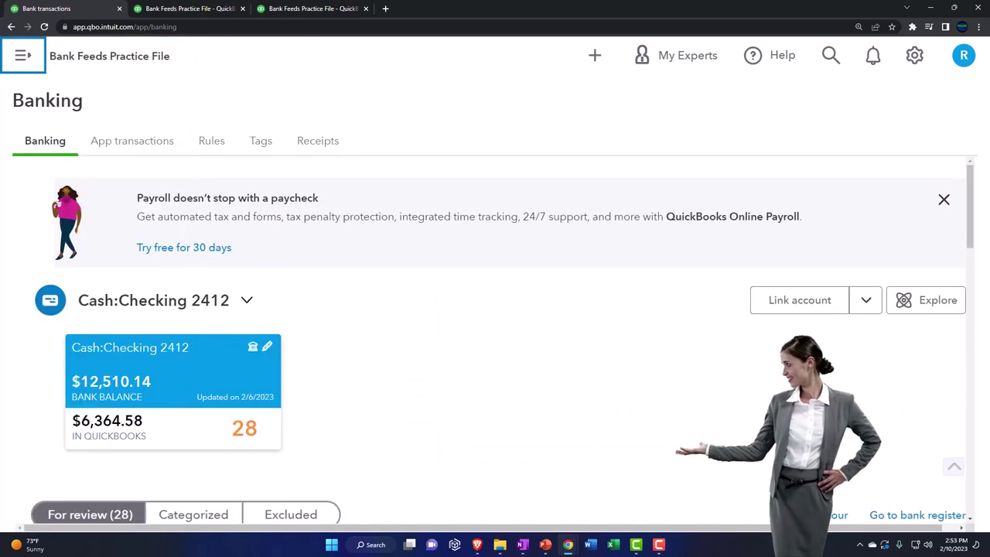
left_click_drag(986, 232, 338, 7)
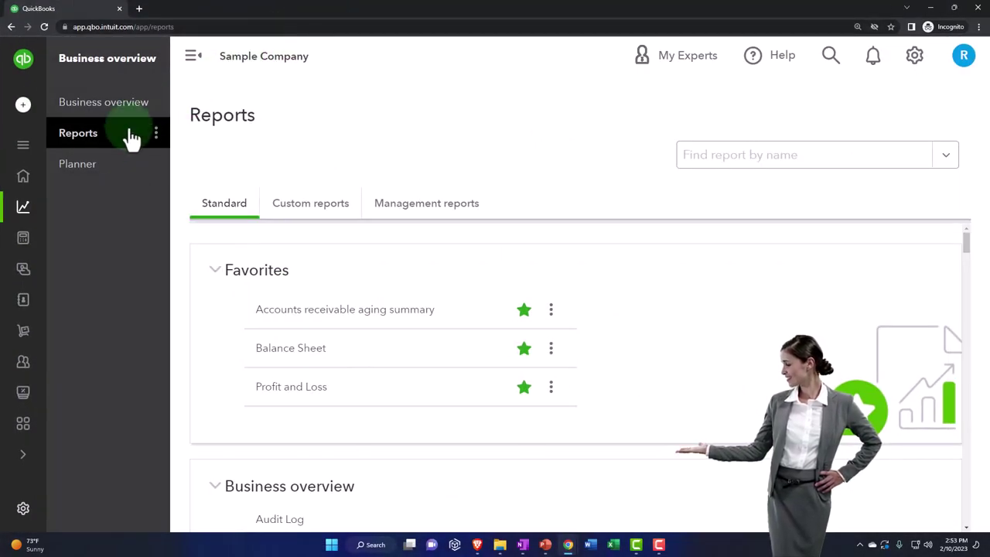
- Open the Sample Company's bank transactions page without its navigation menu and view the practice file's Cash:Checking 2412 feed
left_click(35, 255)
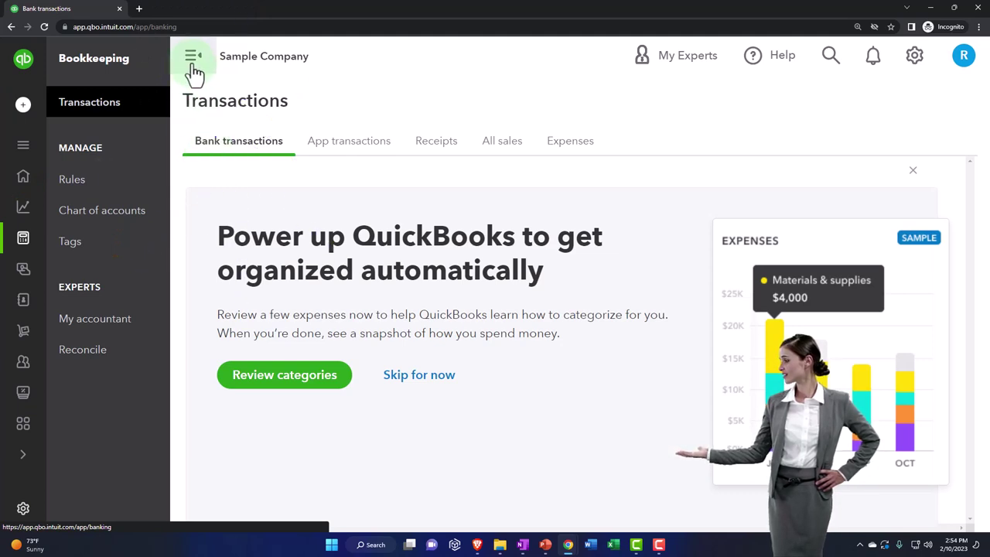
left_click(194, 69)
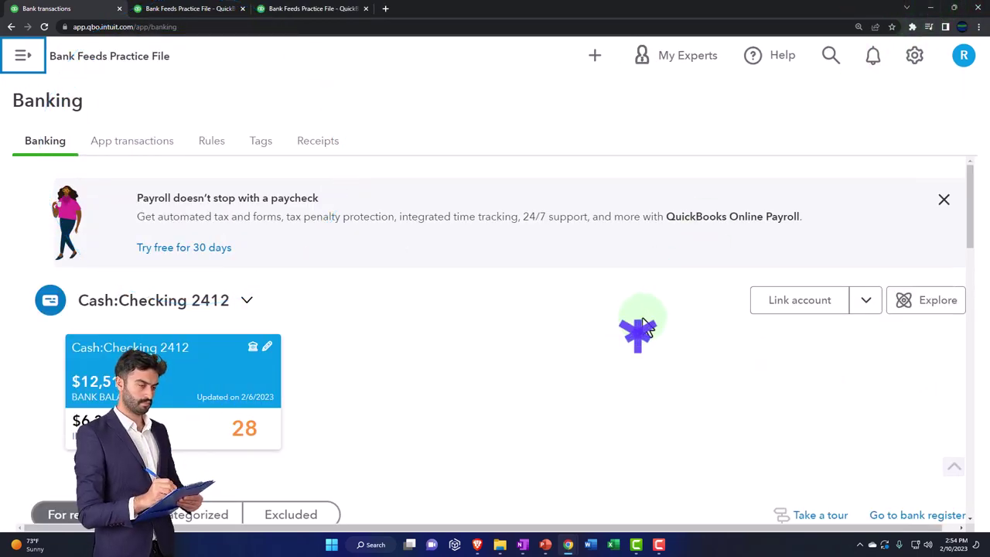
scroll(642, 318, "down", 3)
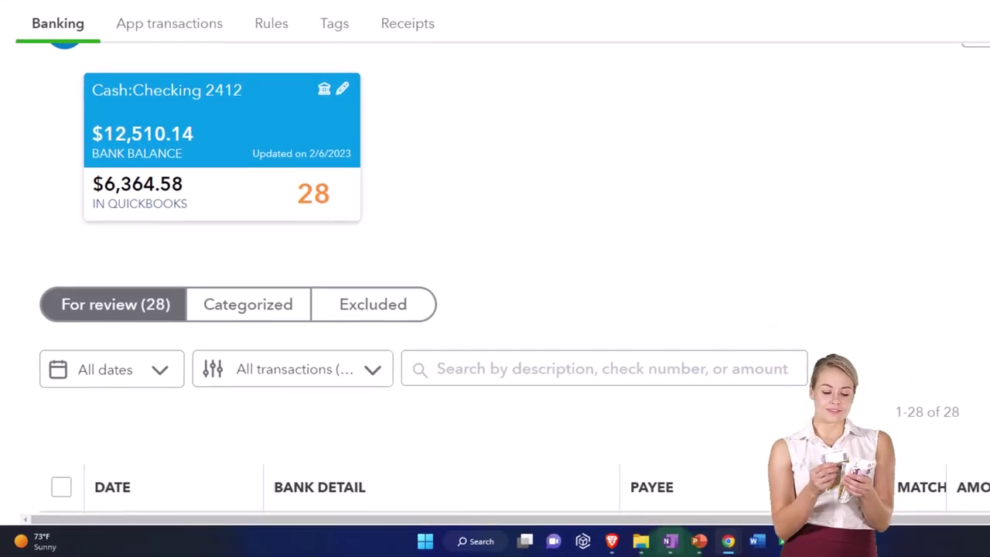
- Switch to OneNote and examine the customer cycle around Create Invoices in the accounting flowchart
left_click(617, 544)
scroll(516, 495, "up", 2)
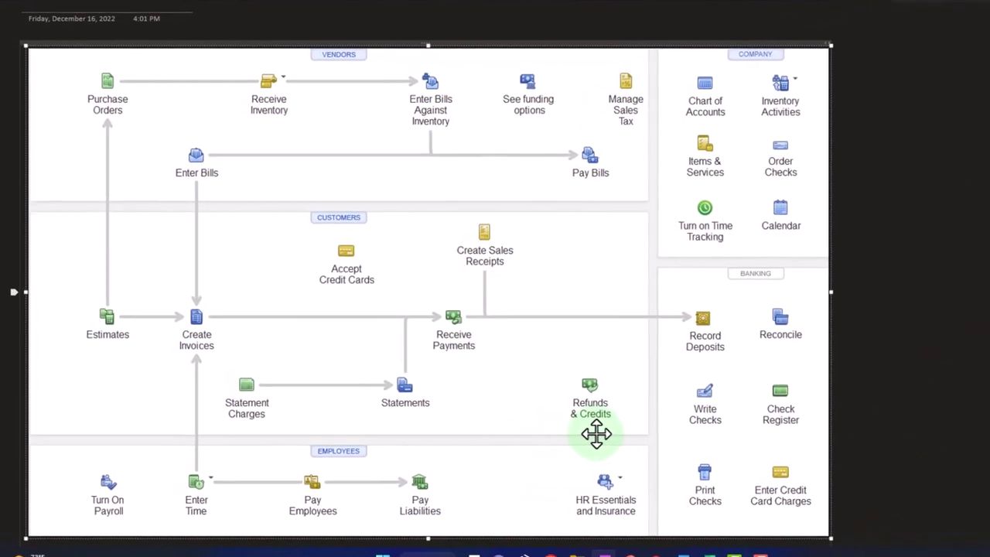
left_click(542, 434)
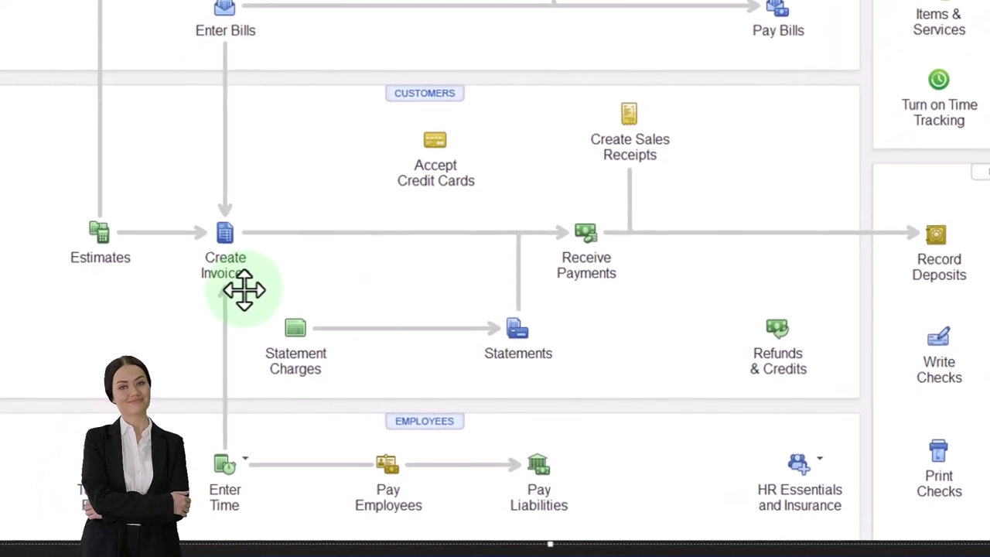
left_click(244, 289)
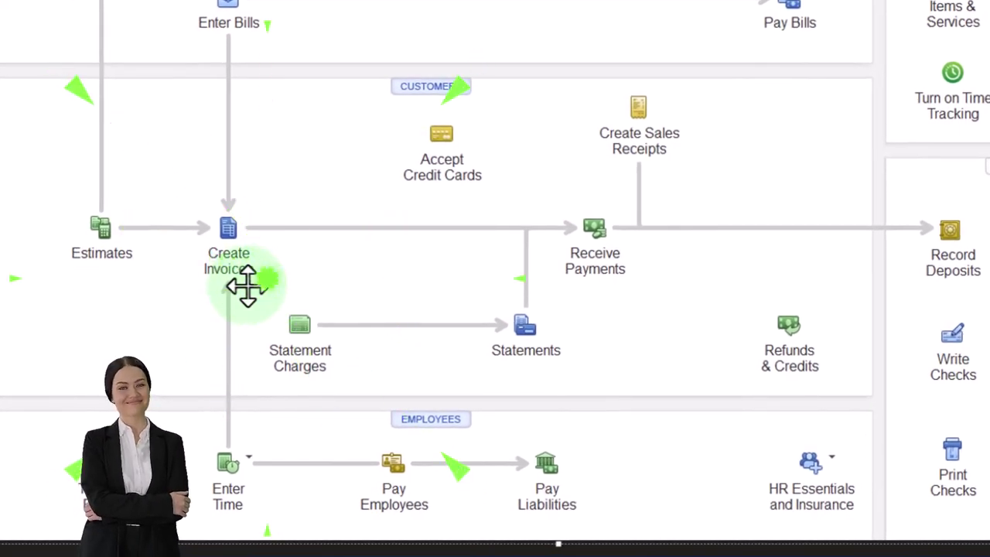
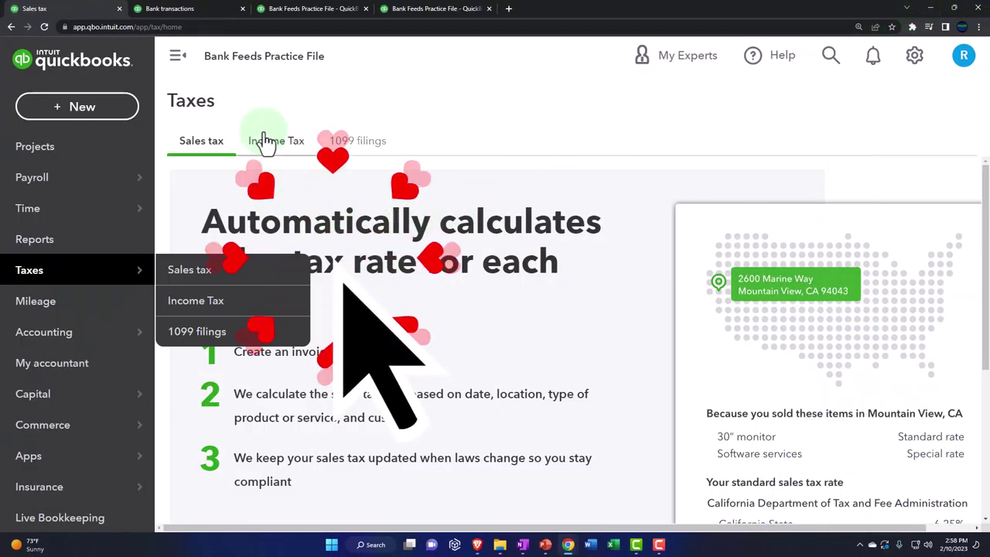
- Collapse the navigation menu on the Taxes page and start the automatic sales tax setup
left_click(178, 58)
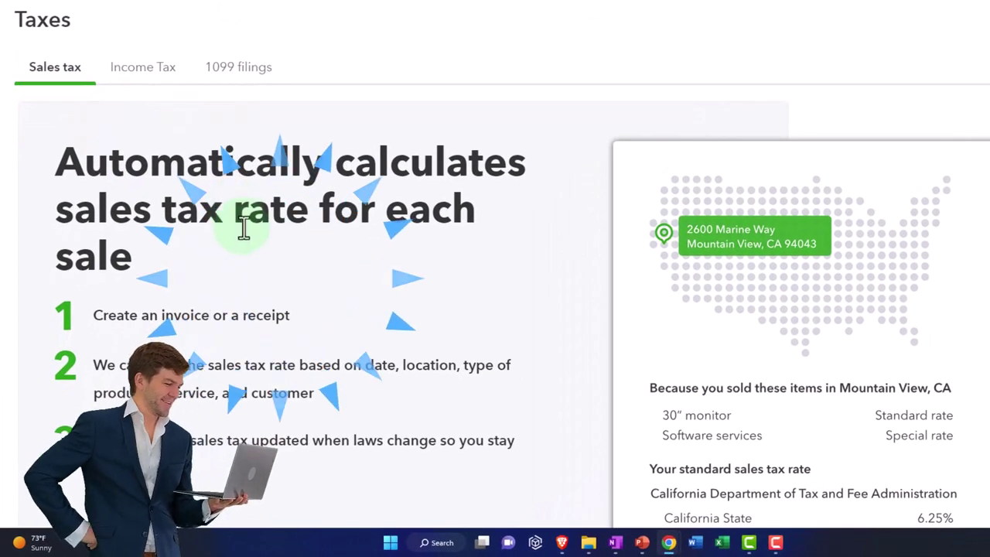
scroll(243, 228, "down", 1)
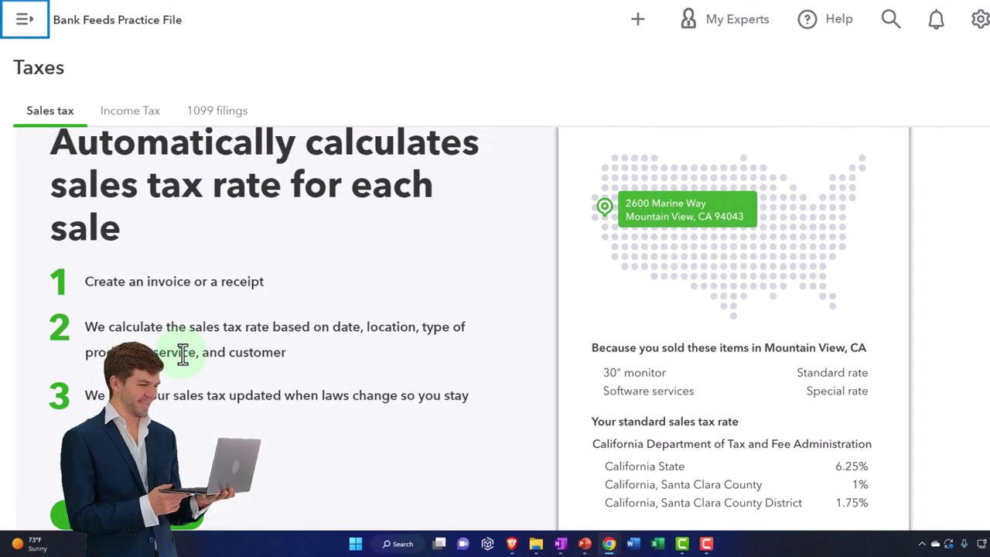
scroll(183, 363, "down", 1)
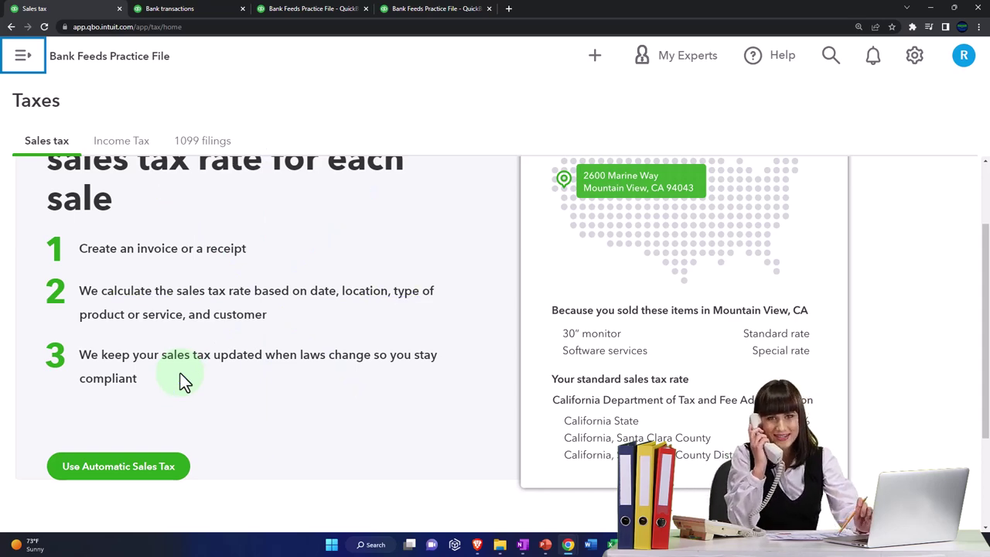
scroll(183, 379, "down", 1)
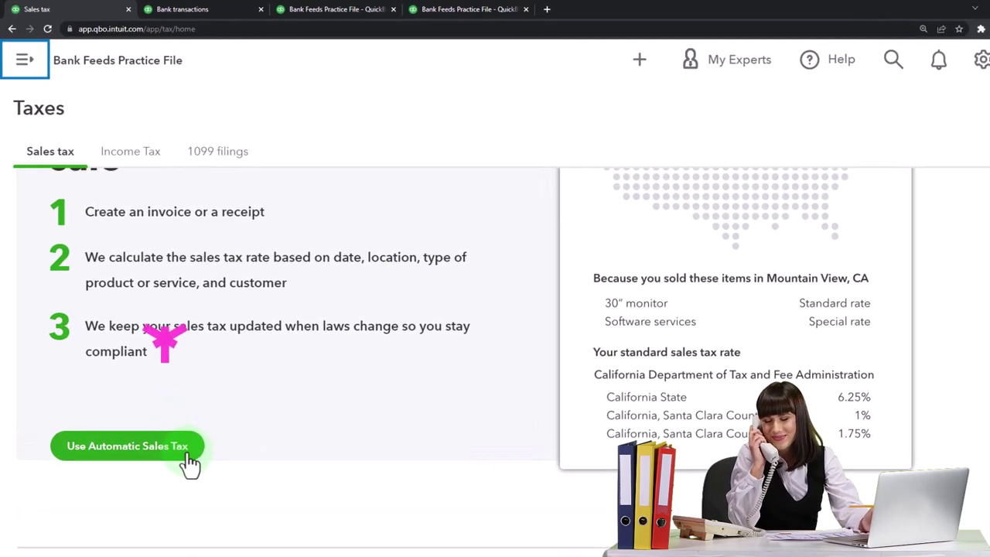
left_click(174, 418)
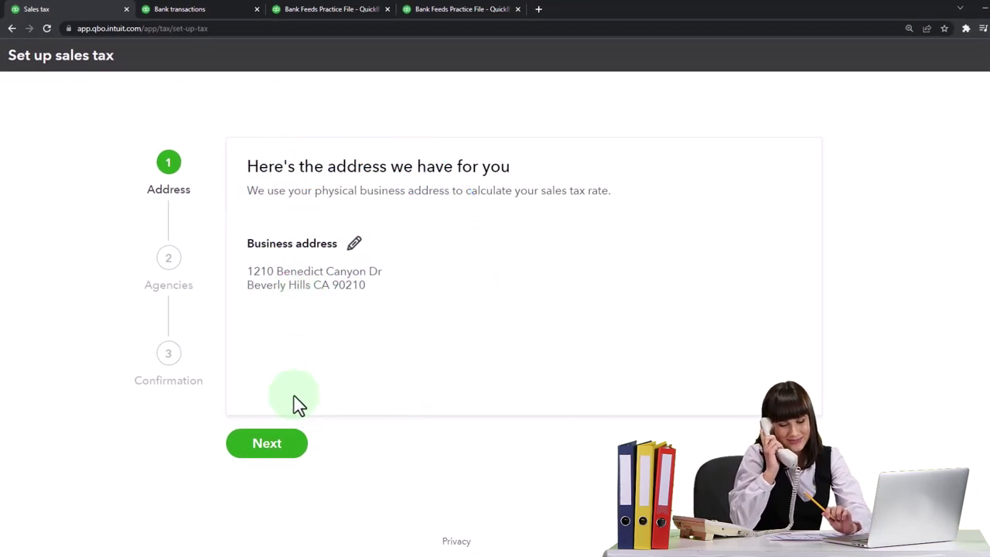
- Accept the business address on file, answer No to collecting sales tax outside California, and finish the setup
left_click(290, 452)
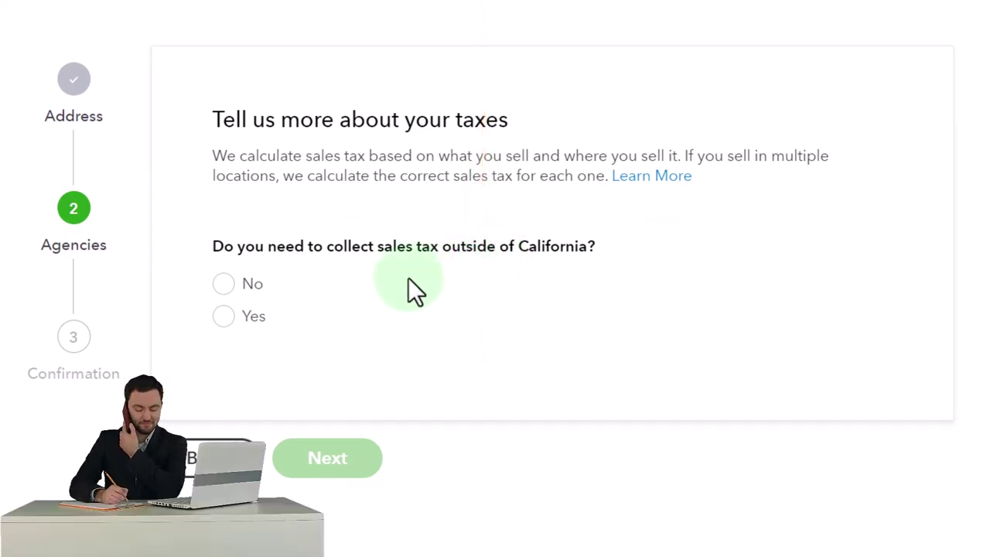
left_click(224, 284)
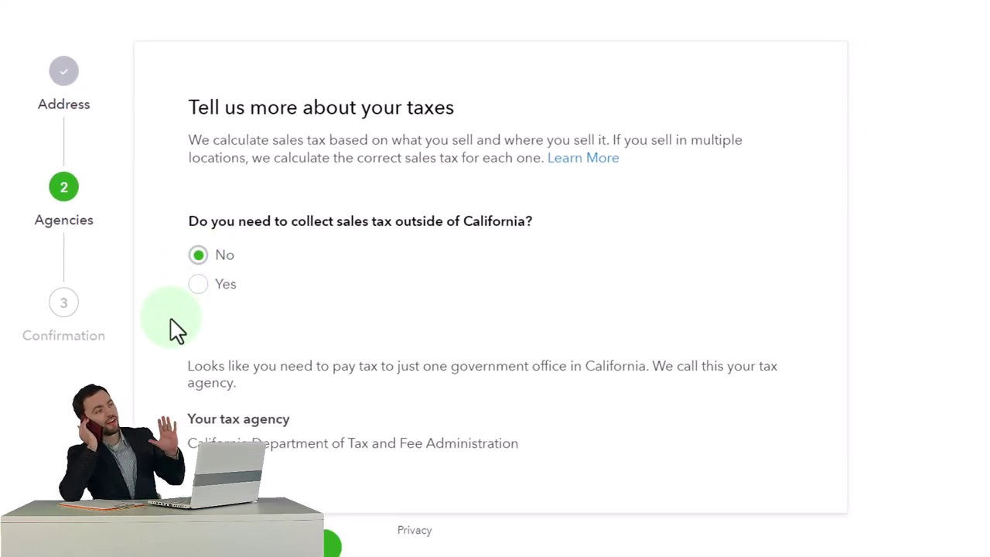
scroll(172, 338, "down", 1)
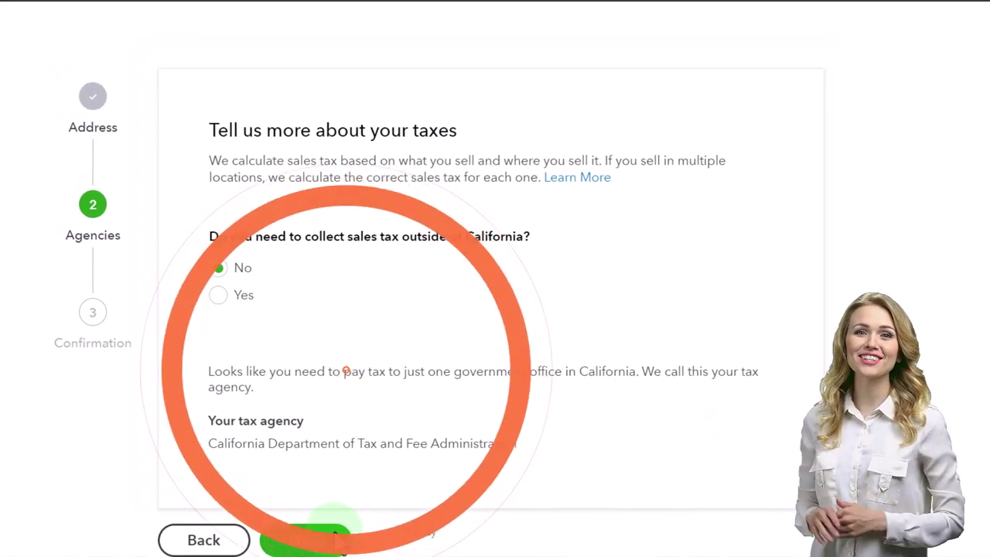
left_click(312, 546)
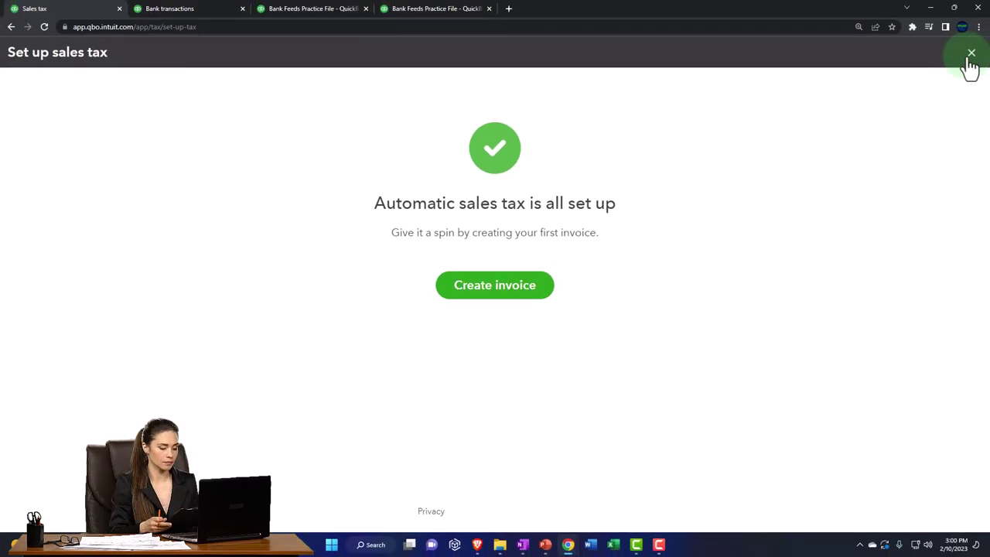
left_click(970, 54)
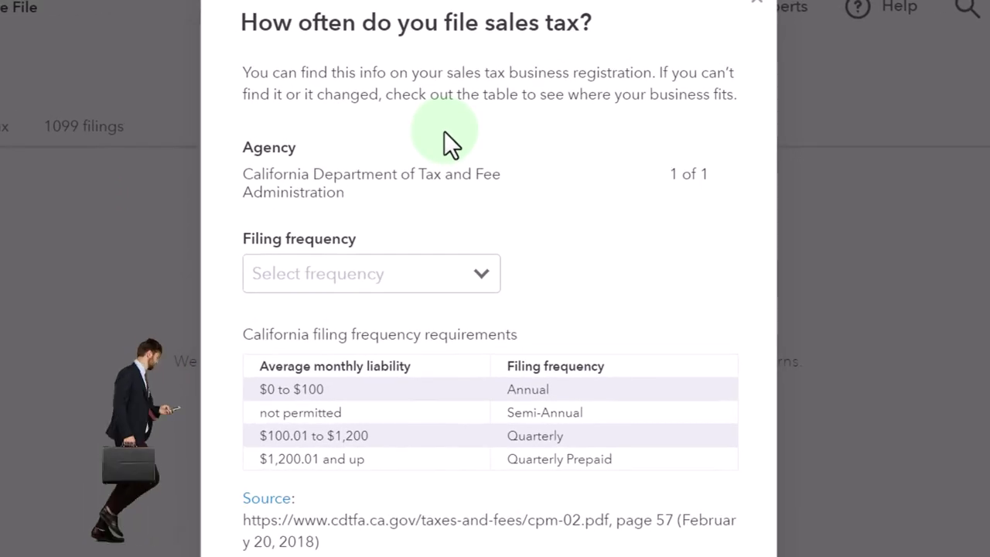
- Set the filing frequency for the California Department of Tax and Fee Administration to Monthly and save it
left_click(473, 283)
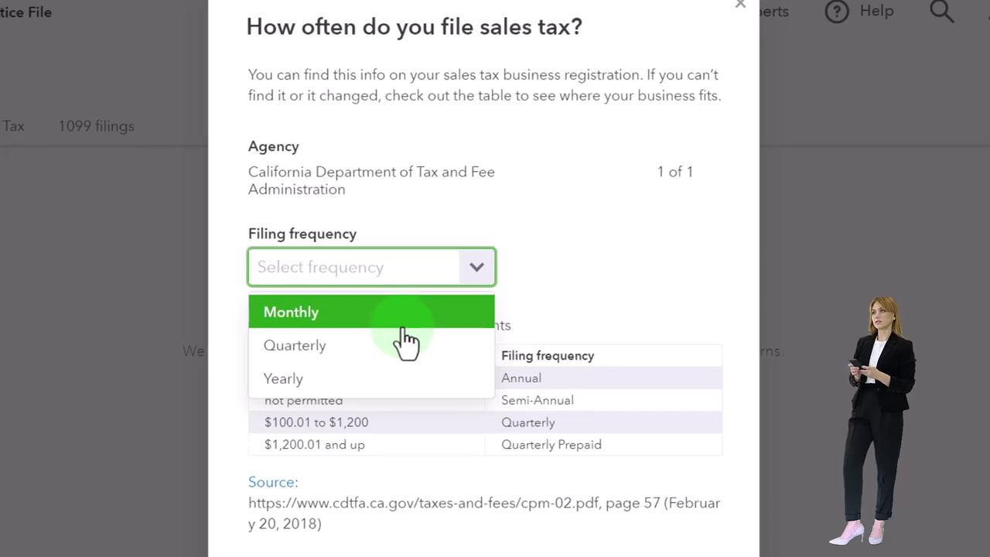
left_click(403, 331)
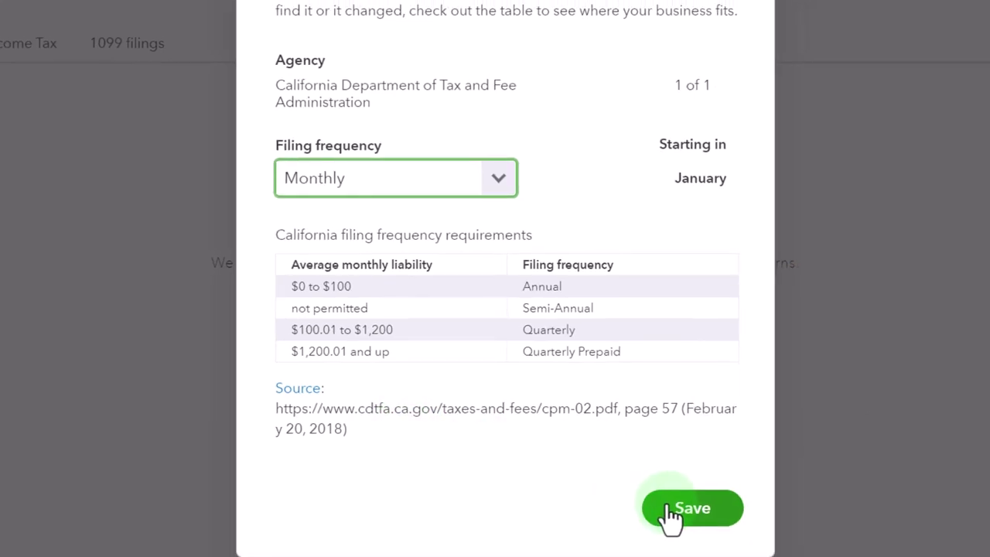
left_click(678, 510)
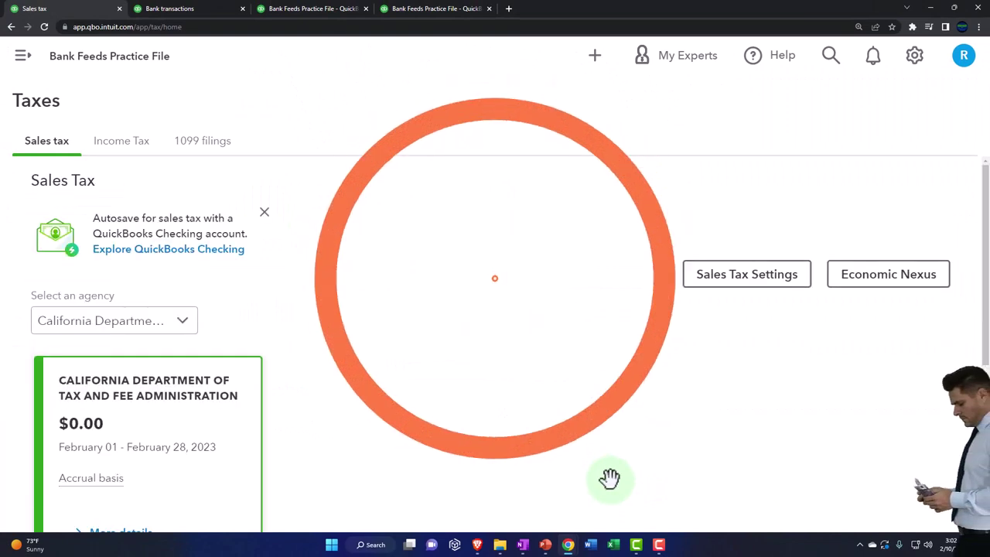
- Review the tax periods in the sales tax center and the state list in Economic Nexus, ending back at the sales tax center
scroll(464, 398, "down", 2)
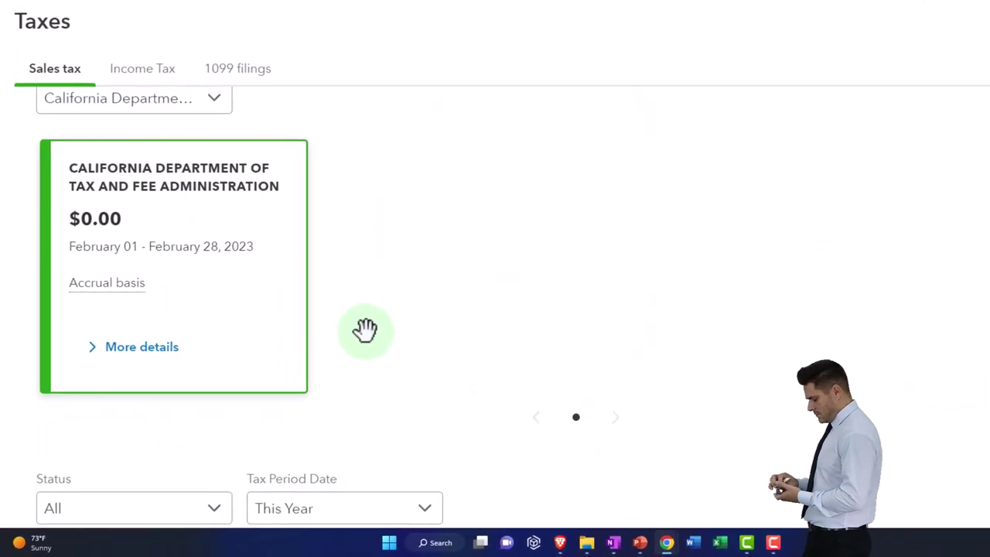
scroll(278, 346, "down", 2)
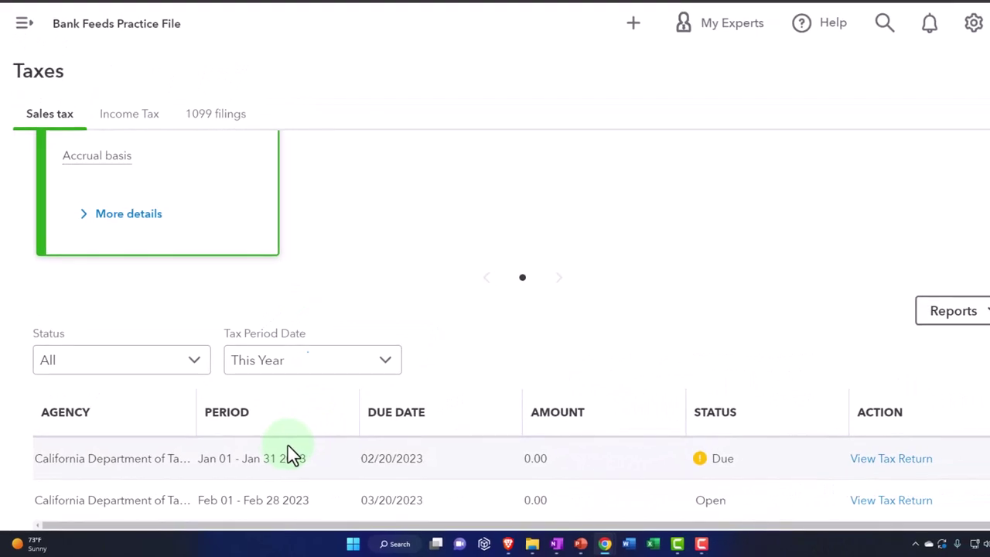
scroll(310, 458, "up", 5)
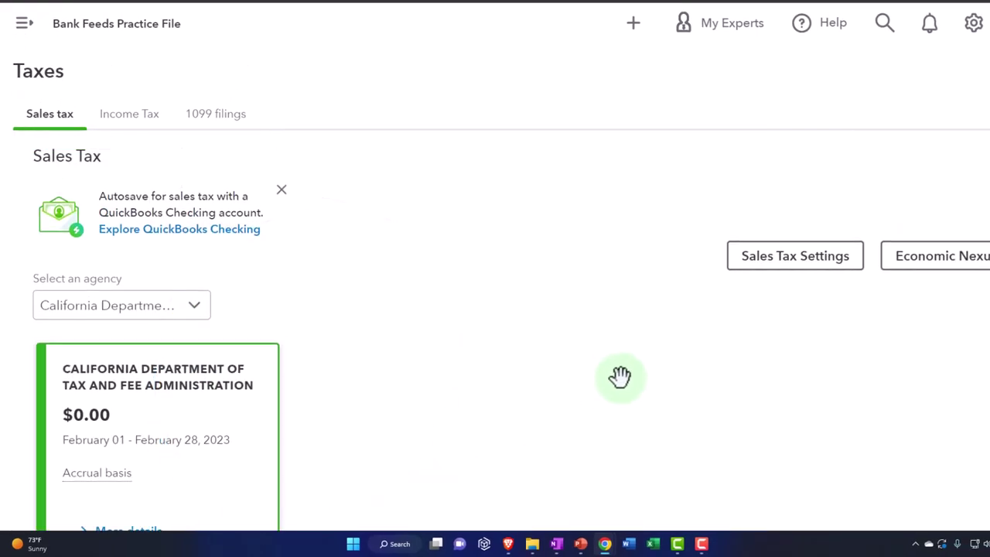
left_click(911, 262)
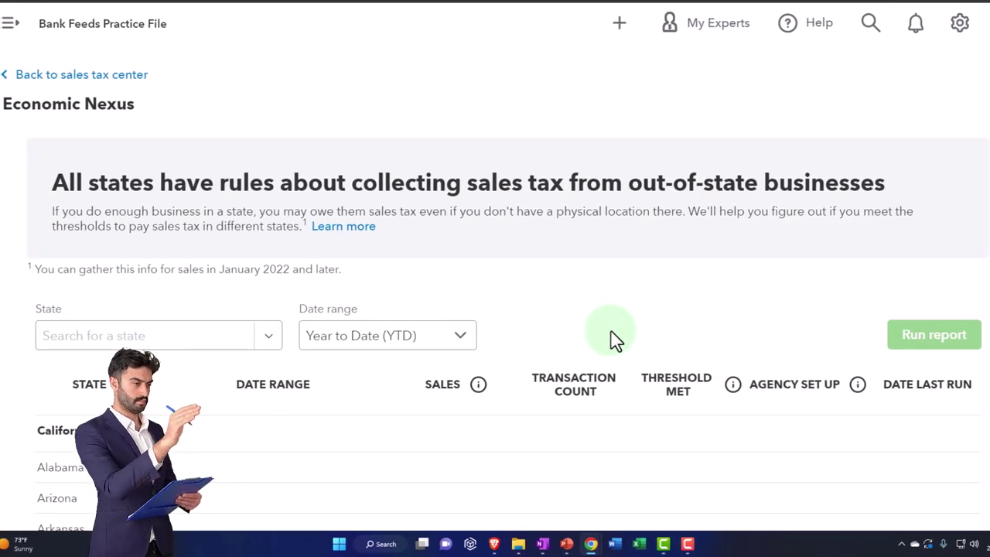
scroll(615, 340, "down", 4)
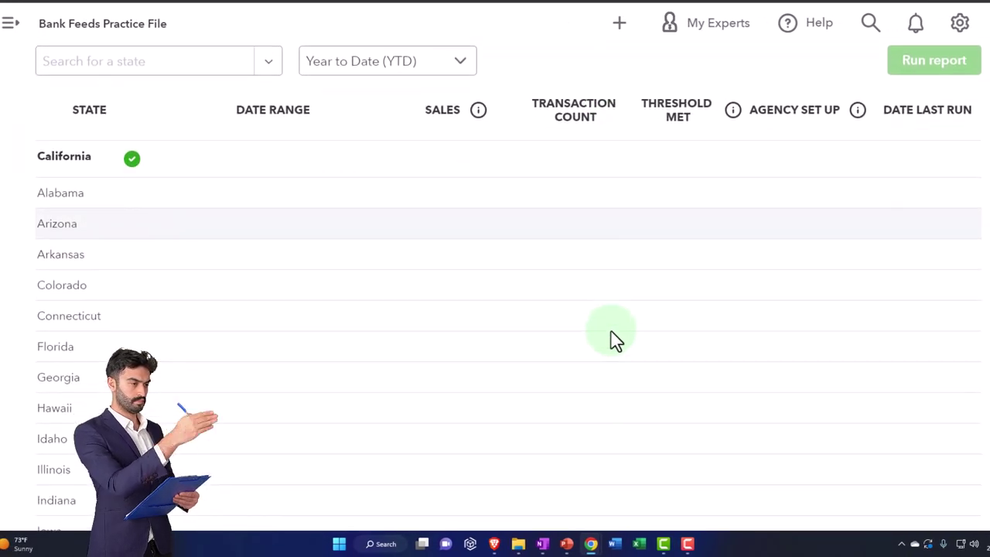
scroll(614, 340, "down", 6)
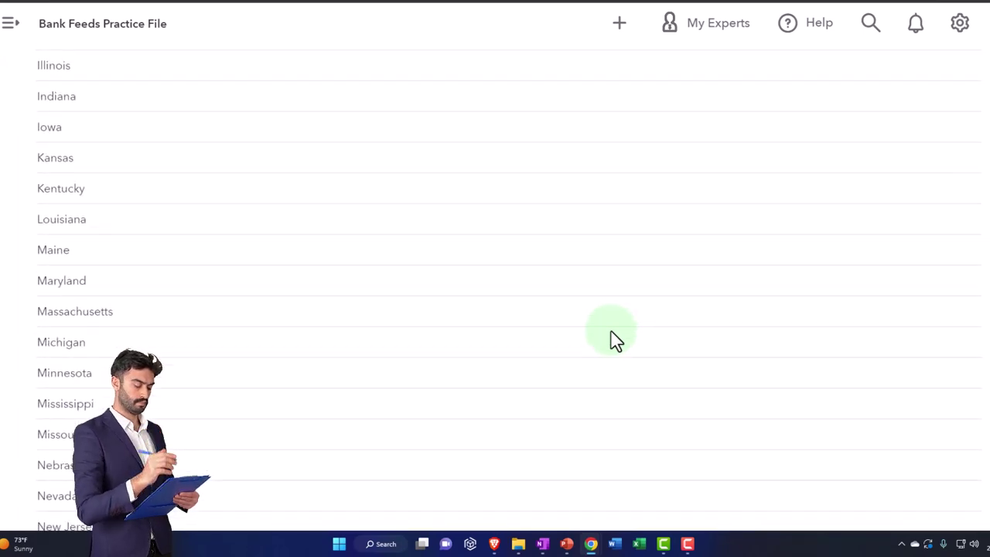
scroll(614, 340, "down", 7)
scroll(610, 341, "up", 4)
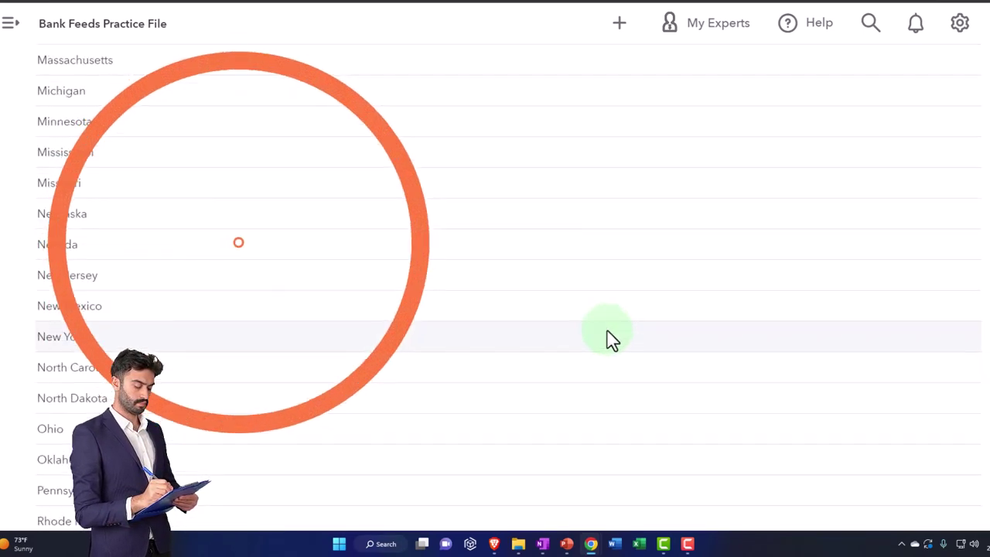
scroll(611, 340, "up", 13)
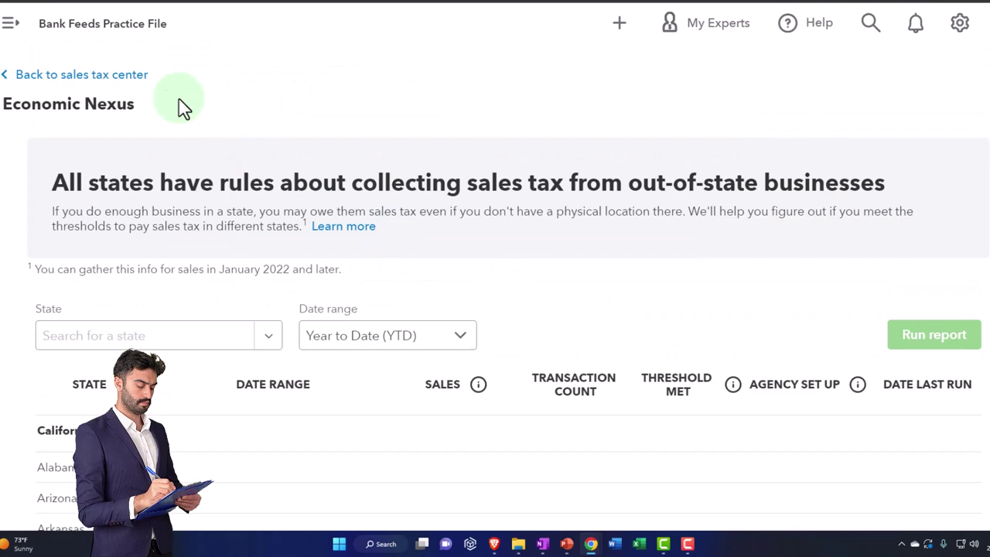
left_click(137, 75)
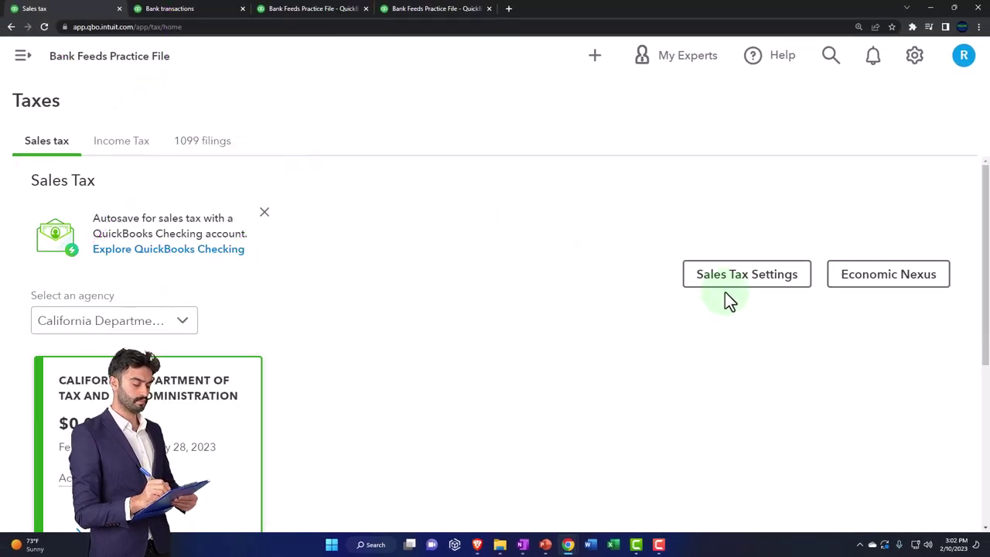
- Add a single custom sales tax rate named Practice tax for the California Department of Tax and Fee Administration at 5%, then return to the sales tax center
left_click(746, 275)
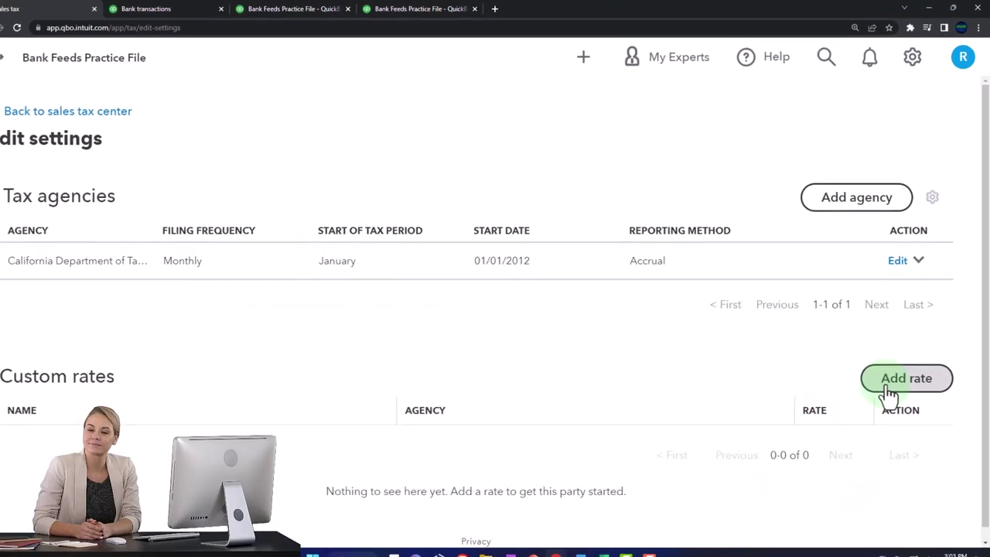
left_click(893, 371)
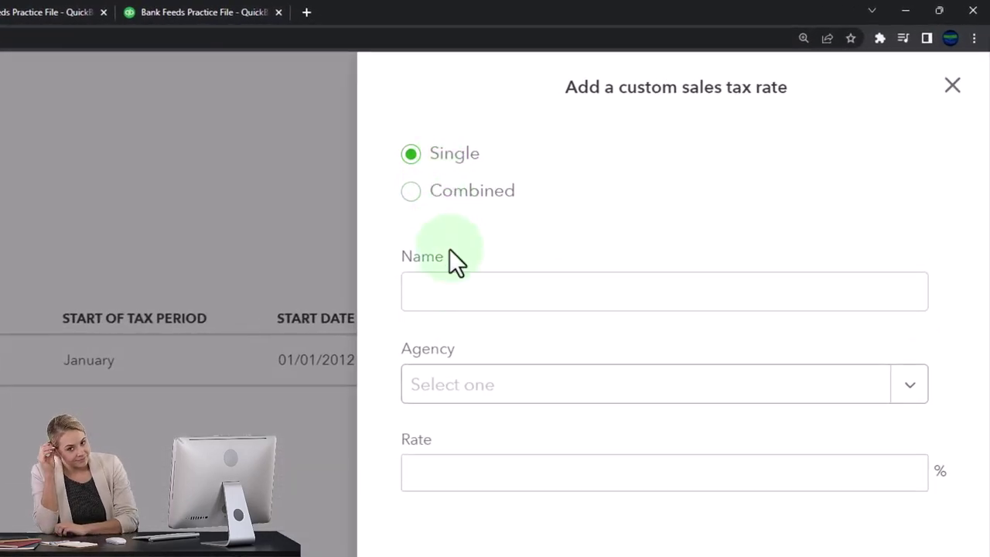
left_click(451, 281)
type("Practice tax")
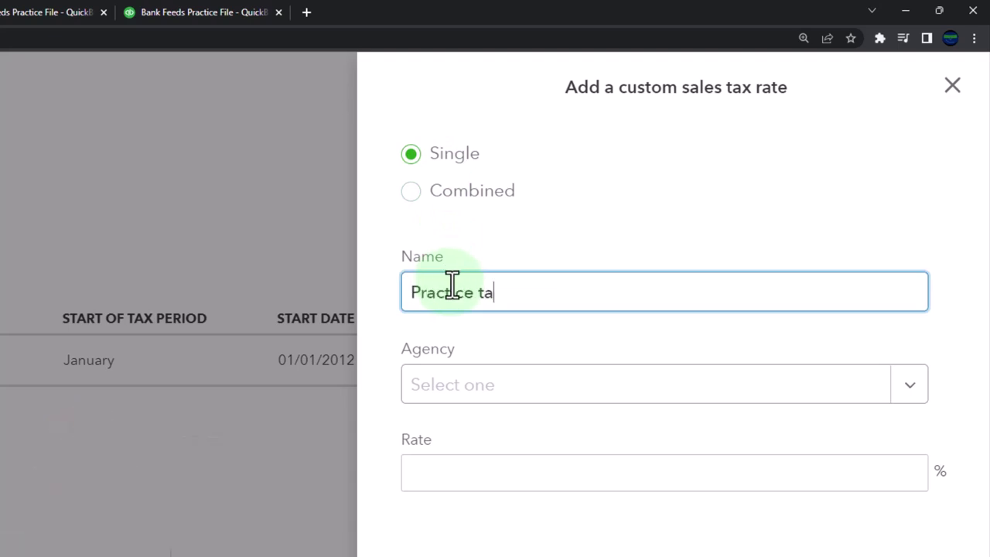
left_click(909, 383)
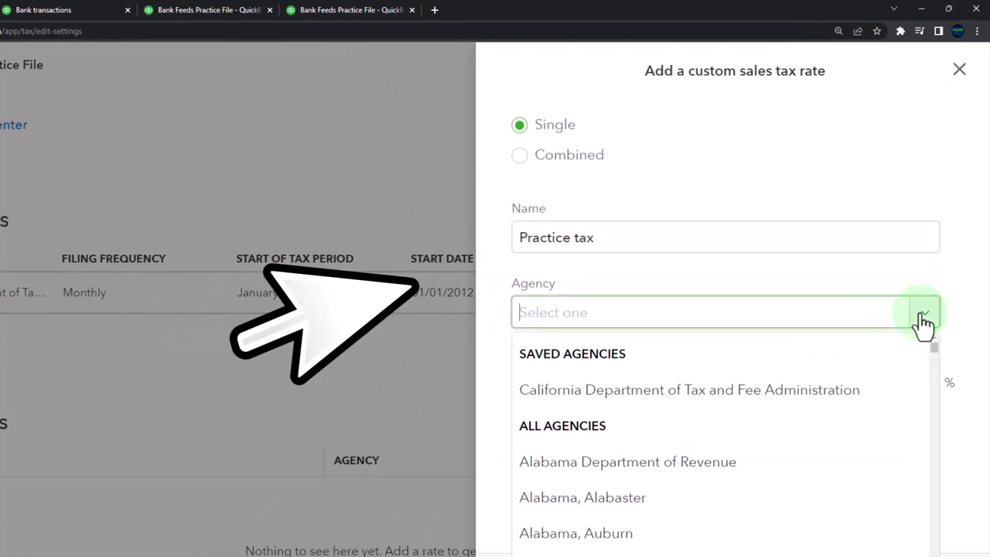
left_click(775, 391)
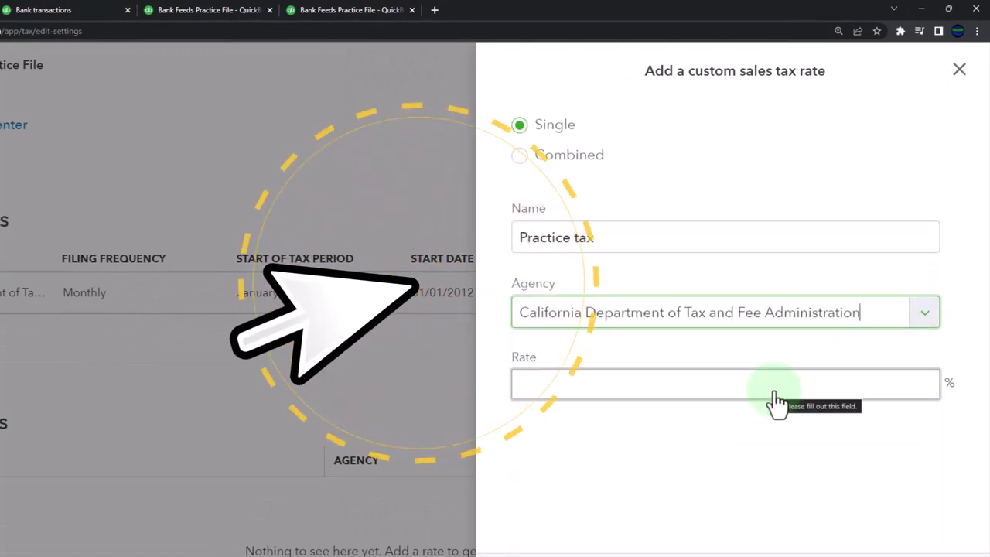
left_click(638, 396)
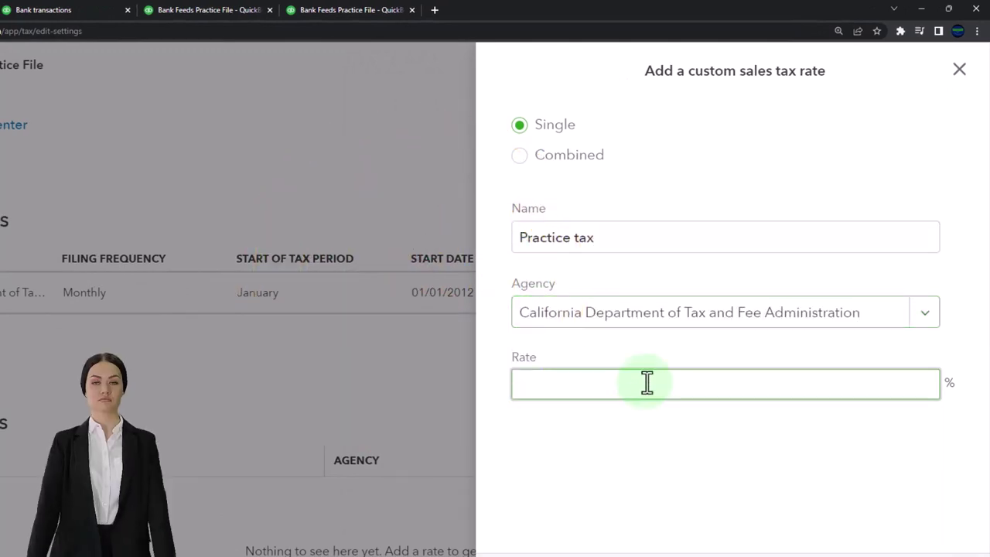
type("5")
left_click(651, 449)
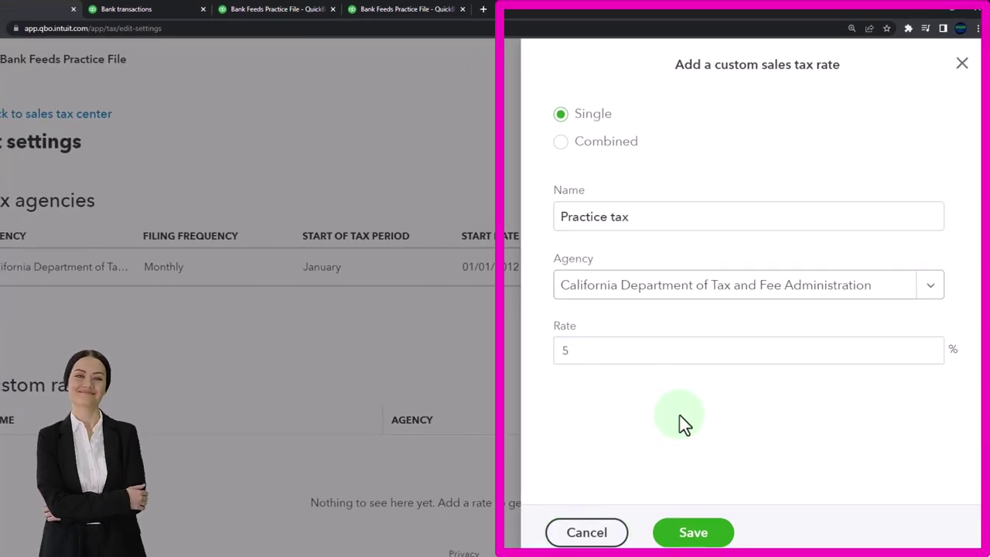
left_click(700, 534)
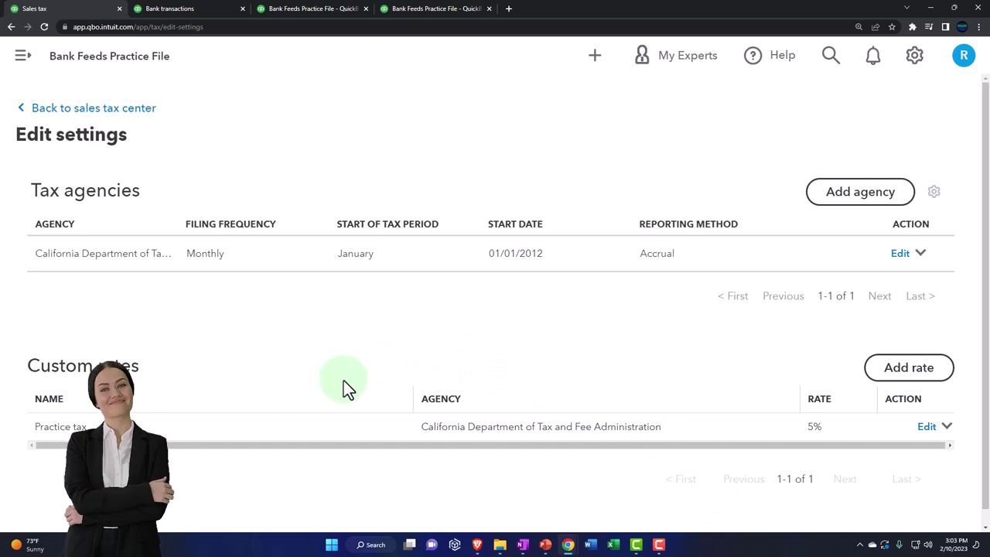
scroll(343, 381, "down", 1)
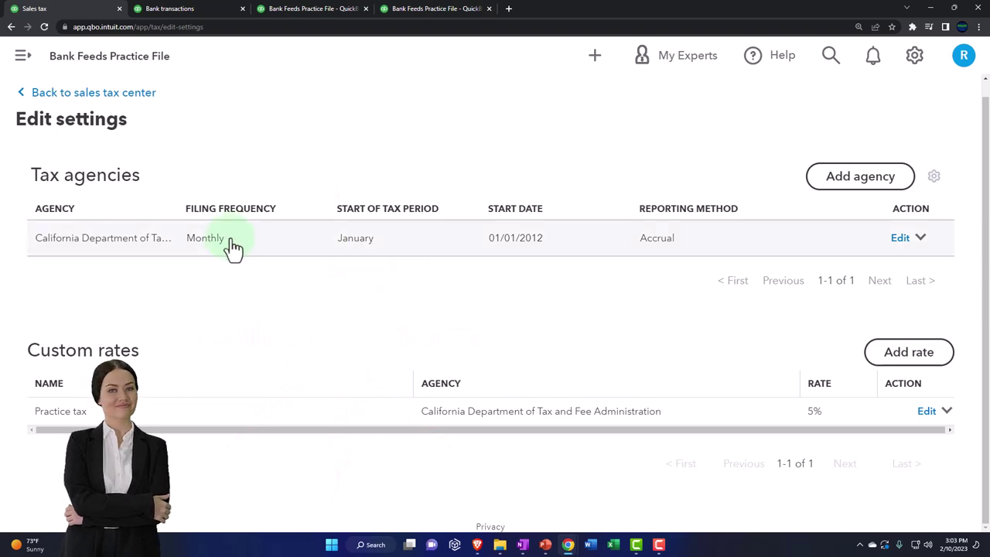
left_click(136, 99)
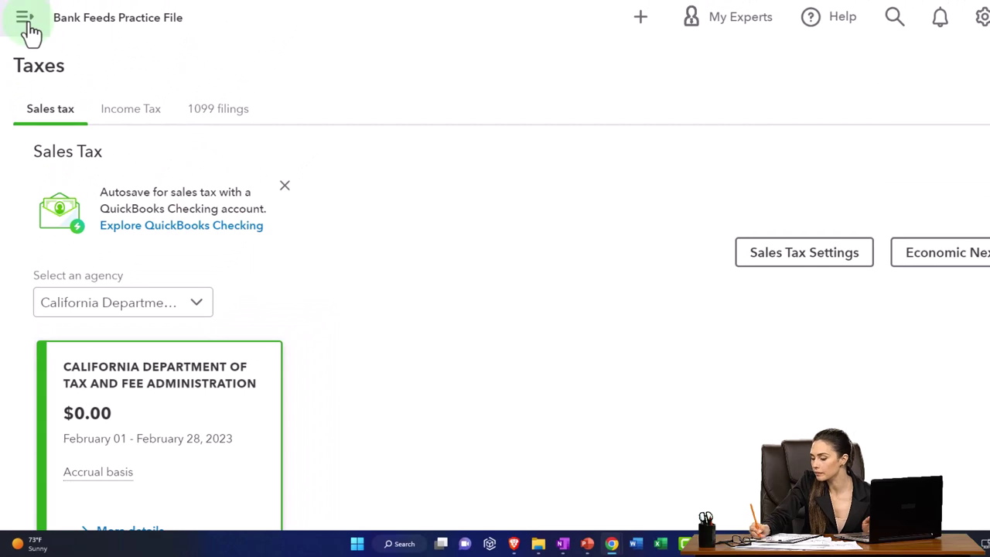
- Open a new sales receipt, look through the product/service choices for its first line, and close it without saving
left_click(636, 23)
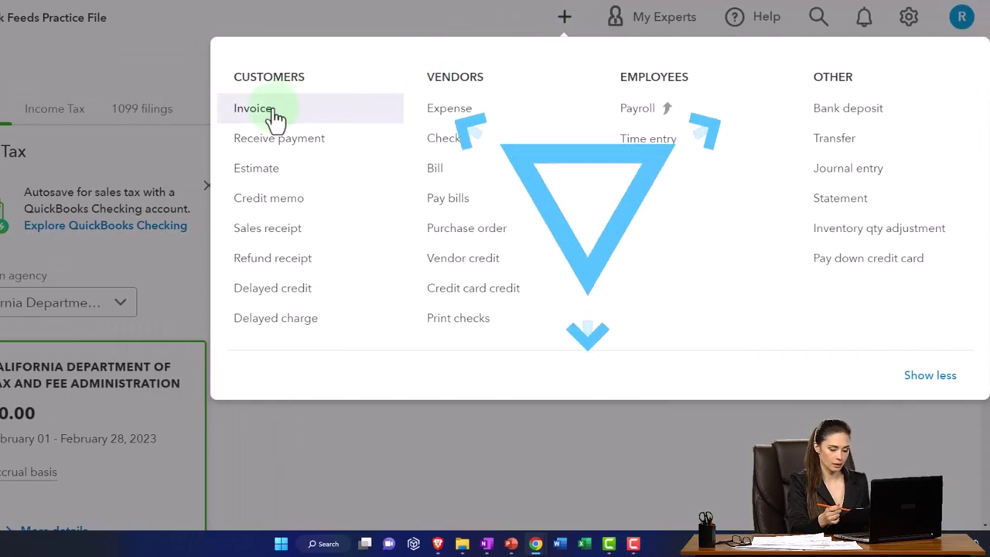
left_click(276, 234)
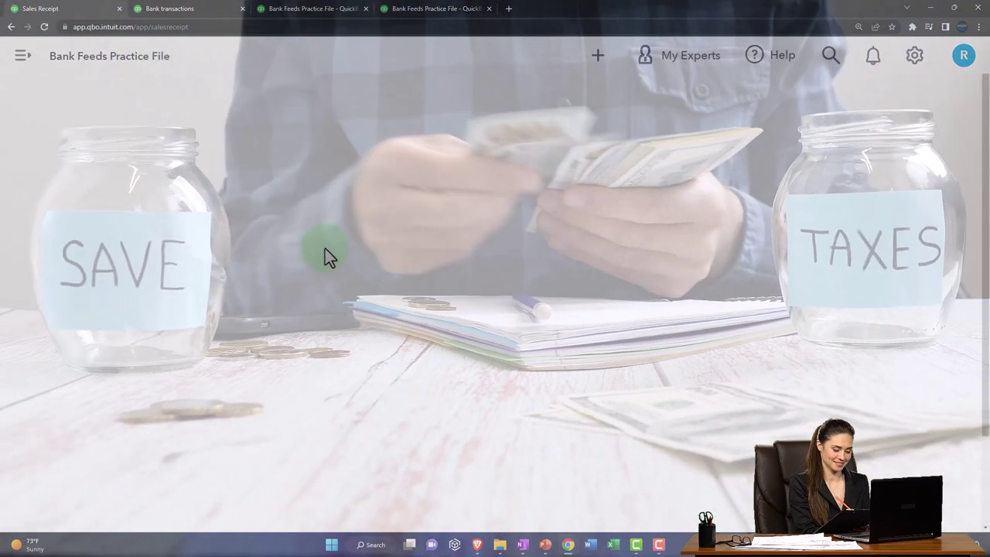
scroll(325, 248, "down", 2)
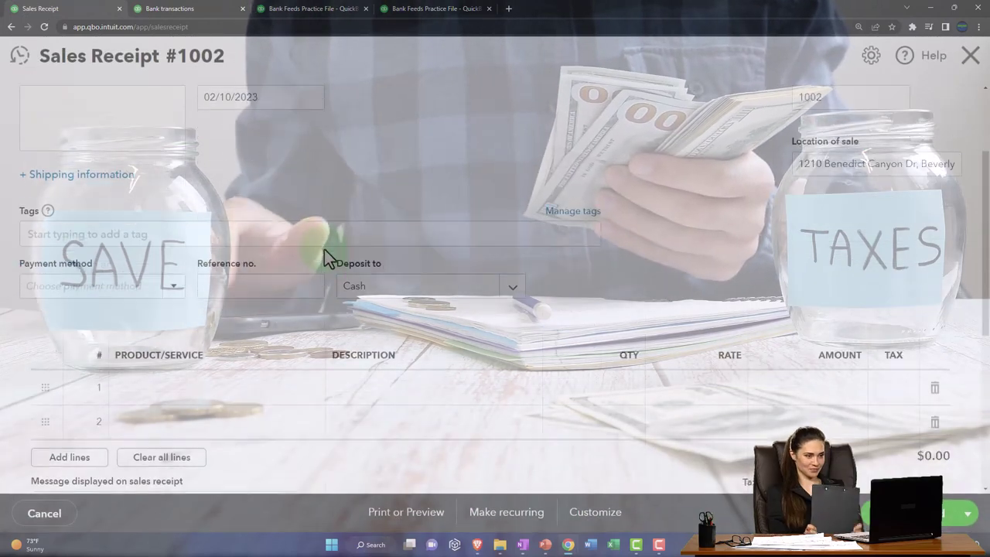
scroll(324, 251, "down", 1)
left_click(265, 335)
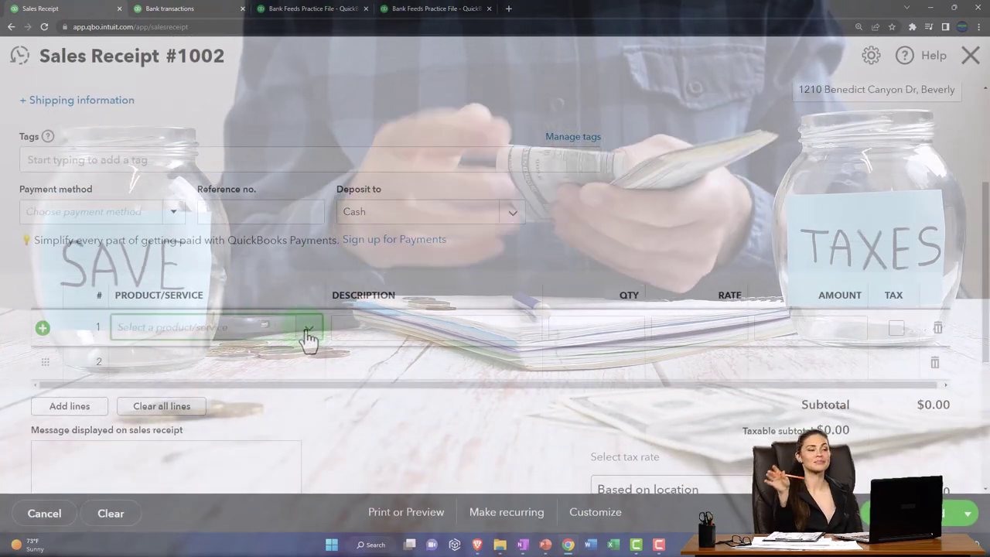
left_click(307, 331)
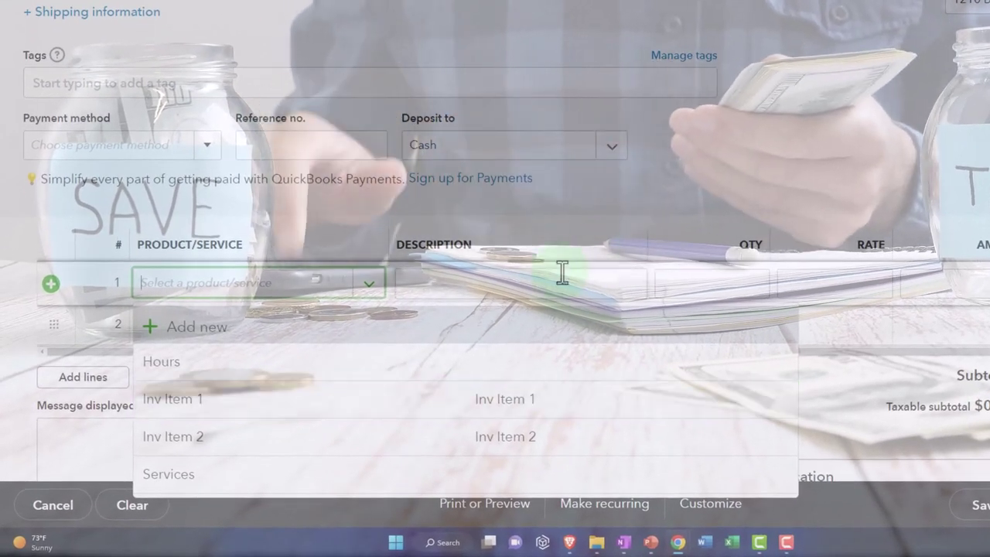
left_click(703, 155)
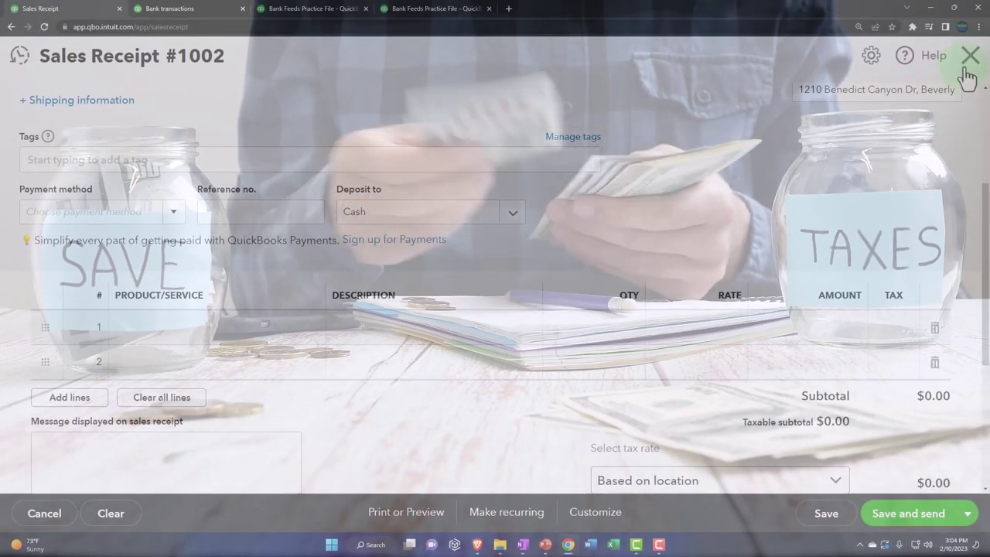
left_click(968, 62)
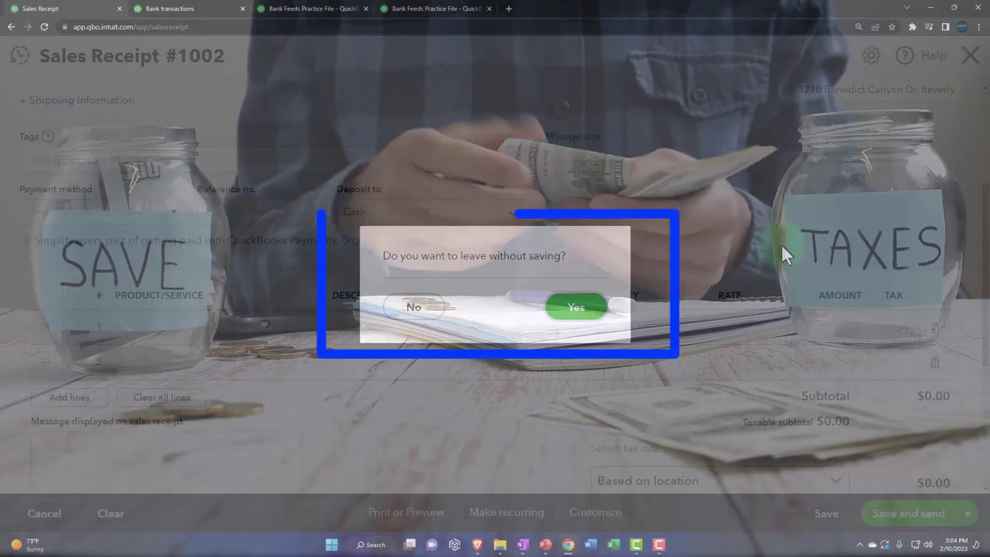
left_click(590, 314)
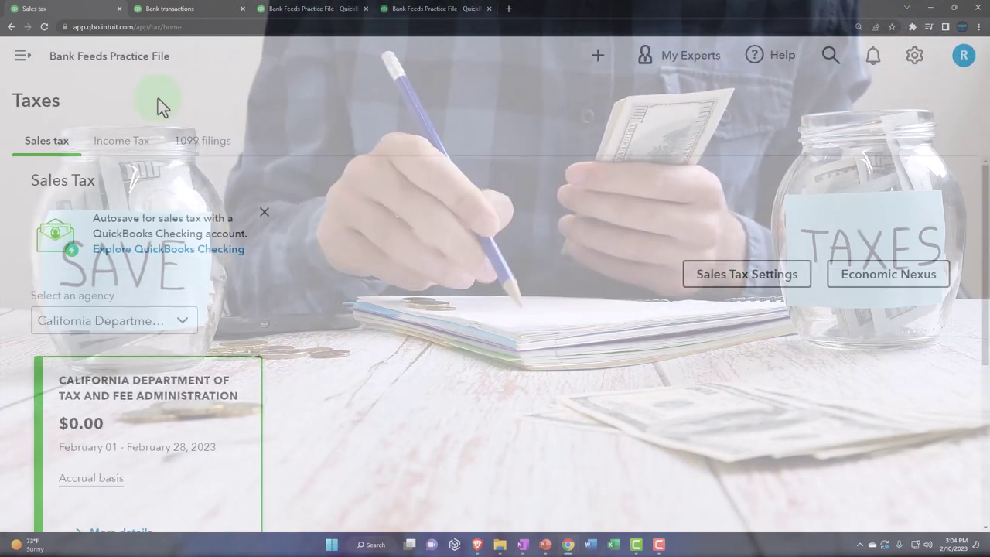
- Open the Products and Services list in the Sales area of the Bank Feeds Practice File
left_click(23, 65)
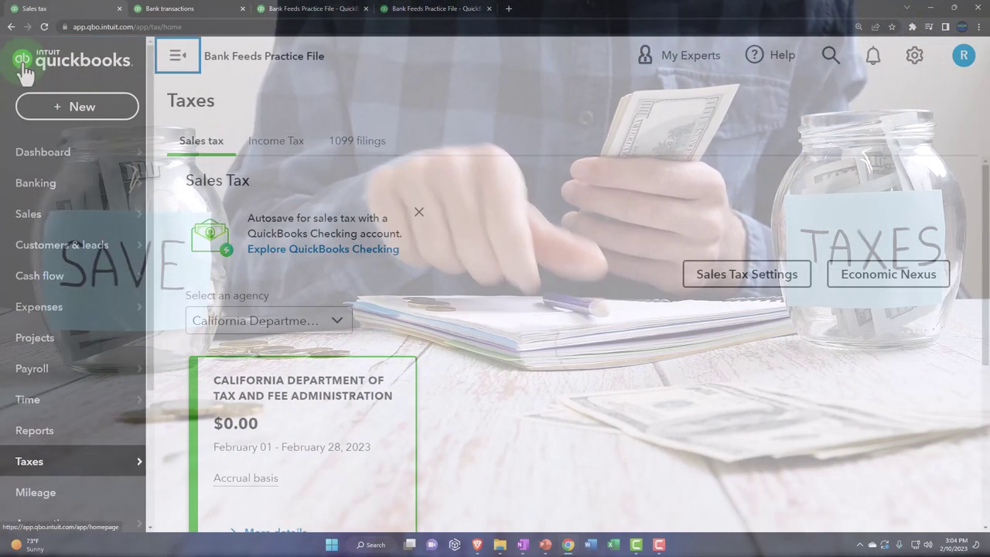
left_click(31, 215)
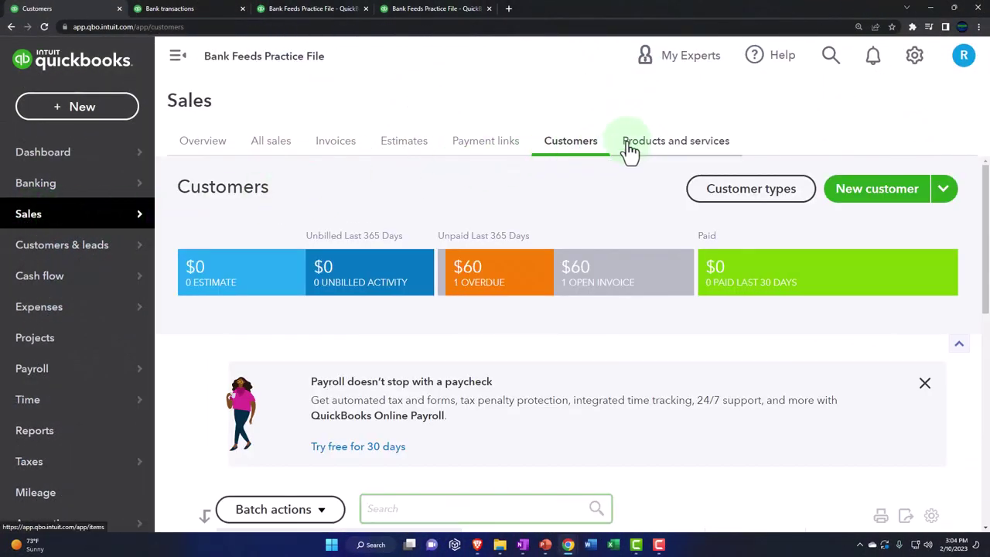
left_click(665, 148)
- Switch to the Sample Company browser window and open Products & services within its Get paid & pay area
mouse_move(570, 545)
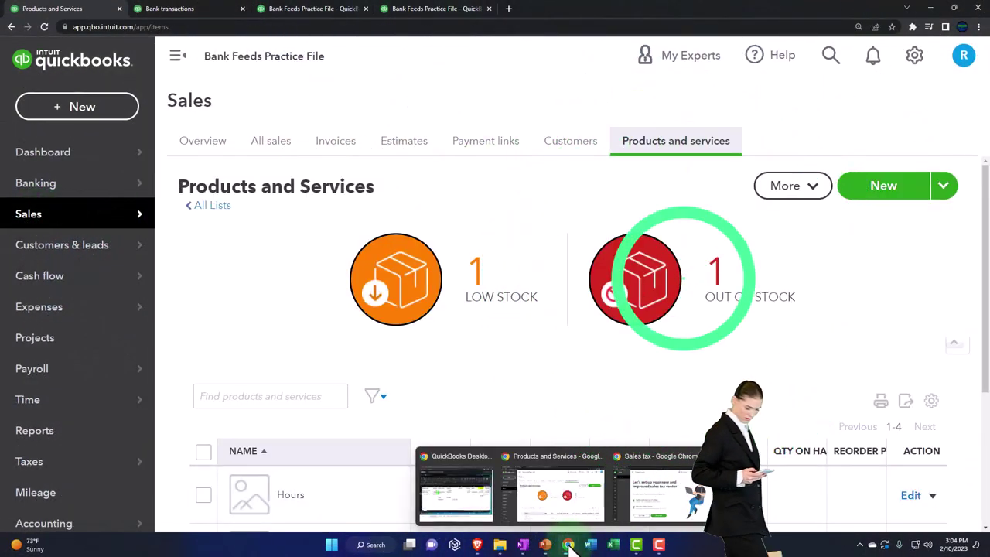
left_click(656, 495)
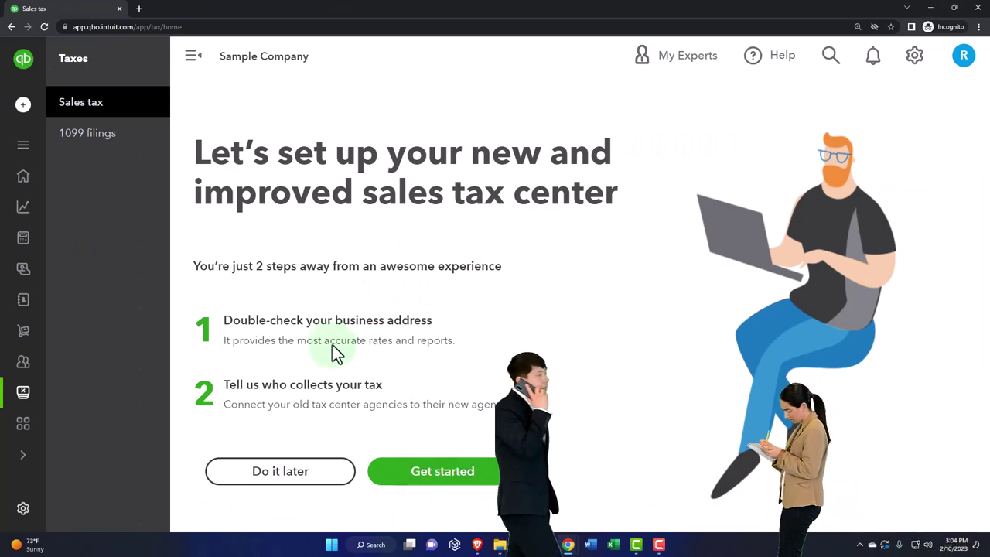
mouse_move(45, 236)
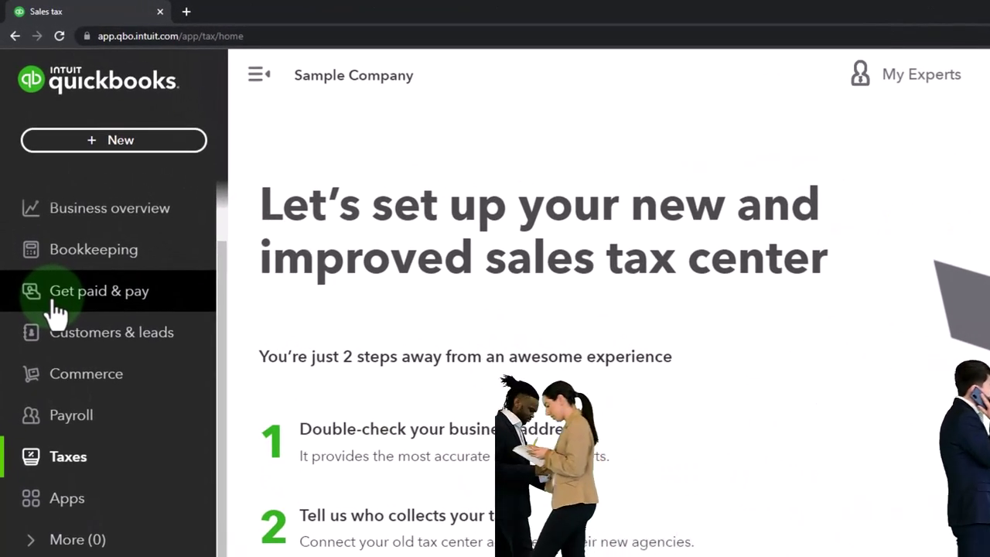
left_click(54, 302)
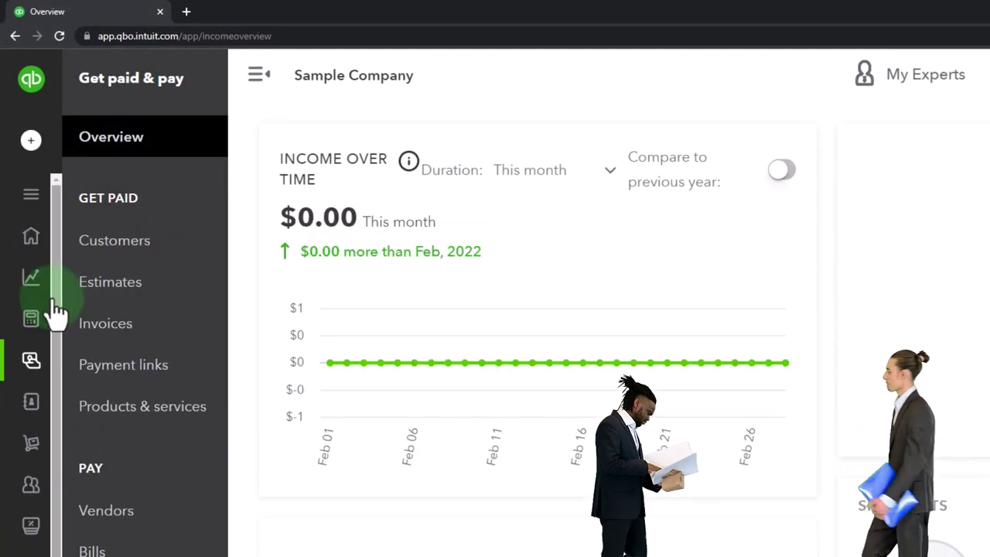
left_click(112, 406)
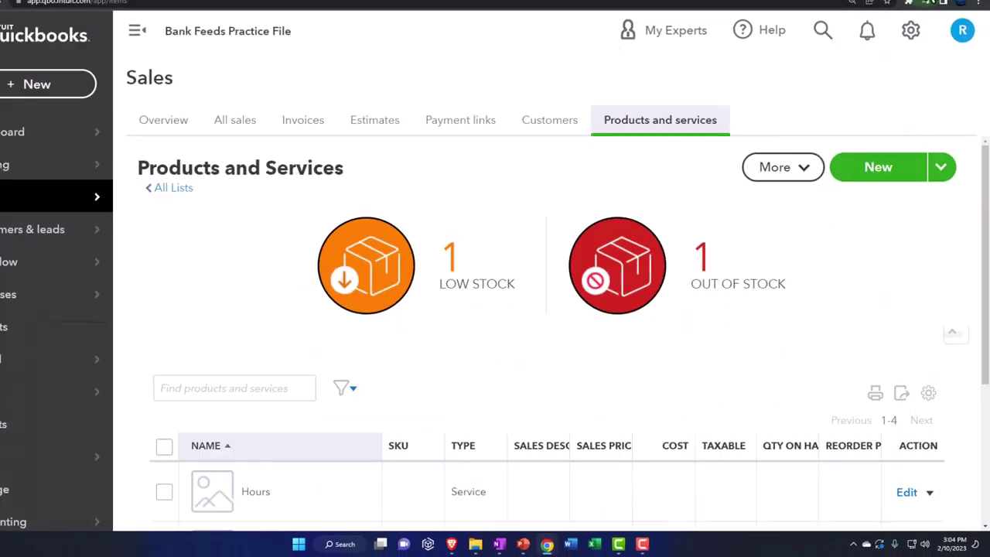
- Collapse the navigation menu in the Bank Feeds Practice File and review the existing products and services
left_click(134, 37)
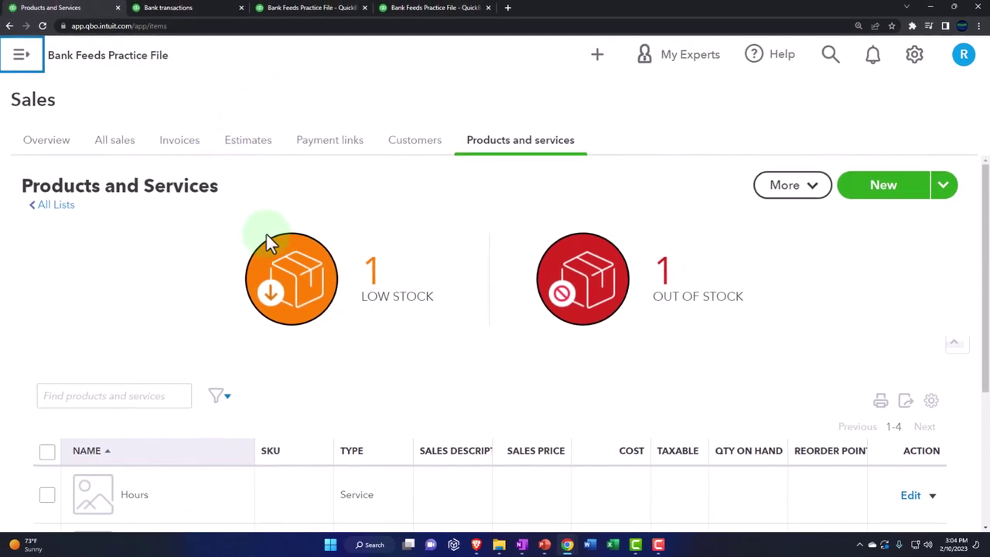
scroll(275, 263, "down", 3)
scroll(280, 269, "down", 2)
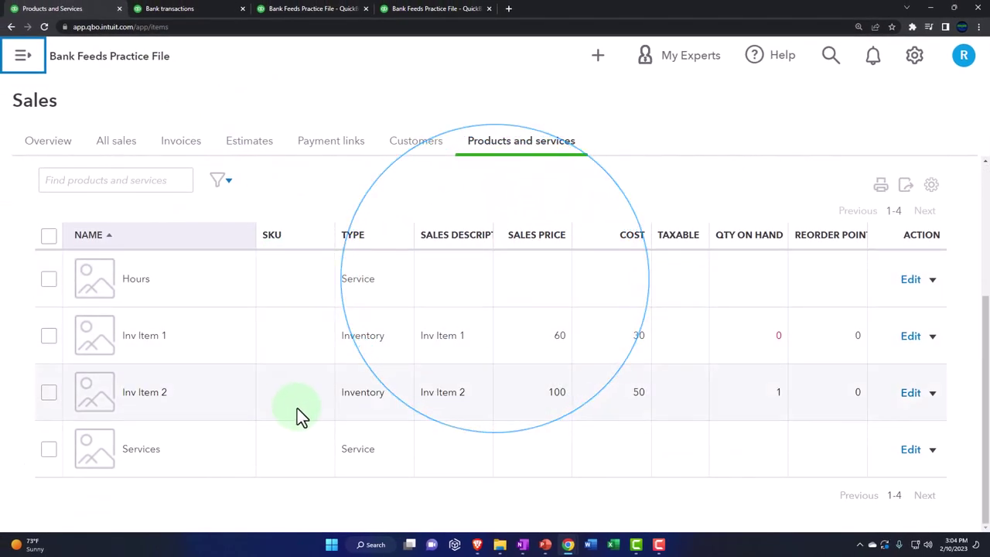
scroll(301, 416, "up", 5)
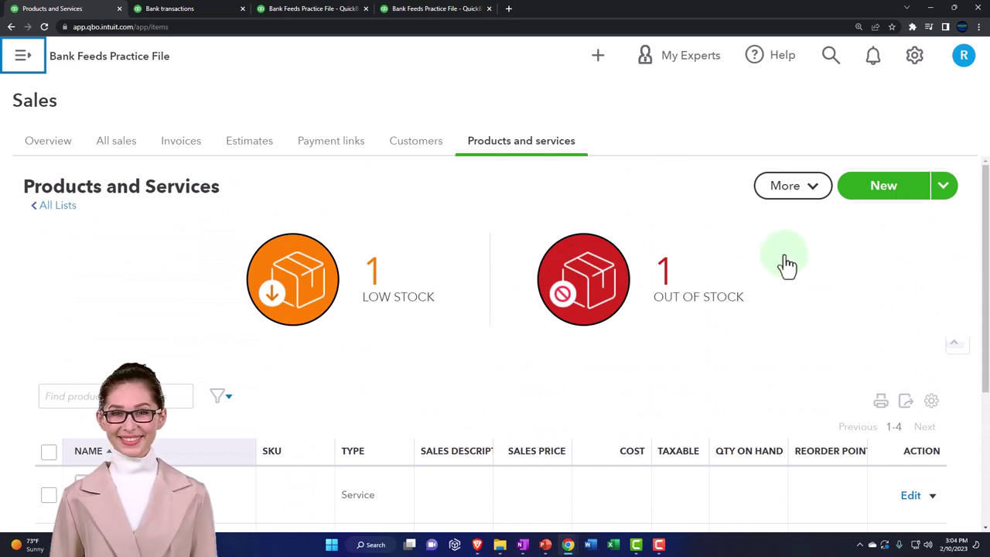
- Start a new Inventory type item and name it Inv Sales Tax
left_click(881, 200)
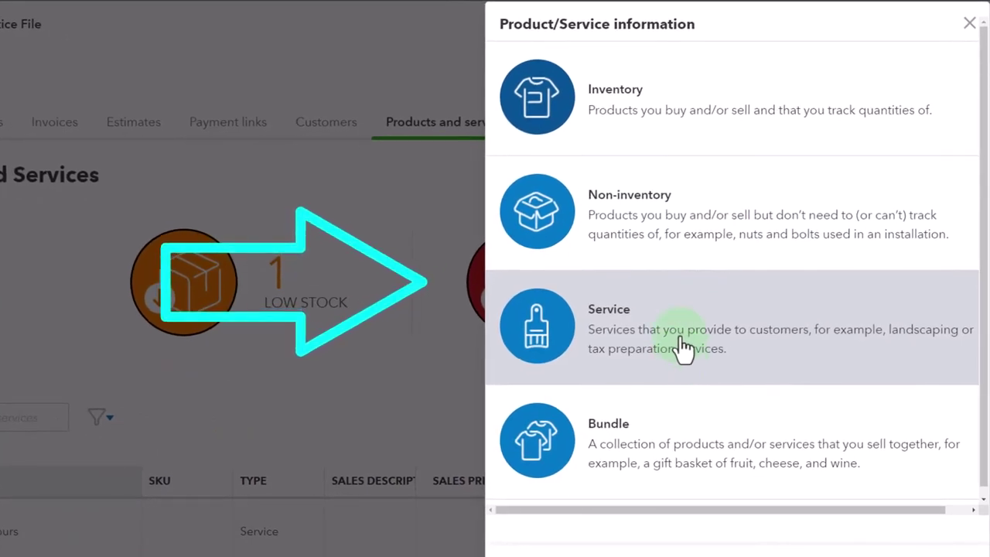
left_click(649, 123)
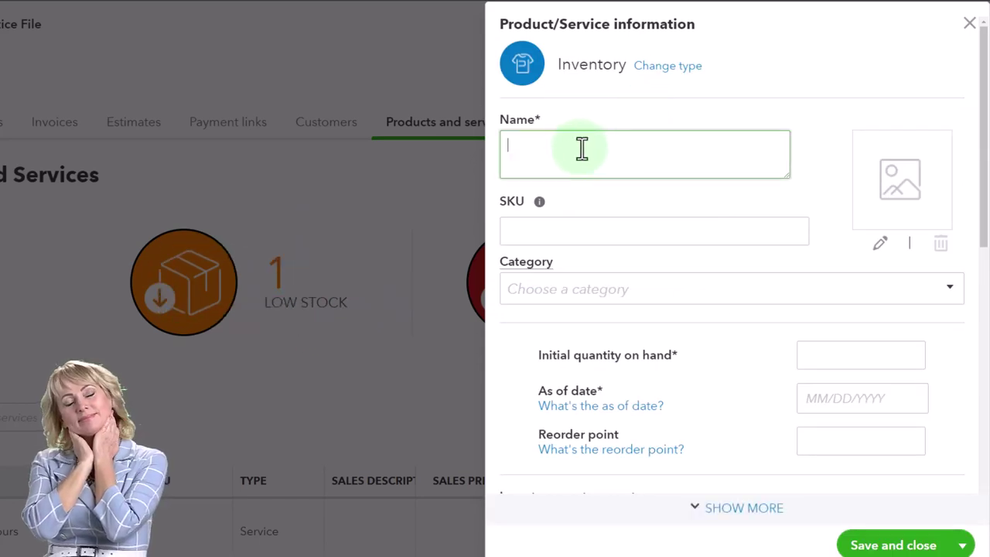
type("INv")
key("BackSpace")
key("BackSpace")
type("in")
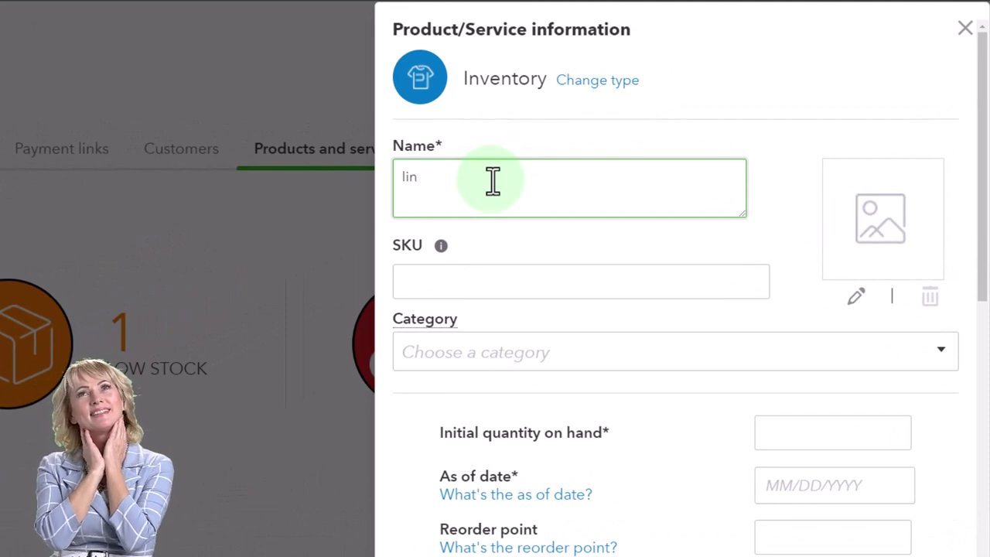
type("v Sales")
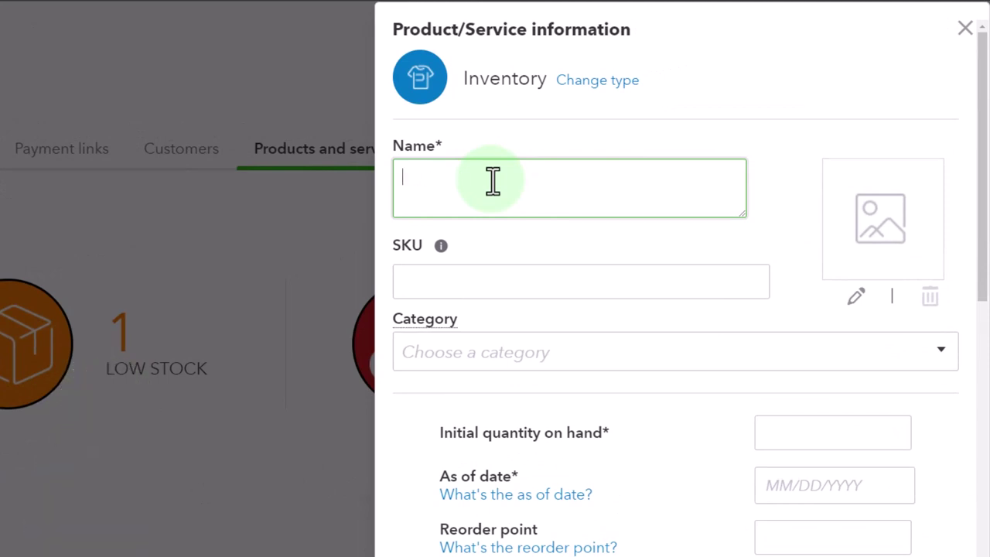
type("ales Tax")
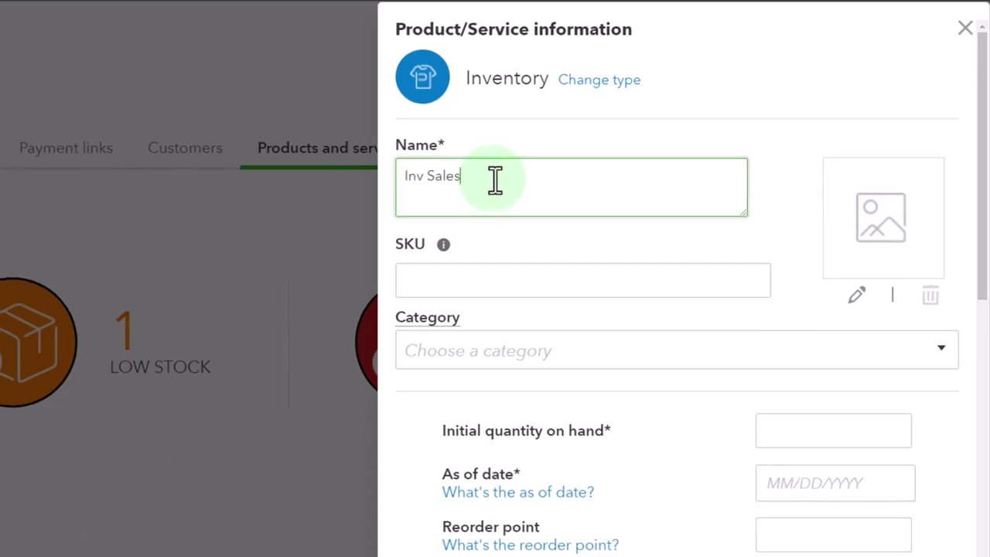
- Copy the complete item name Inv Sales Tax from the Name field
key("shift+Left")
key("shift+Left")
key("shift+Left")
key("shift+Left")
key("shift+Left")
key("shift+Left")
key("shift+Left")
key("shift+Left")
key("shift+Left")
key("shift+Left")
key("shift+Left")
key("shift+Left")
key("shift+Left")
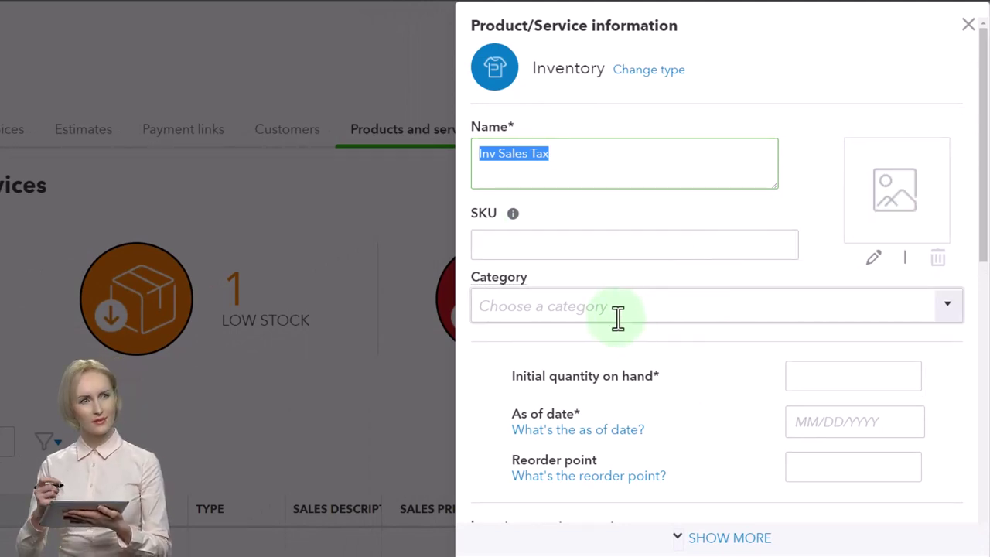
- Set the item's initial quantity on hand to 5, the as-of date to 01/01/2022 and the reorder point to 0
scroll(618, 316, "down", 2)
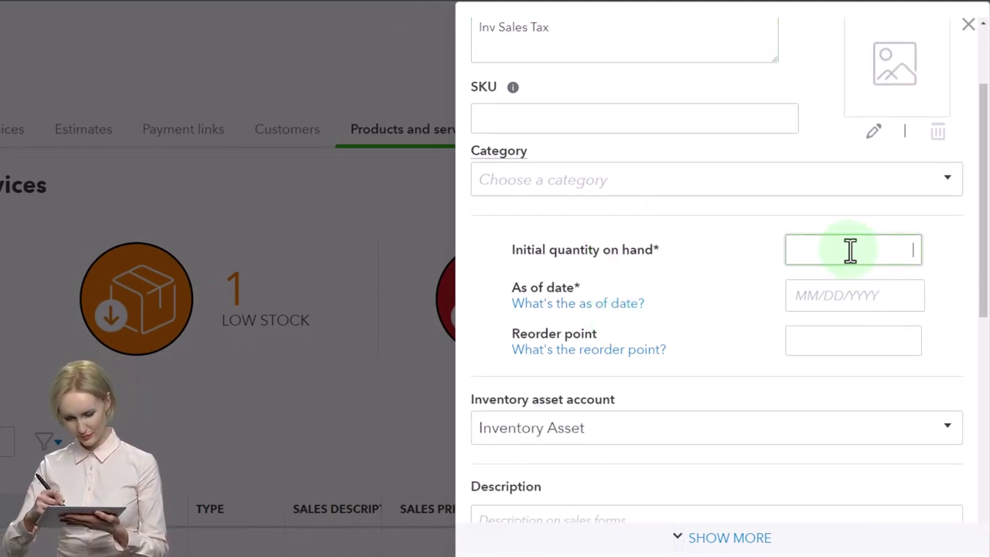
type("0")
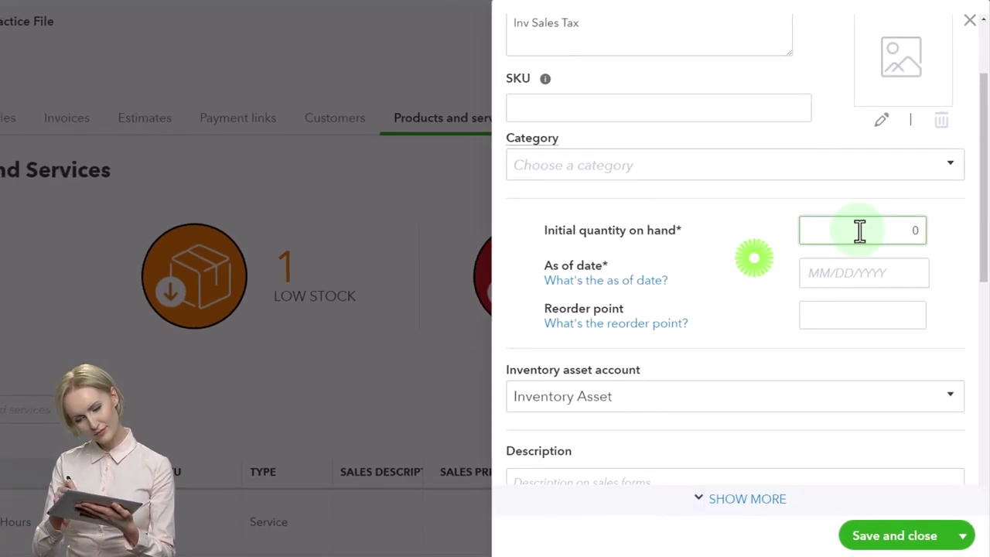
key("Tab")
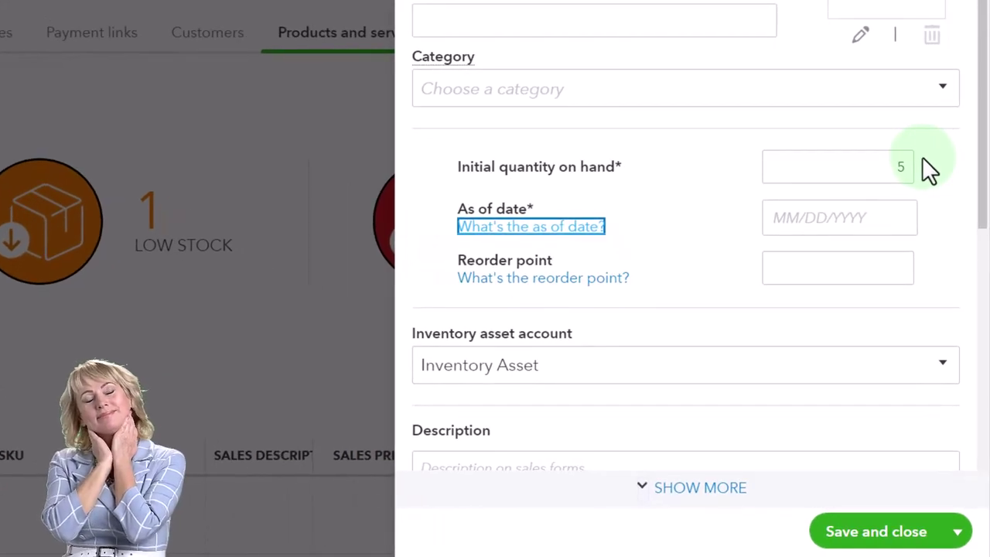
key("Tab")
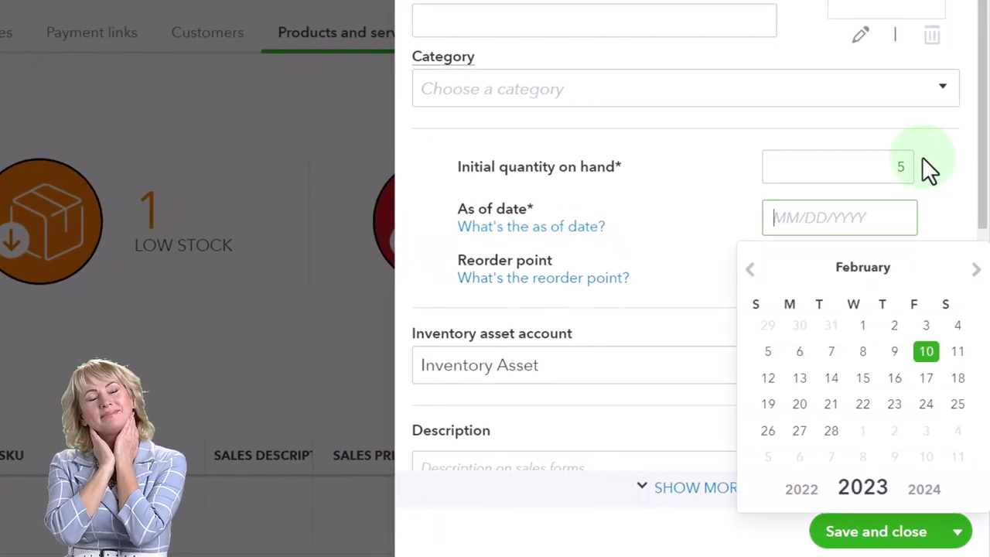
left_click(753, 271)
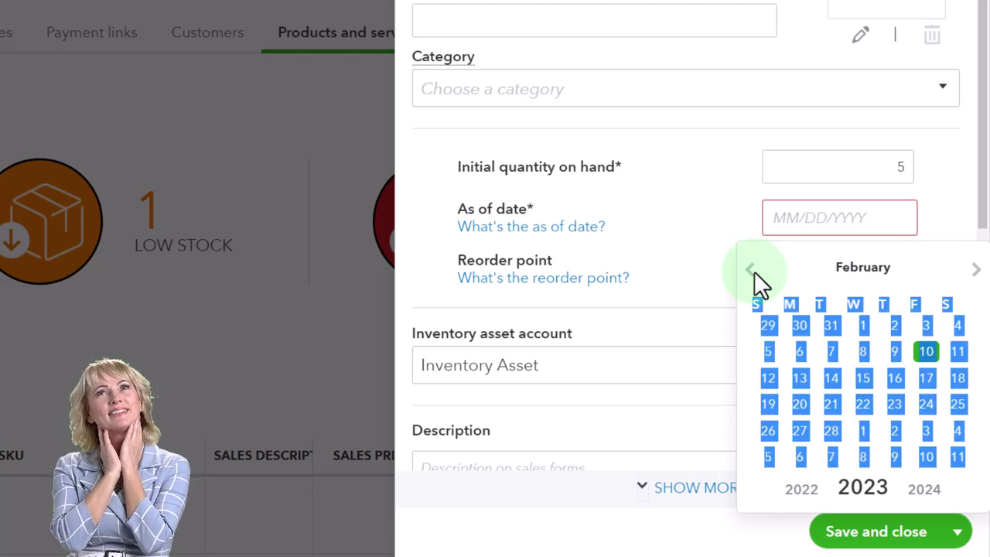
left_click(801, 488)
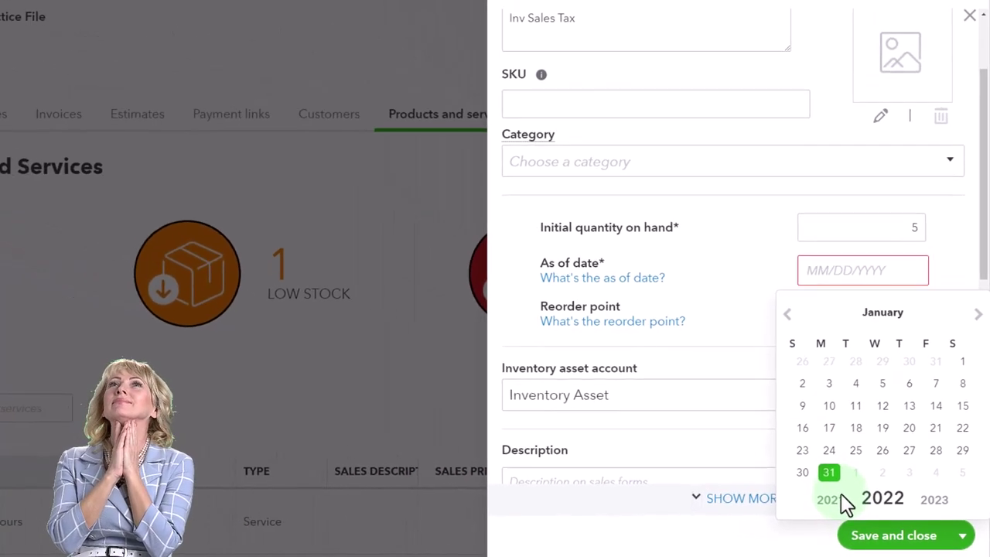
left_click(962, 363)
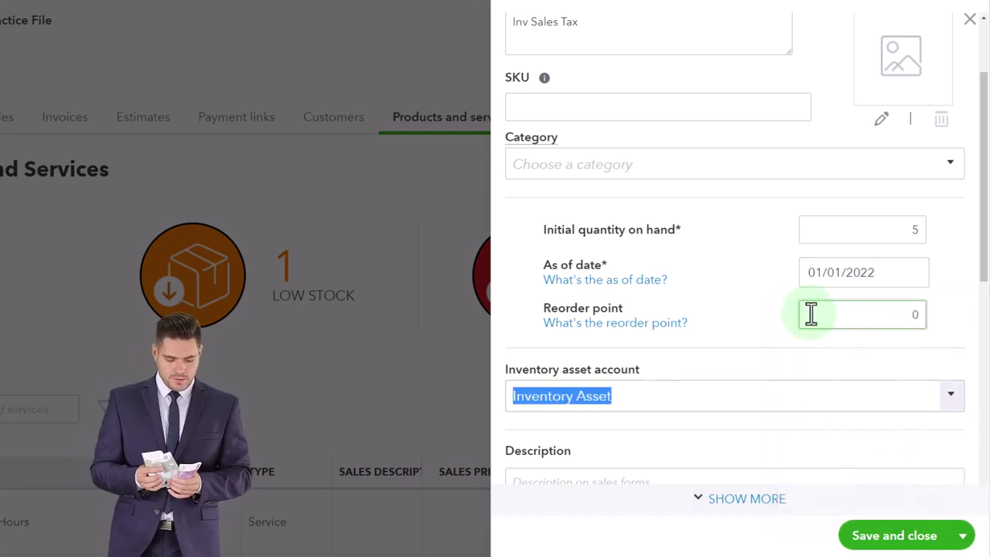
- Fill in the sales description Inv Sales Tax and set the sales price/rate to 125
scroll(696, 320, "down", 2)
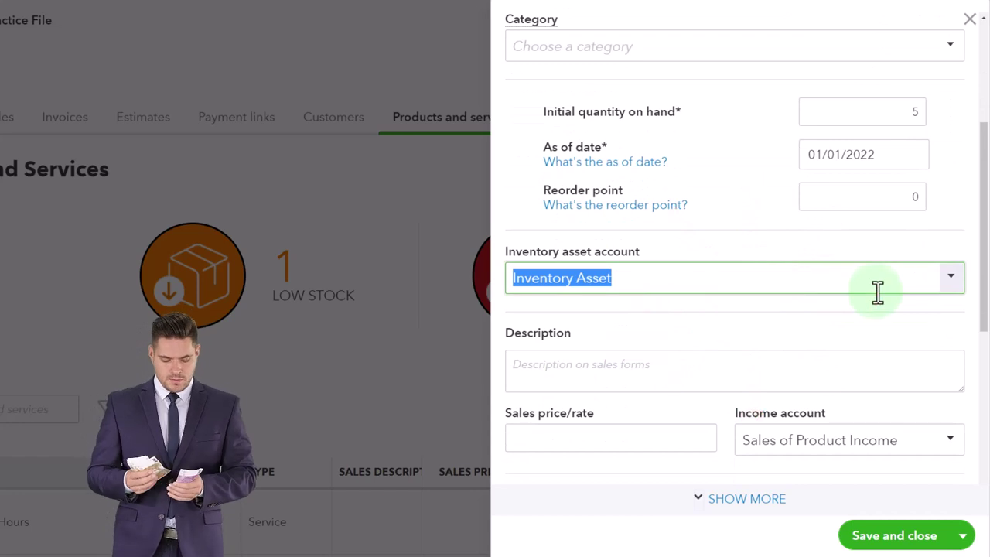
scroll(812, 302, "down", 1)
left_click(593, 312)
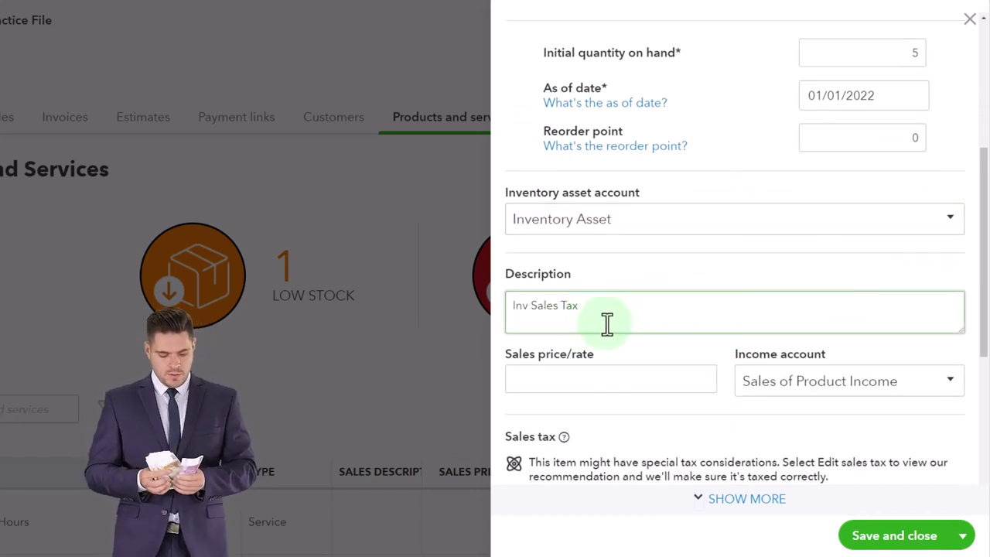
scroll(606, 323, "down", 2)
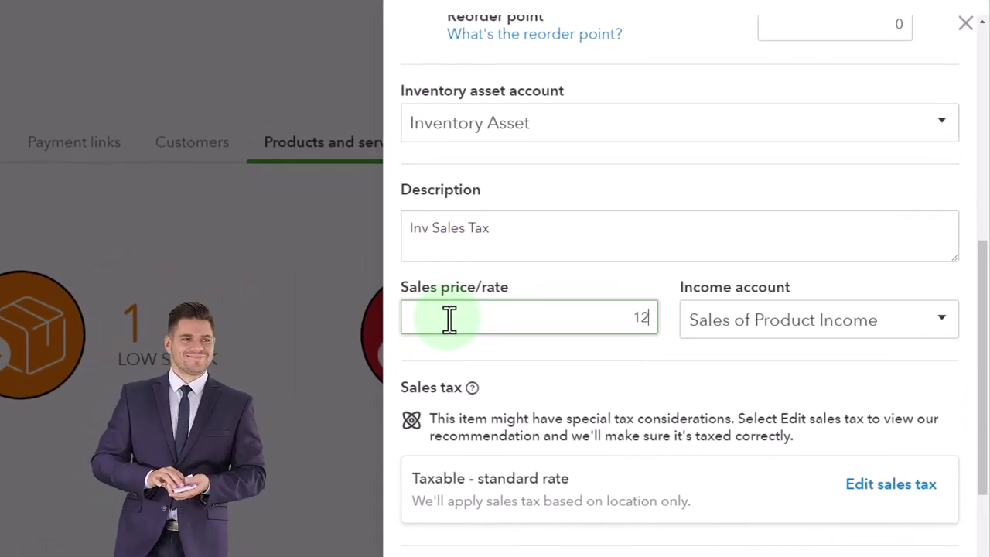
key("Tab")
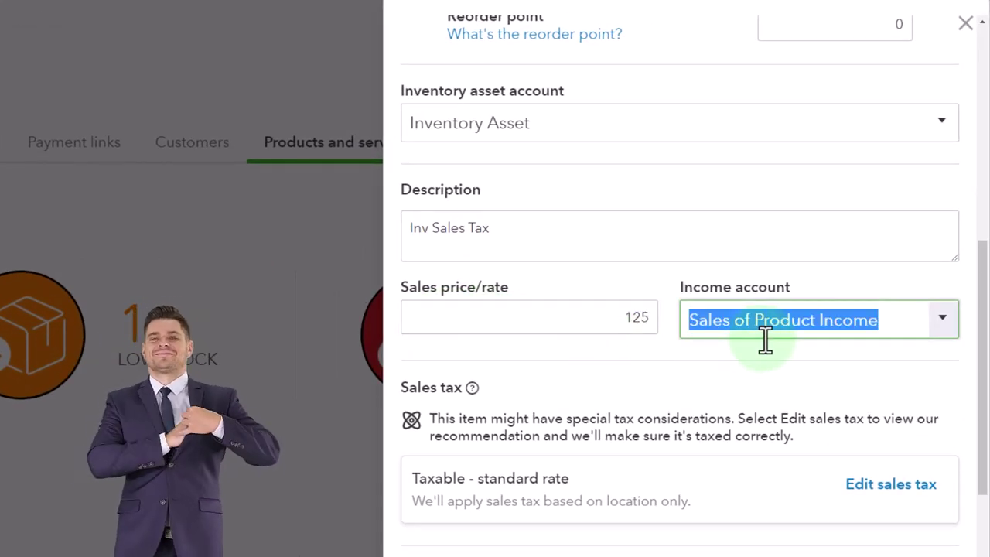
- Review the item's sales tax categories, keeping the option Taxable—based on location only
scroll(764, 338, "down", 2)
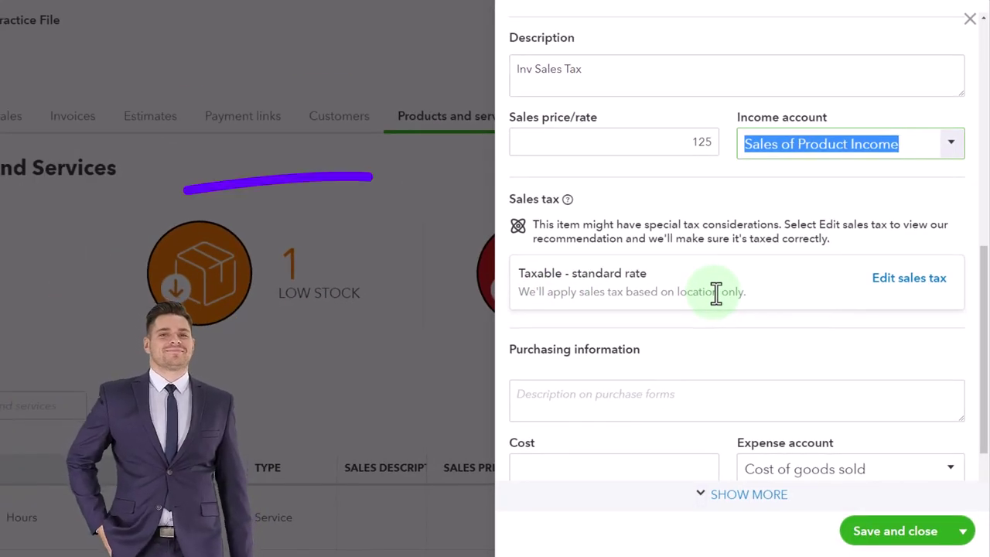
left_click(901, 286)
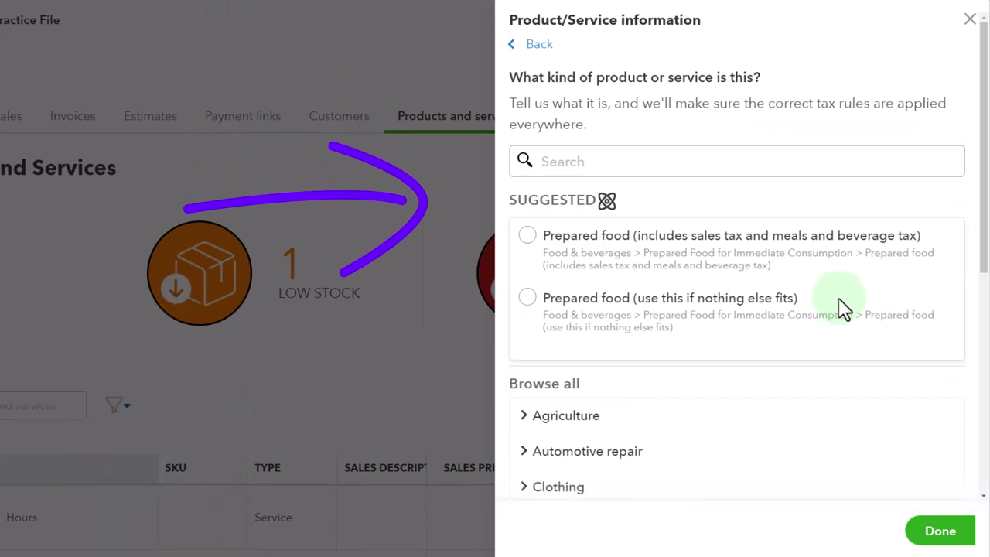
scroll(774, 325, "down", 3)
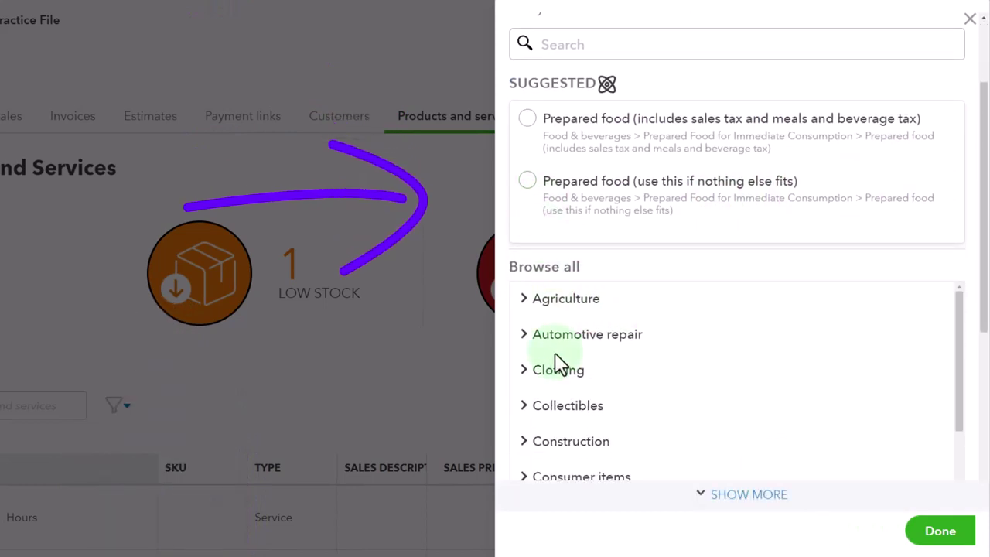
scroll(558, 364, "down", 3)
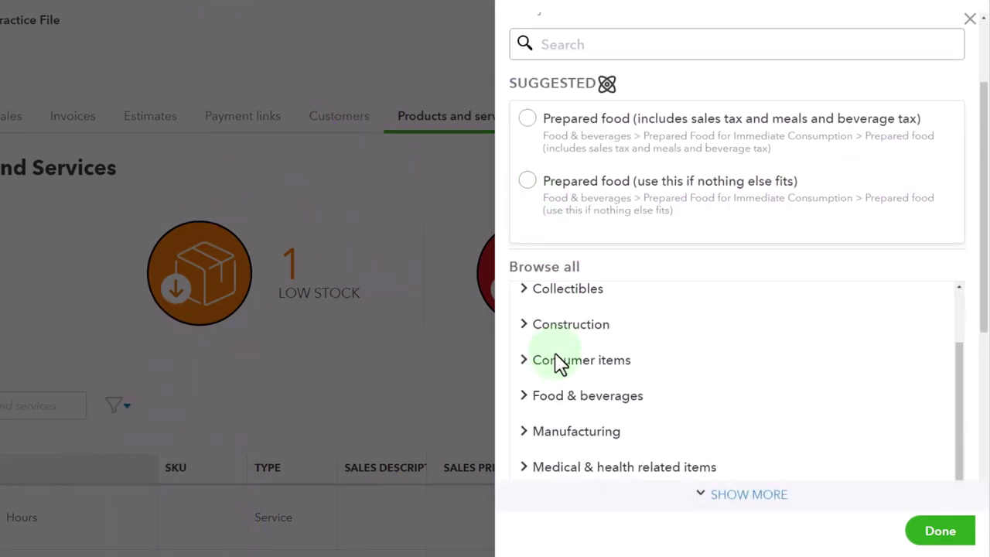
scroll(539, 362, "down", 5)
scroll(634, 391, "down", 5)
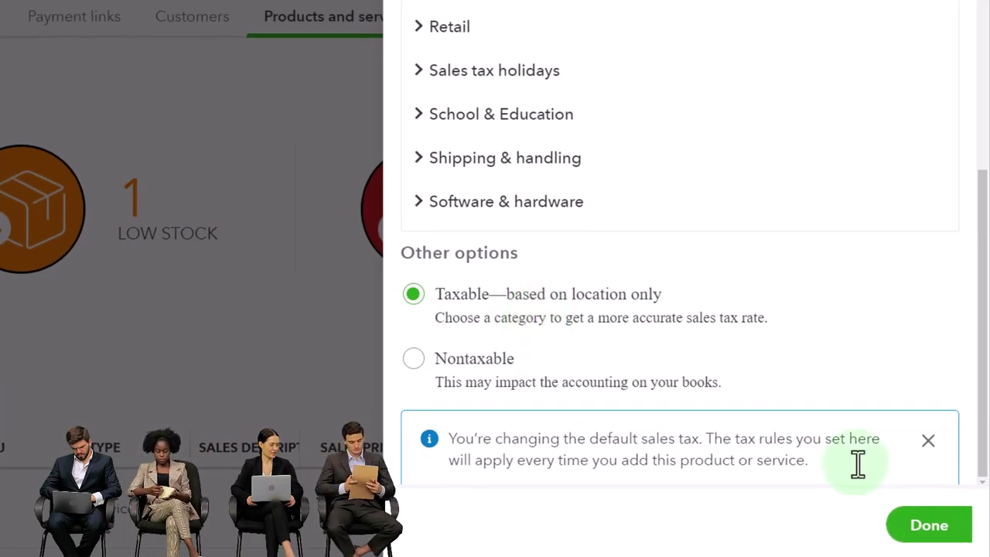
left_click(911, 535)
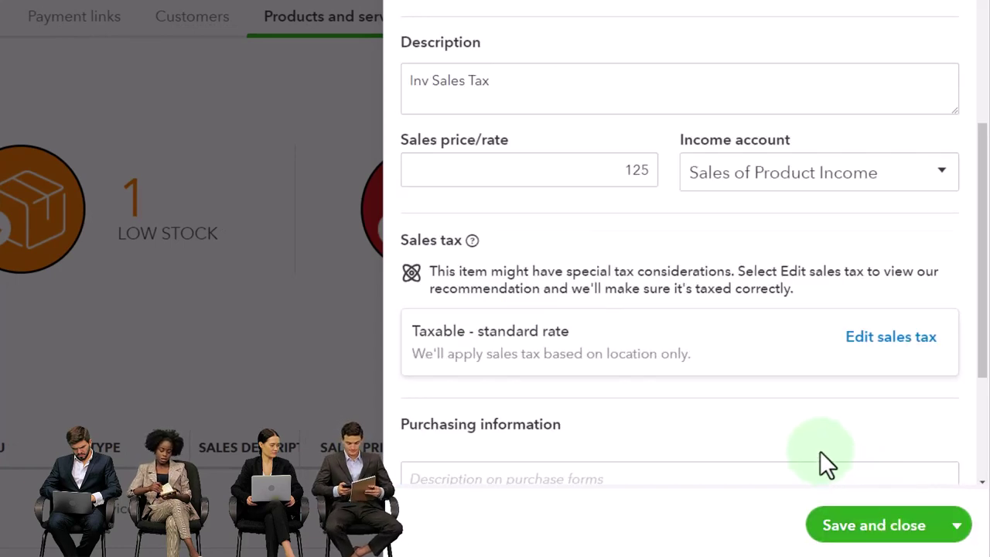
- Enter Inv Sales Tax as the purchasing description with a cost of 50, and save the inventory item
scroll(777, 403, "down", 3)
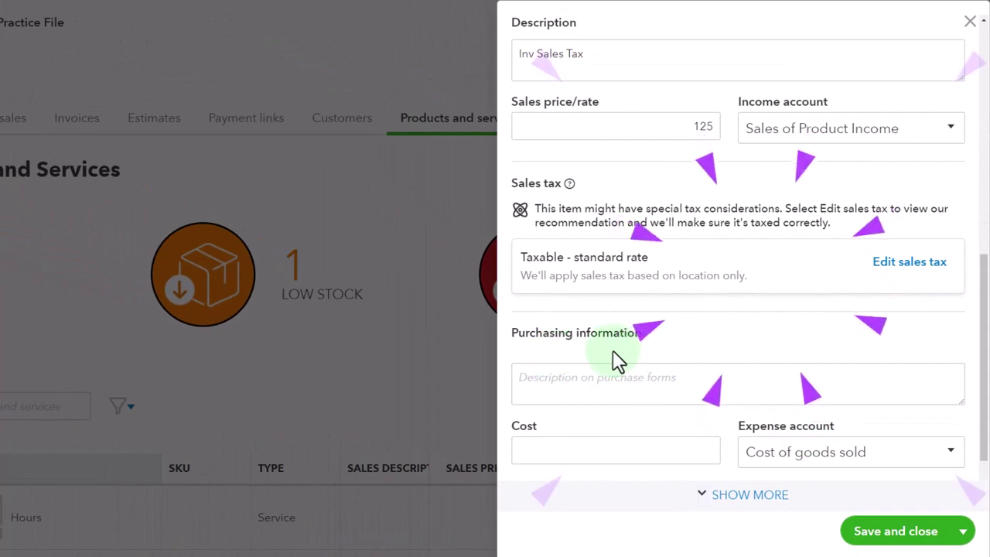
left_click(585, 378)
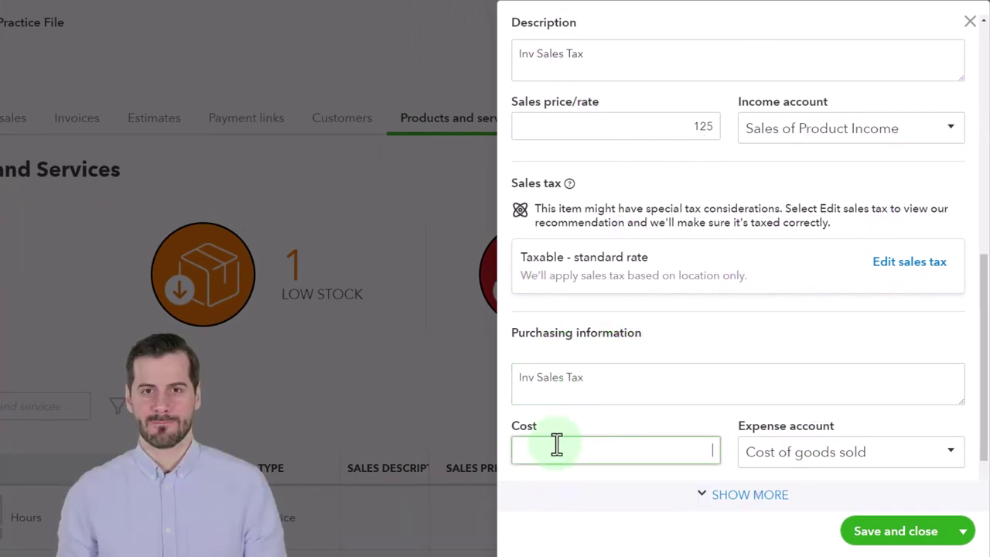
key("Tab")
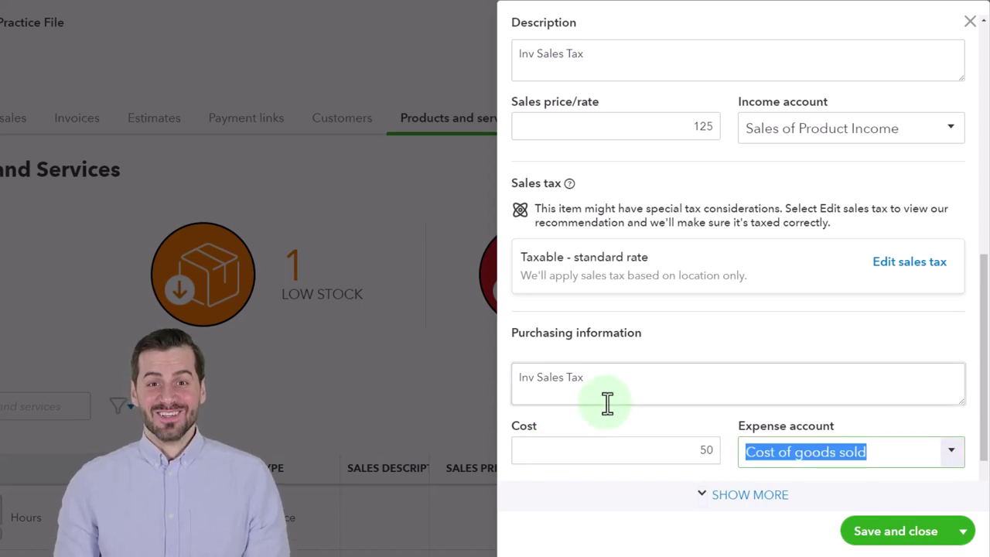
scroll(607, 405, "down", 1)
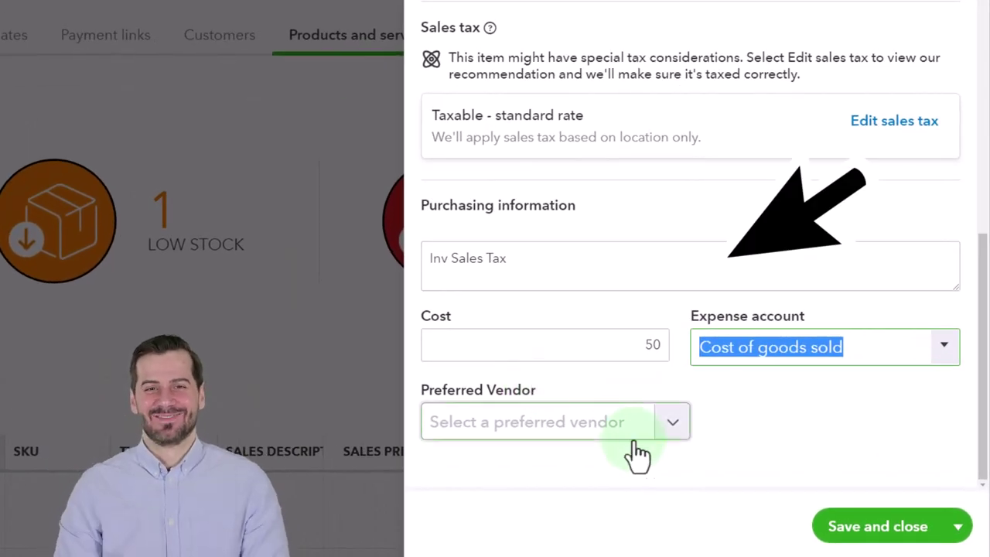
left_click(835, 526)
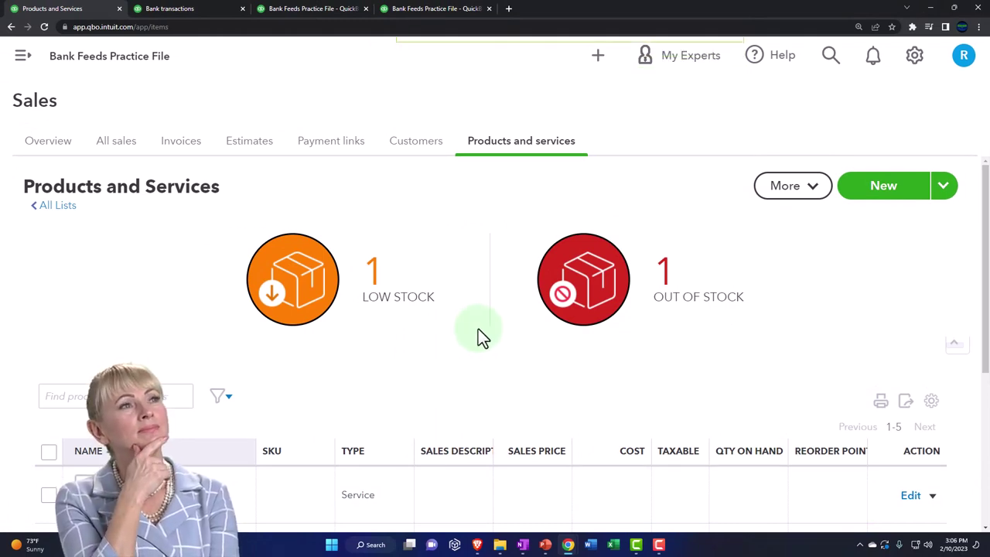
- Create a new invoice and add Customer 2 as a new customer on it, saving the customer record
left_click(600, 59)
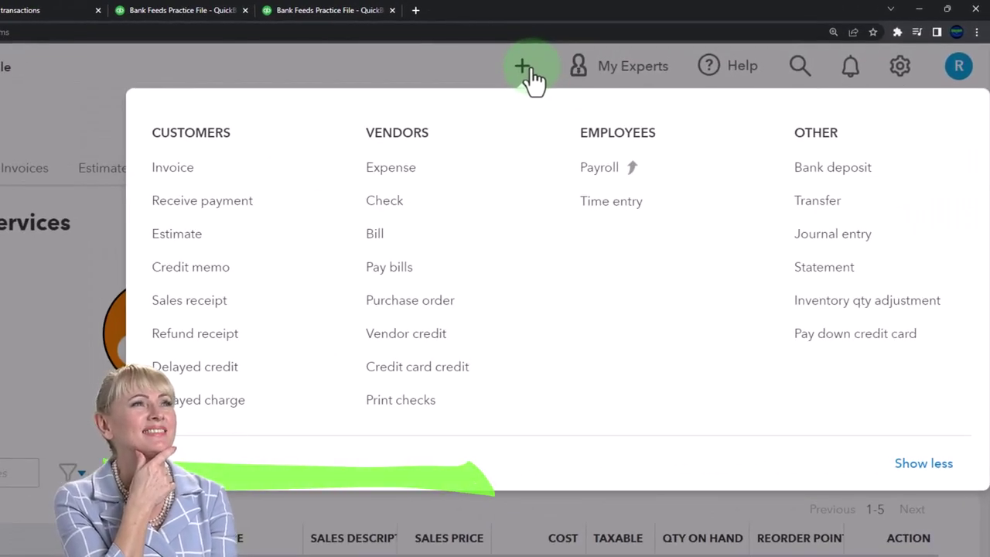
left_click(185, 178)
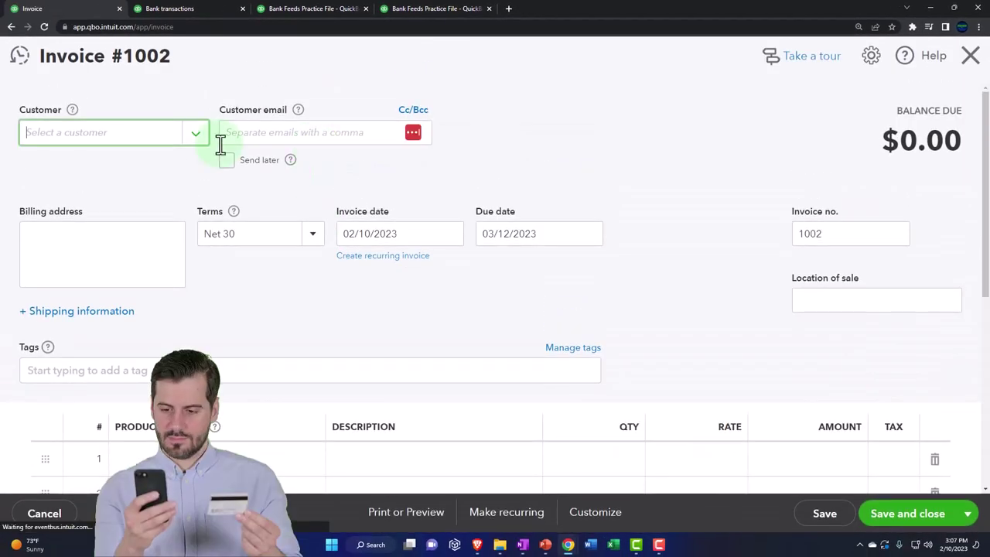
type("cu")
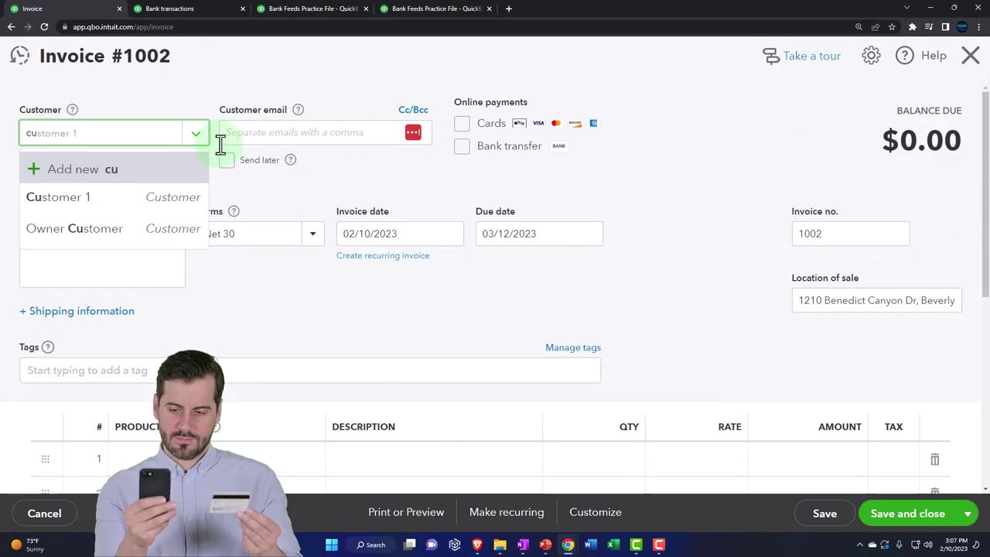
key("BackSpace")
key("BackSpace")
type("Customer")
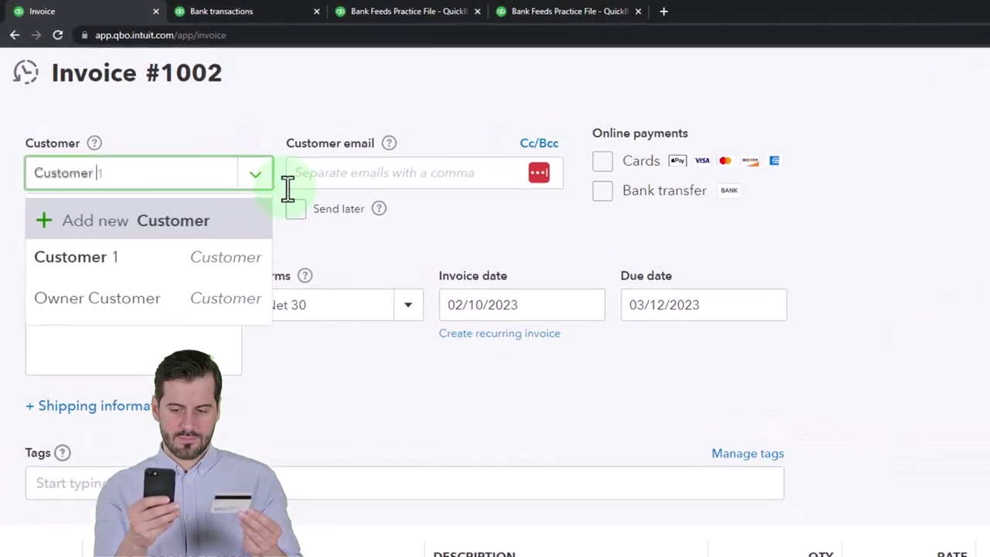
key("BackSpace")
type("2")
left_click(303, 199)
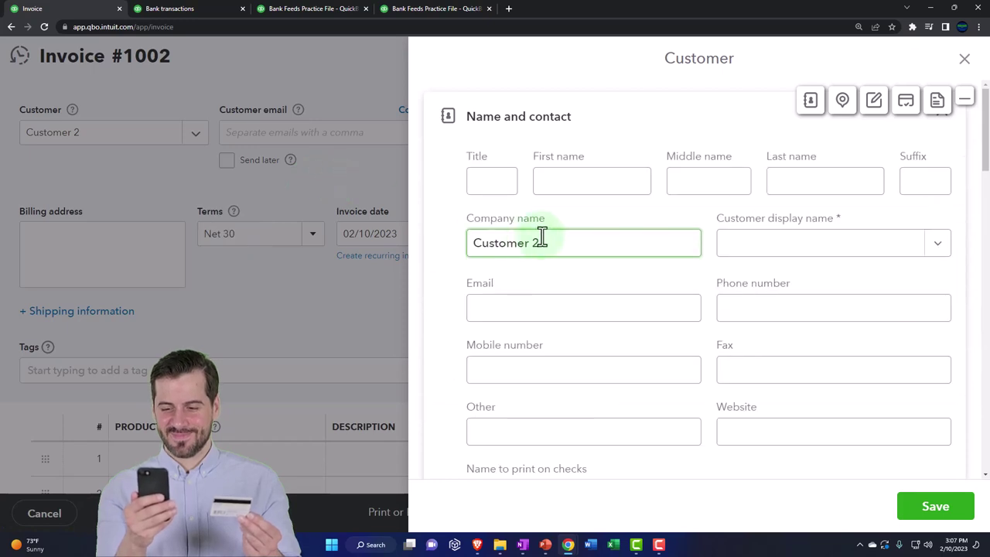
left_click_drag(546, 236, 465, 235)
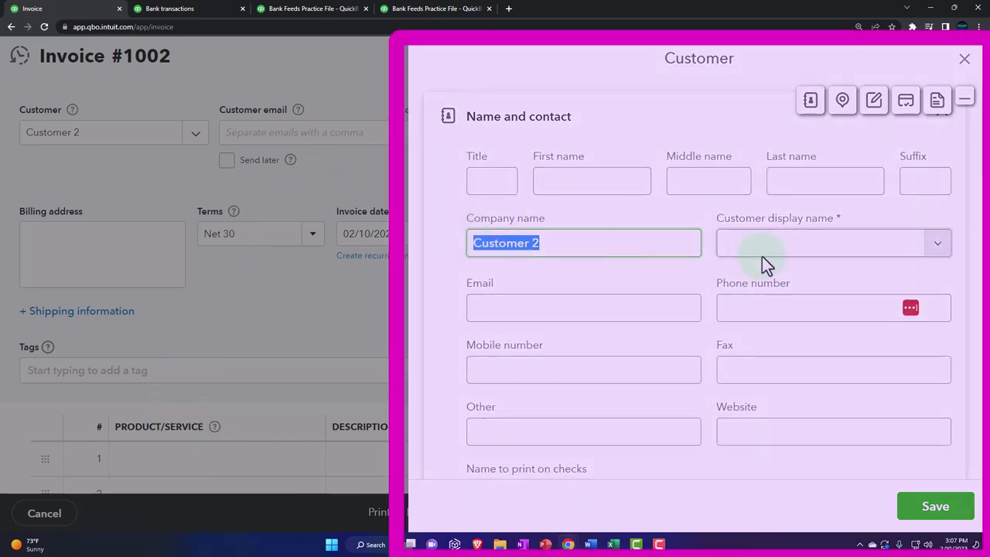
left_click(957, 507)
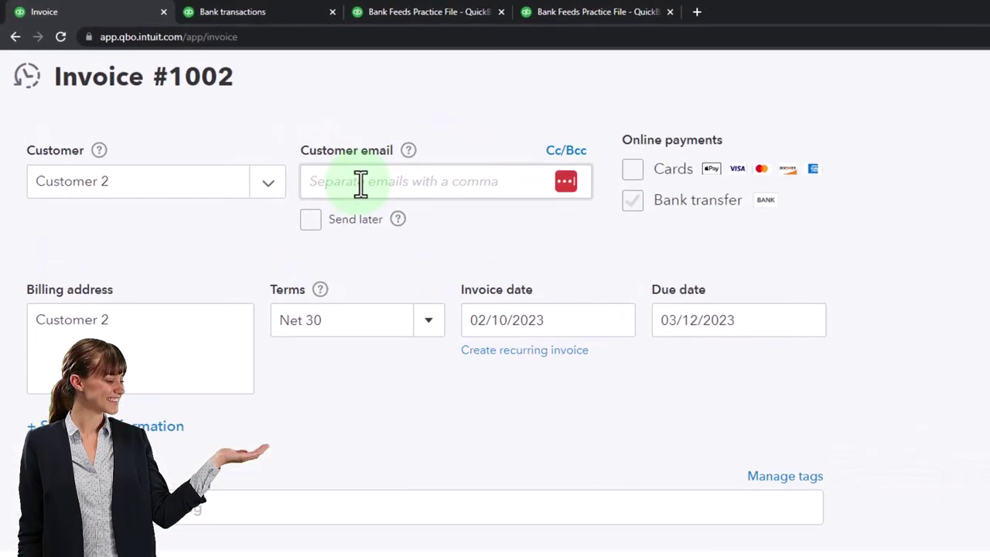
- Set the invoice date to 06/15/2022
key("Tab")
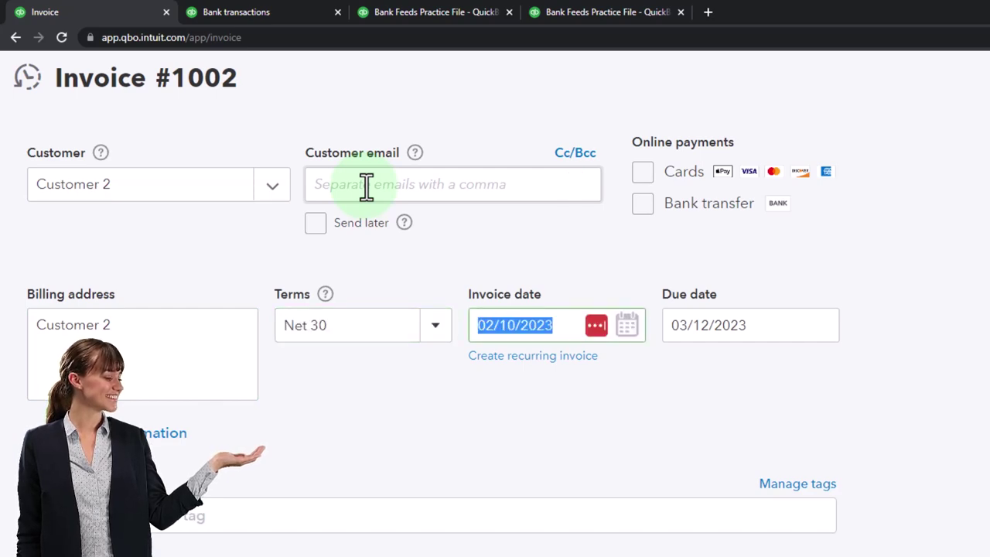
type("06")
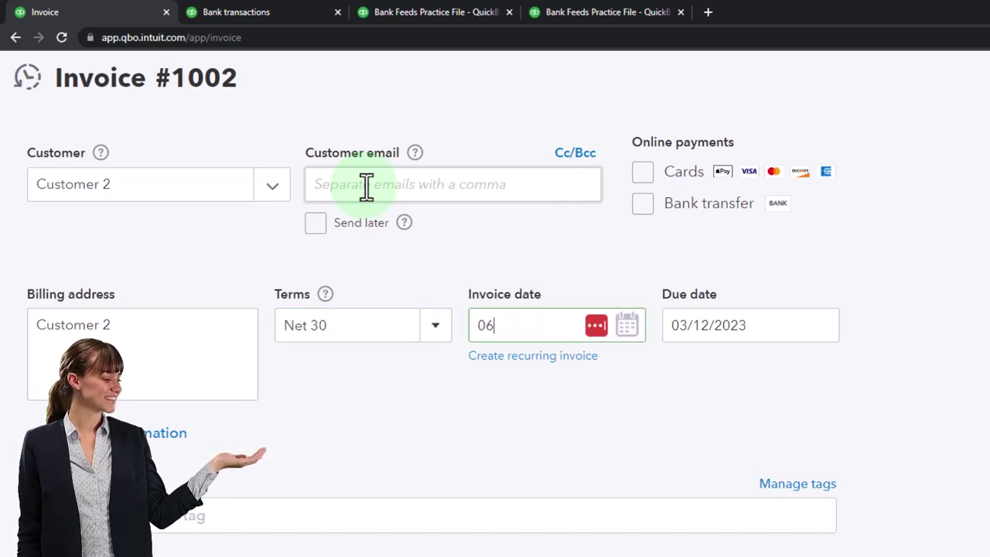
type("152")
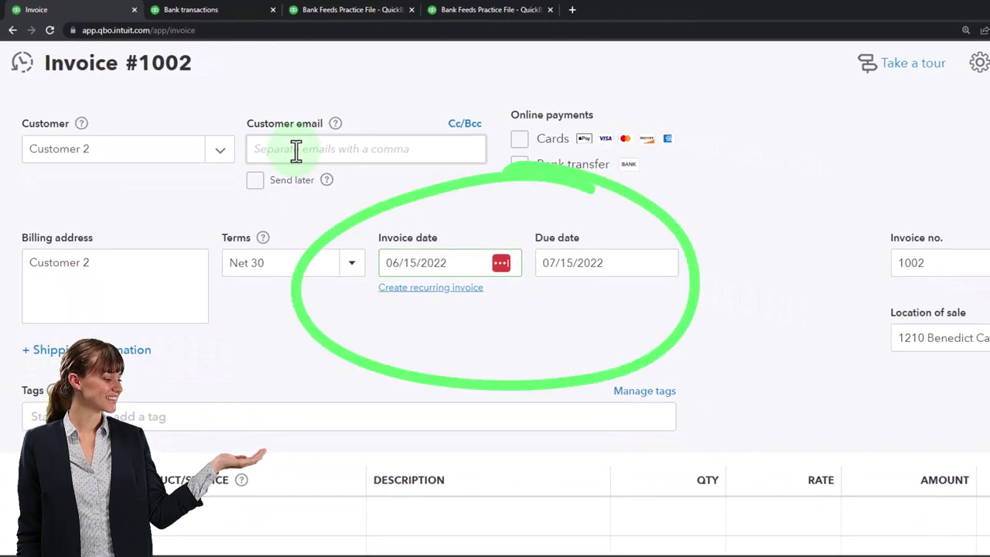
- Add the Inv Sales Tax item to the invoice's first line with its default quantity and rate, keeping it taxable
scroll(320, 232, "down", 3)
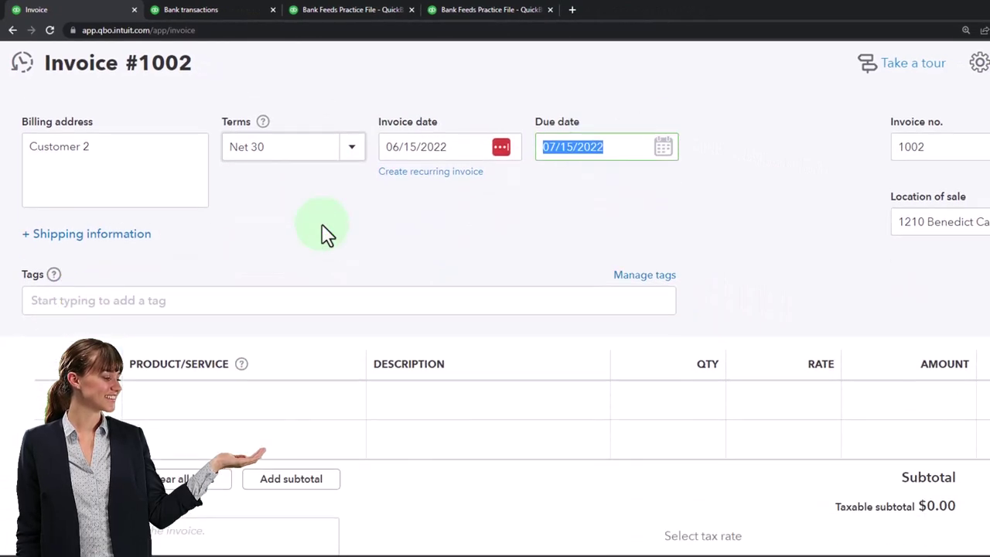
left_click(193, 346)
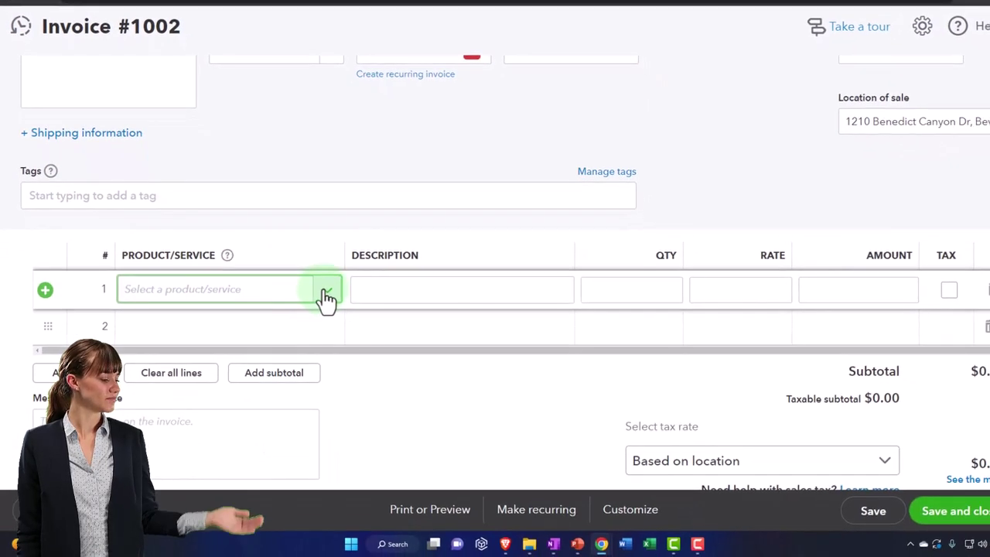
left_click(345, 346)
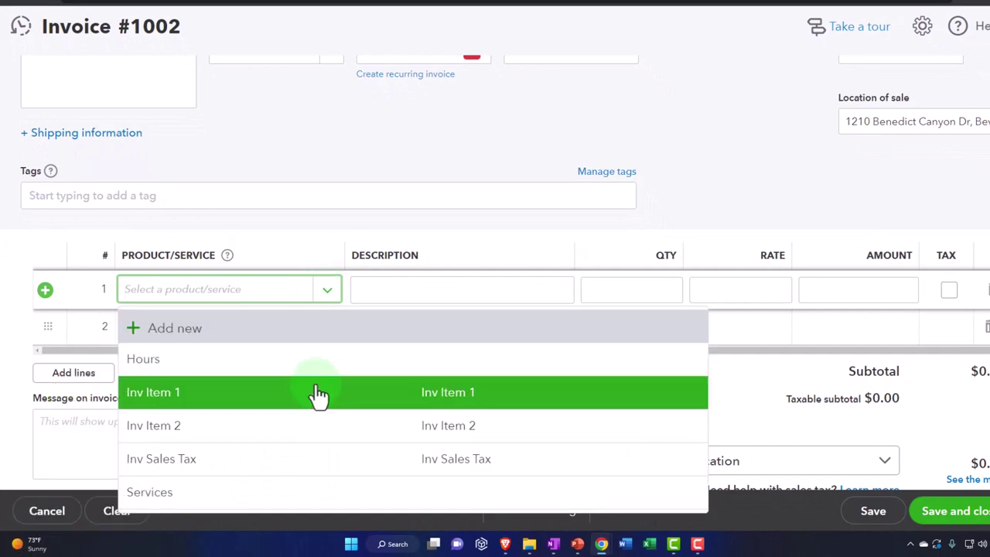
left_click(306, 463)
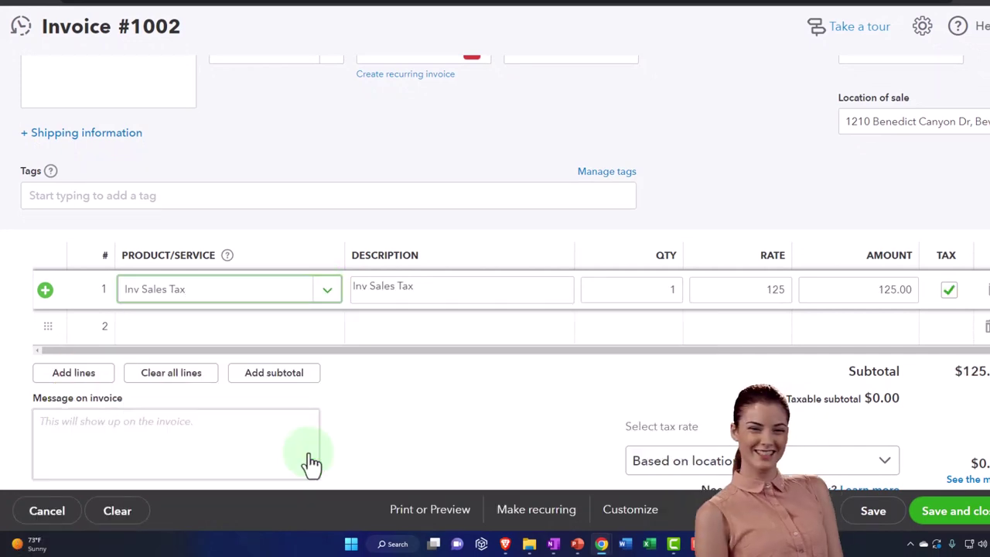
key("Tab")
key("Tab")
key("Tab")
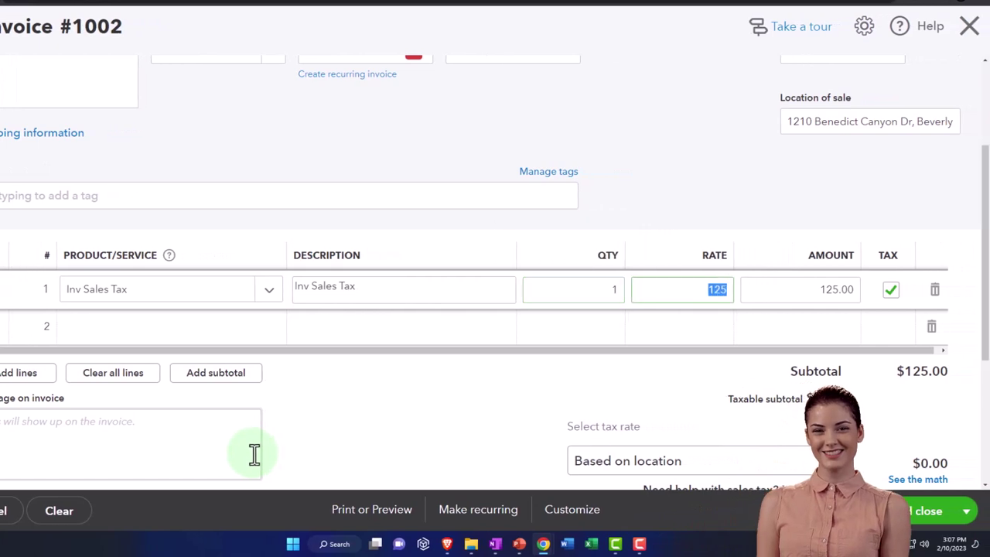
key("Tab")
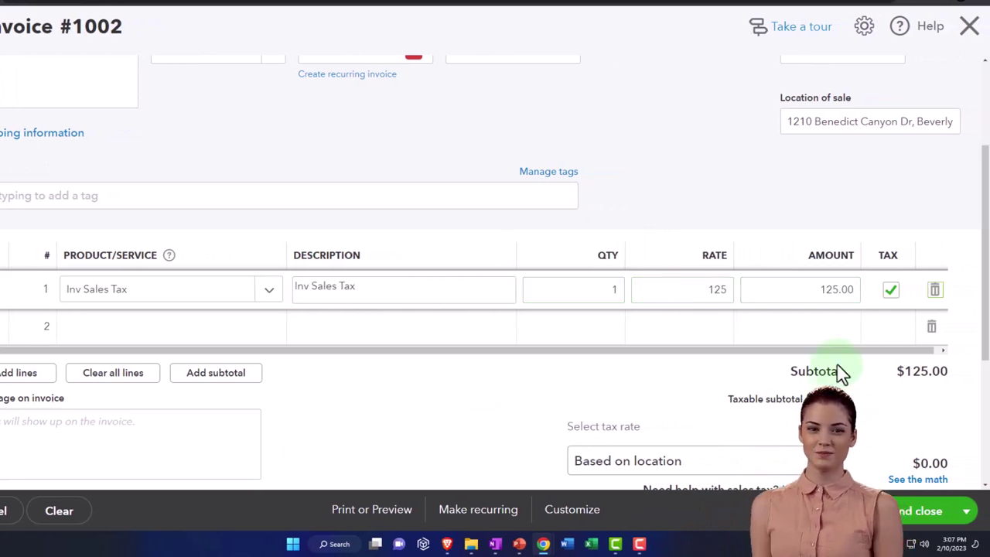
left_click(886, 317)
scroll(851, 317, "down", 2)
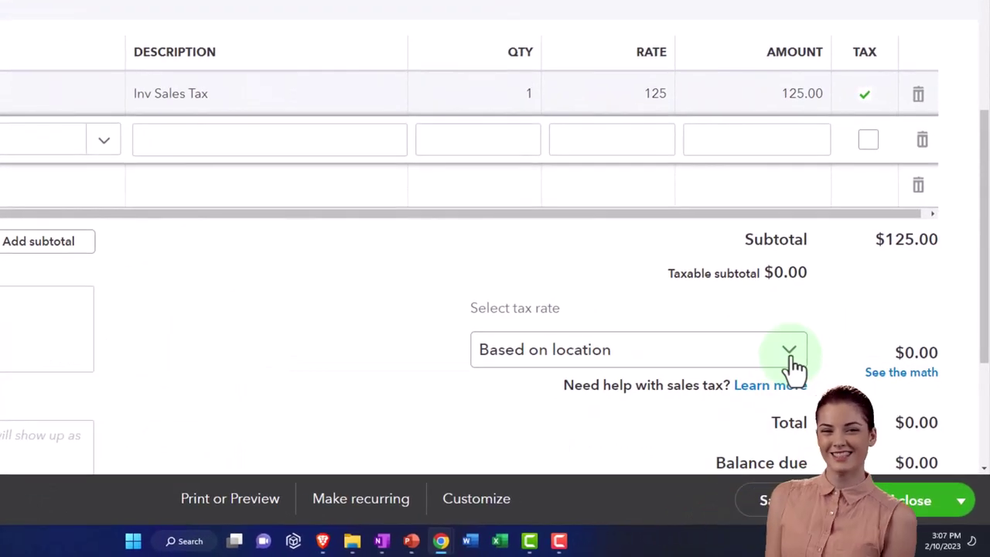
left_click(336, 317)
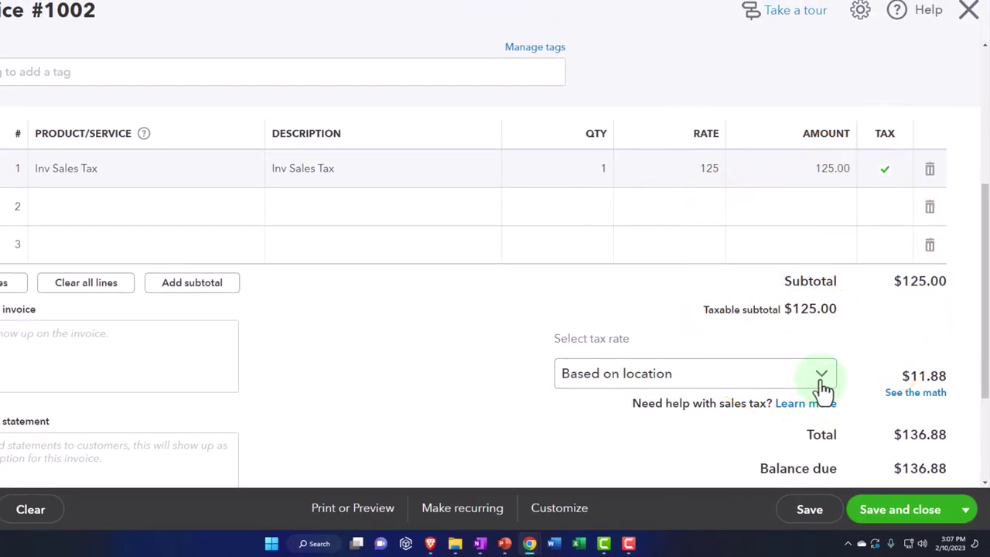
- Try the custom Practice tax rate of 5% on the invoice, and return the tax rate to Based on location
left_click(821, 375)
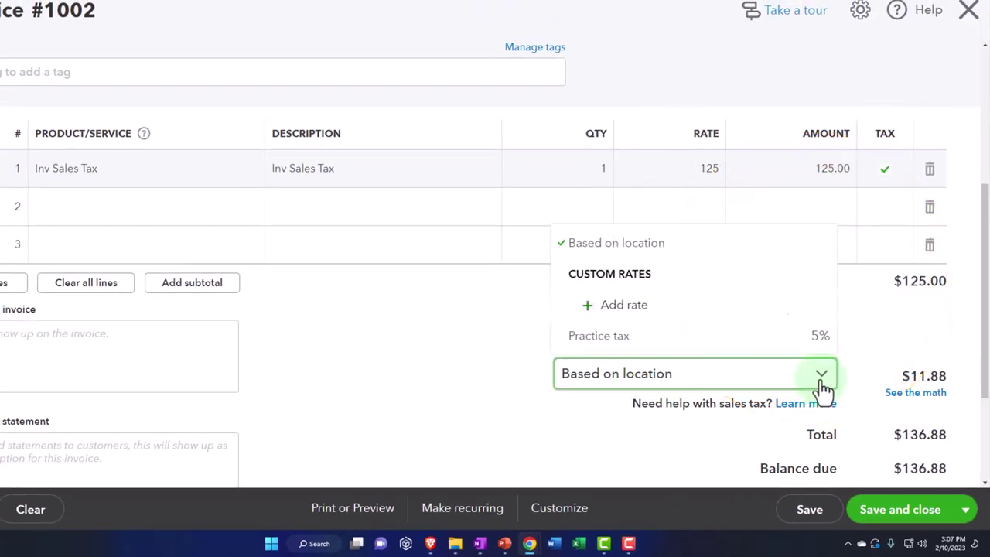
left_click(637, 338)
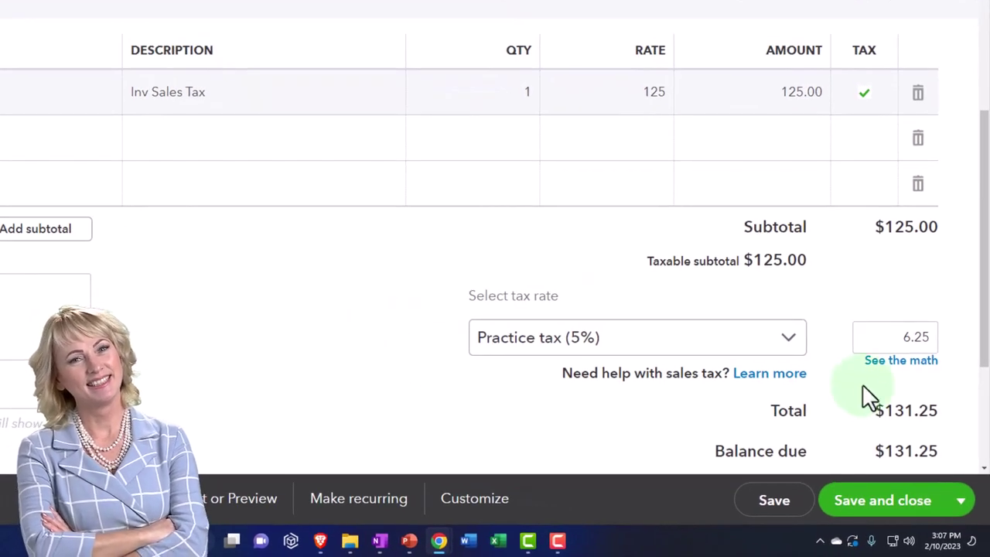
left_click(735, 348)
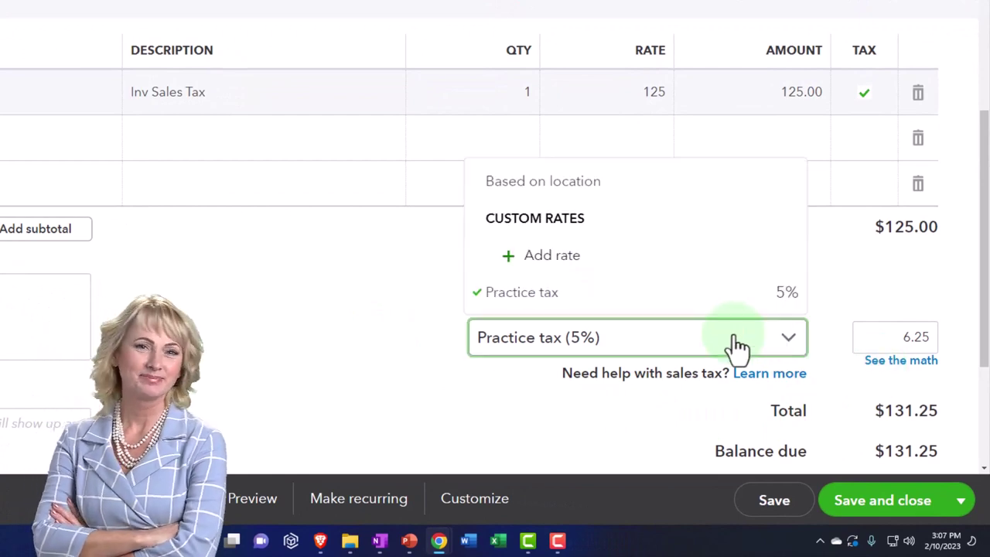
left_click(541, 183)
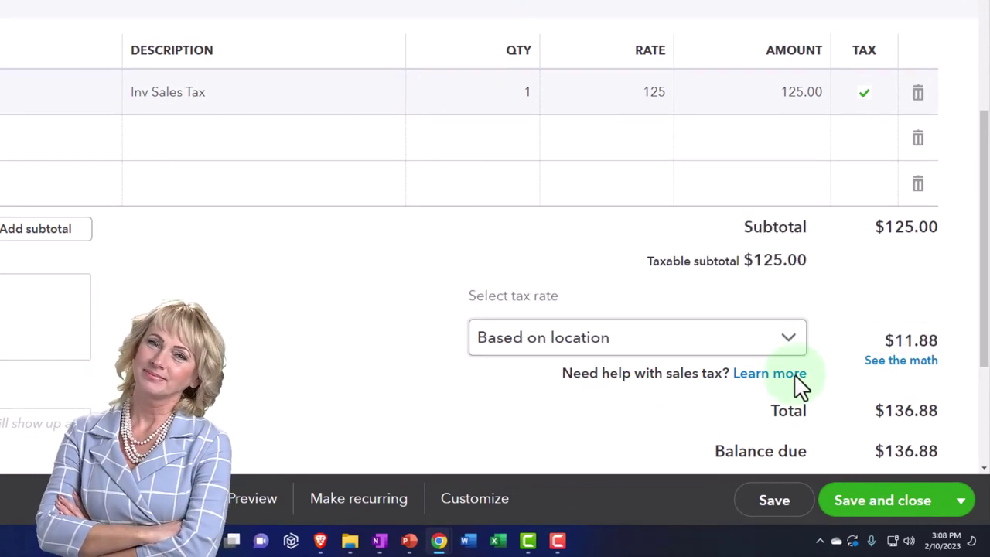
- Review how the invoice's sales tax is calculated and the form for overriding the amount, leaving without saving
left_click(912, 361)
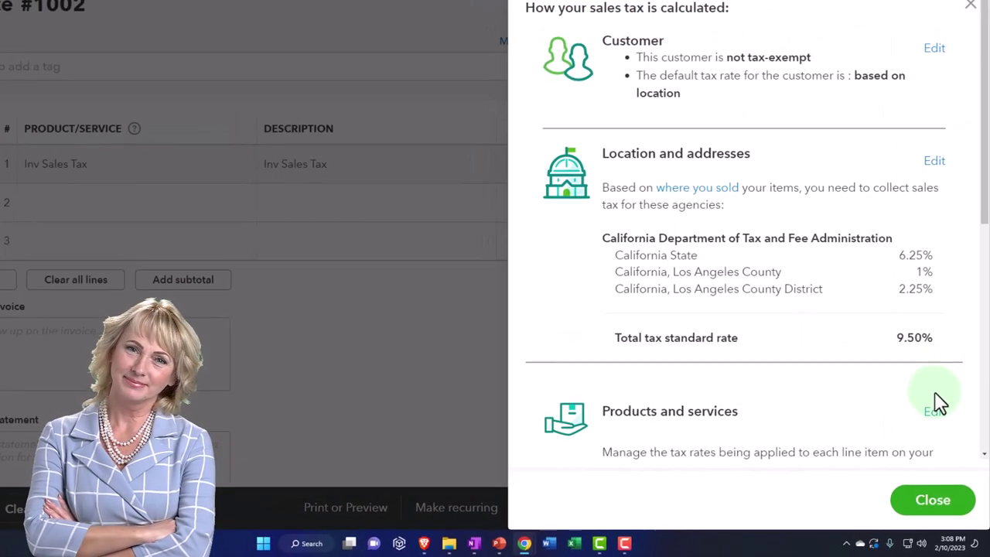
scroll(854, 345, "down", 2)
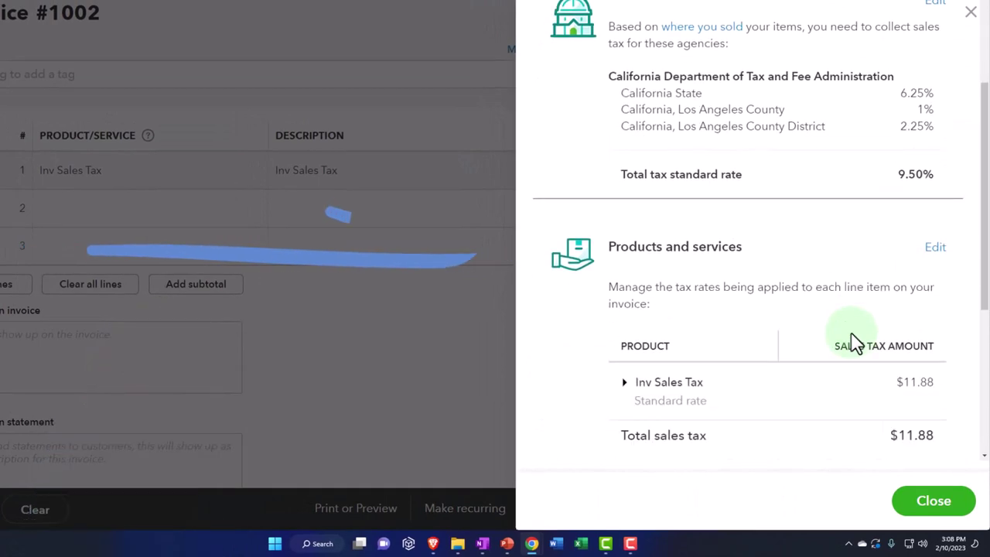
scroll(855, 344, "down", 3)
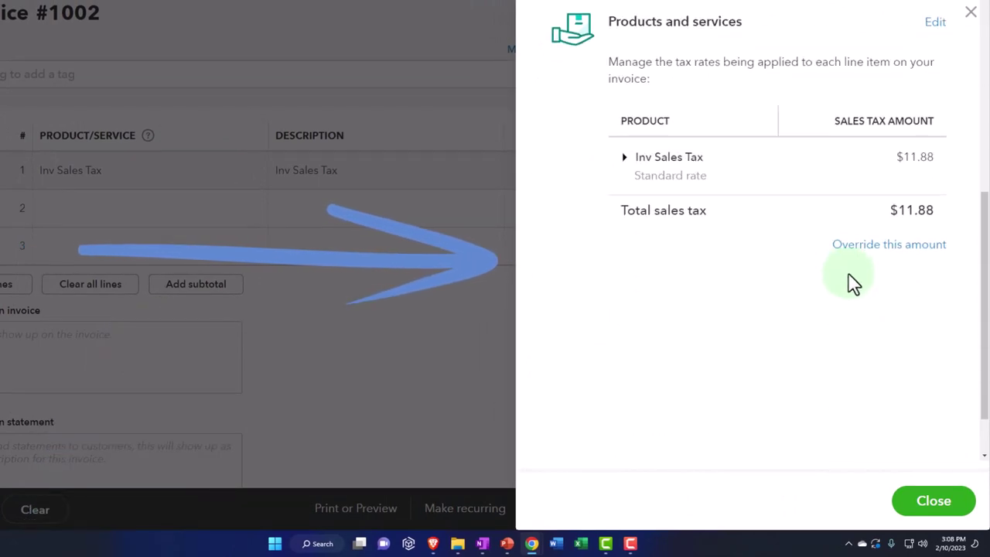
left_click(855, 246)
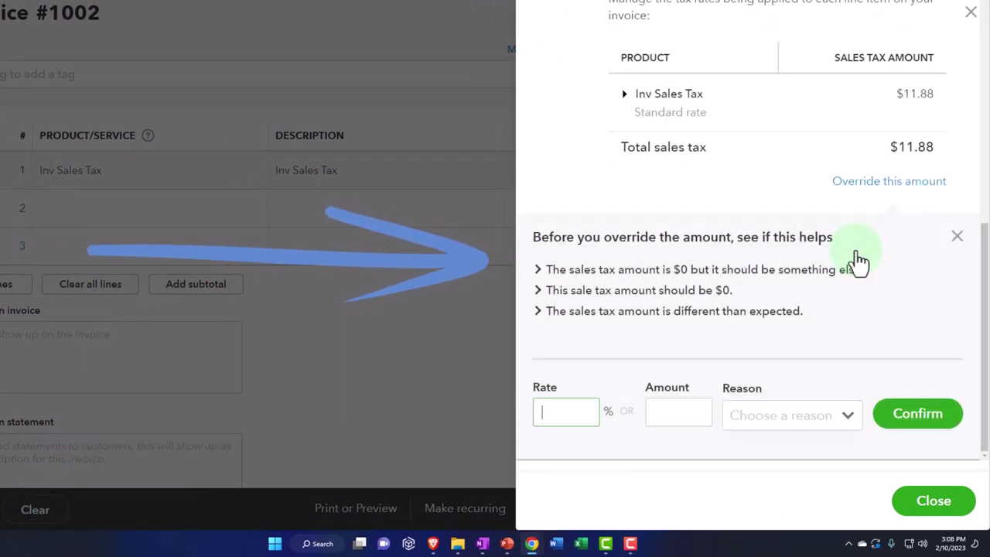
left_click(971, 17)
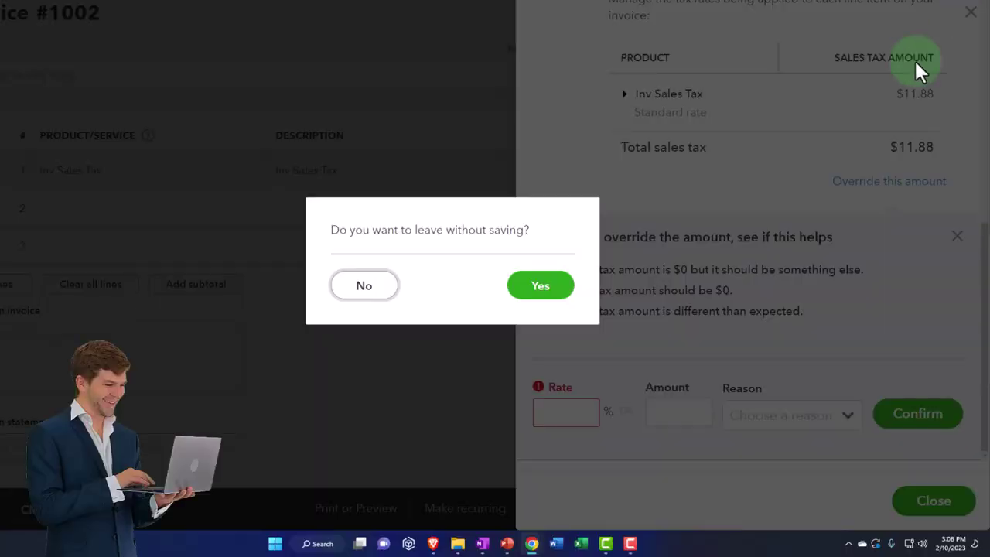
left_click(545, 286)
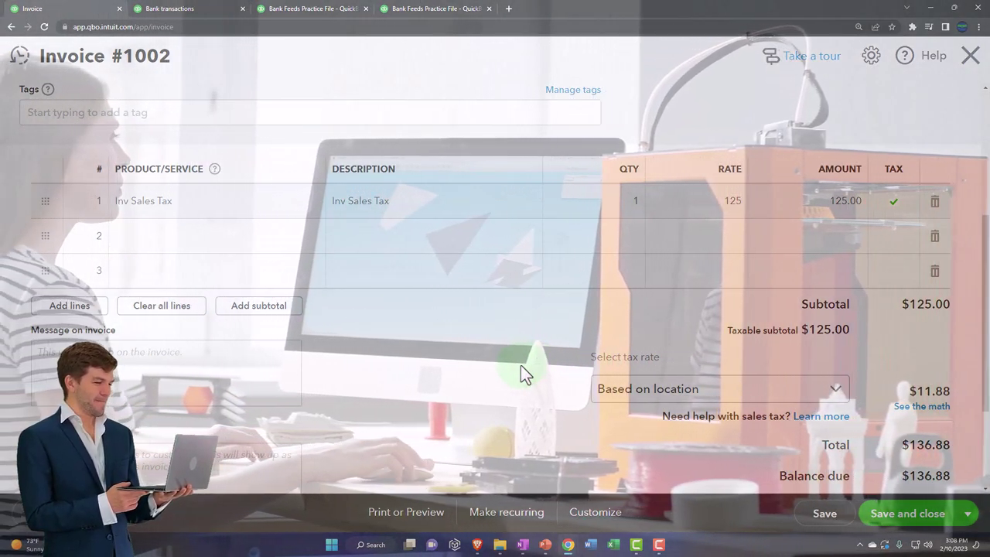
- Check the customer's tax status and the invoice totals, and close the invoice without saving it
scroll(520, 366, "up", 3)
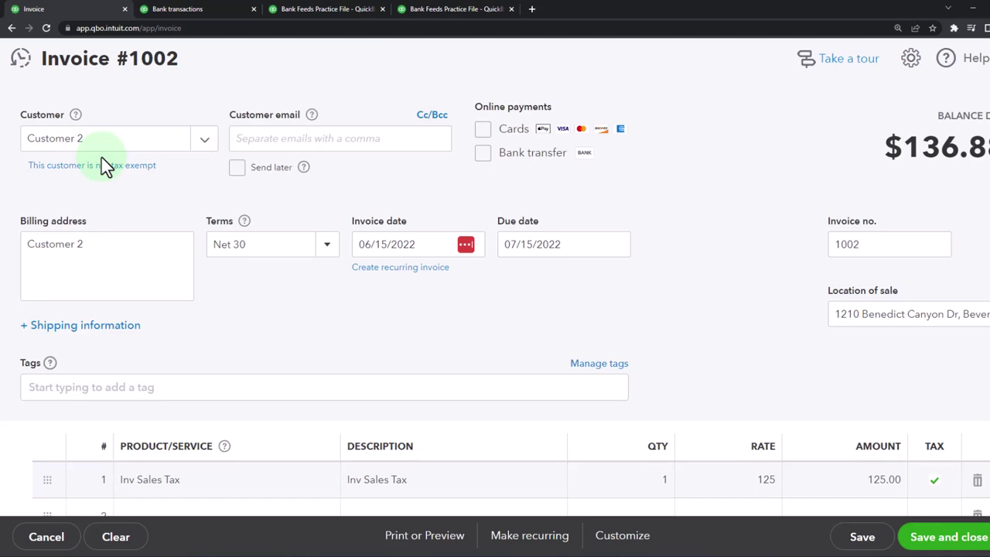
scroll(106, 166, "down", 3)
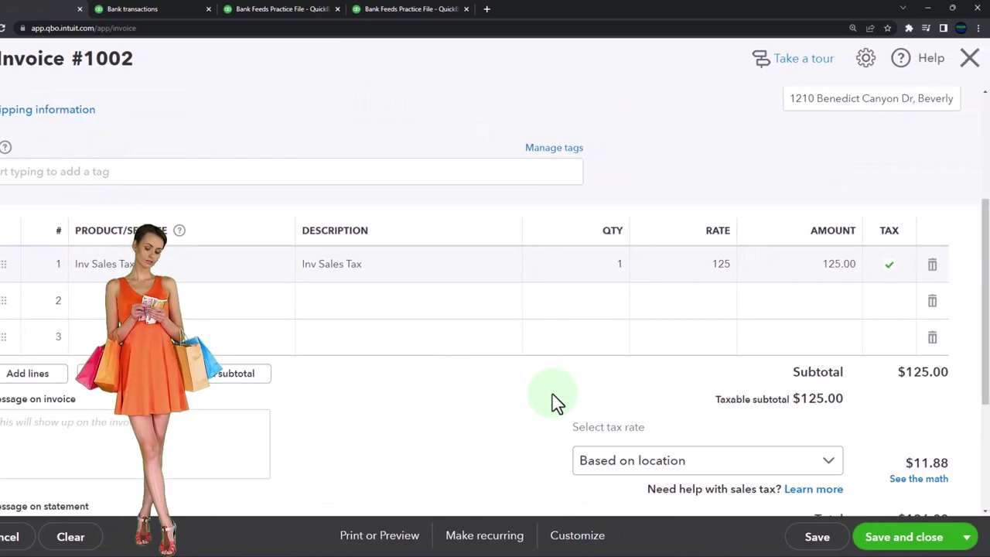
scroll(556, 398, "up", 3)
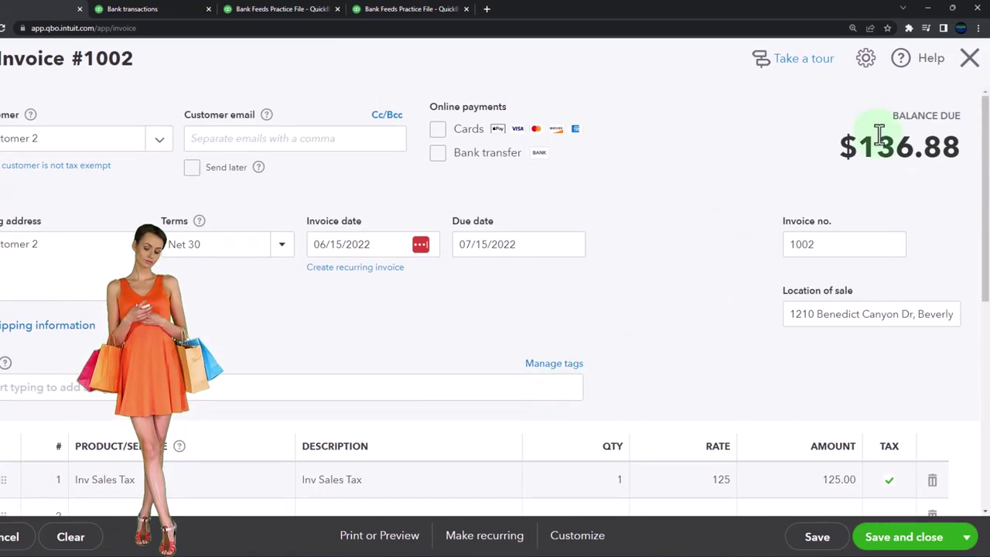
left_click(971, 60)
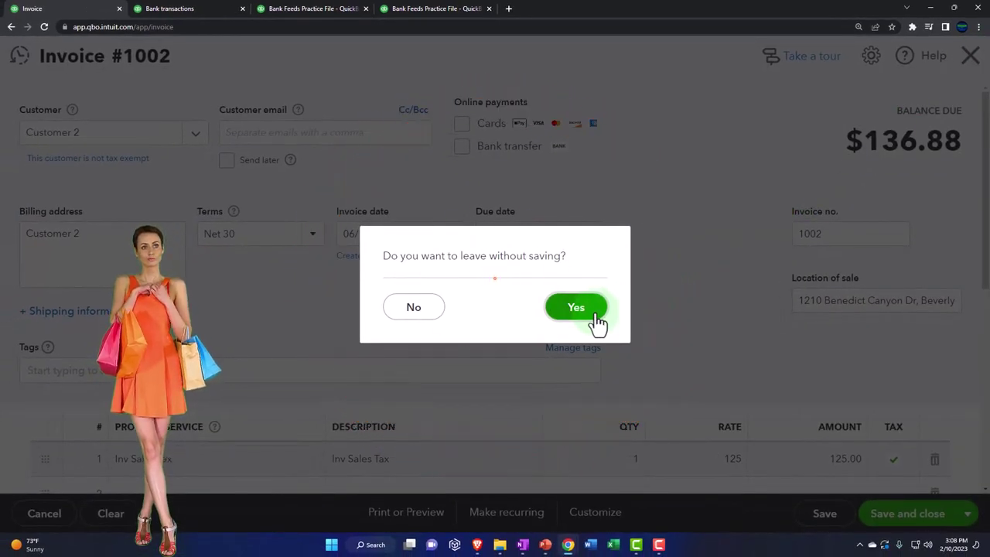
left_click(596, 317)
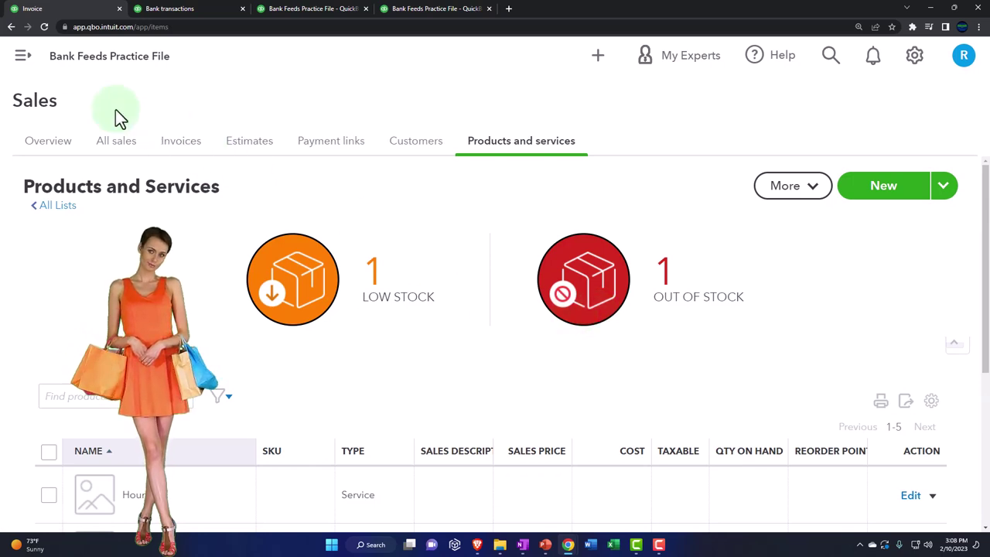
- Find Customer 2 in the customer list and open its record for editing
left_click(24, 55)
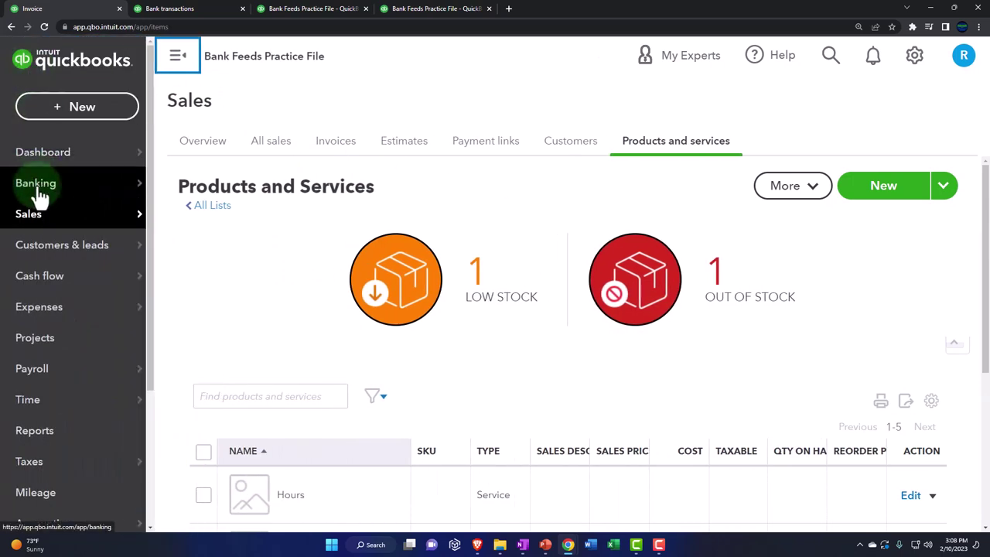
left_click(570, 141)
scroll(356, 355, "down", 5)
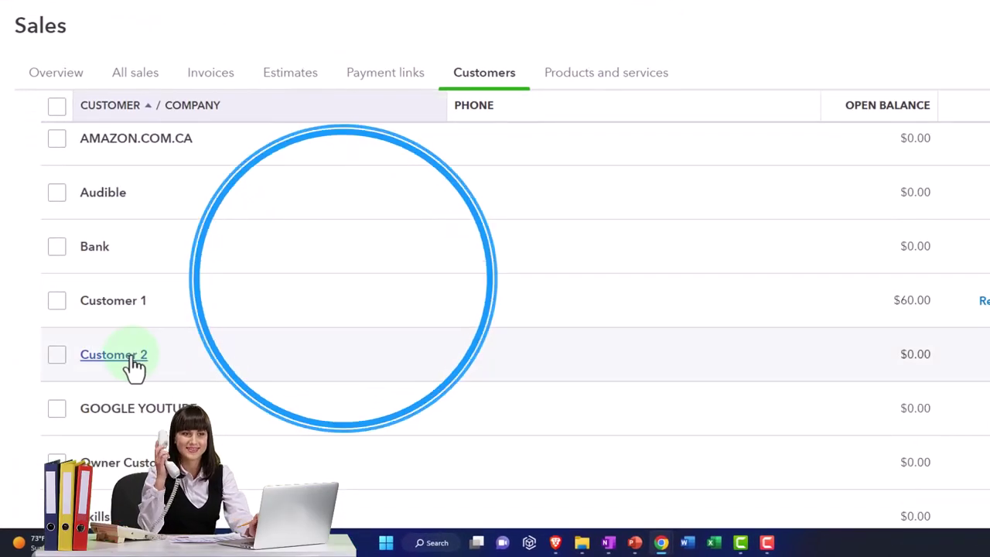
left_click(130, 357)
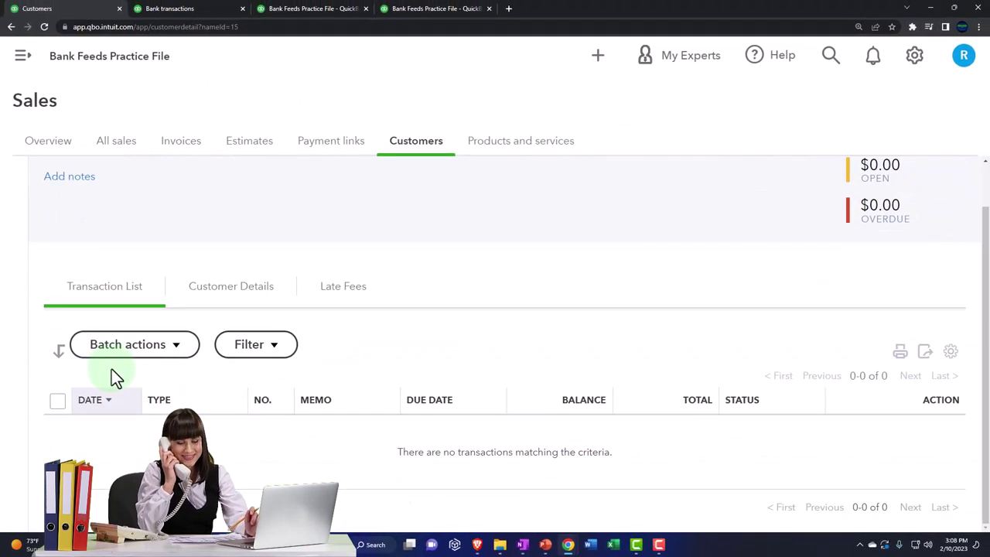
scroll(414, 309, "up", 2)
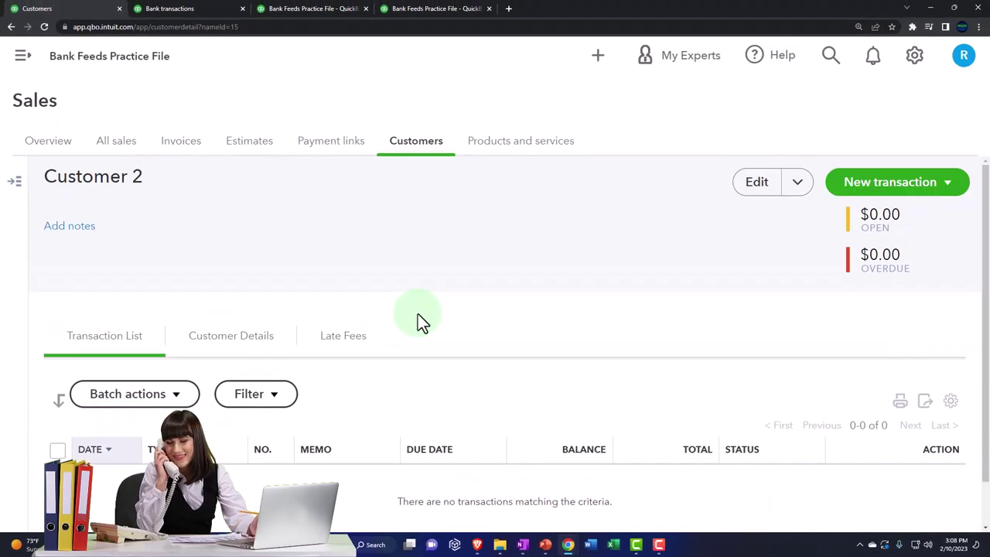
left_click(754, 184)
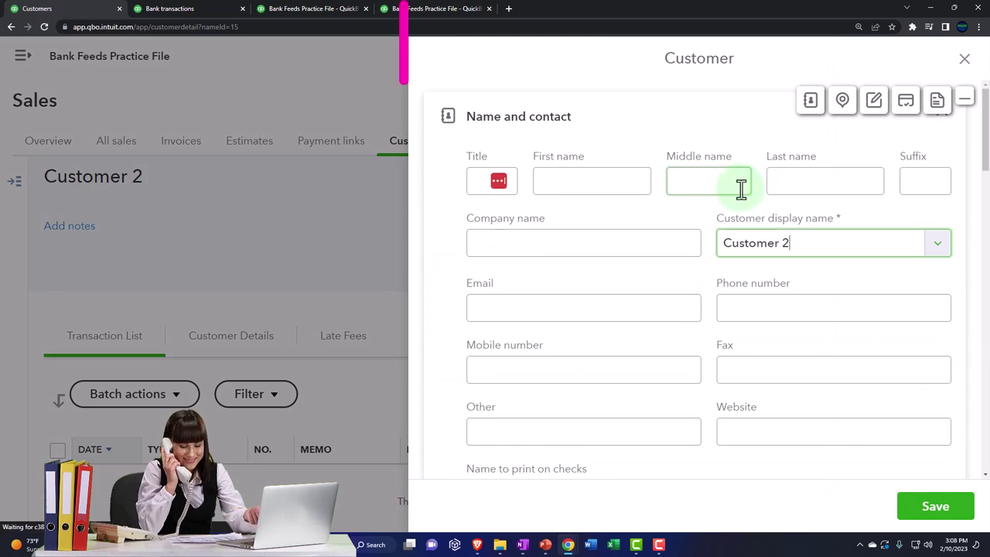
- Examine the tax rate choices in the additional info of Customer 2's record
scroll(696, 232, "down", 8)
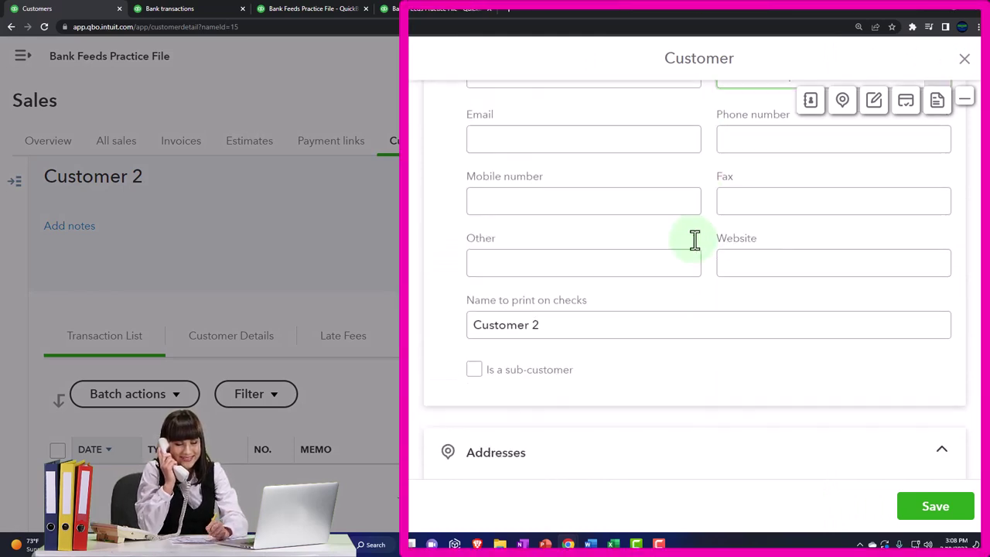
scroll(685, 246, "down", 8)
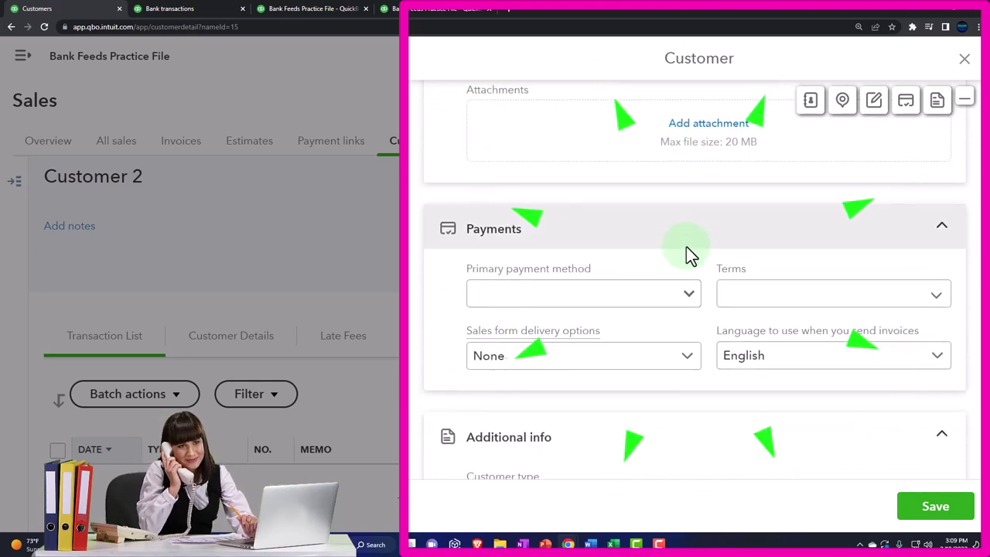
scroll(686, 246, "down", 4)
scroll(688, 258, "down", 1)
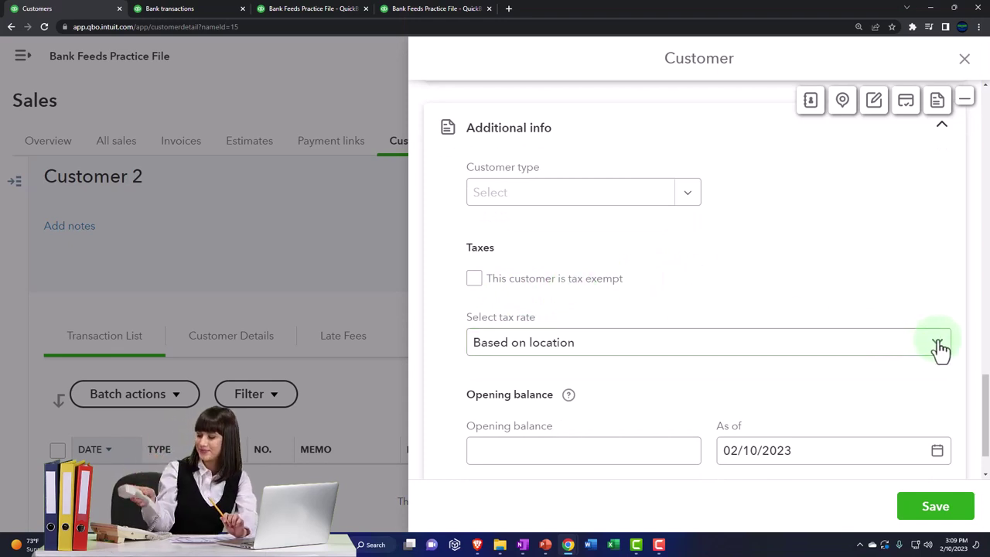
left_click(930, 307)
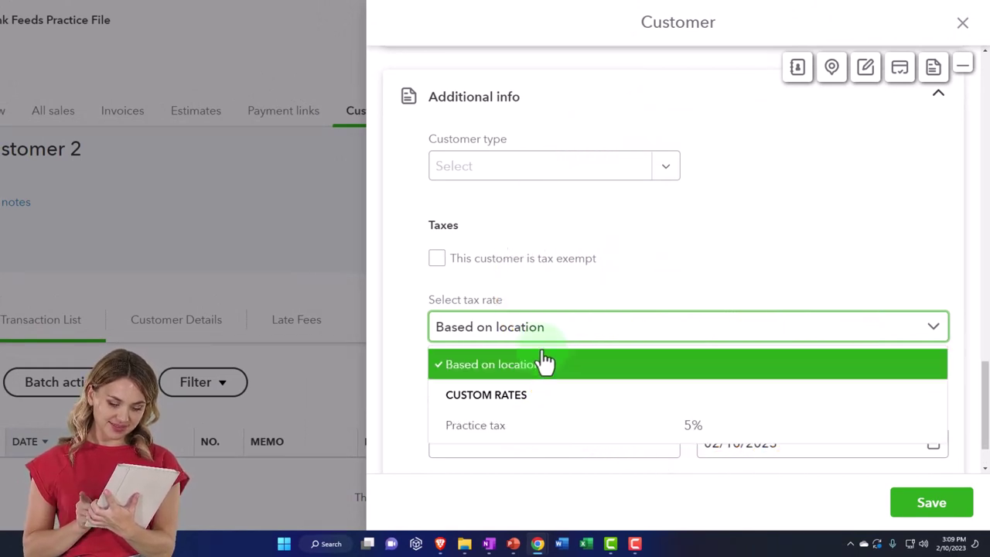
- Mark Customer 2 as tax exempt, with Charitable organization as the reason for exemption
left_click(439, 268)
left_click(436, 263)
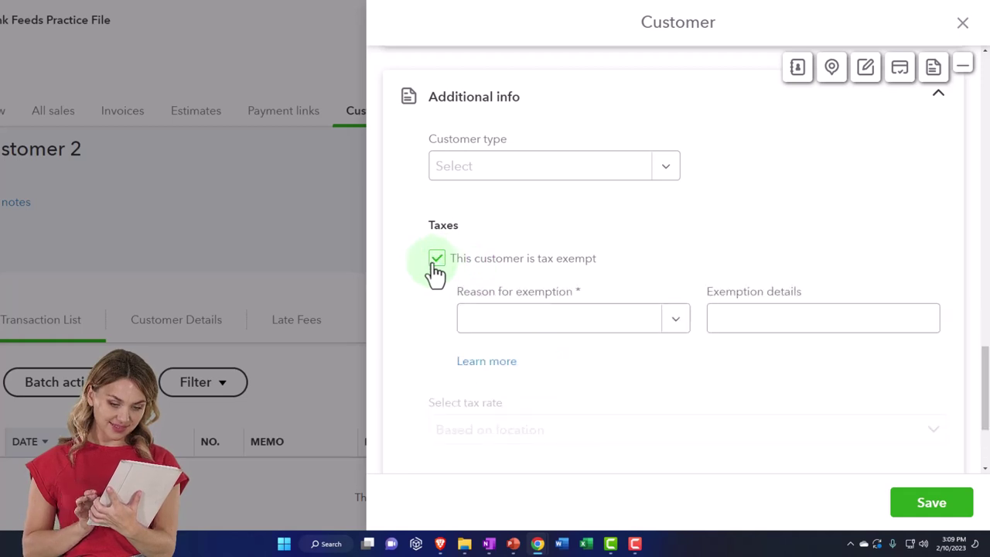
left_click(675, 321)
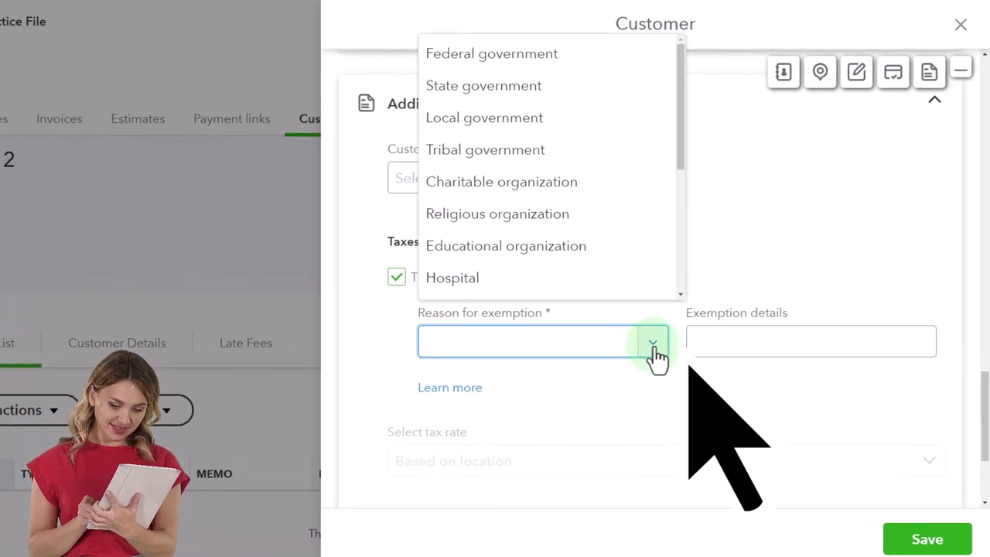
left_click(498, 194)
left_click(721, 392)
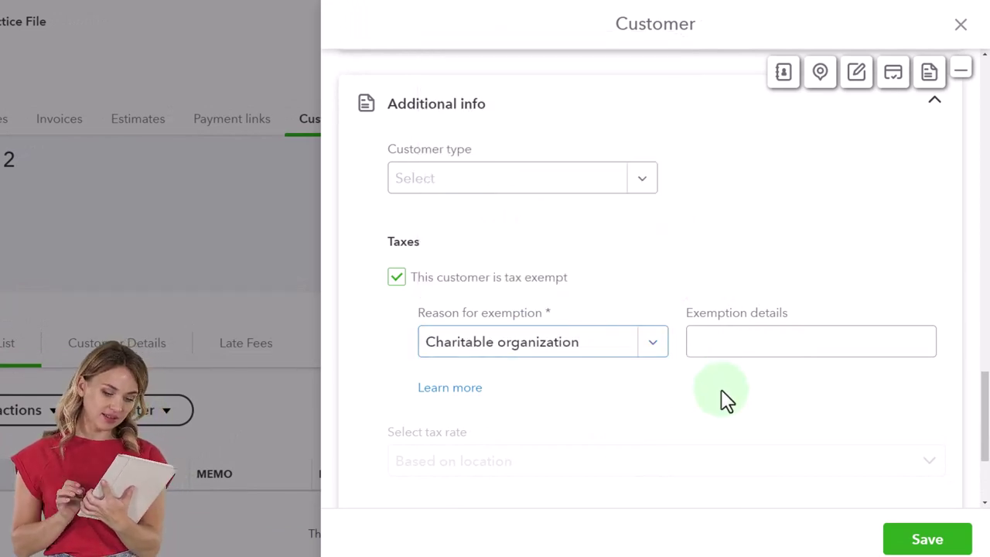
- Save Customer 2's record with the tax exemption and start a new invoice for Customer 2
left_click(920, 539)
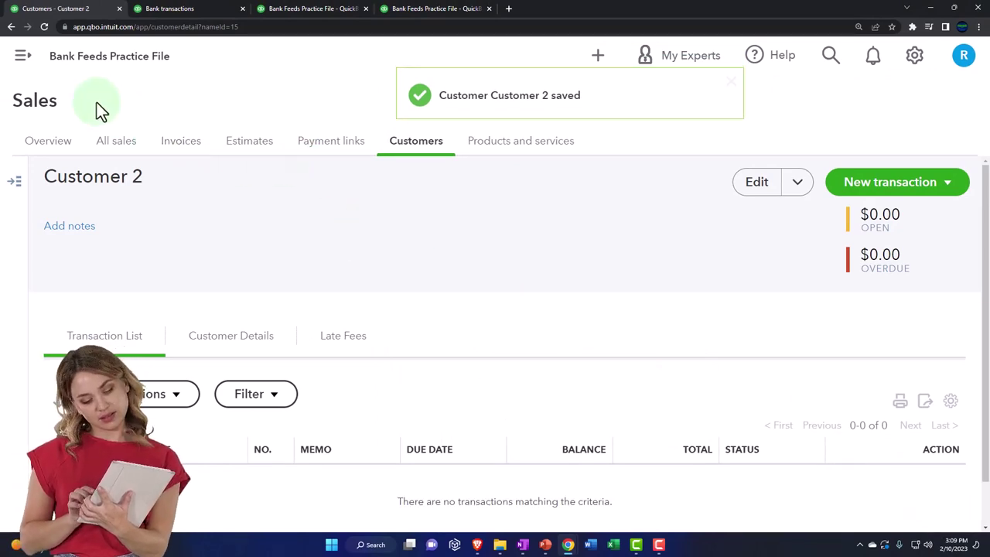
left_click(596, 59)
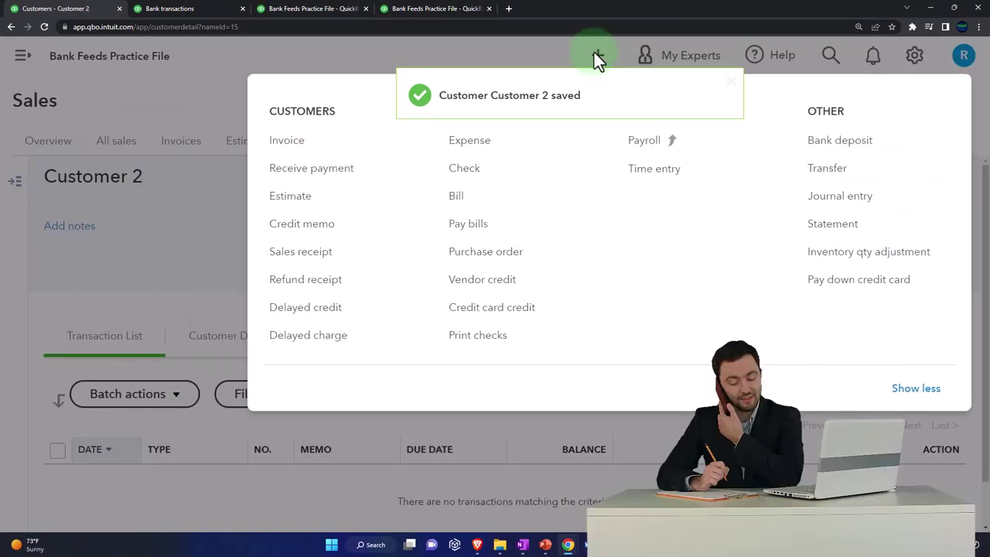
left_click(322, 144)
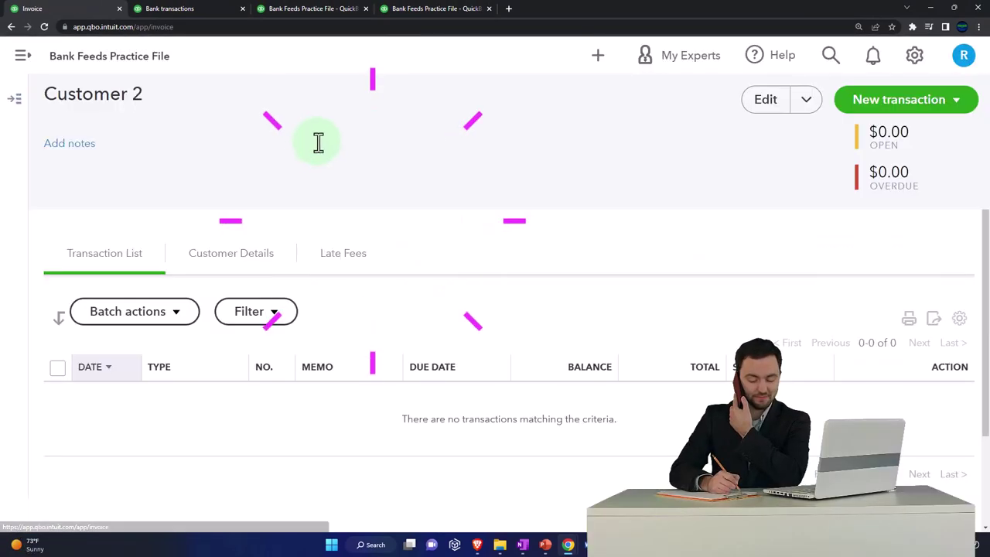
left_click(196, 138)
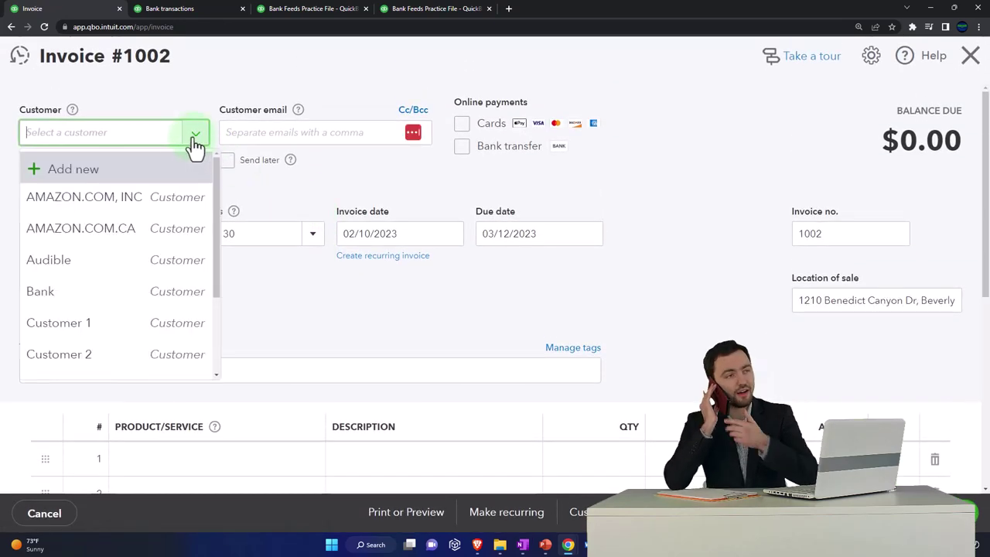
left_click(78, 353)
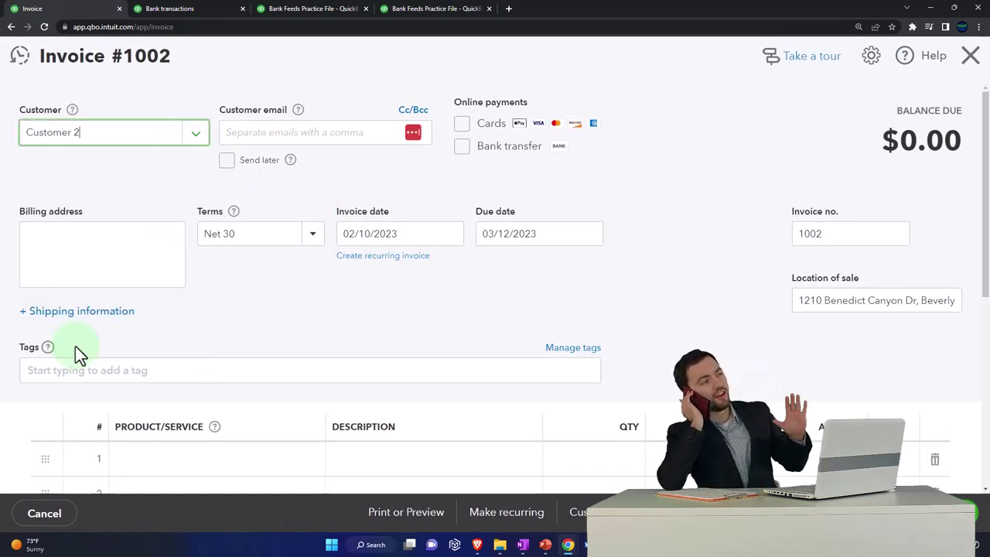
- Add the Inv Sales Tax item to the first line of Customer 2's invoice
scroll(279, 338, "down", 2)
left_click(202, 317)
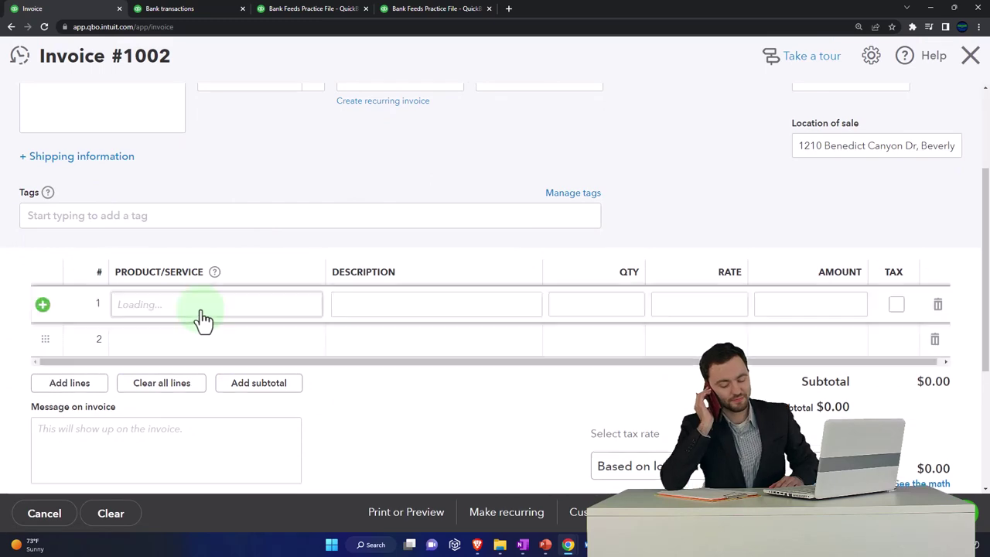
type("in")
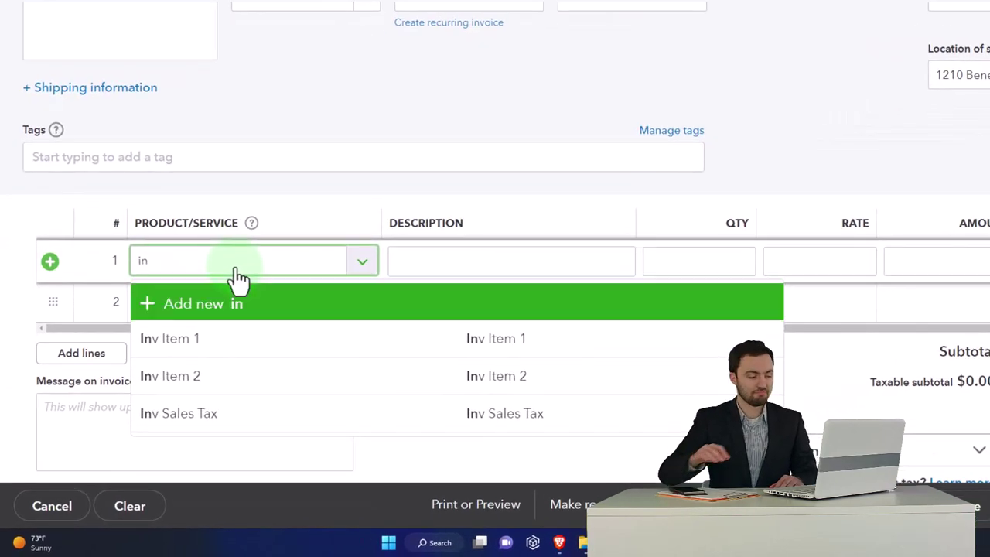
key("Down")
key("Down")
key("Down")
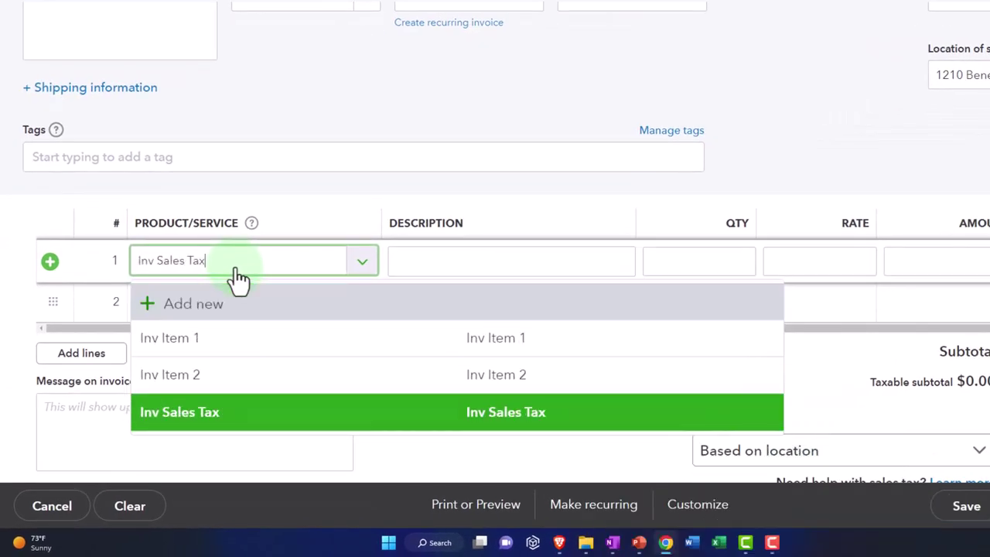
key("Return")
left_click(815, 301)
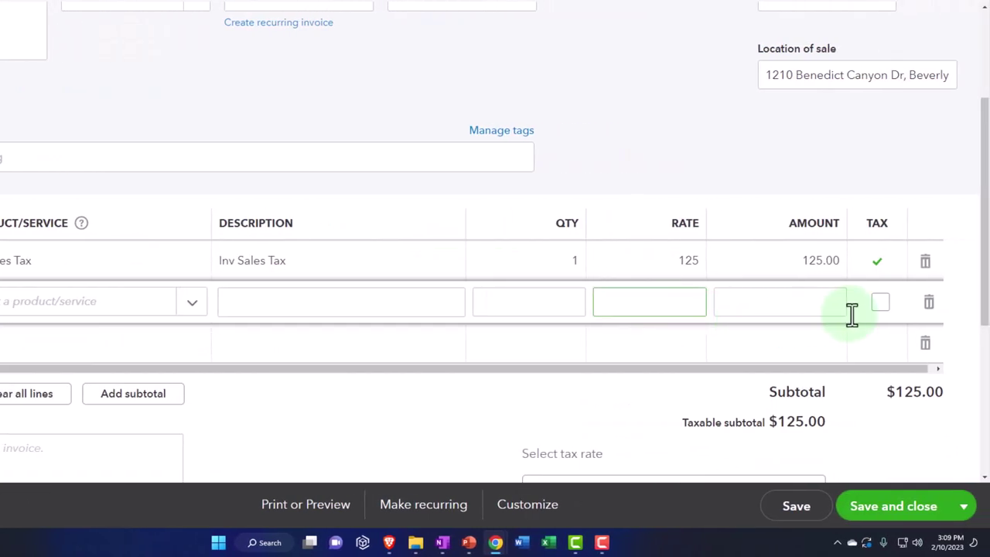
- Check the sales tax amount and customer details on the exempt customer's invoice, and leave it without saving
scroll(851, 313, "down", 2)
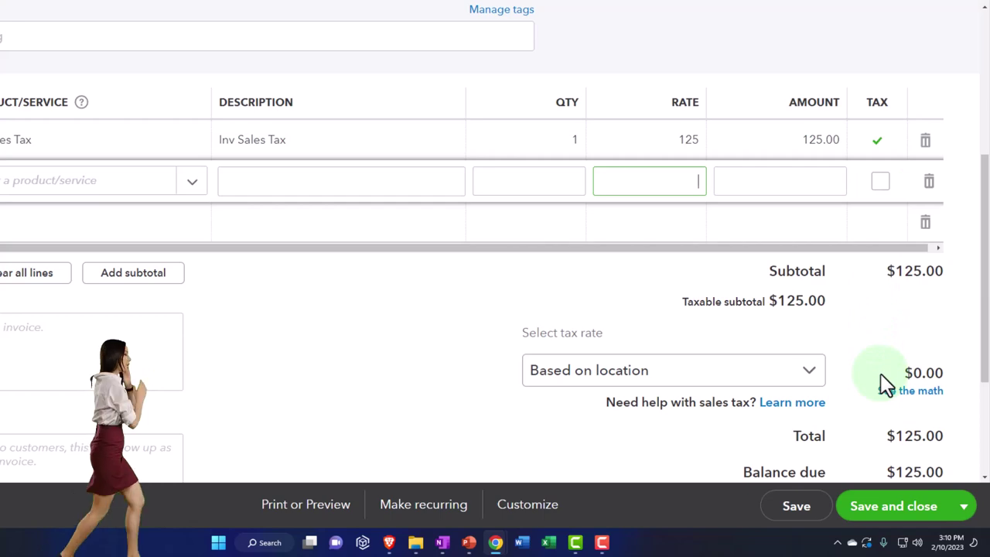
scroll(373, 364, "up", 5)
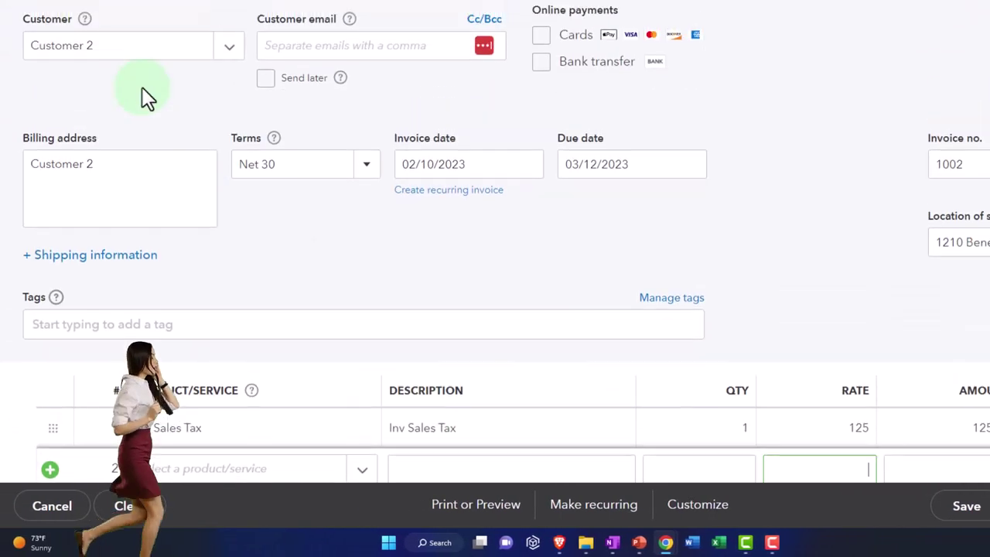
scroll(142, 87, "up", 1)
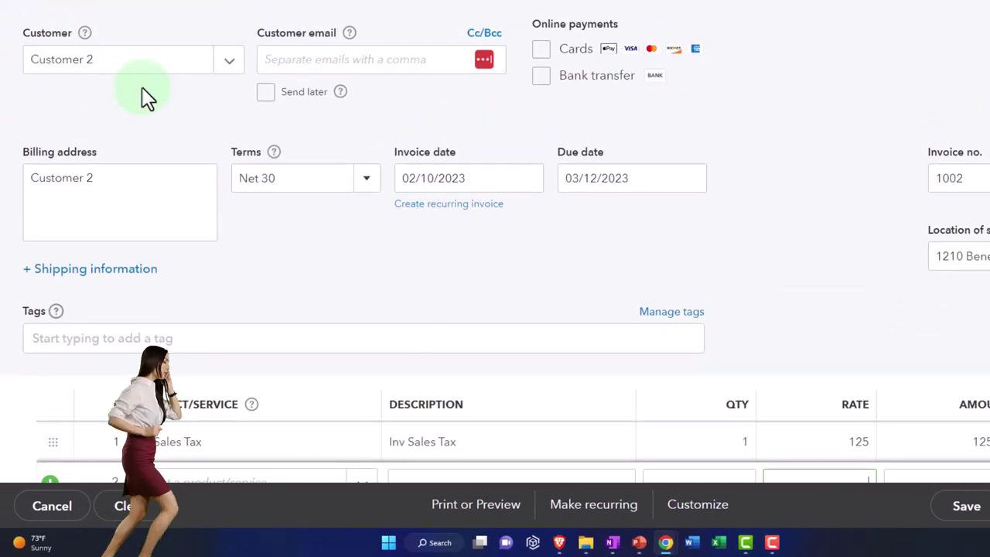
scroll(141, 87, "down", 3)
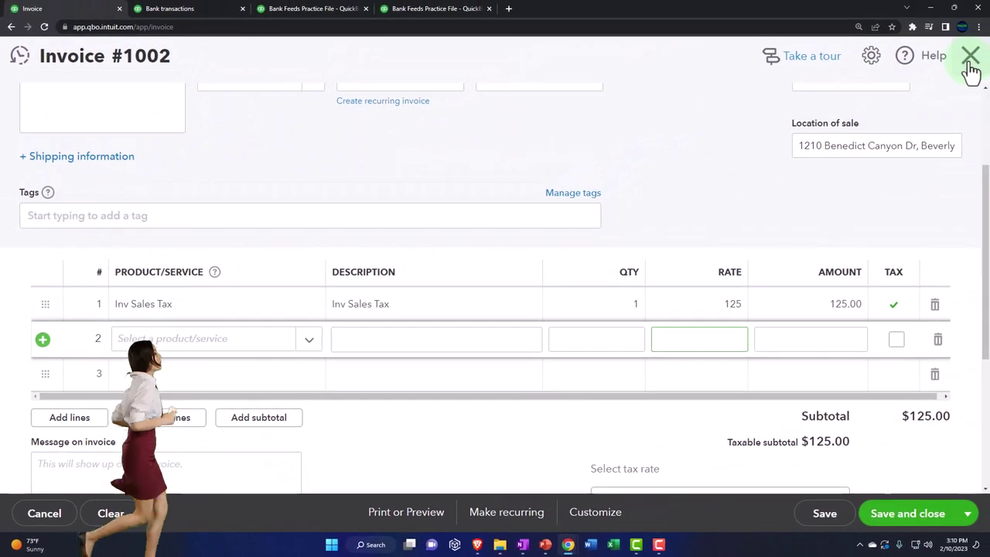
left_click(970, 62)
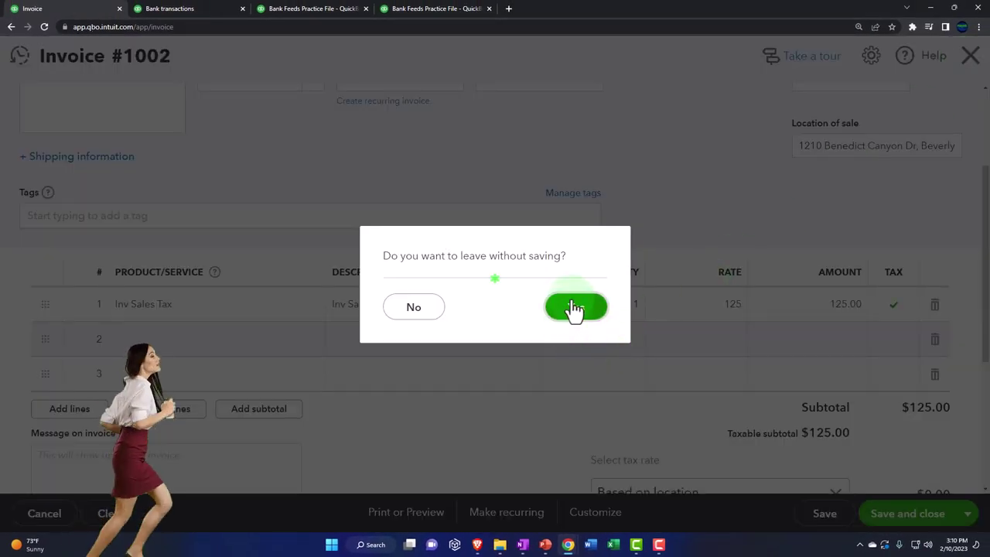
left_click(573, 308)
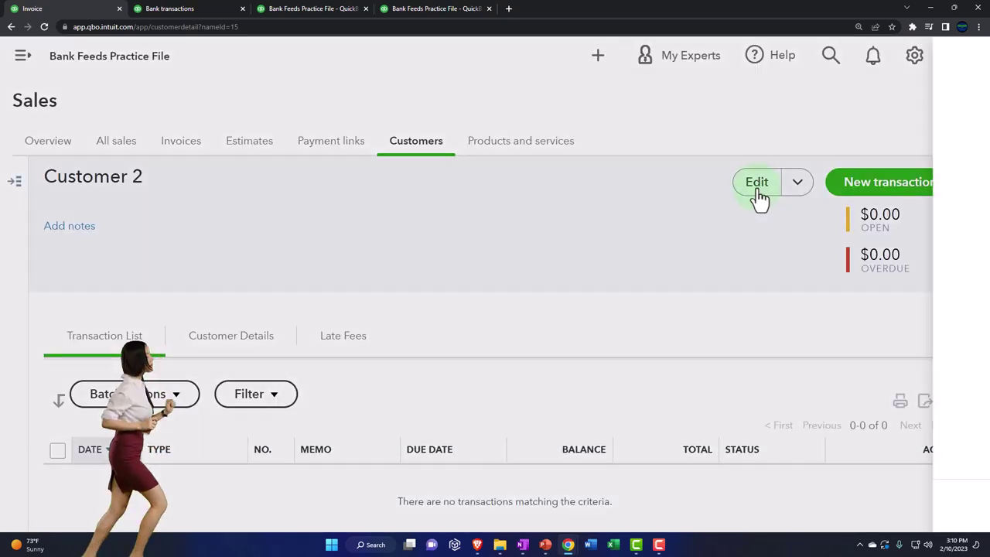
- Remove the tax exemption from Customer 2's record, keep the tax rate based on location, and save the record
left_click(758, 186)
scroll(593, 366, "down", 10)
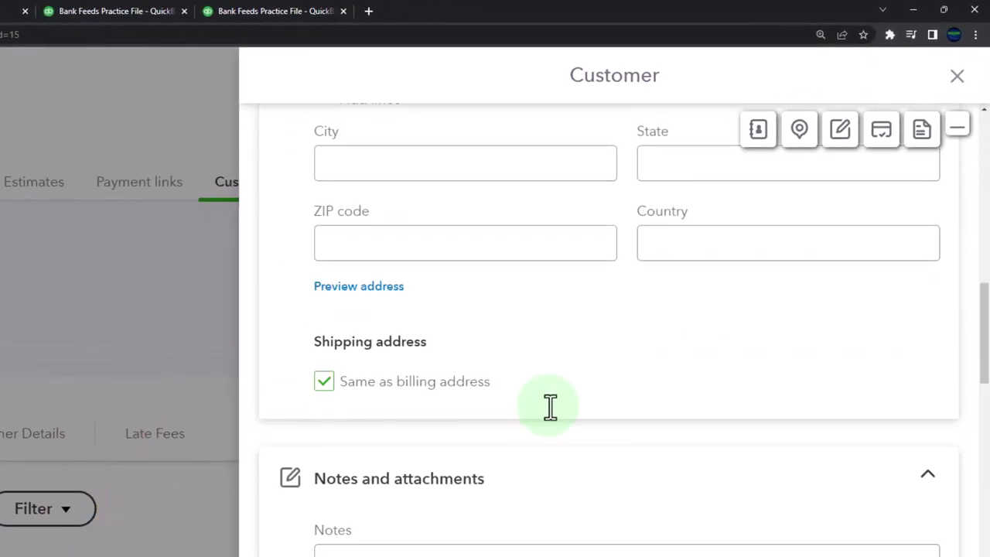
scroll(549, 407, "down", 10)
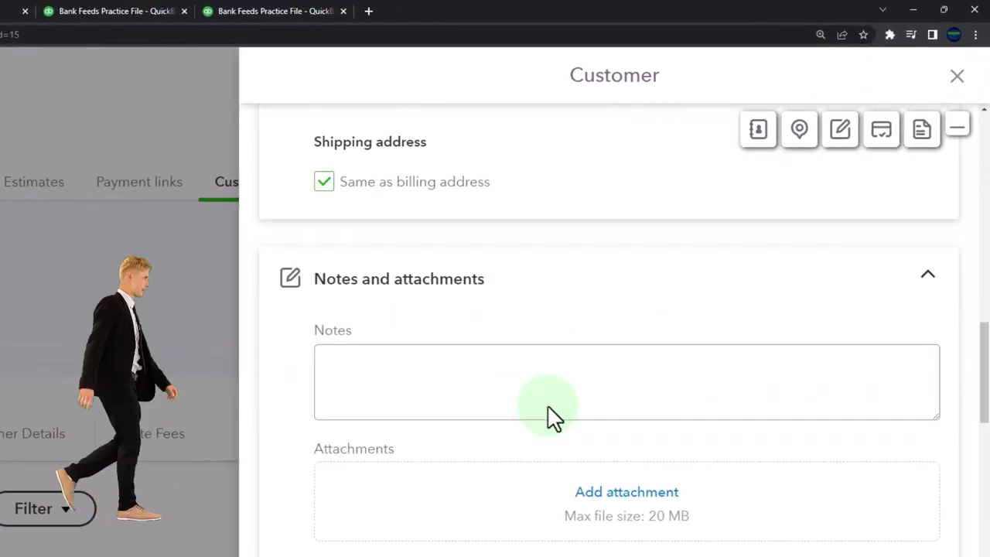
scroll(550, 407, "down", 2)
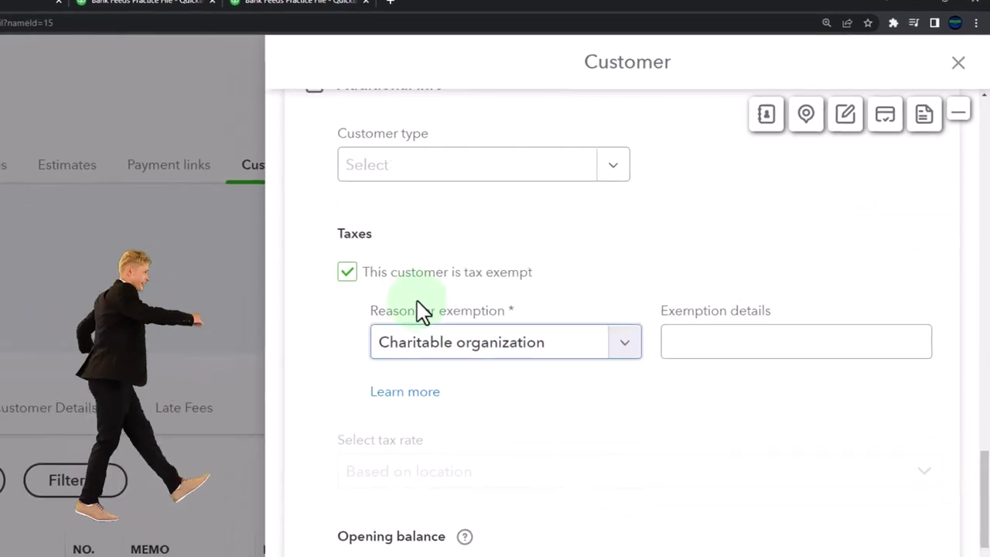
left_click(324, 292)
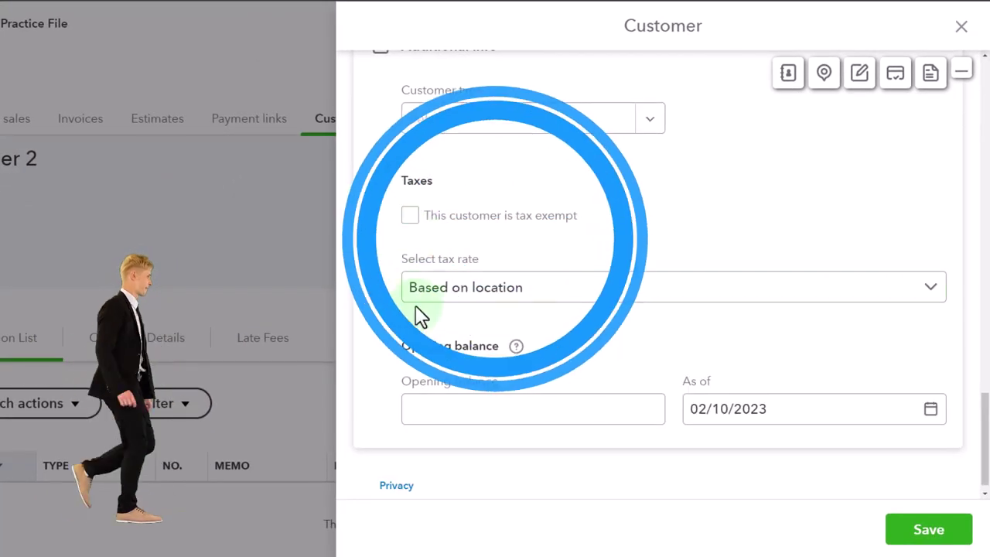
scroll(406, 330, "down", 1)
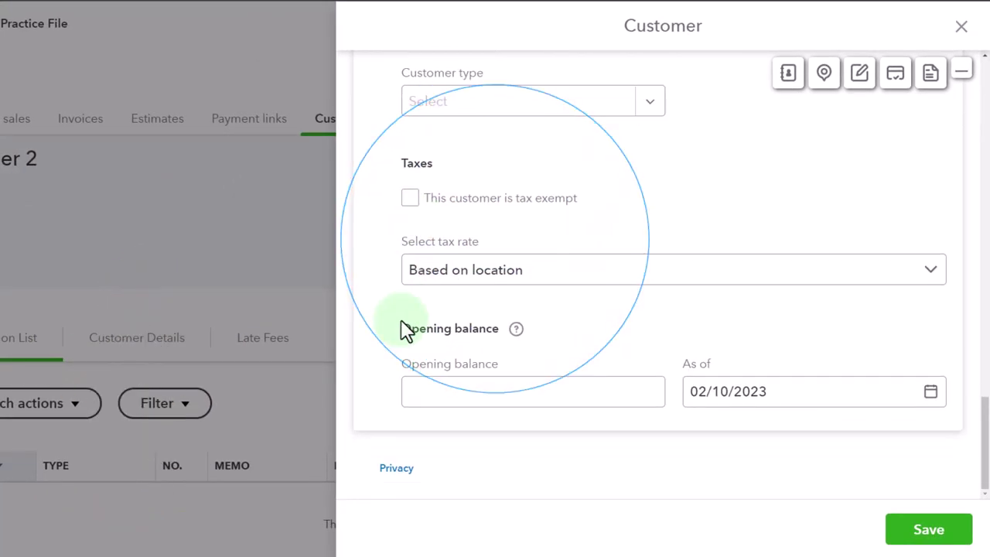
left_click(928, 529)
left_click(262, 337)
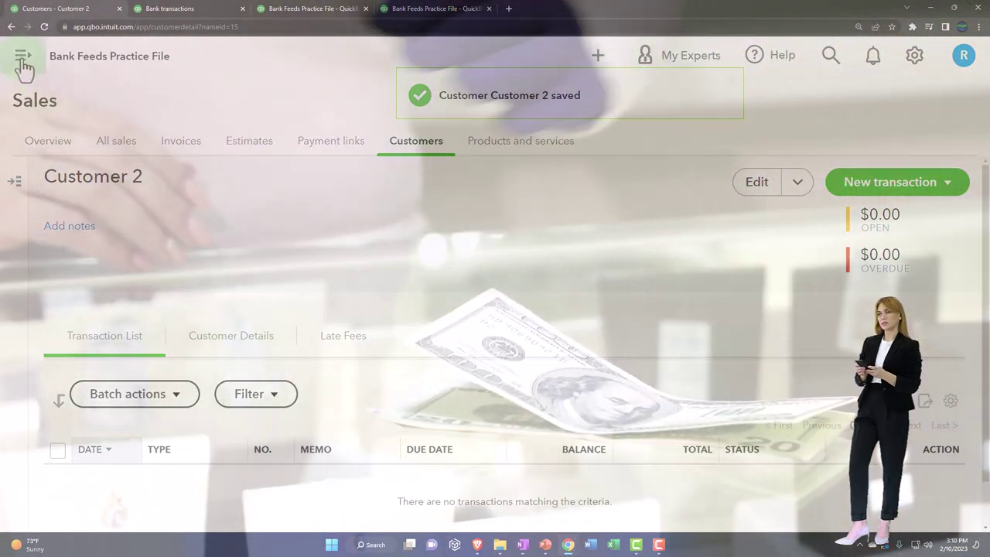
left_click(430, 99)
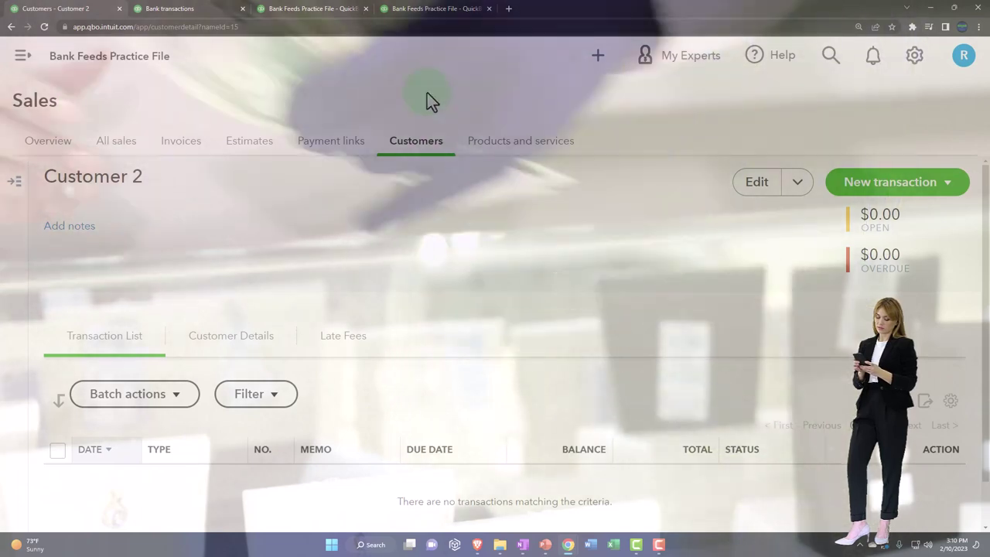
- Start another new invoice and choose Customer 2 as its customer
left_click(597, 60)
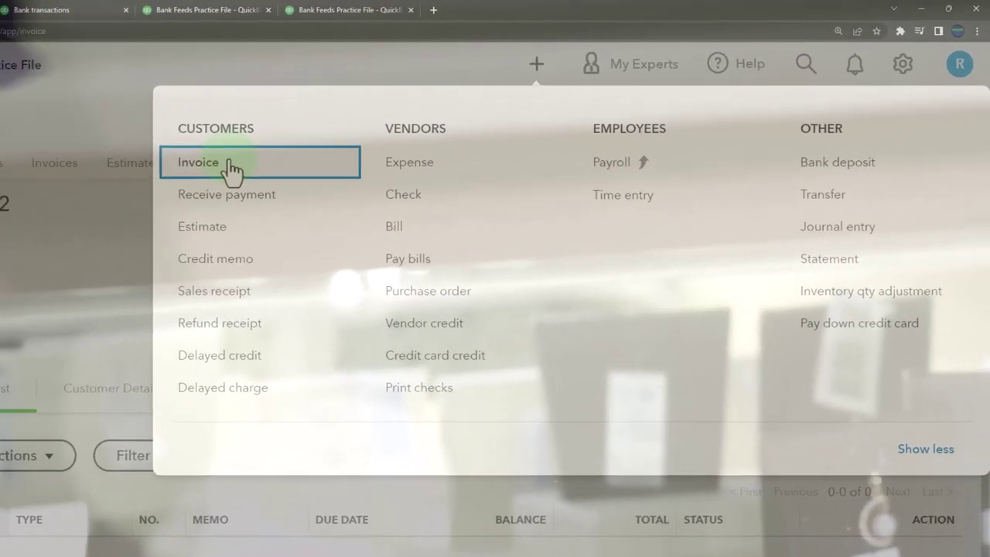
left_click(334, 142)
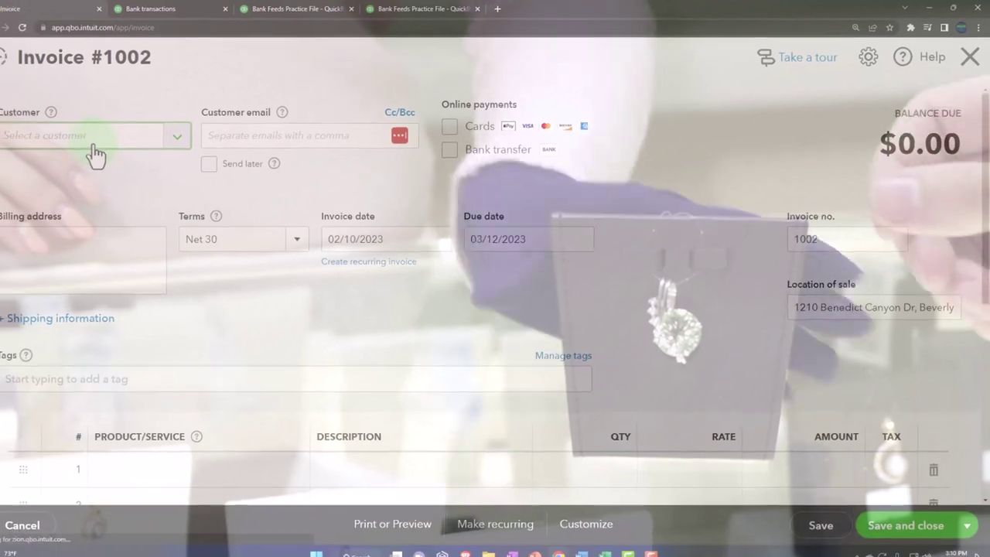
left_click(107, 135)
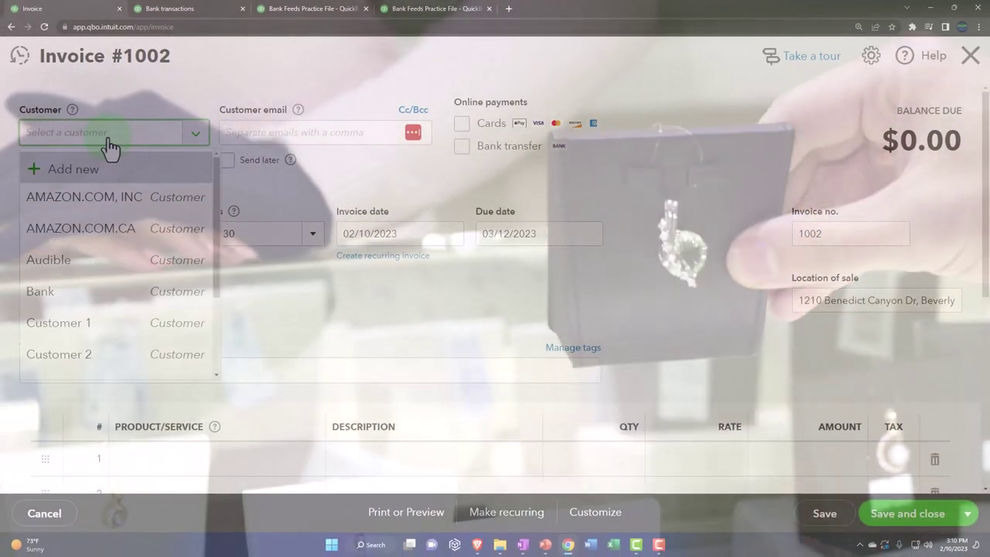
left_click(103, 353)
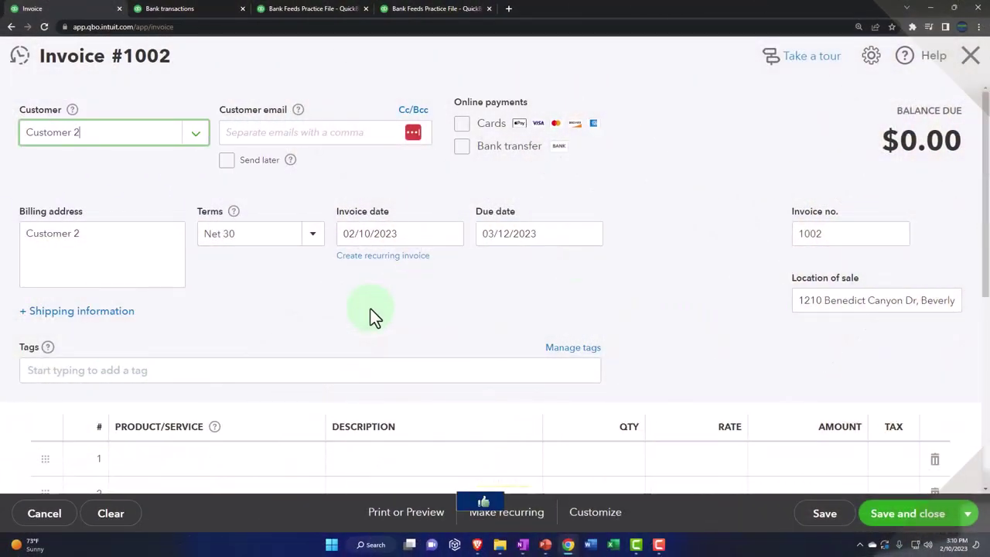
left_click(371, 309)
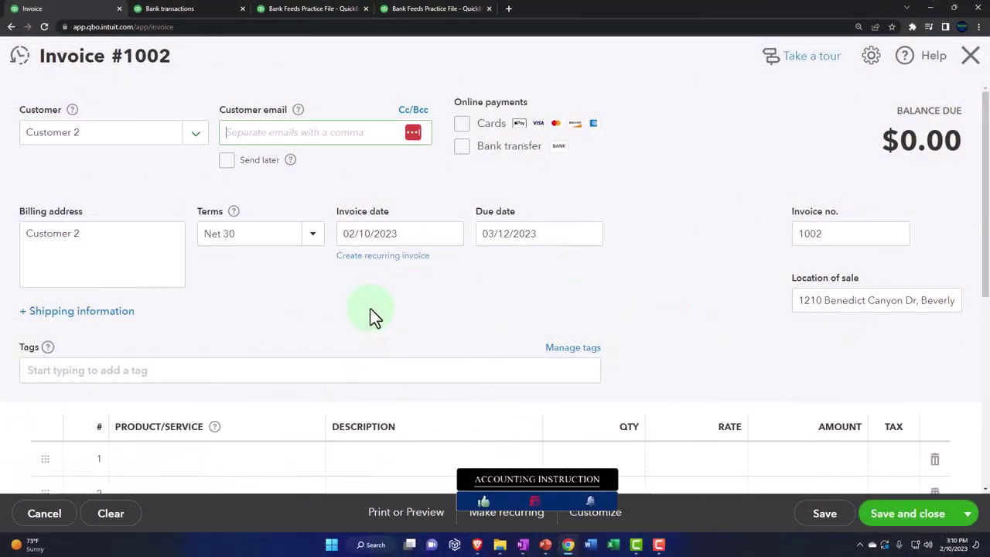
- Enter Inv Sales Tax as the product on line 1 of the new invoice
scroll(371, 308, "down", 2)
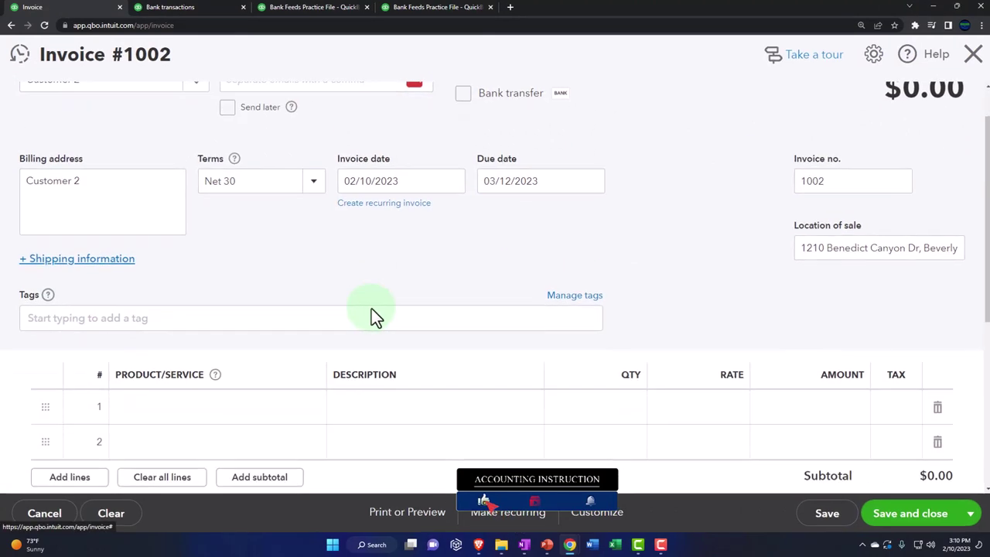
left_click(208, 304)
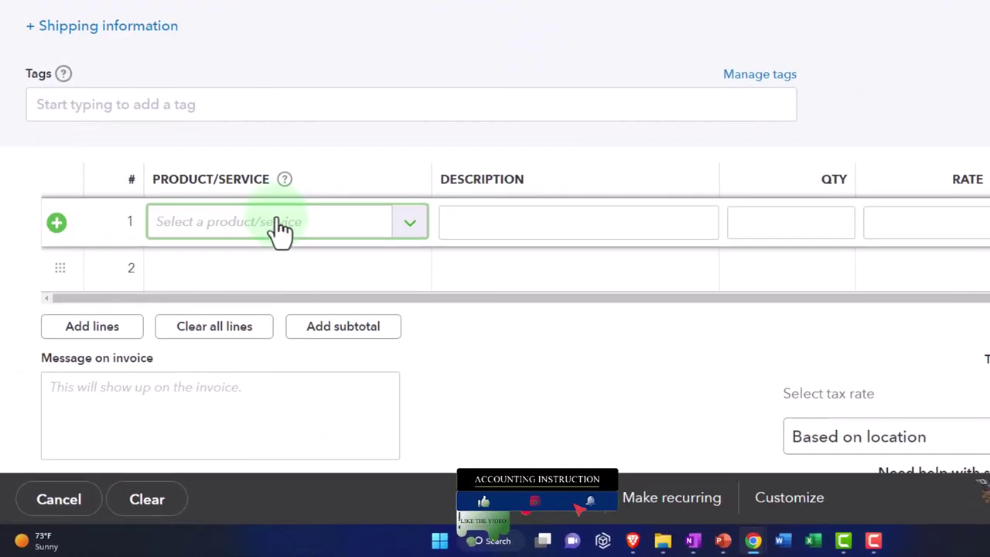
left_click(280, 228)
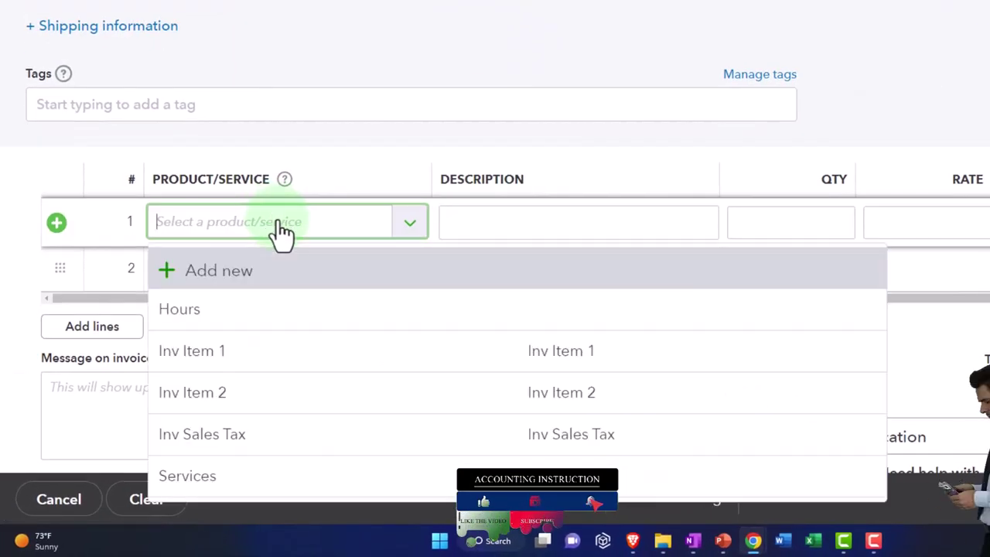
left_click(263, 433)
key("Tab")
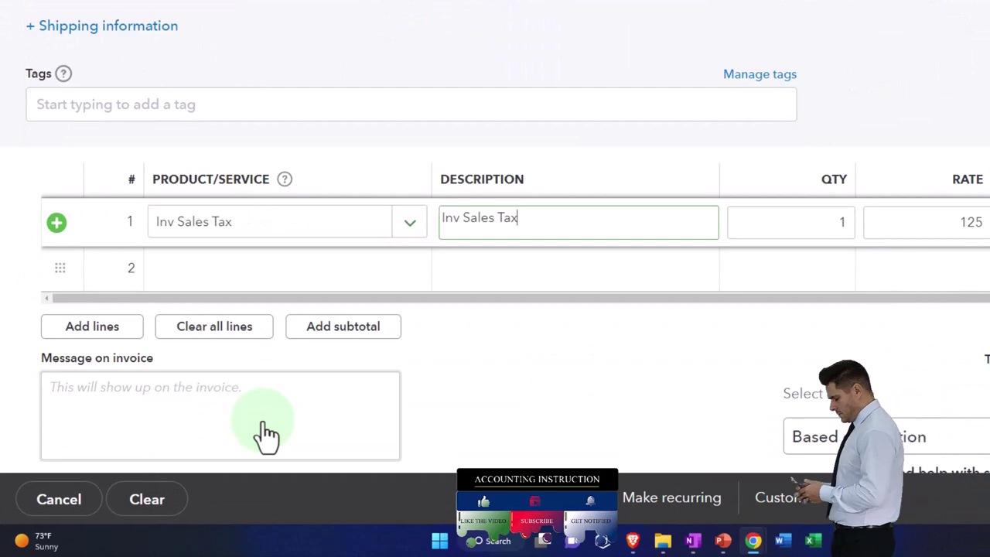
key("Tab")
key("Tab")
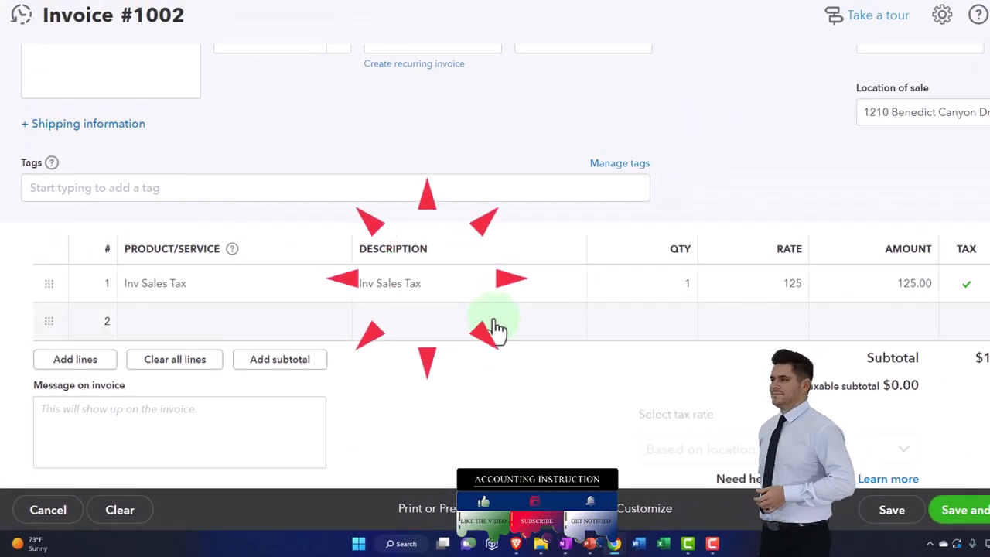
left_click(498, 328)
- Check the invoice's sales tax and total, along with Customer 2's tax exemption status
scroll(534, 327, "down", 3)
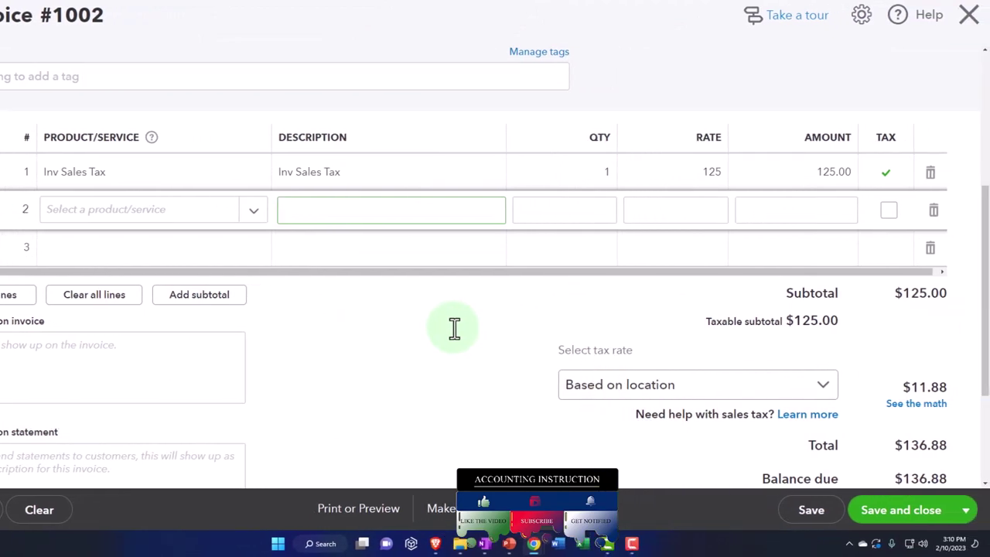
scroll(454, 327, "up", 7)
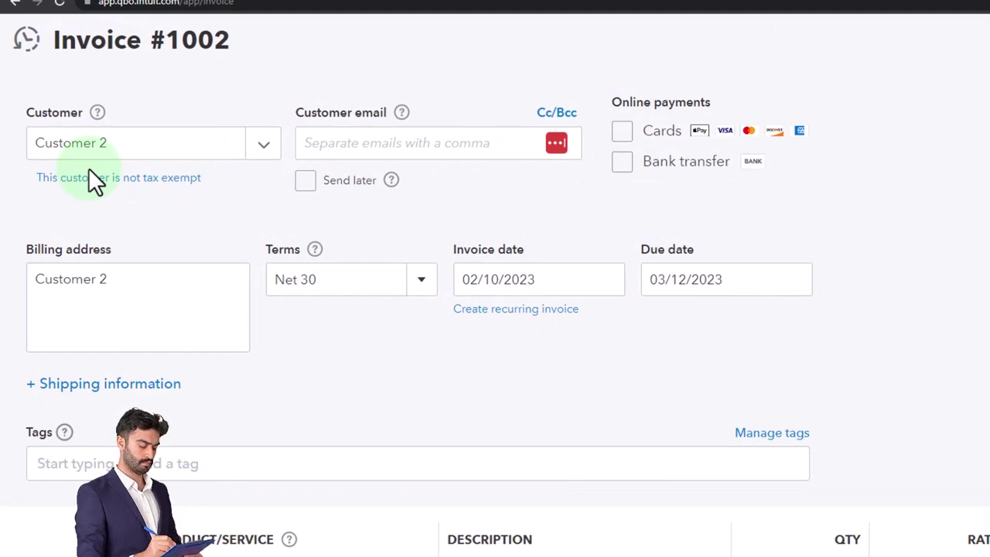
scroll(89, 181, "down", 3)
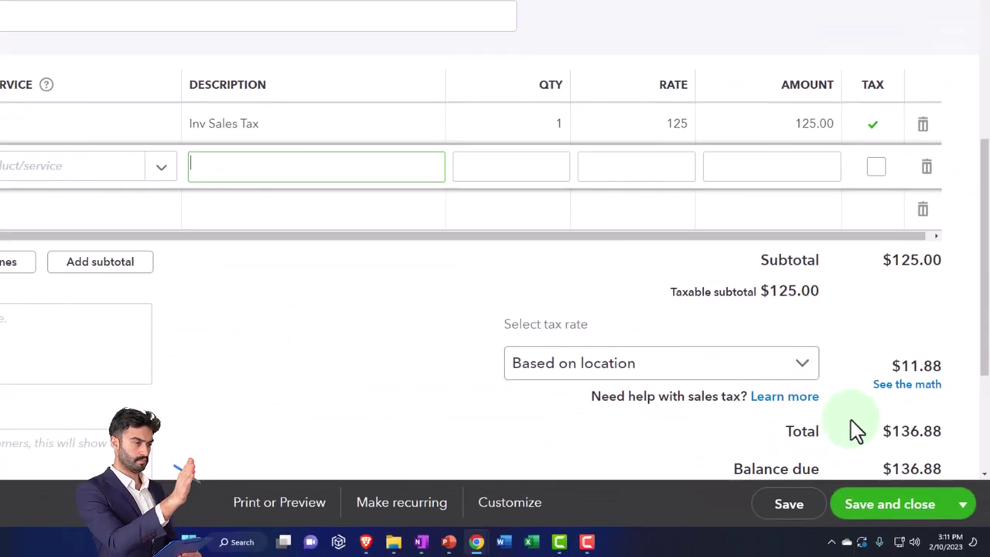
- Change the invoice's sales tax rate from location-based to the custom Practice tax (5%) rate
scroll(866, 425, "down", 1)
left_click(804, 304)
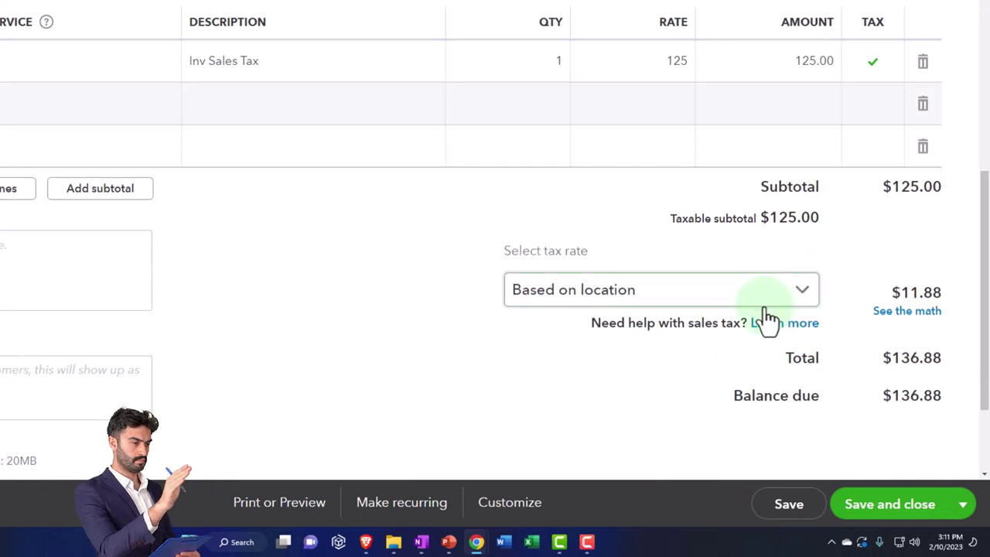
left_click(809, 301)
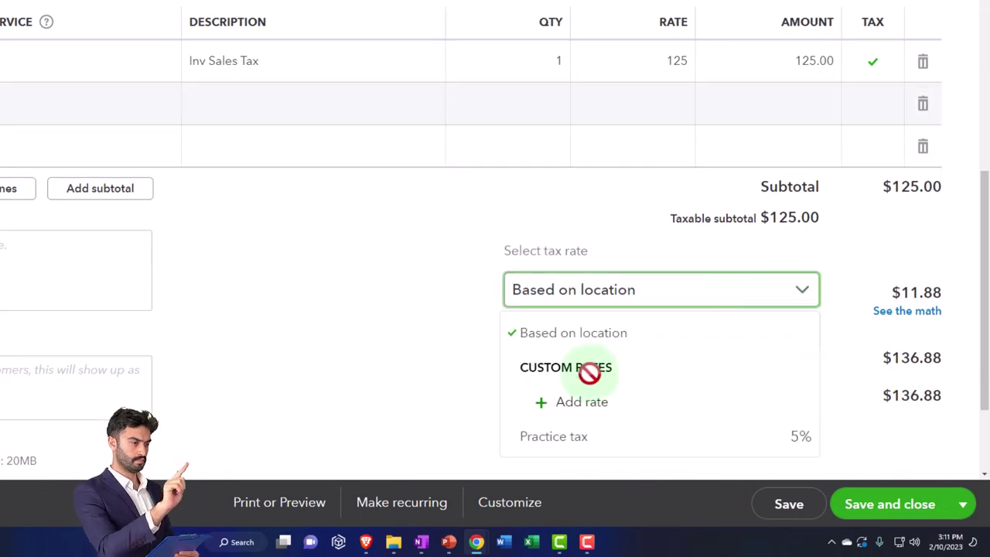
left_click(571, 429)
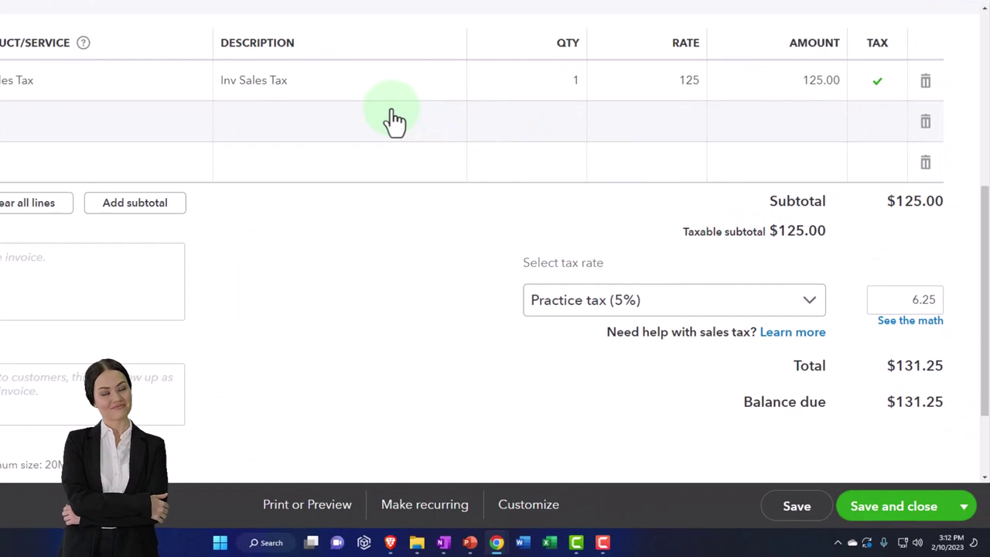
- Check the details of Customer 2's invoice, save it, and close it
scroll(377, 172, "up", 5)
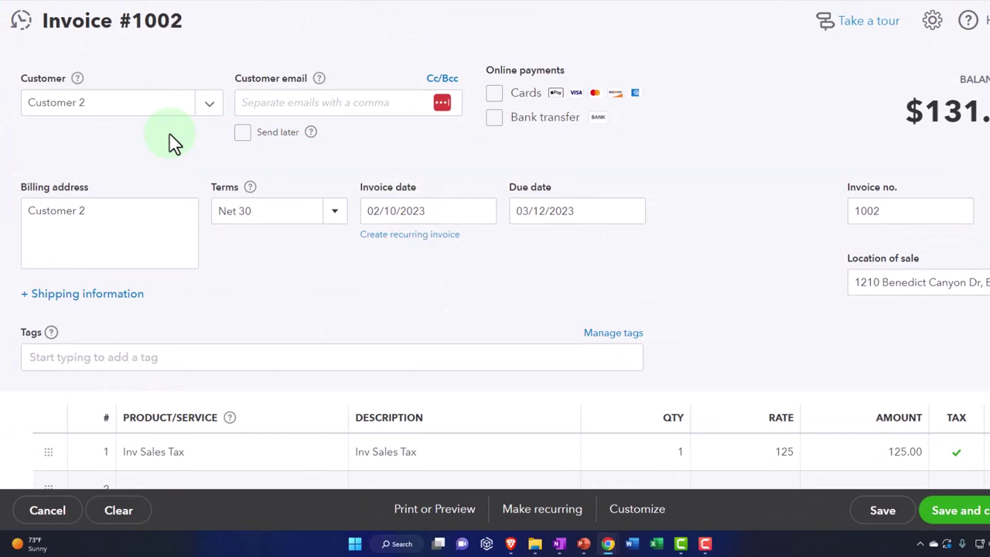
scroll(173, 141, "down", 3)
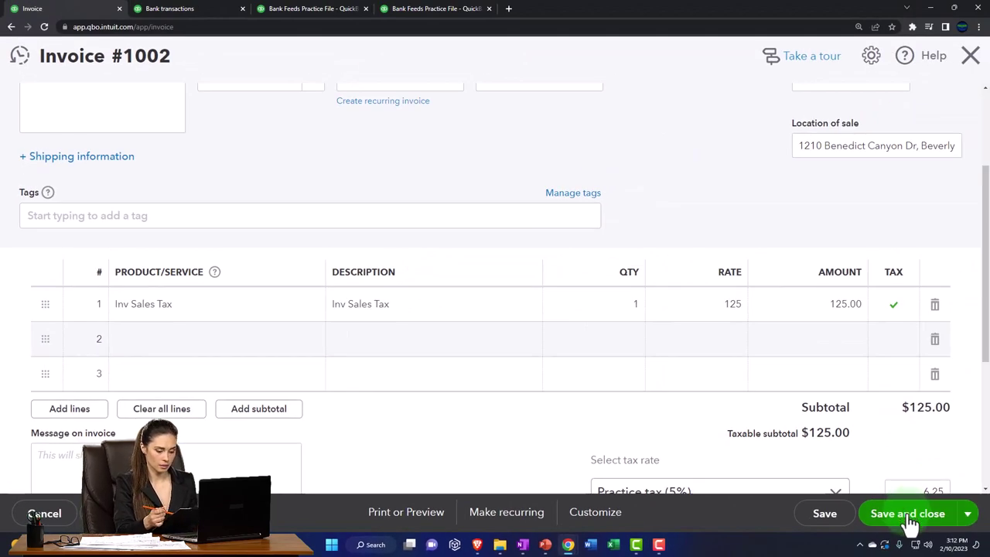
left_click(916, 516)
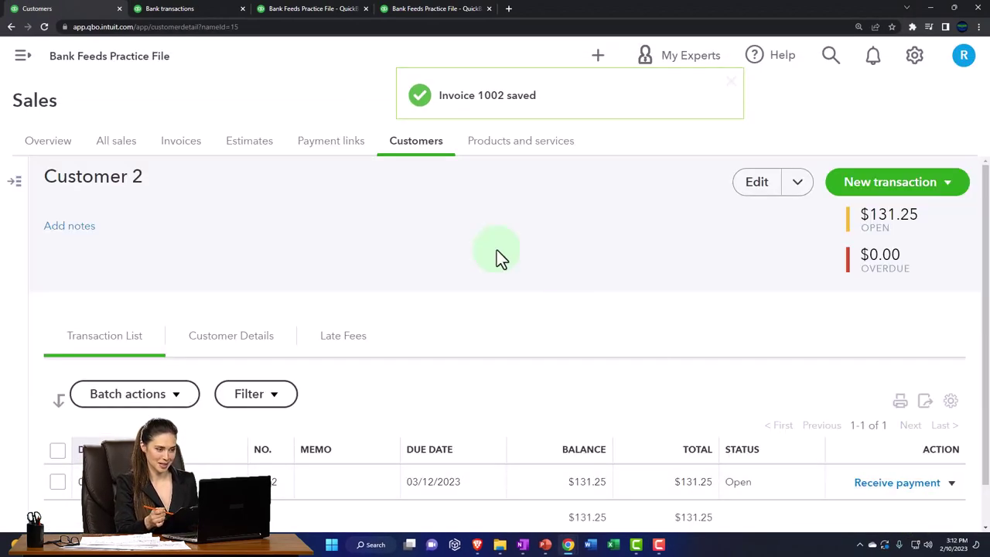
- Switch to the Balance Sheet report and open the transaction detail behind Accounts Receivable (A/R)
left_click(199, 10)
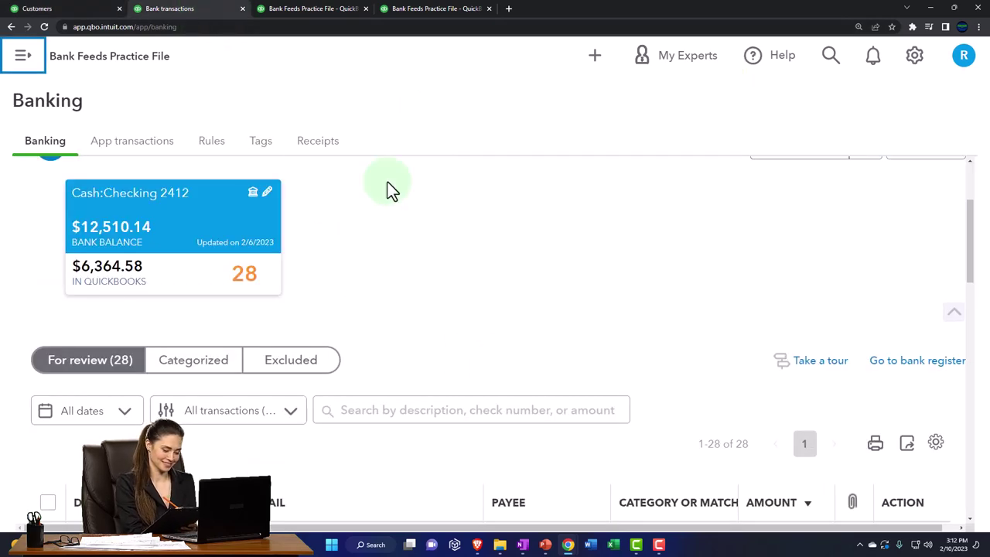
left_click(292, 10)
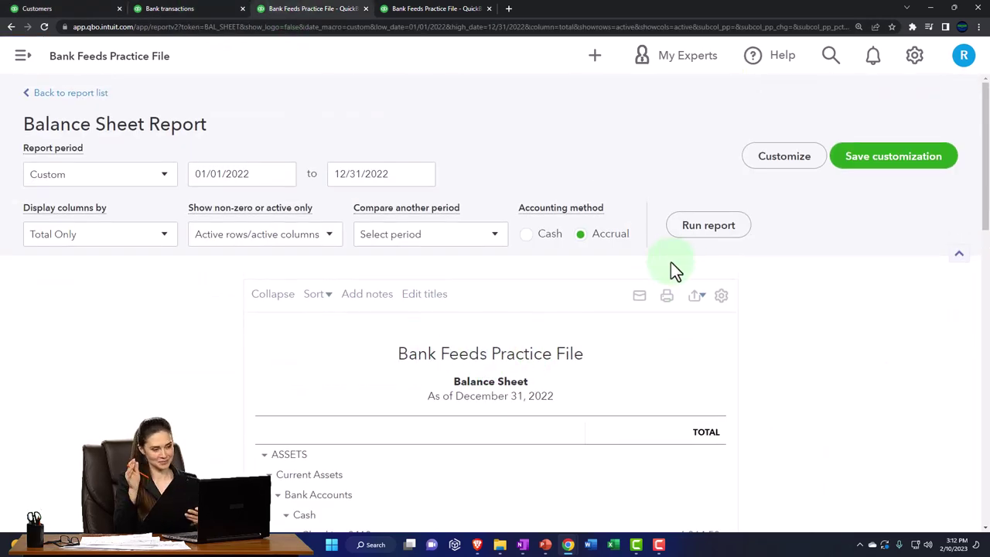
scroll(700, 333, "down", 3)
scroll(700, 333, "up", 4)
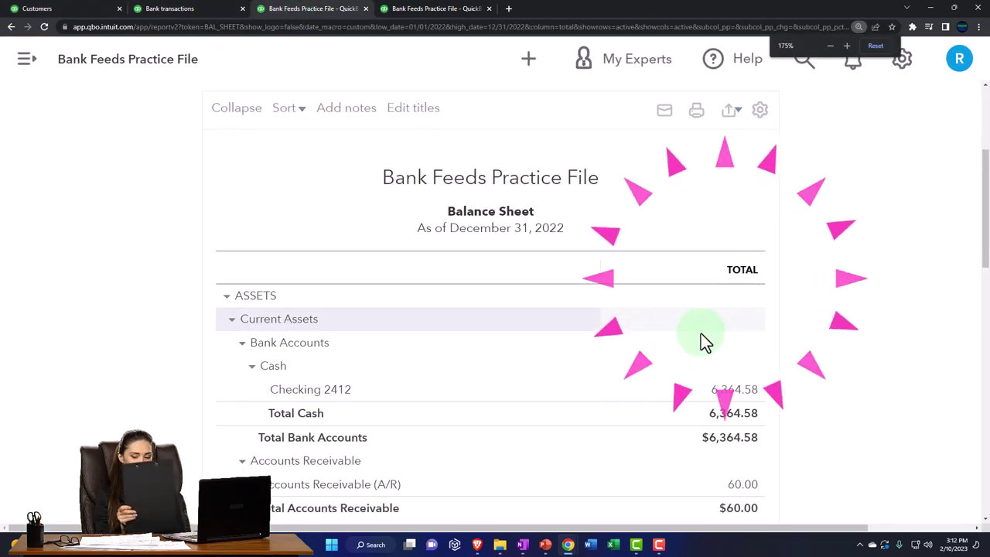
scroll(727, 387, "down", 1)
left_click(740, 386)
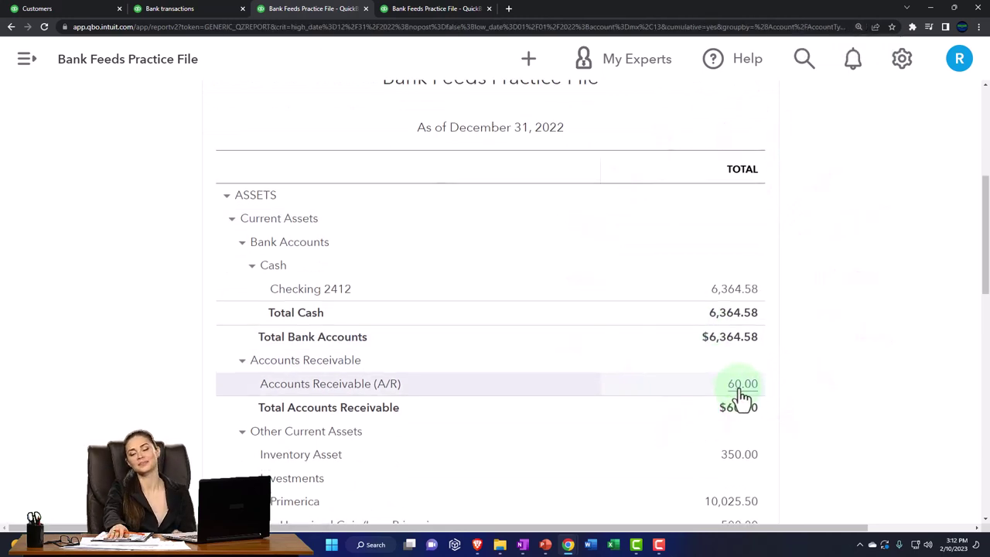
- Open invoice 1001 from the Accounts Receivable transaction report, review its date and line item, and close it
scroll(738, 387, "down", 1)
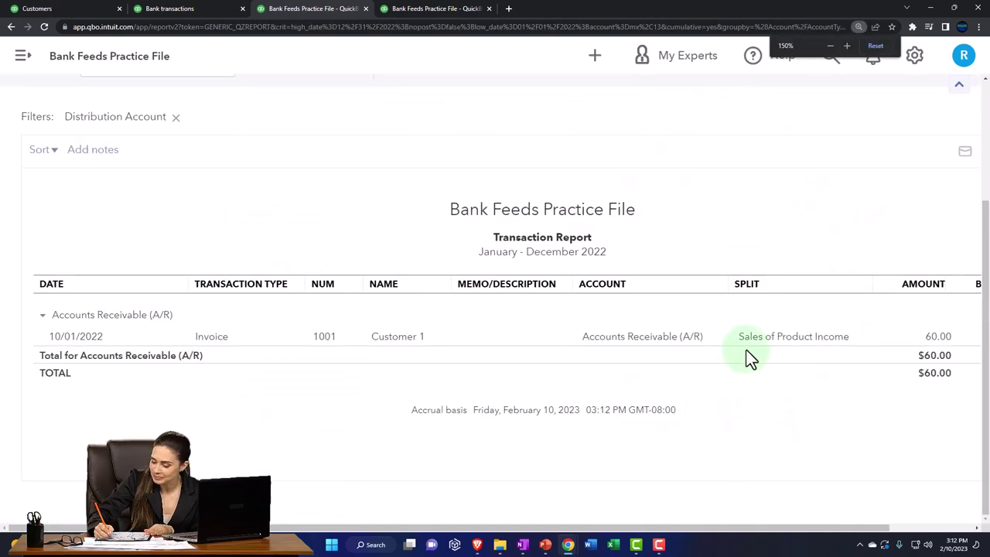
left_click(749, 345)
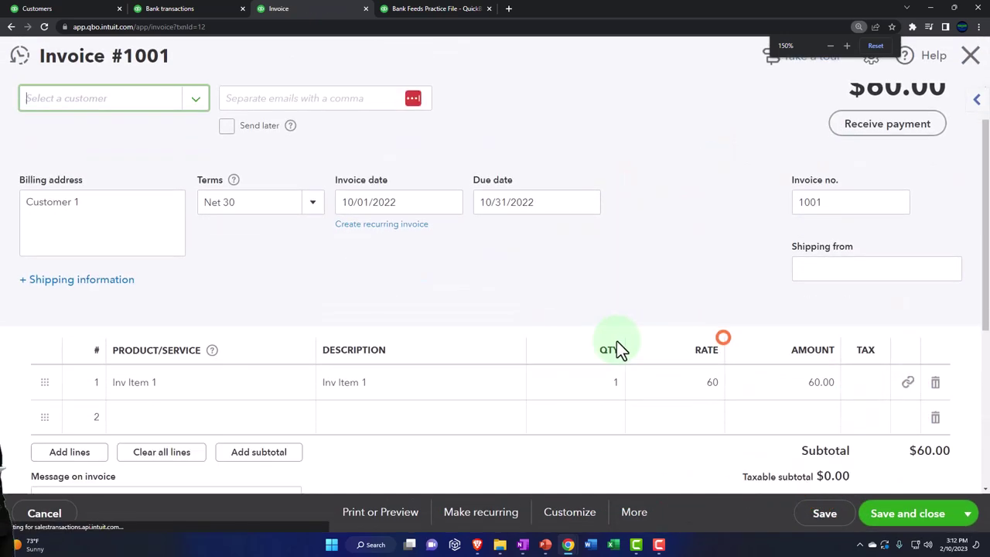
scroll(649, 346, "down", 3)
scroll(821, 352, "up", 3)
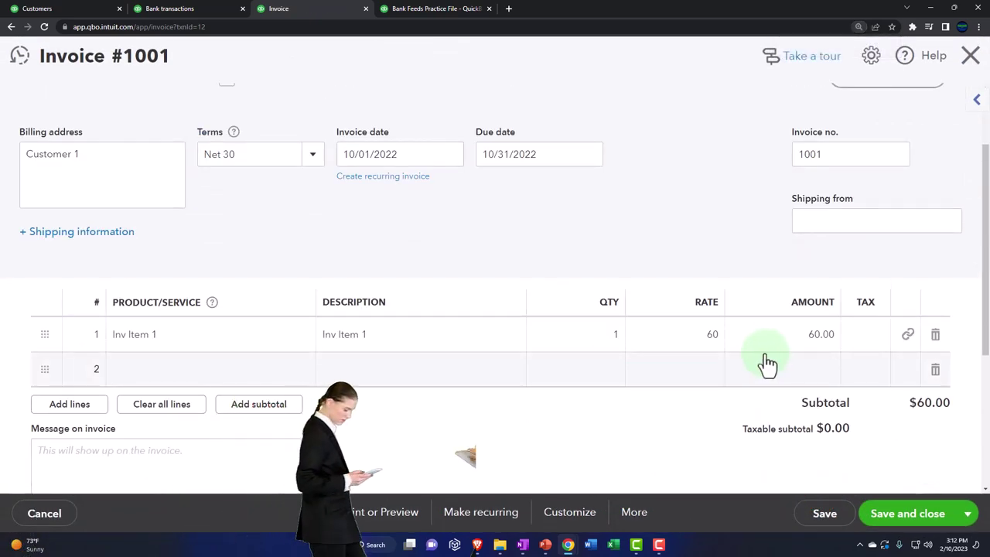
scroll(766, 353, "up", 2)
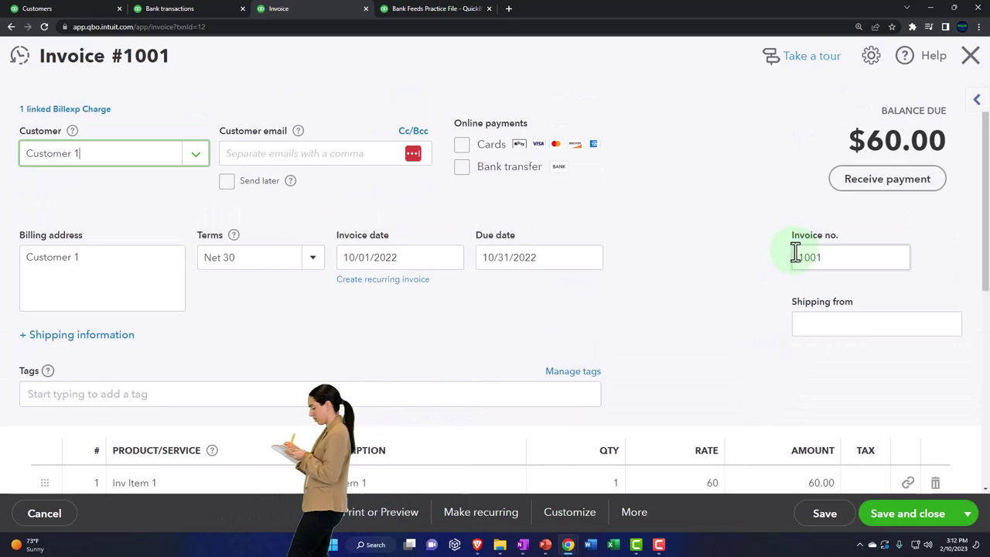
left_click(968, 56)
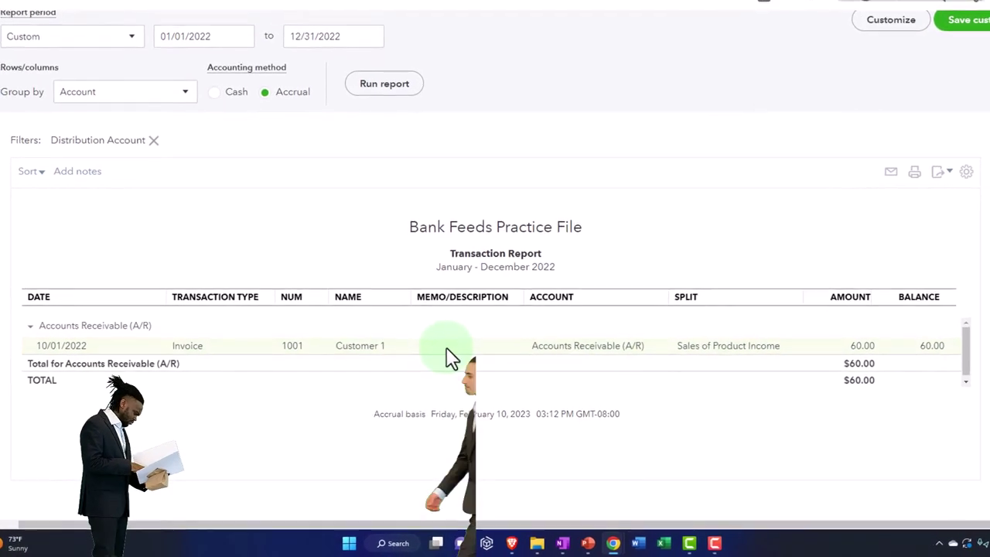
- Extend the Accounts Receivable transaction report's end date to 12/31/2023 and rerun the report
left_click(349, 36)
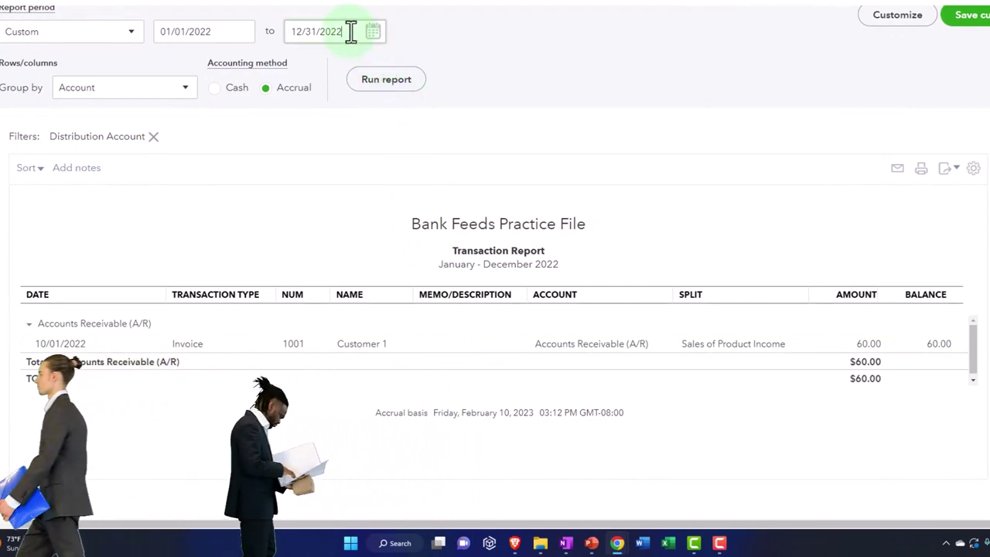
double_click(351, 31)
left_click(351, 31)
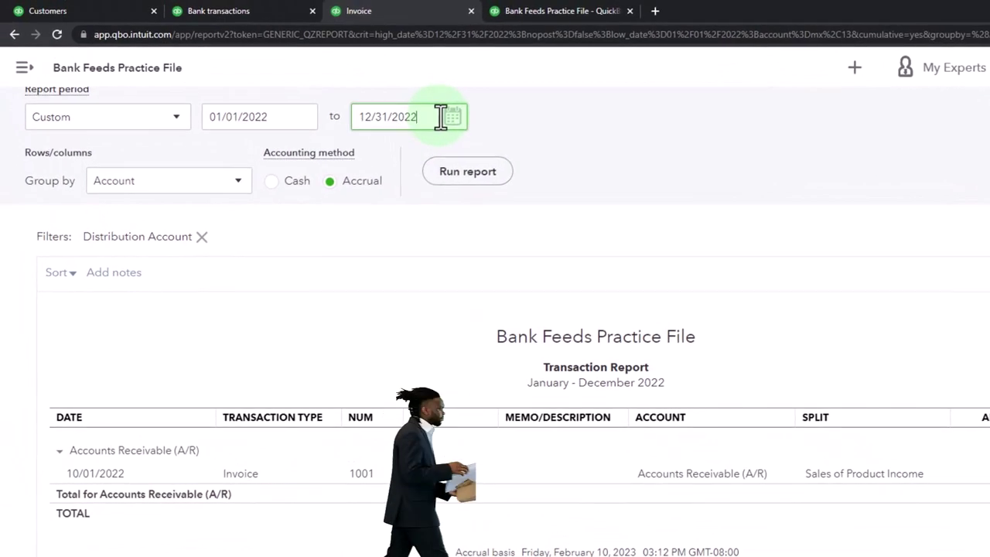
key("BackSpace")
left_click(468, 176)
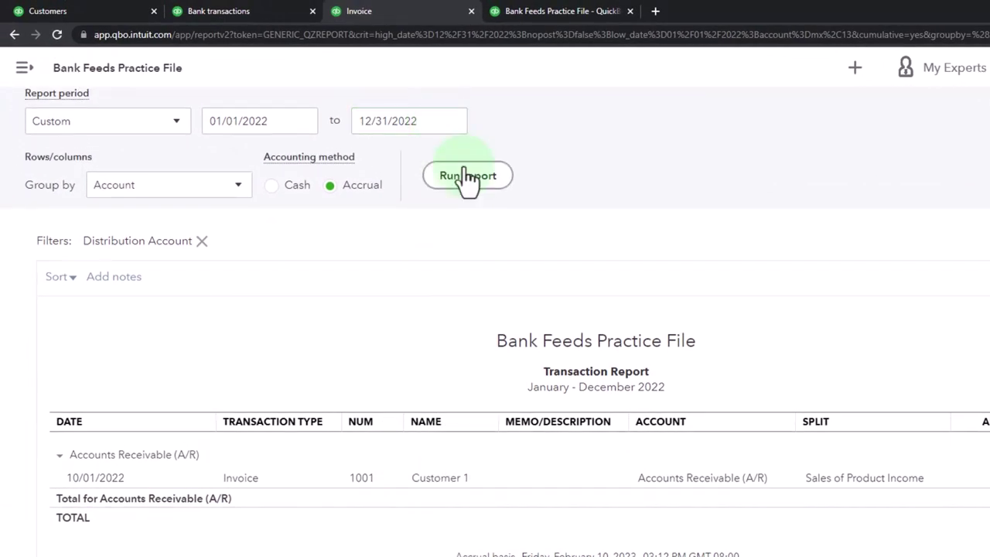
double_click(433, 174)
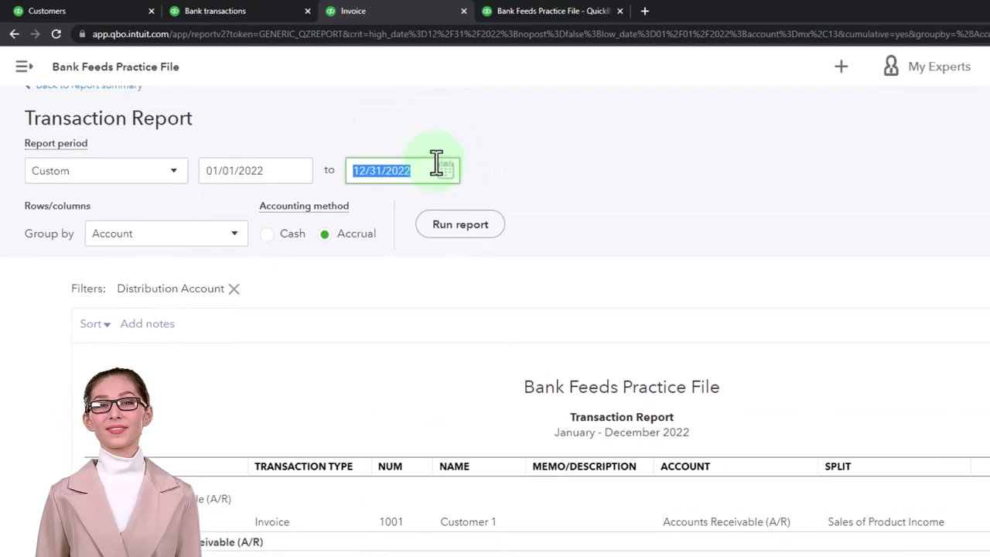
left_click(436, 173)
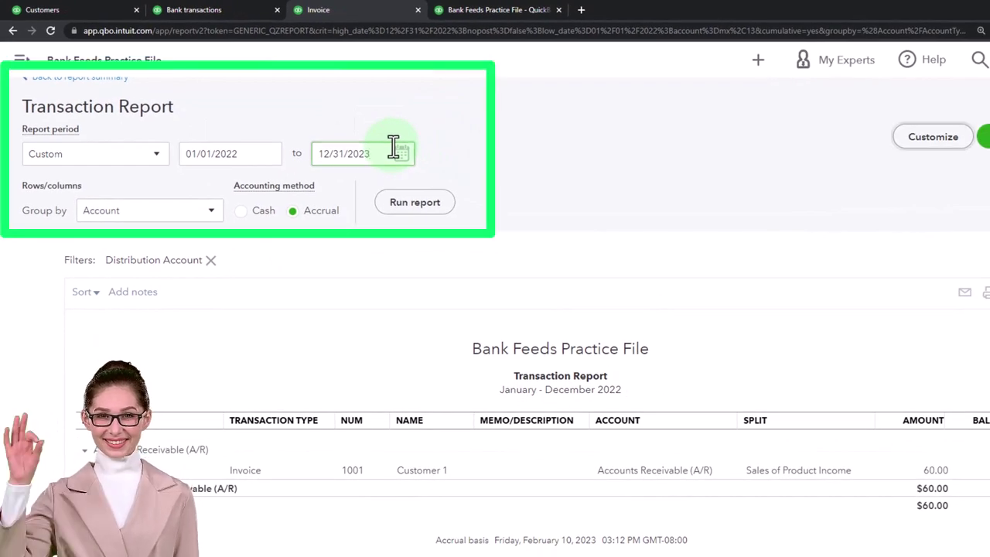
left_click(439, 204)
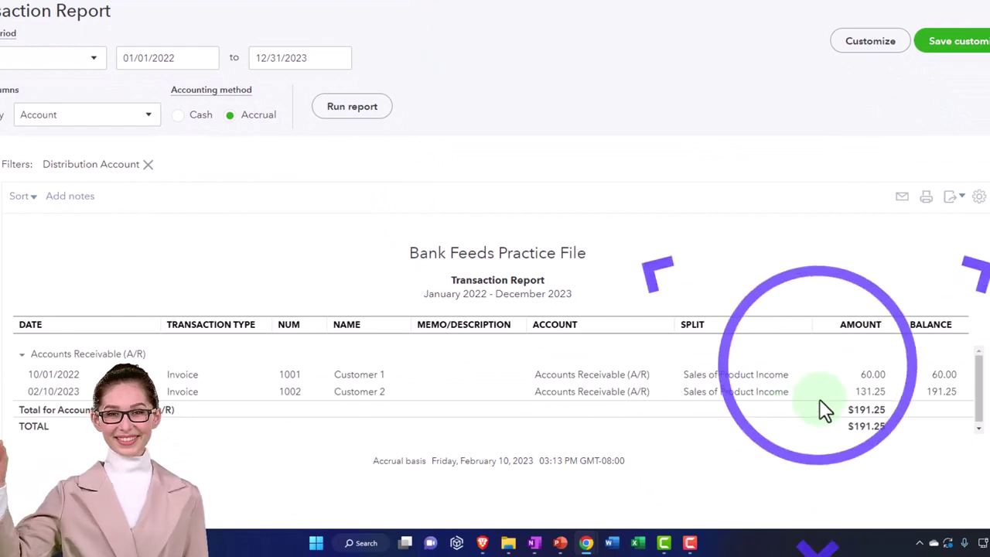
- Set invoice 1002's invoice date to 02/10/2022 and due date to 03/12/2022, save it, and return to the Balance Sheet
left_click(866, 395)
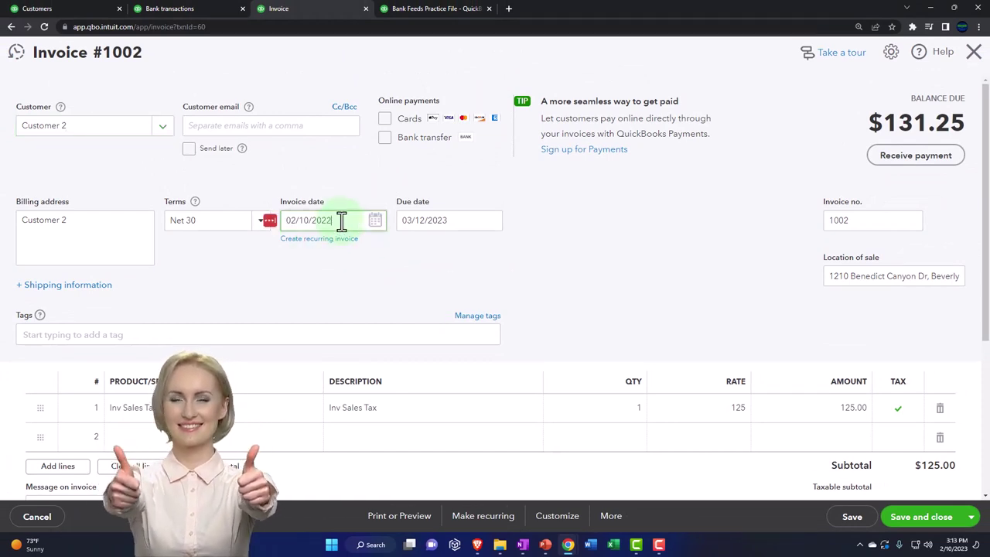
left_click(453, 220)
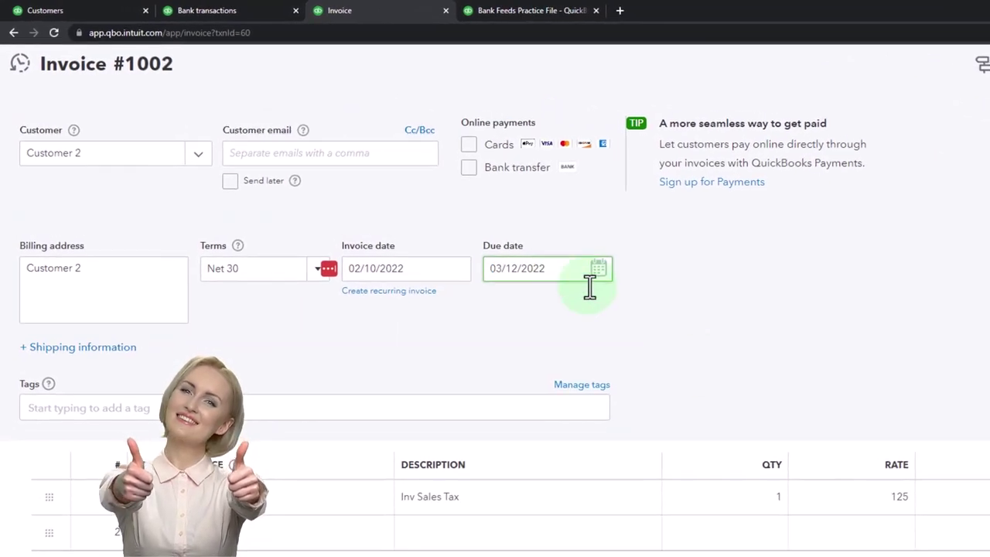
scroll(590, 287, "down", 3)
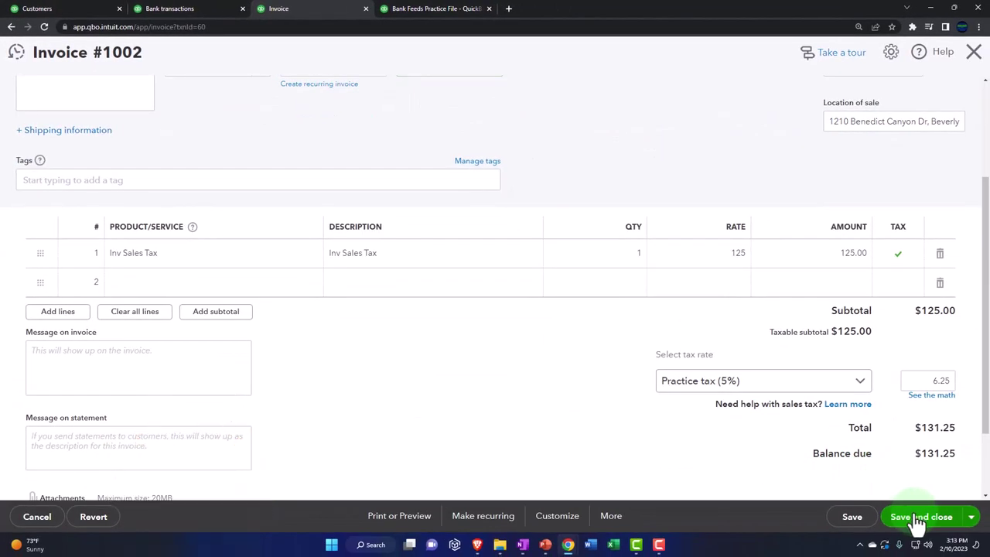
left_click(920, 516)
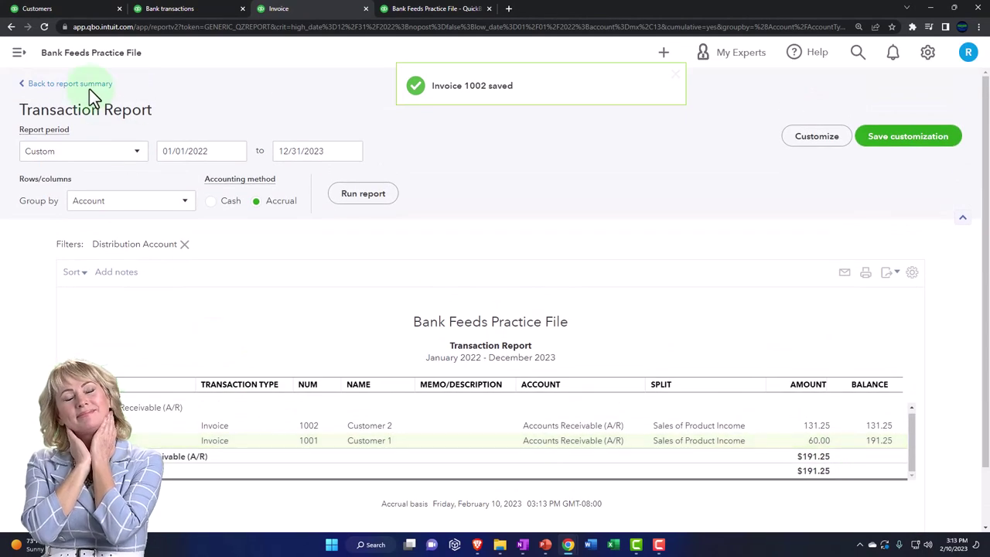
left_click(89, 92)
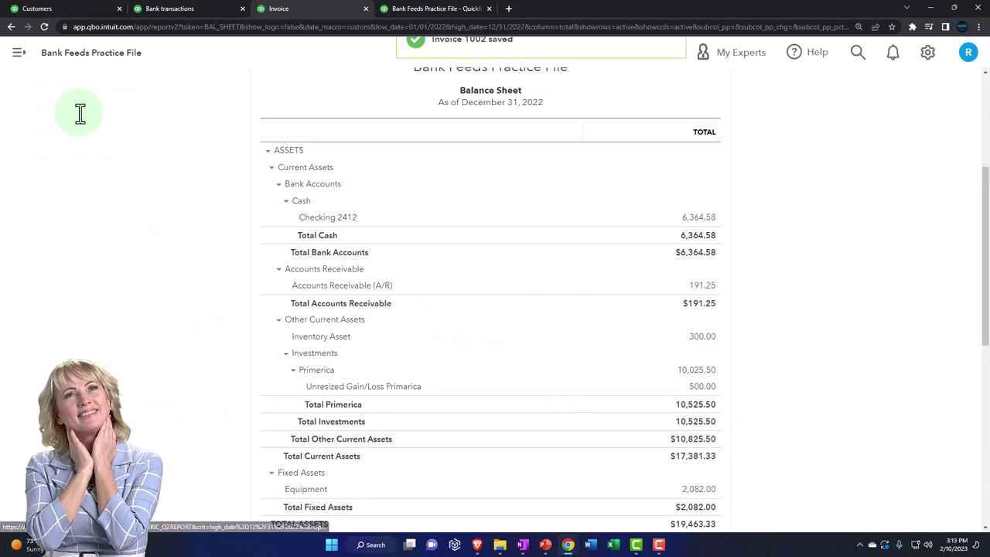
- Rerun the 2022 Profit and Loss report, examine the transactions behind Sales of Product Income, and return to the report summary
left_click(410, 9)
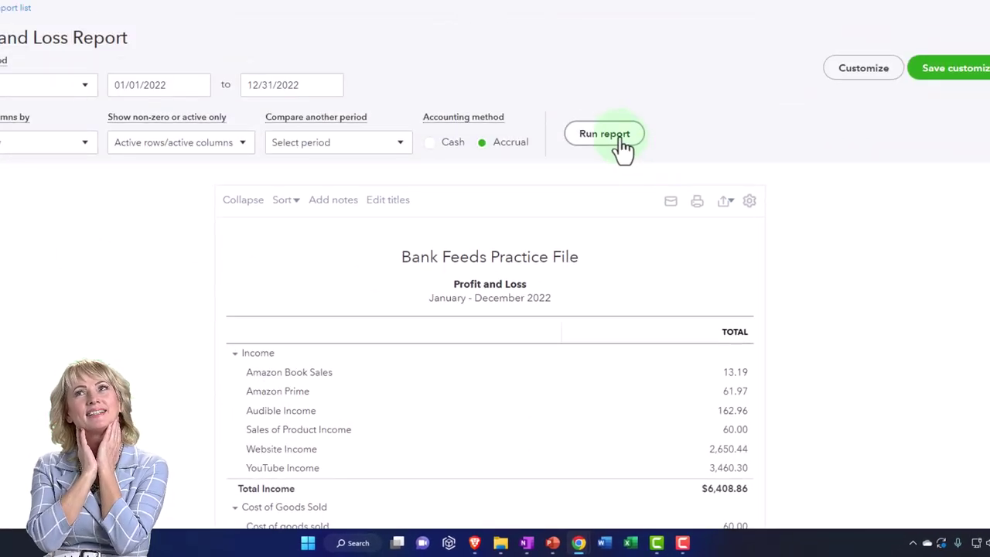
left_click(604, 134)
scroll(702, 269, "down", 3)
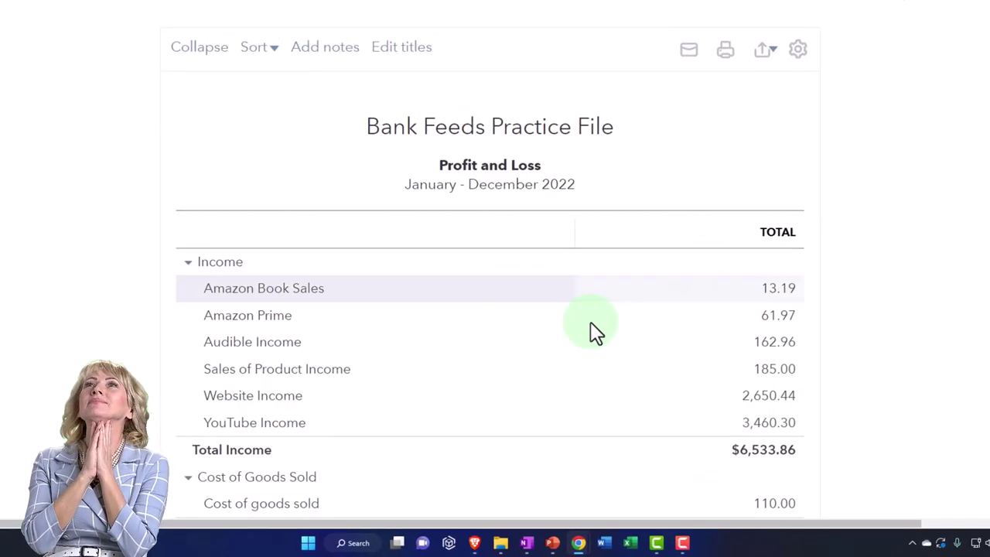
left_click(774, 369)
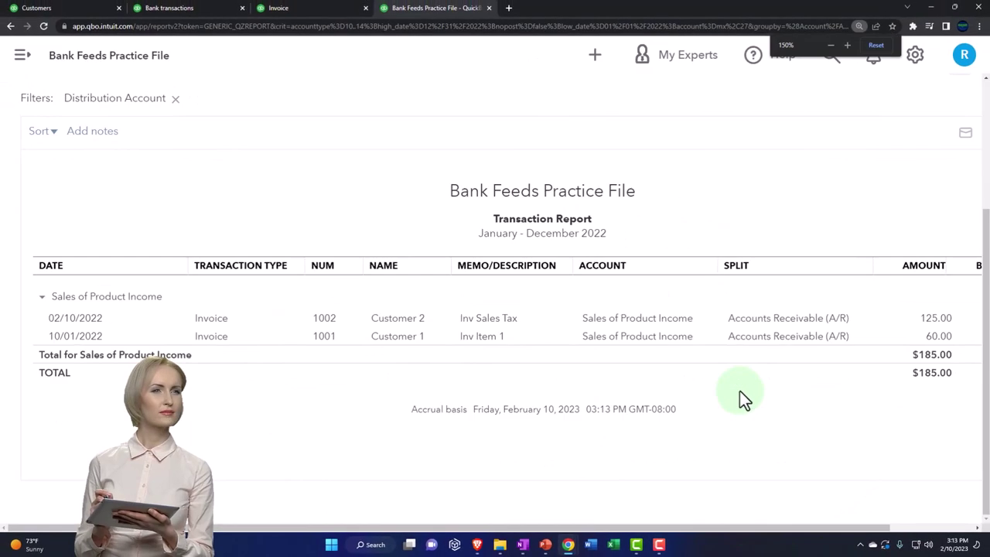
key("ctrl+minus")
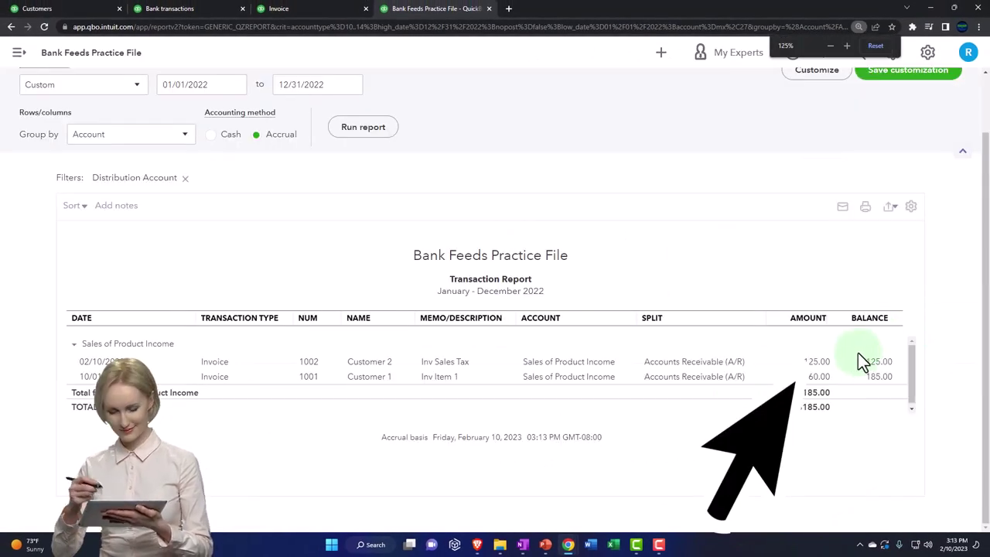
scroll(157, 379, "up", 2)
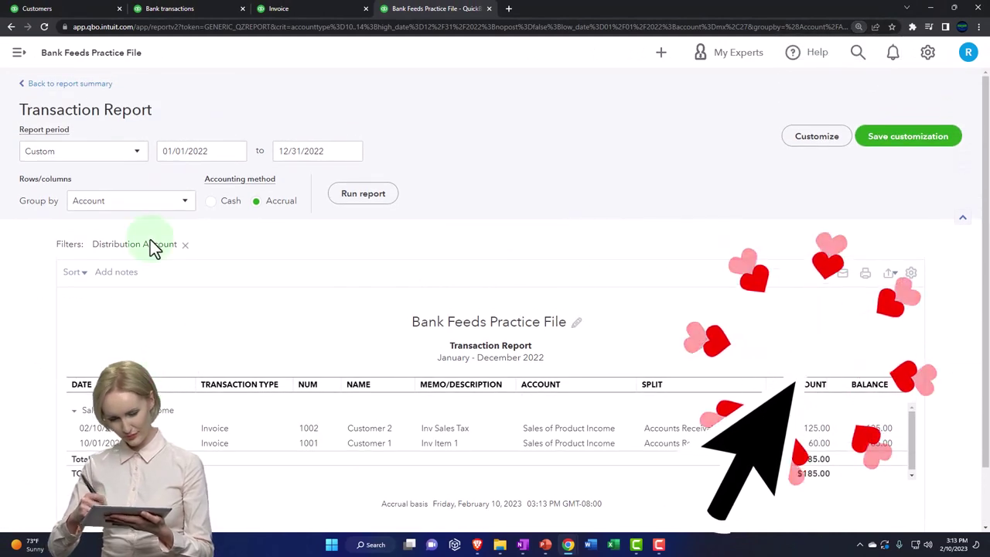
left_click(98, 86)
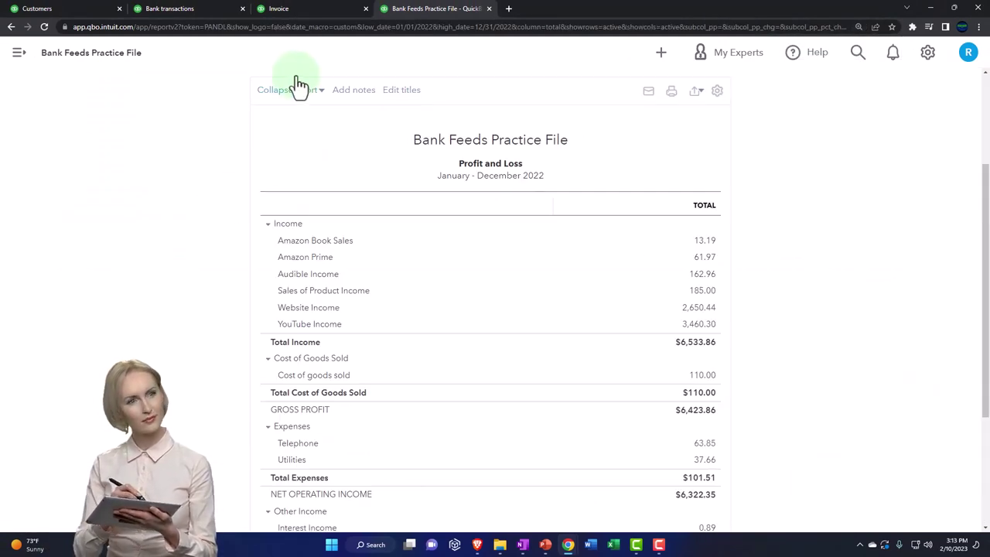
- Examine the California Department of Tax and Fee Administration payable under Other Current Liabilities on the Balance Sheet
key("alt+Left")
scroll(349, 302, "down", 3)
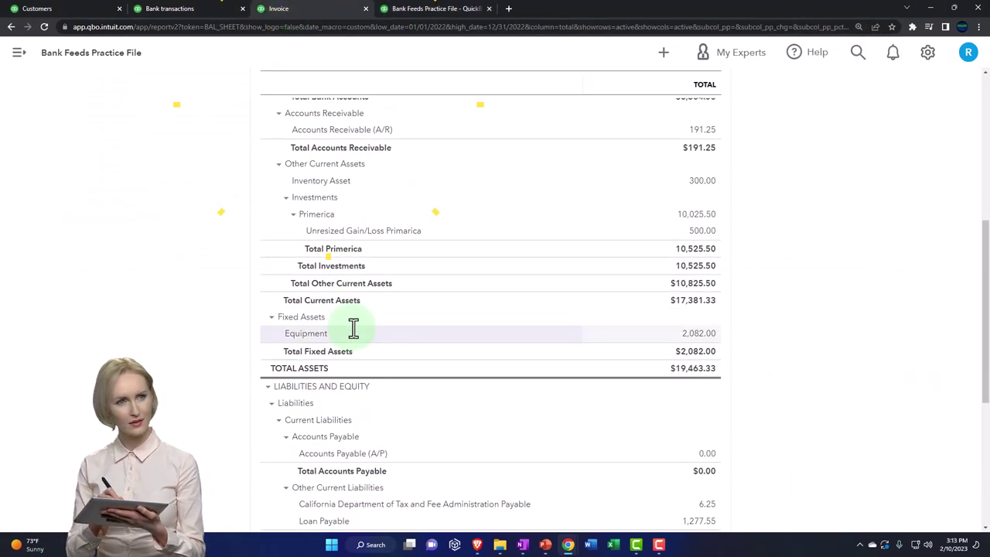
key("ctrl+plus")
scroll(353, 327, "down", 5)
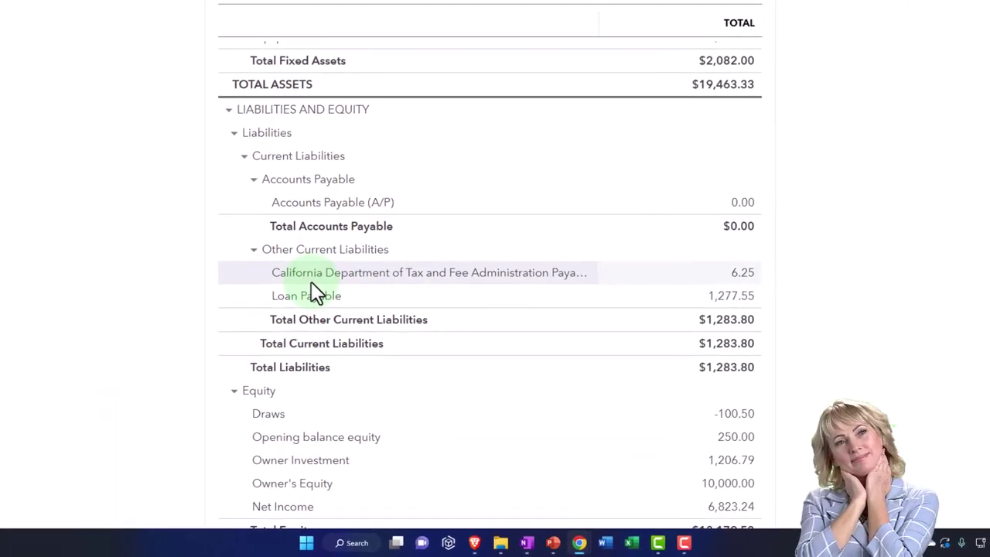
key("ctrl+plus")
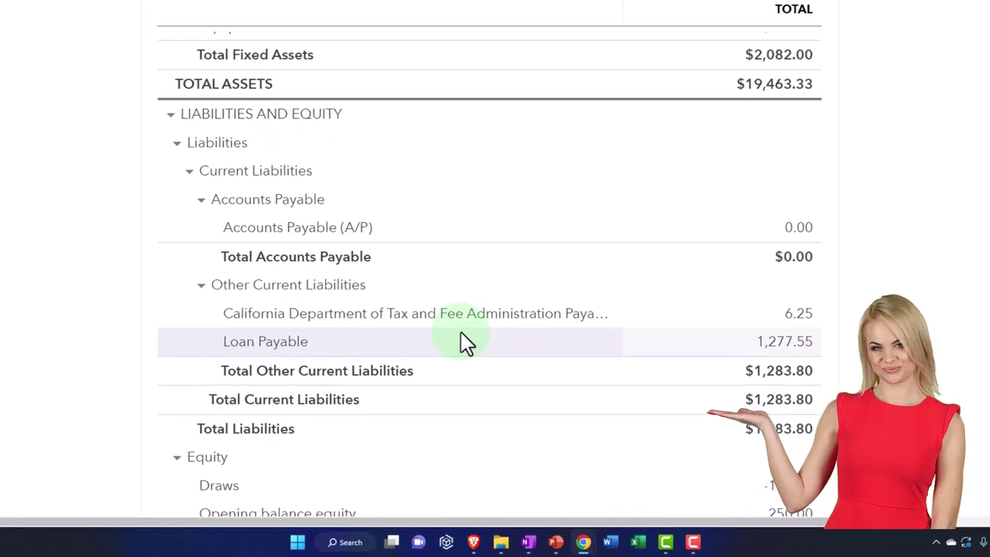
- Examine the transactions behind the Inventory Asset balance on the Balance Sheet, including invoice 1002
scroll(763, 324, "up", 5)
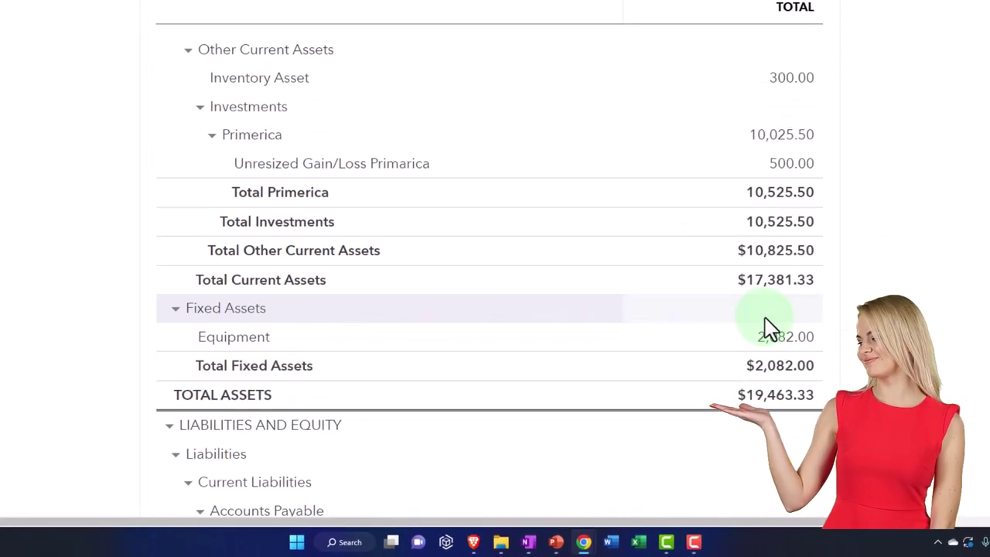
scroll(765, 319, "up", 1)
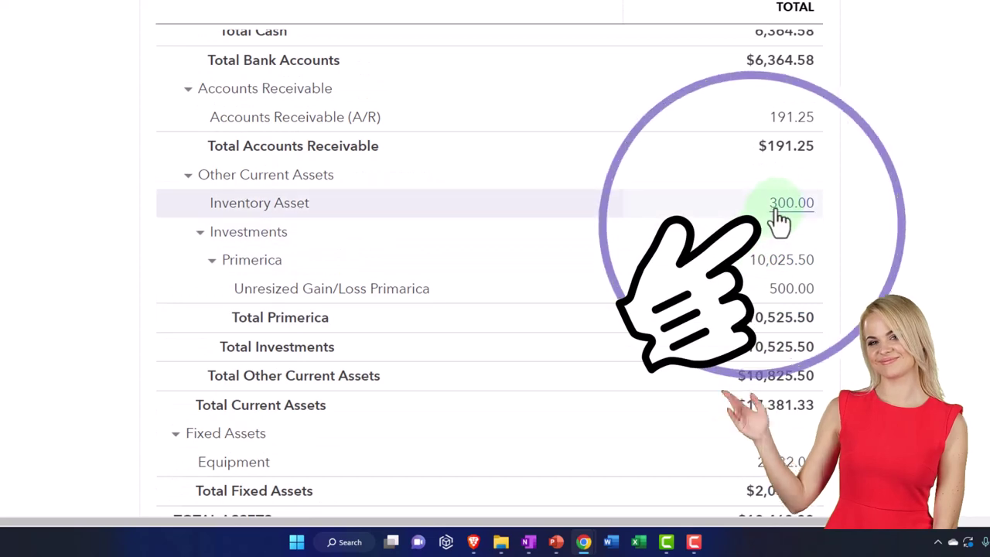
left_click(779, 221)
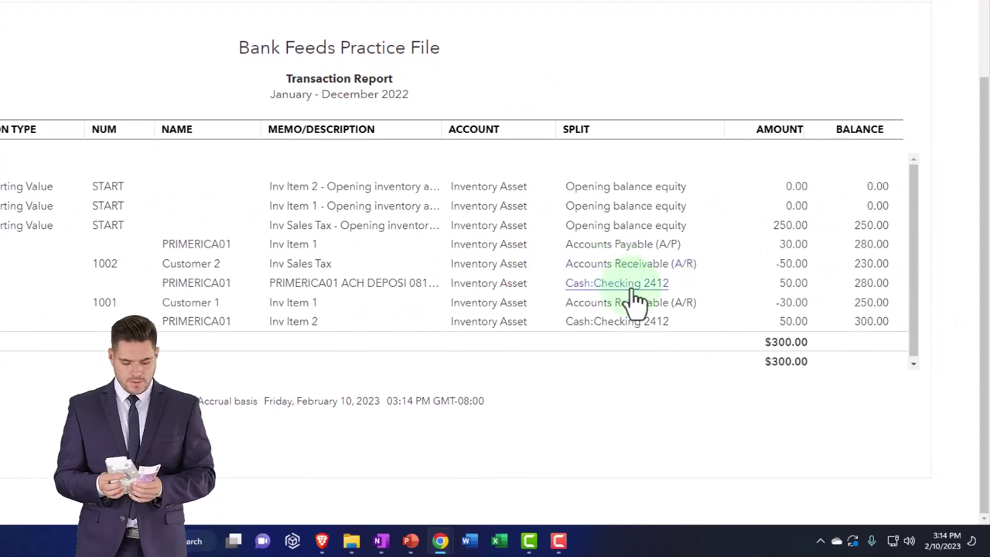
left_click(787, 325)
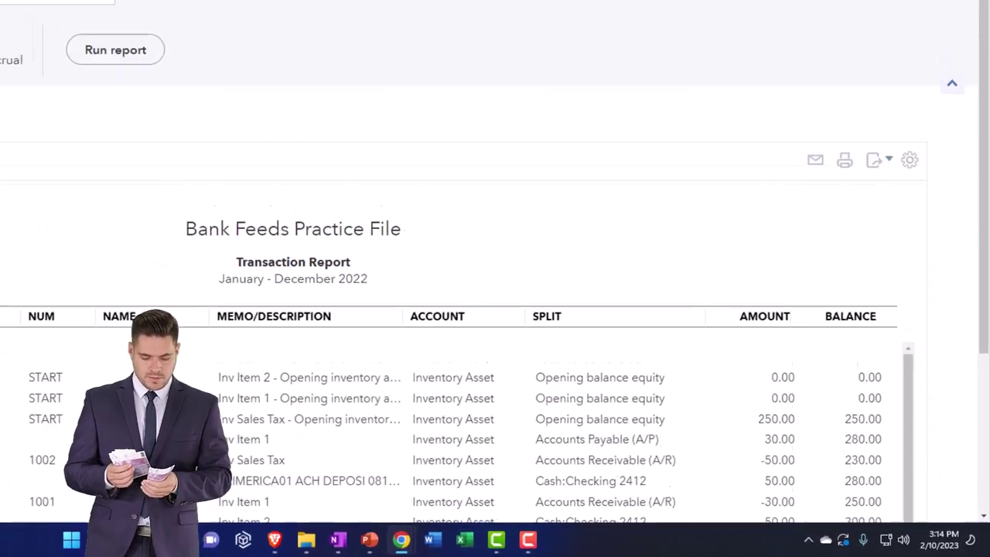
- Switch to the Profit and Loss report, examine the transactions behind Cost of goods sold, and return to the report summary
left_click(426, 9)
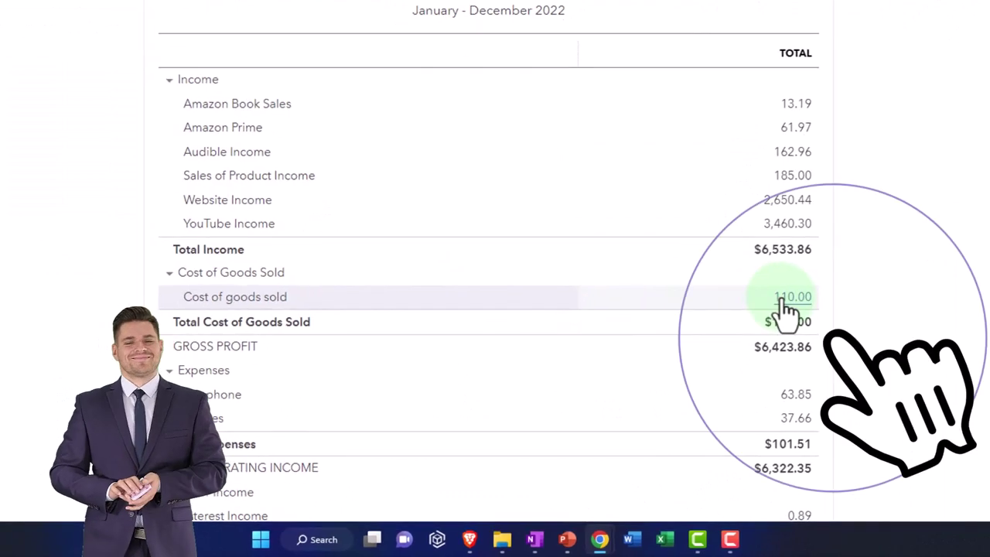
left_click(775, 297)
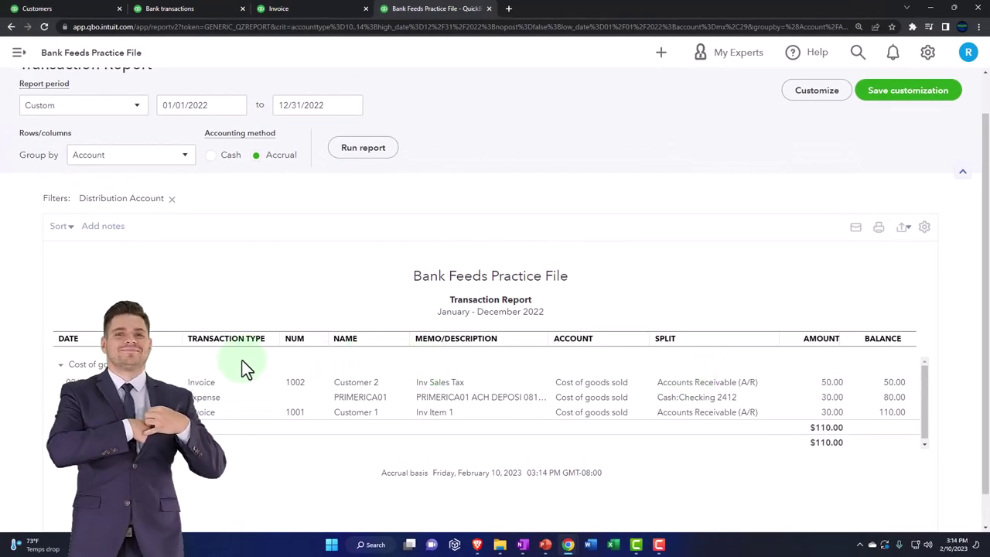
scroll(163, 332, "up", 1)
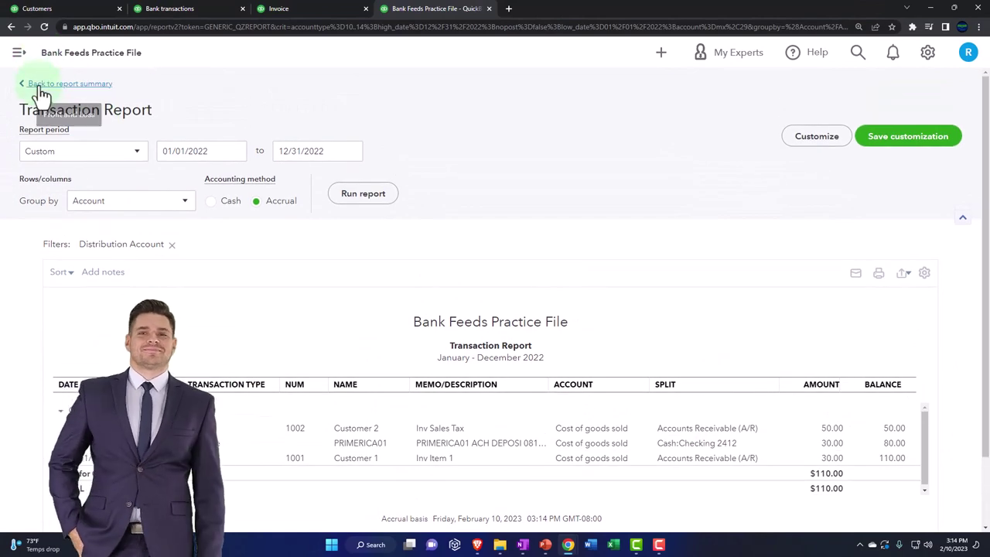
left_click(56, 85)
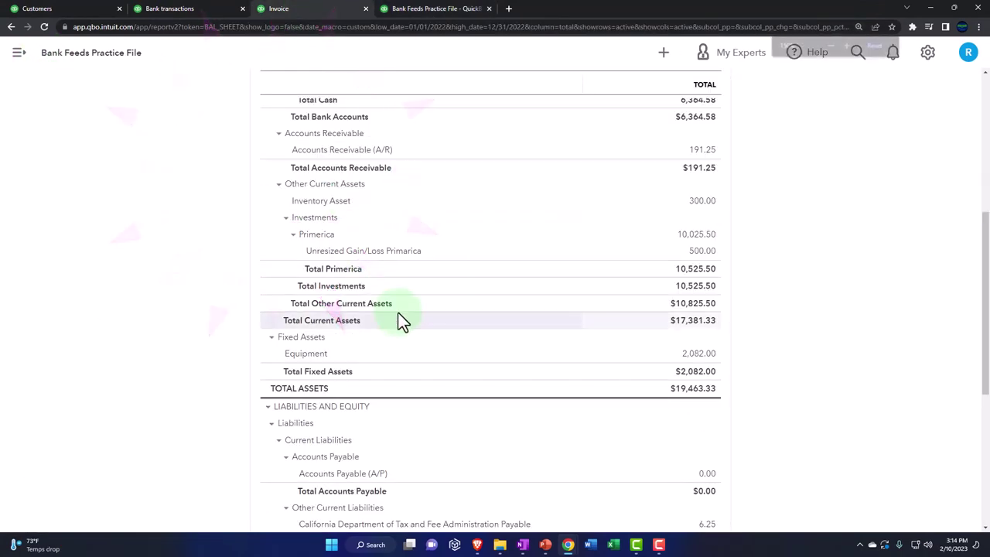
- Enlarge the Balance Sheet and review the sales tax agency payable alongside Loan Payable
key("ctrl+plus")
key("ctrl+plus")
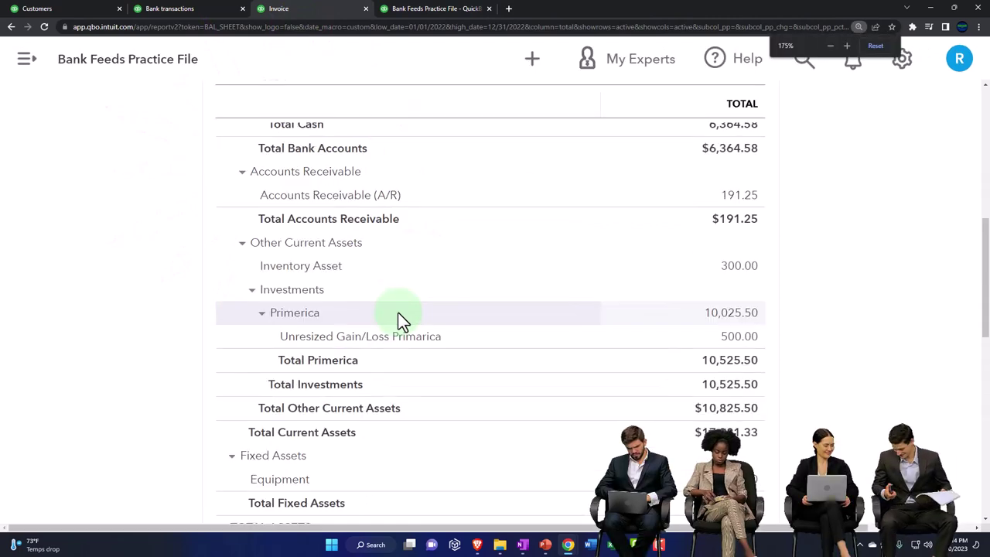
scroll(397, 312, "down", 1)
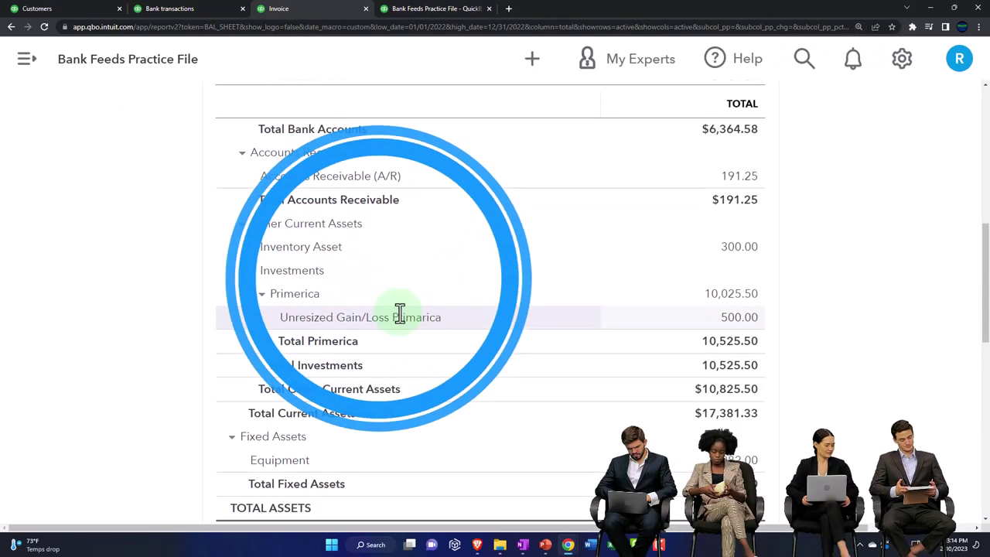
scroll(400, 312, "down", 3)
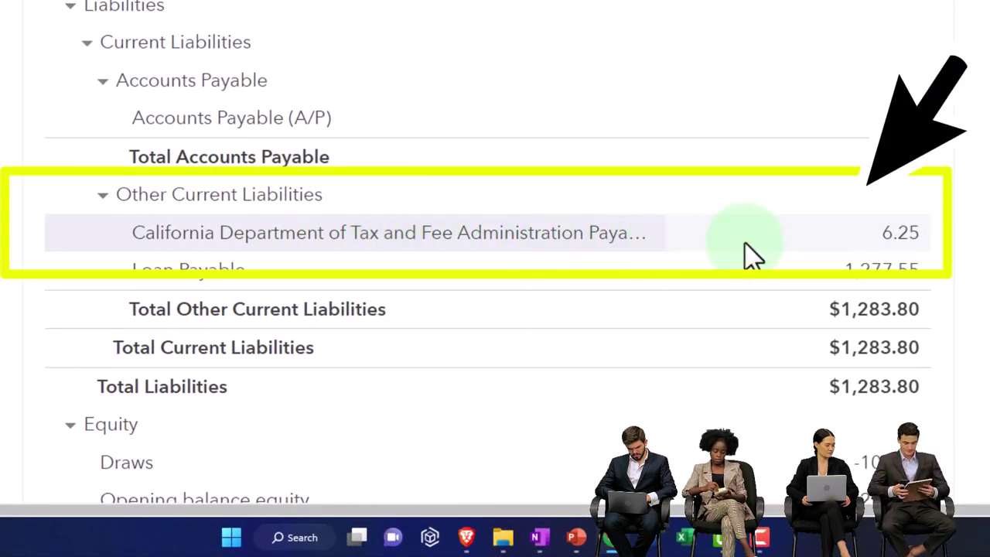
left_click(902, 246)
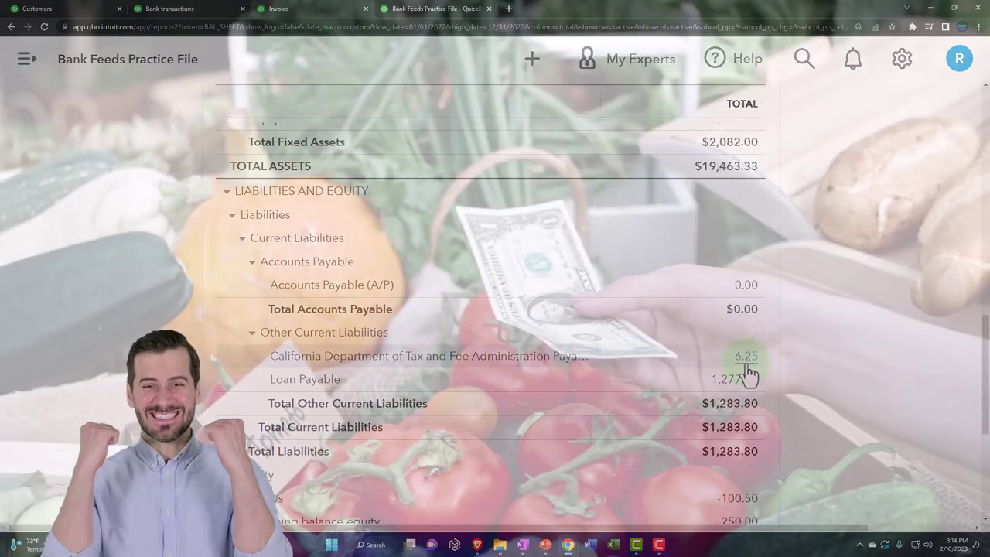
left_click(747, 370)
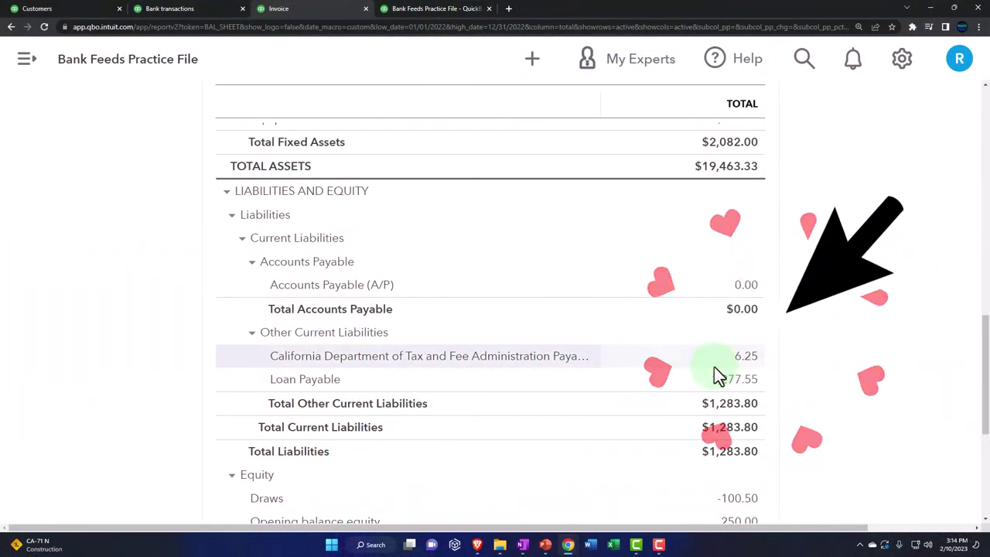
- Leave the Customer 2 page, open the Sales tax page under Taxes, and collapse the navigation pane
left_click(190, 11)
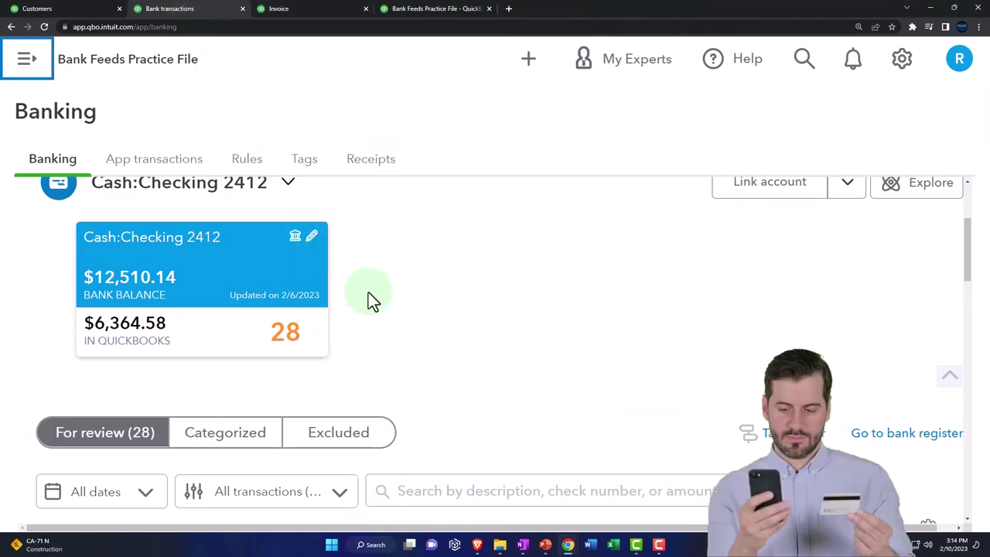
left_click(66, 9)
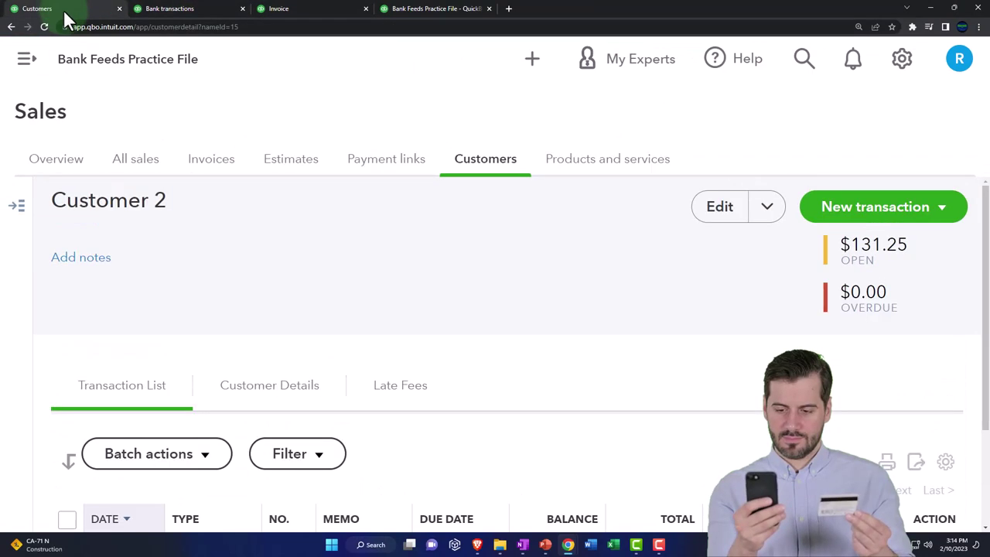
left_click(28, 69)
scroll(66, 290, "down", 3)
left_click(58, 391)
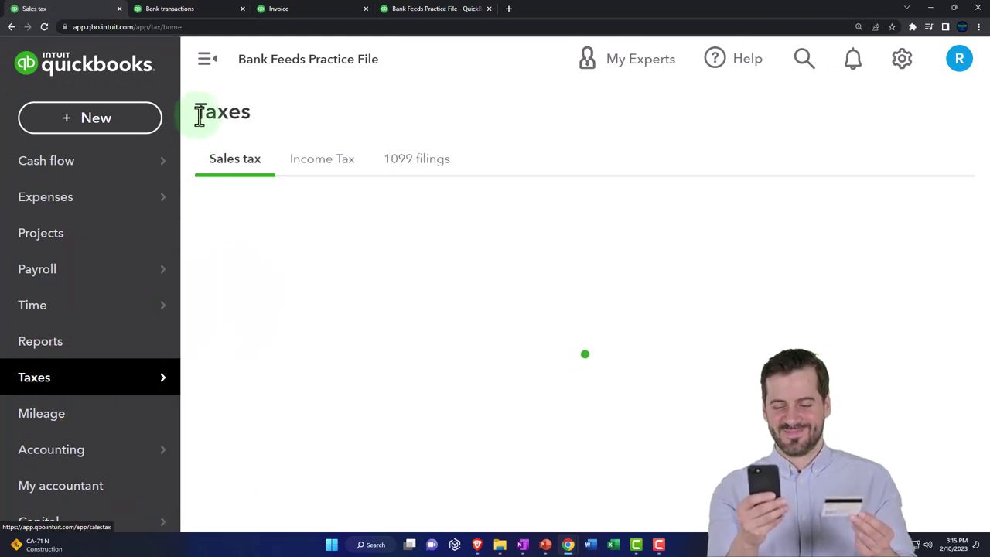
left_click(209, 71)
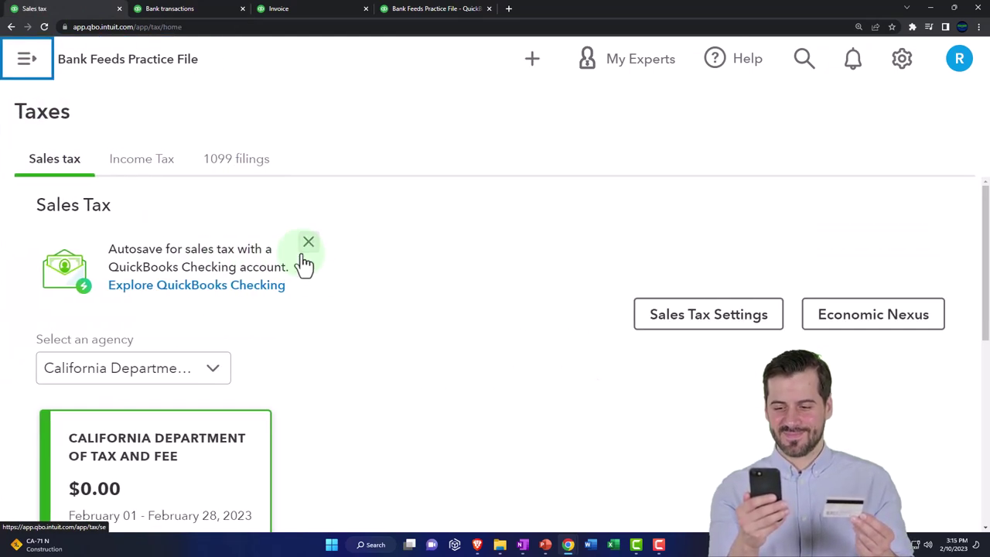
- Examine the California agency's sales tax card and this year's tax periods with their due dates, amounts, and statuses
scroll(302, 265, "down", 2)
scroll(324, 309, "down", 3)
scroll(372, 361, "down", 1)
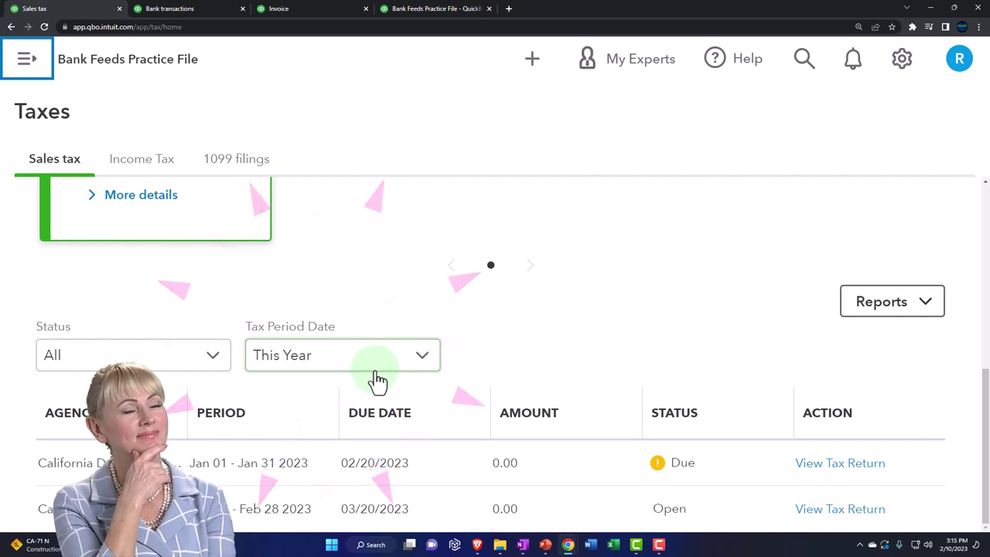
scroll(375, 375, "up", 3)
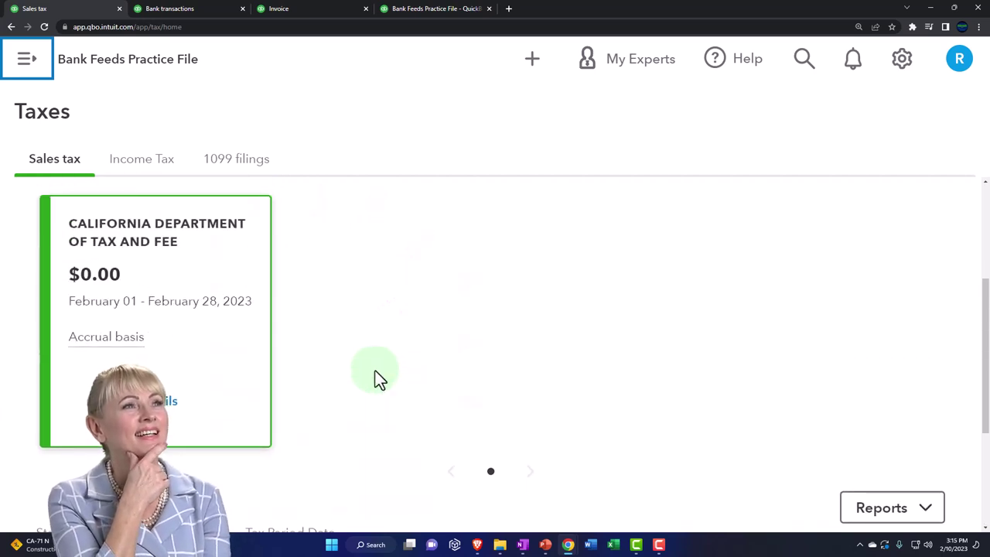
key("ctrl+minus")
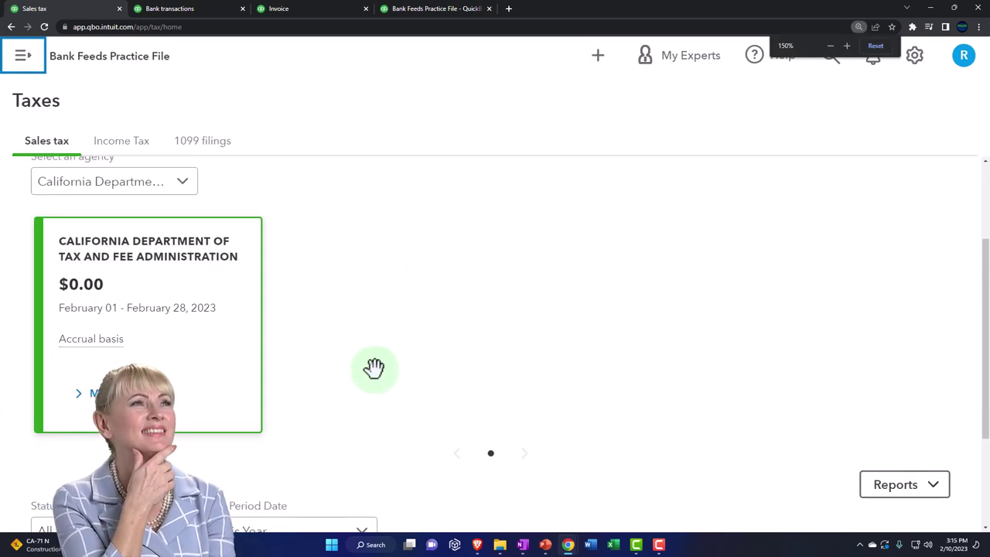
scroll(374, 368, "up", 1)
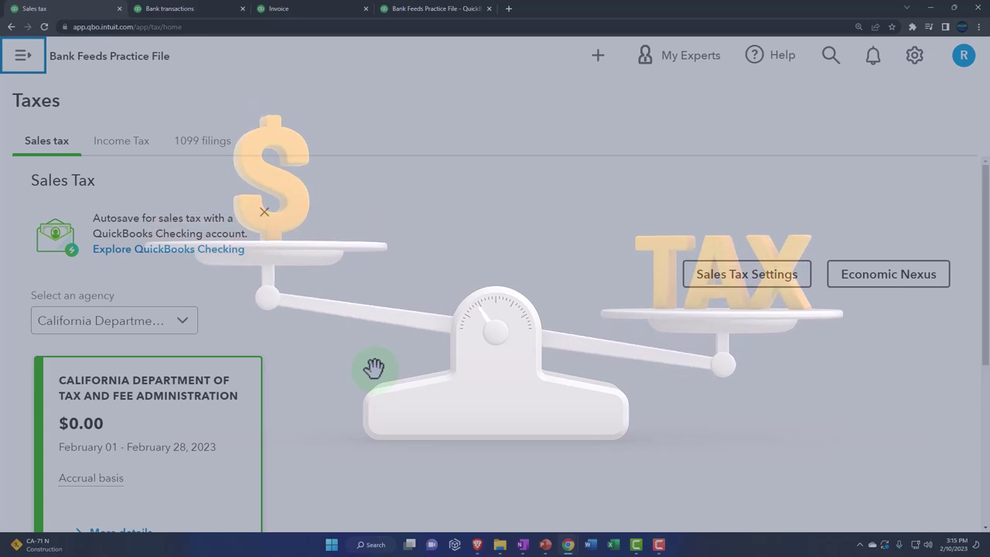
scroll(345, 380, "down", 1)
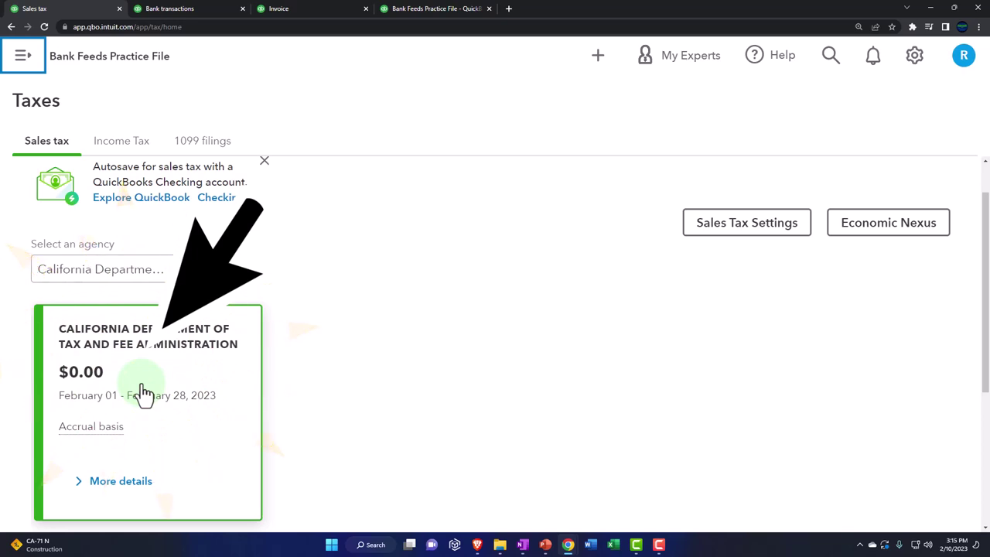
left_click(198, 9)
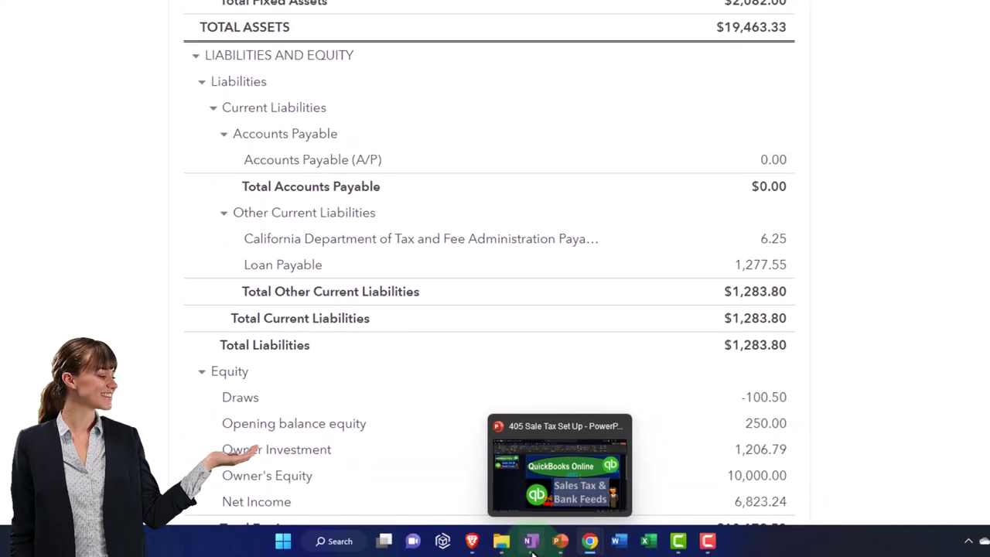
- View the QuickBooks desktop flowchart in OneNote, then switch to Excel and create a blank workbook
left_click(522, 545)
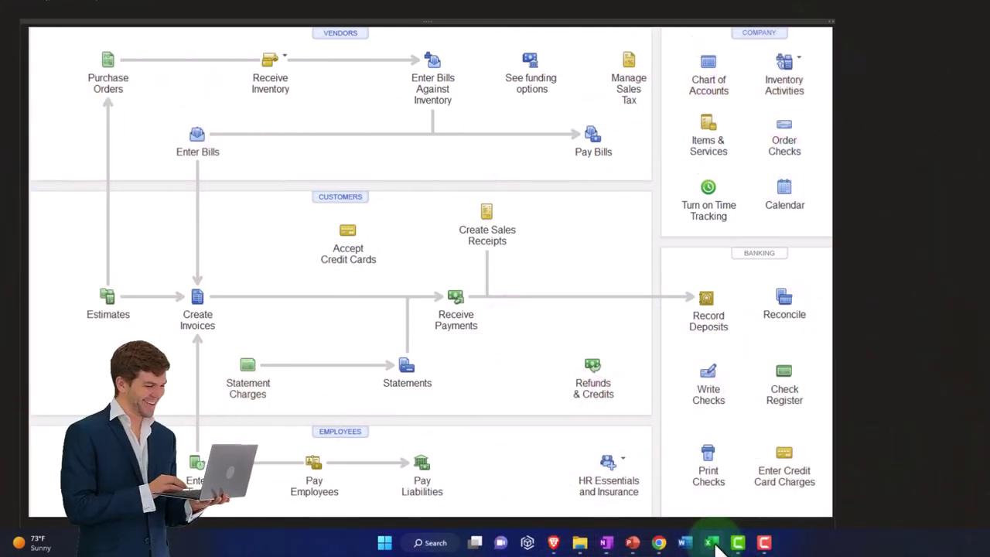
left_click(711, 543)
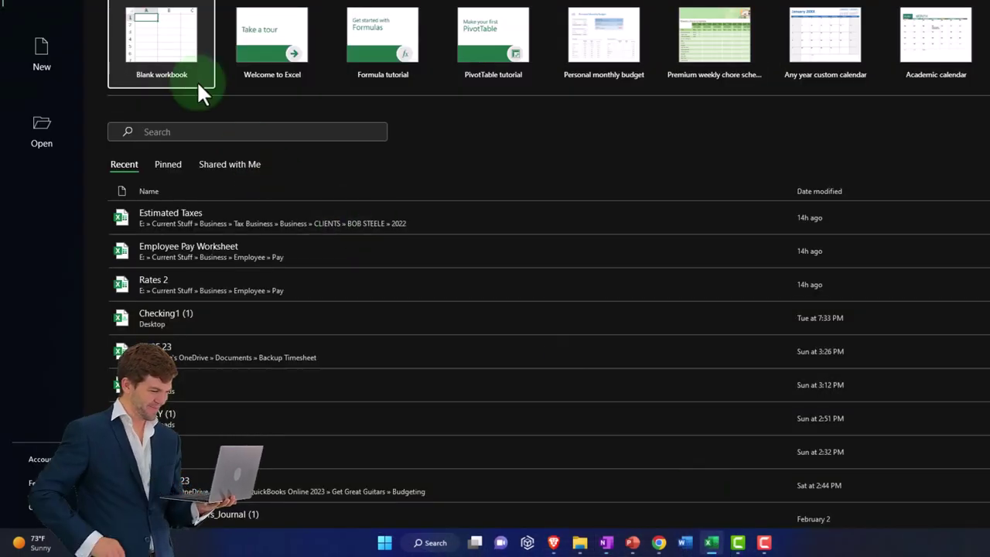
left_click(186, 66)
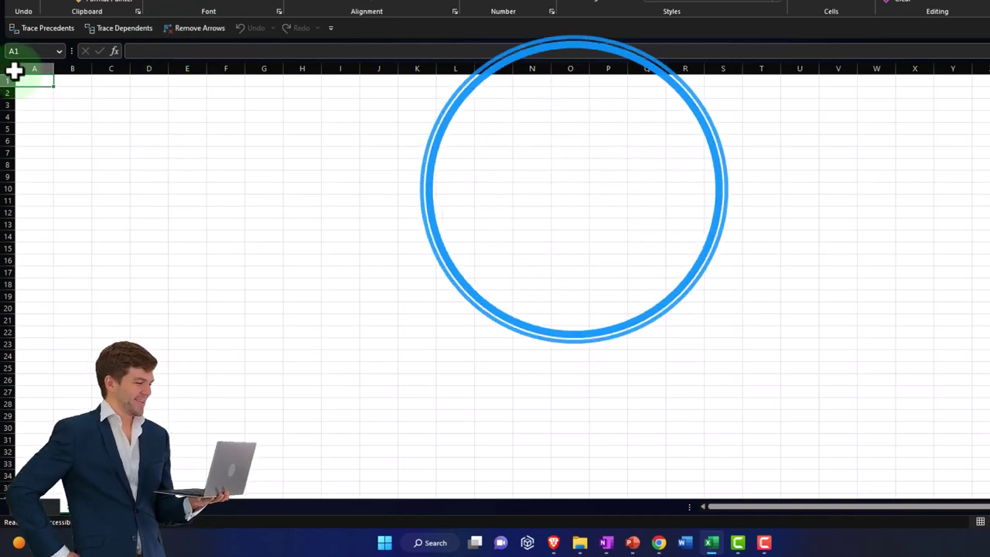
- Format the entire worksheet as Accounting with no currency symbol and zero decimal places
left_click(11, 69)
right_click(131, 166)
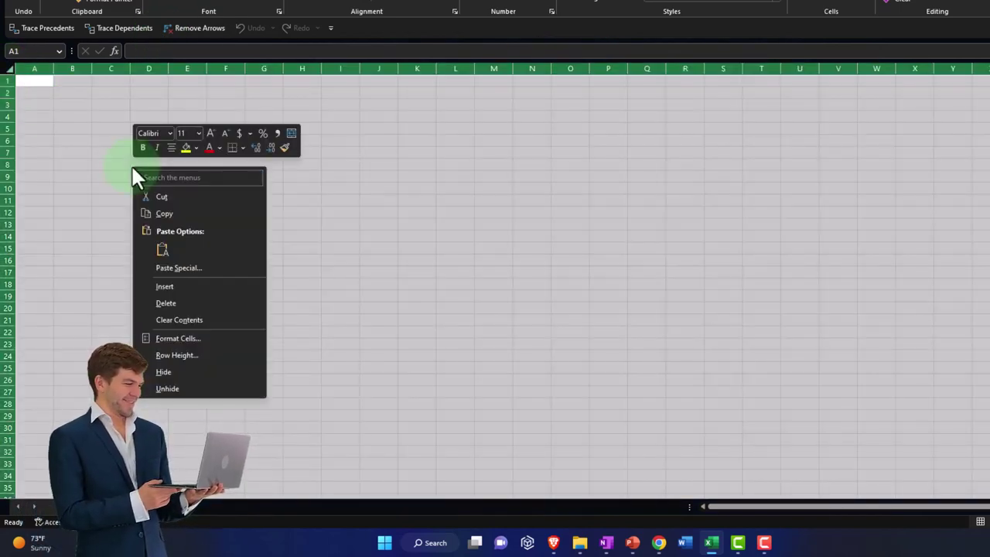
left_click(177, 340)
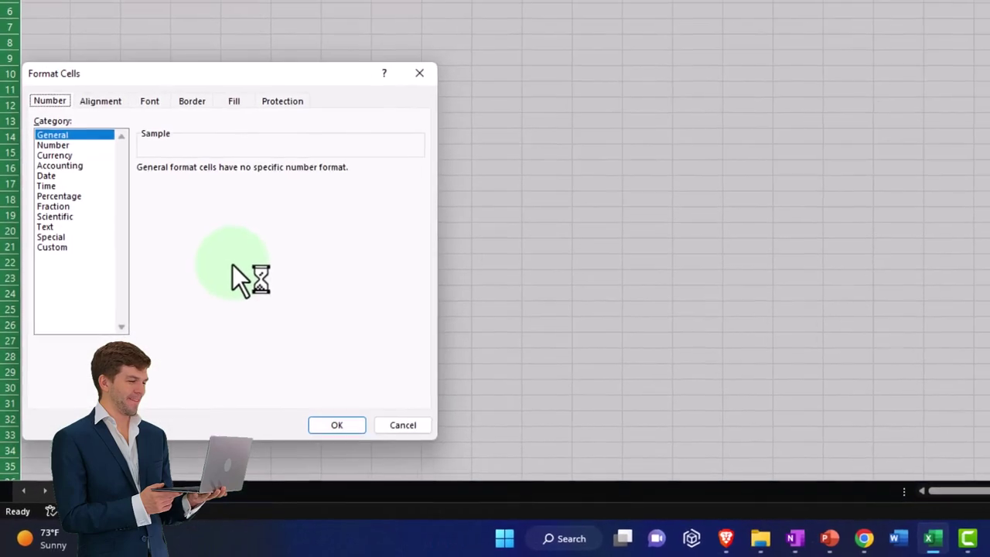
left_click(62, 165)
left_click(232, 188)
left_click(230, 201)
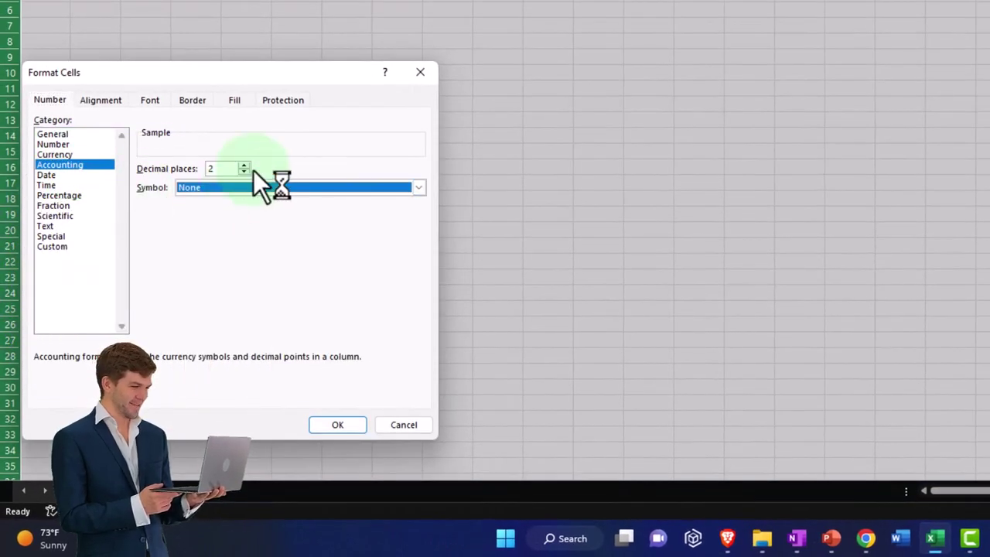
left_click(244, 172)
left_click(245, 173)
left_click(337, 424)
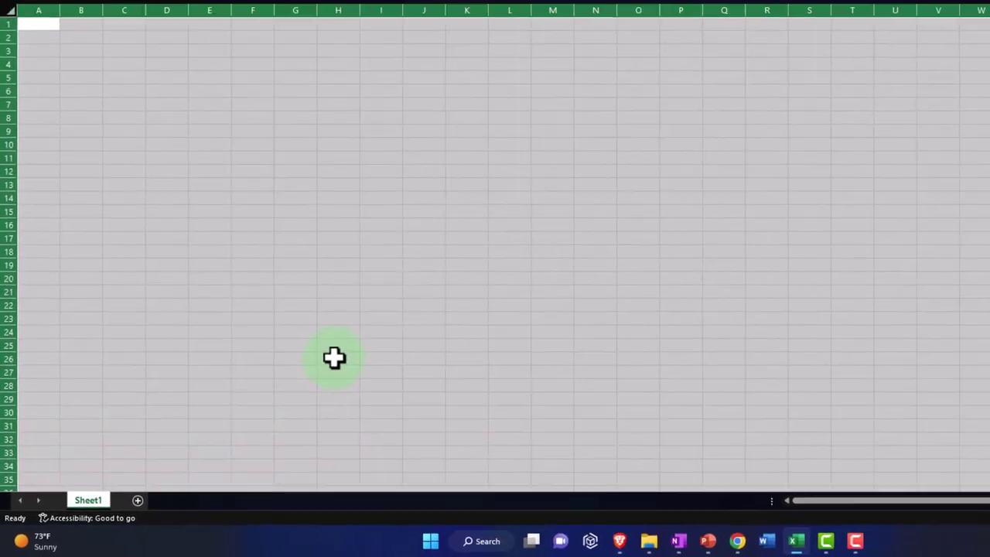
- Enter the label "Sales" in cell A1
left_click(390, 306)
scroll(293, 380, "up", 10)
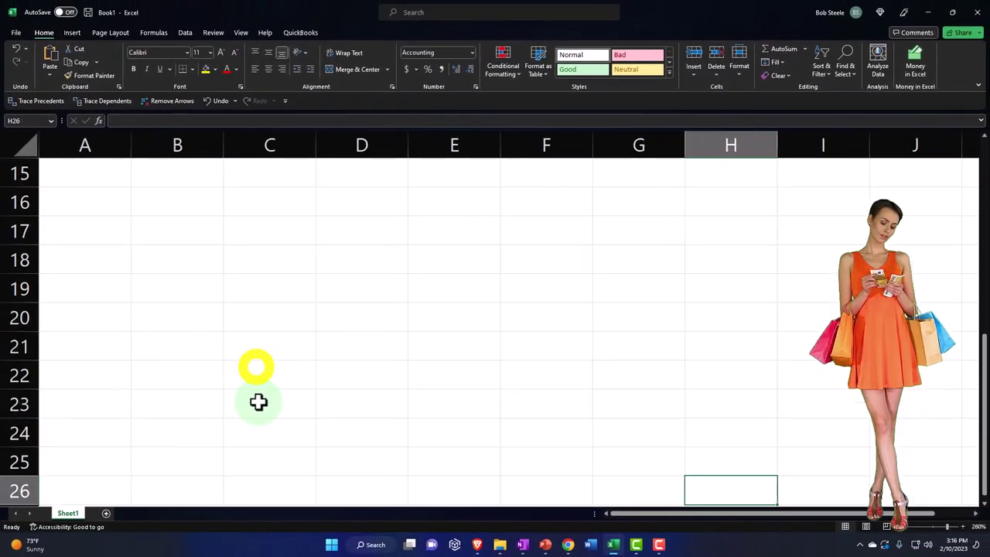
scroll(194, 419, "up", 5)
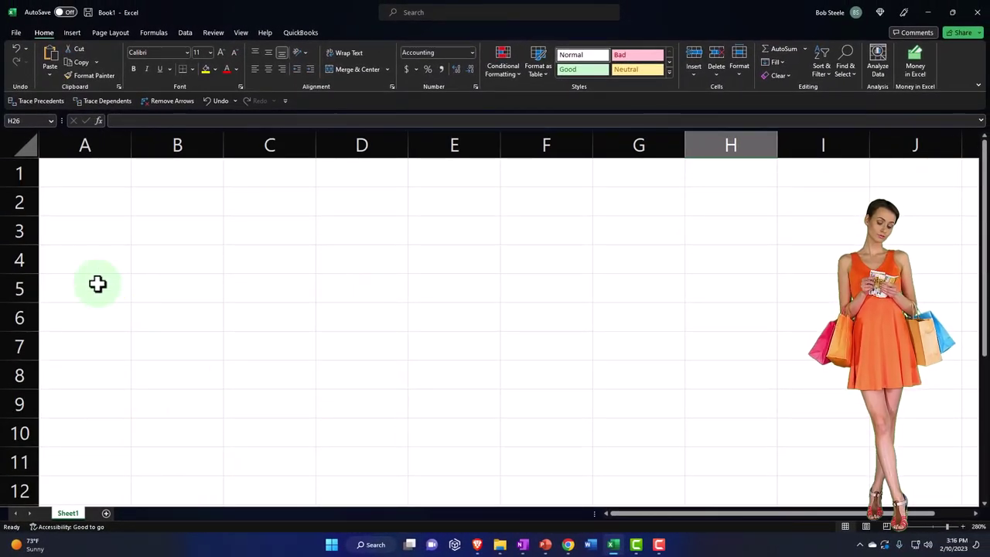
key("ctrl+Home")
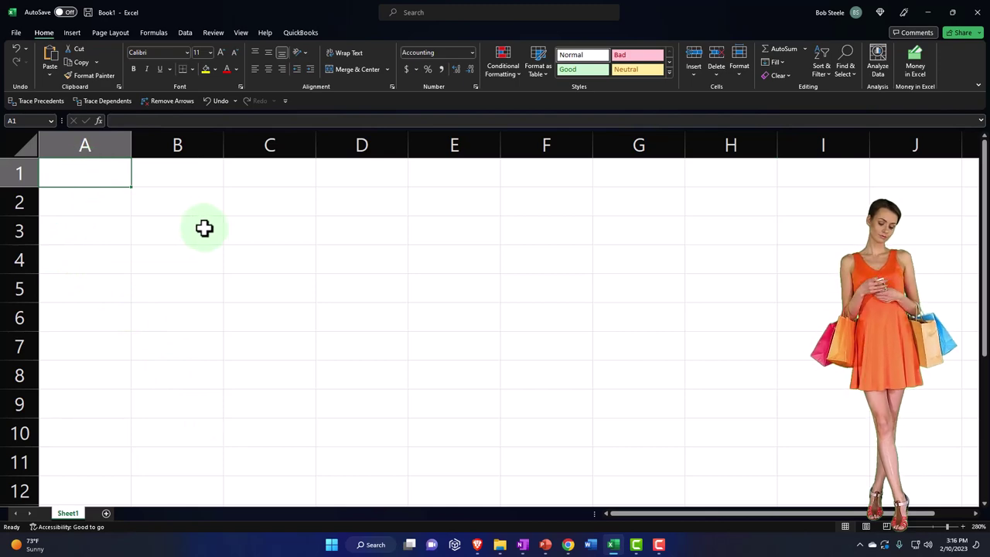
type("SDale")
key("BackSpace")
key("BackSpace")
key("BackSpace")
key("BackSpace")
type("ale")
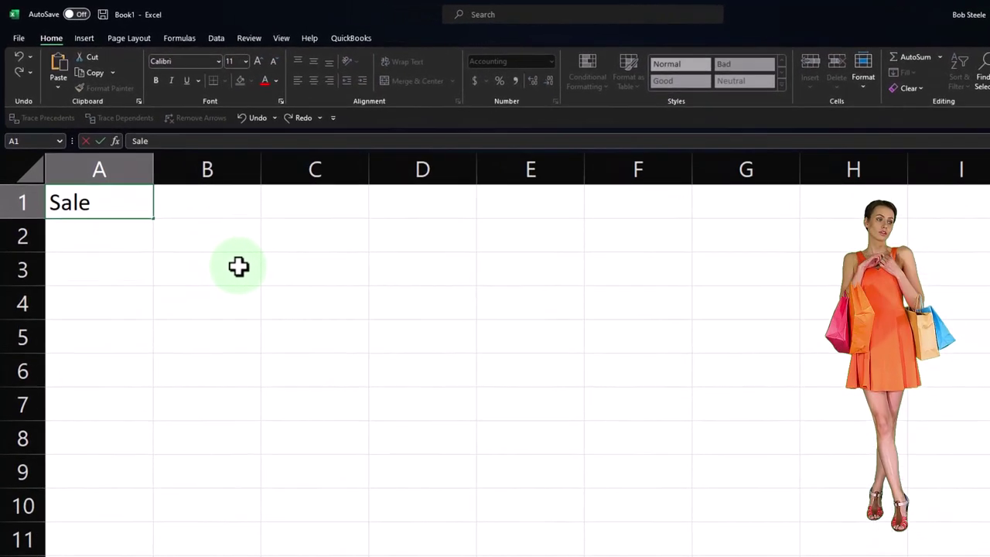
type("s")
key("Tab")
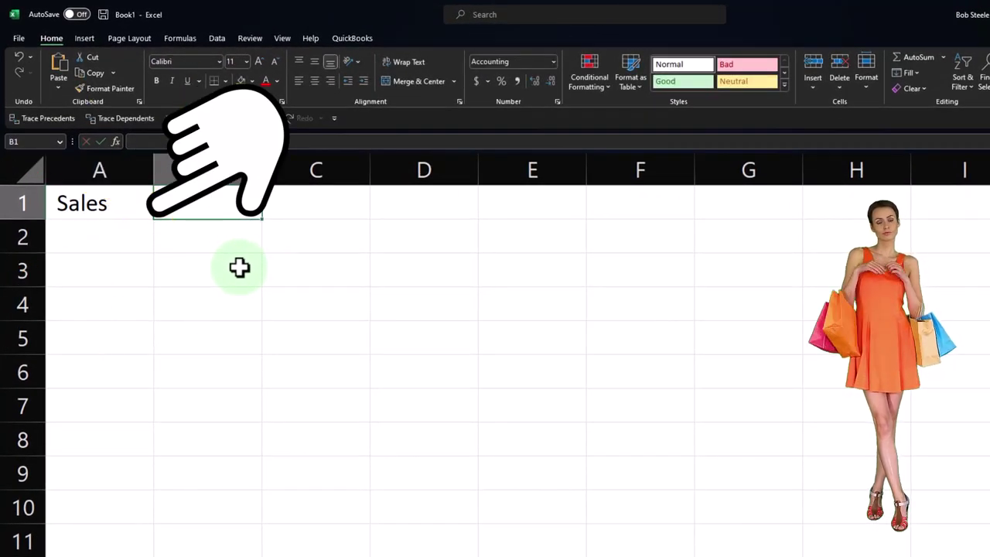
- Enter 500 as the sales amount in B1, then add the label "Sales tax rate" in A2 with 0.05 in B2
type("500")
key("Return")
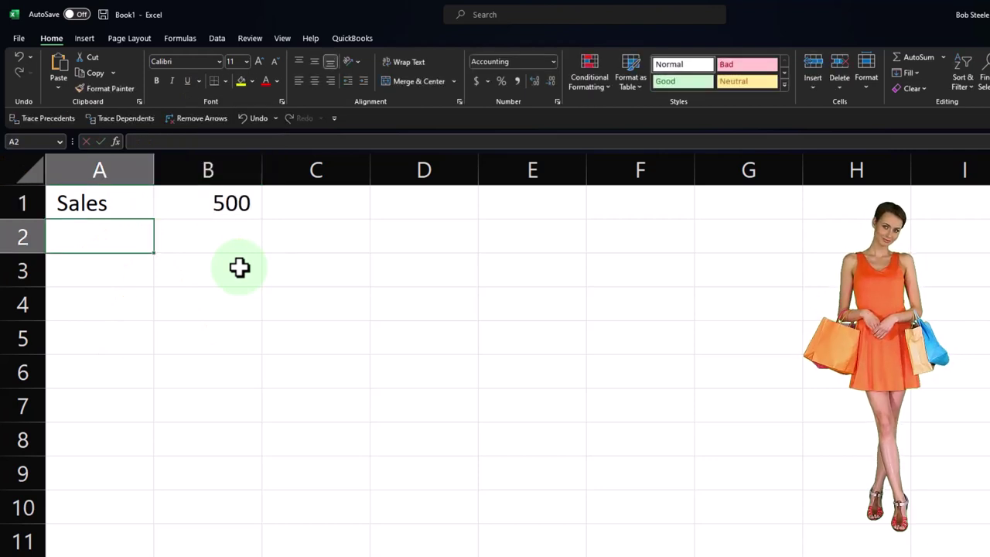
type("Sales tax")
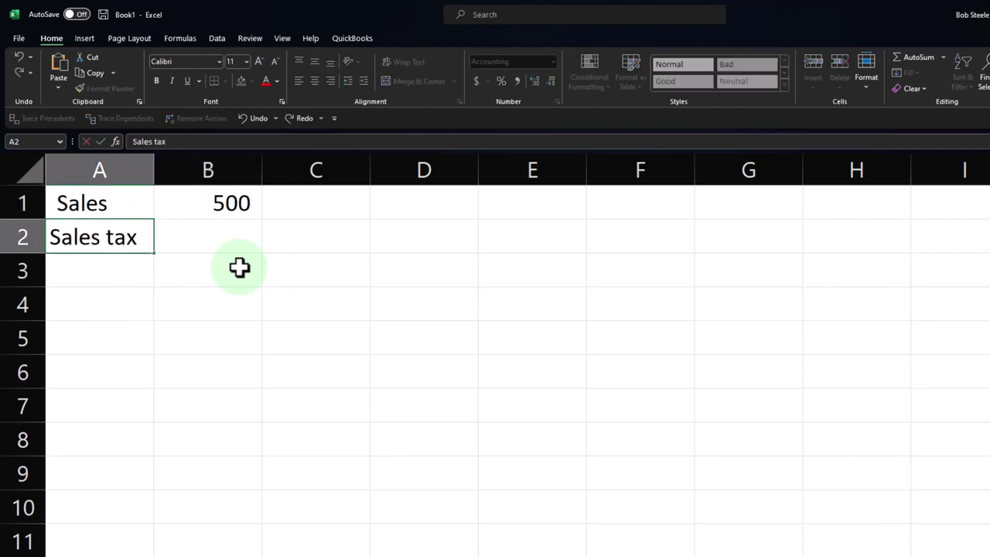
type(" rate")
key("Tab")
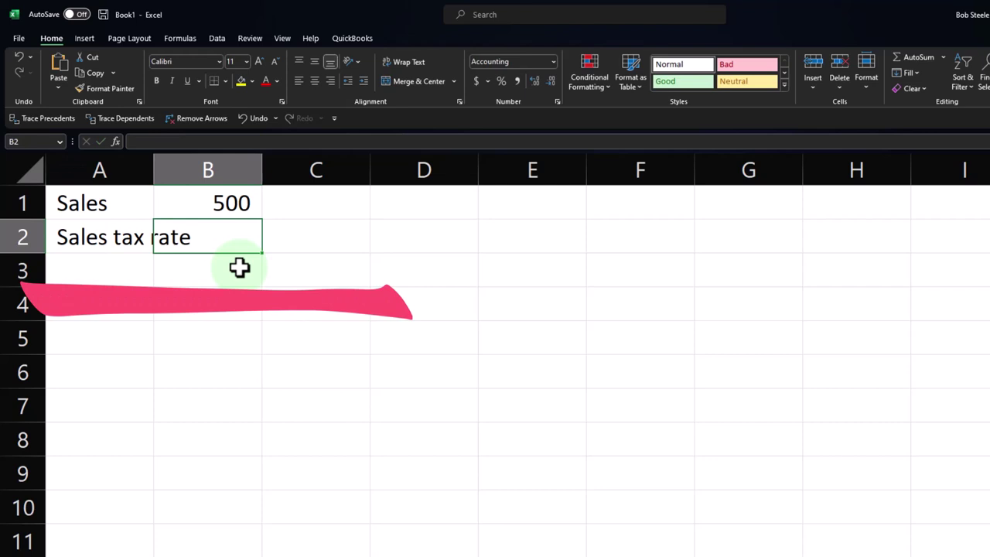
type(".08")
key("Return")
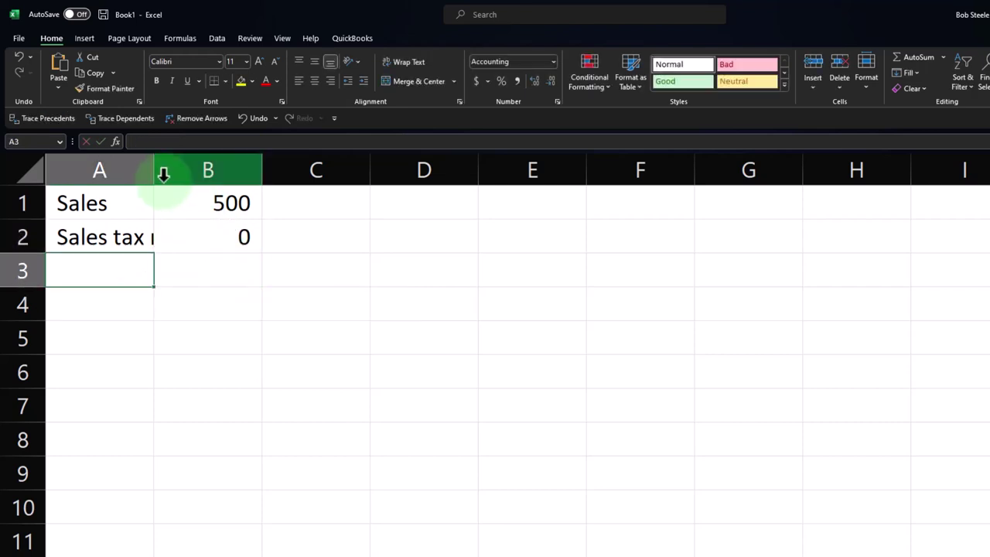
- Widen column A to fit the "Sales tax rate" label and make the entire worksheet bold
left_click_drag(154, 174, 223, 171)
left_click(31, 171)
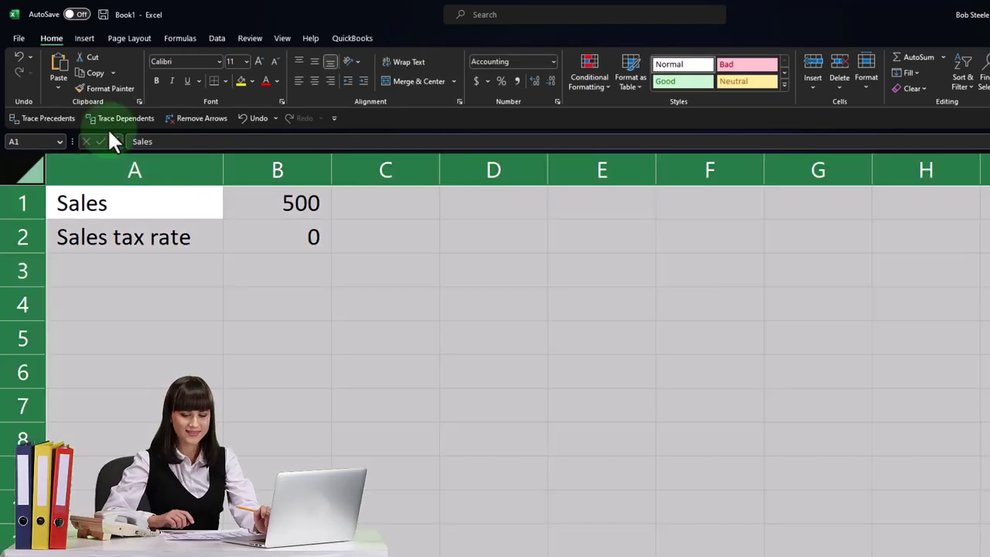
left_click(155, 81)
- Format the sales tax rate in B2 as a percentage
left_click(292, 245)
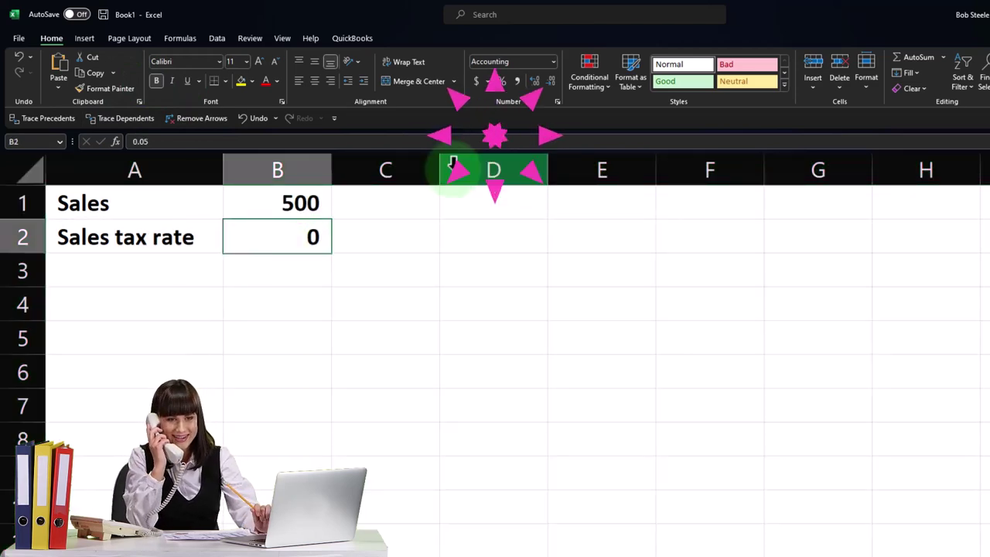
left_click(501, 80)
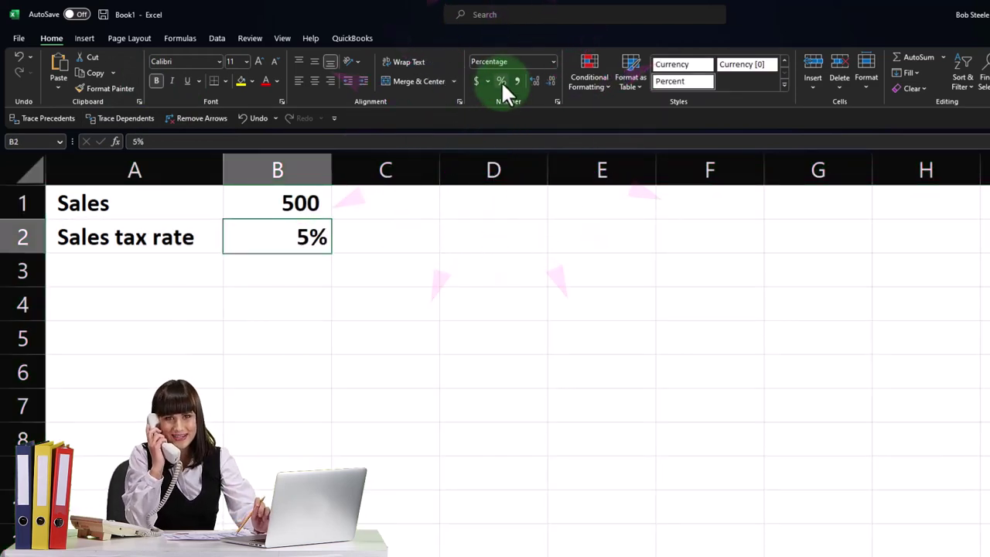
key("Return")
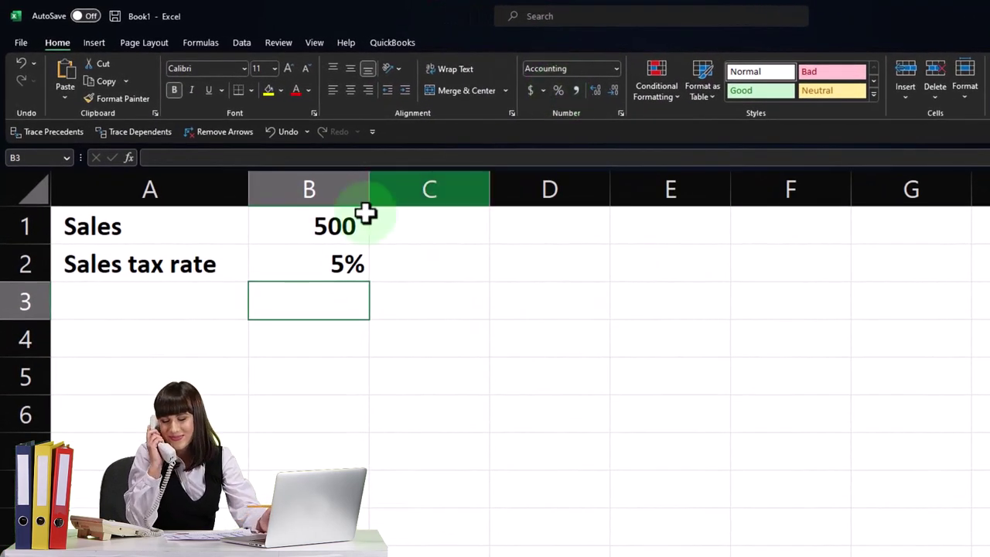
- Show two decimal places across the entire worksheet, and format the tax rate in B2 as an underlined percentage
left_click(31, 187)
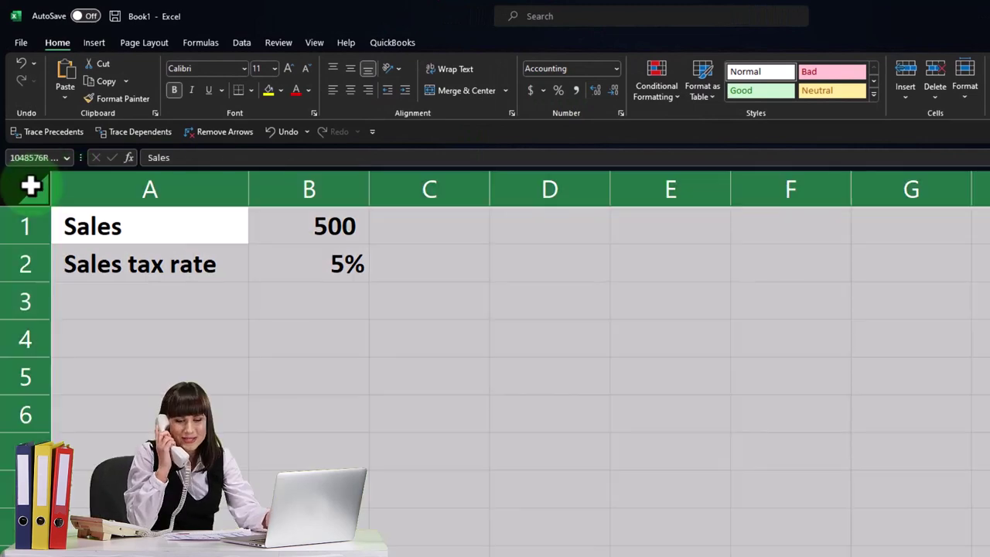
left_click(595, 87)
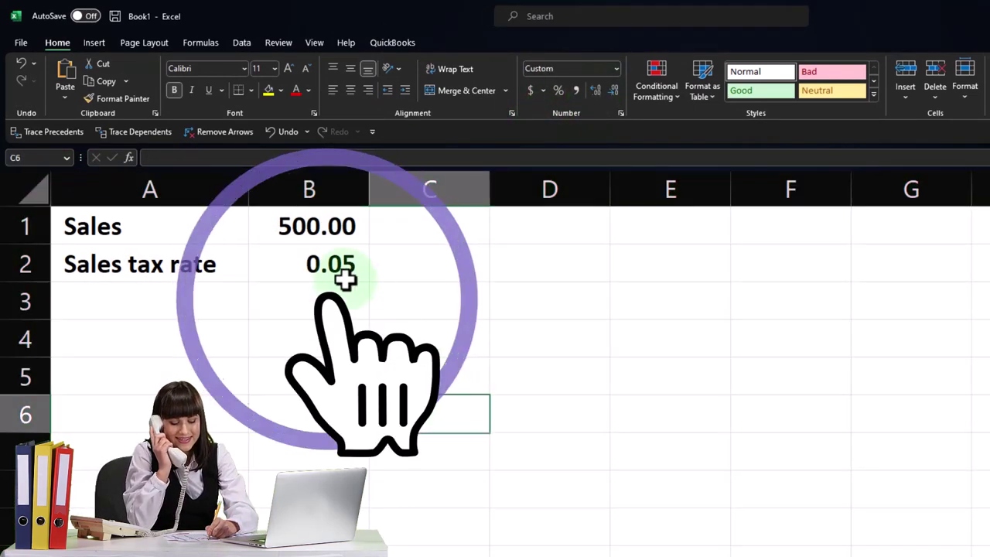
left_click(309, 264)
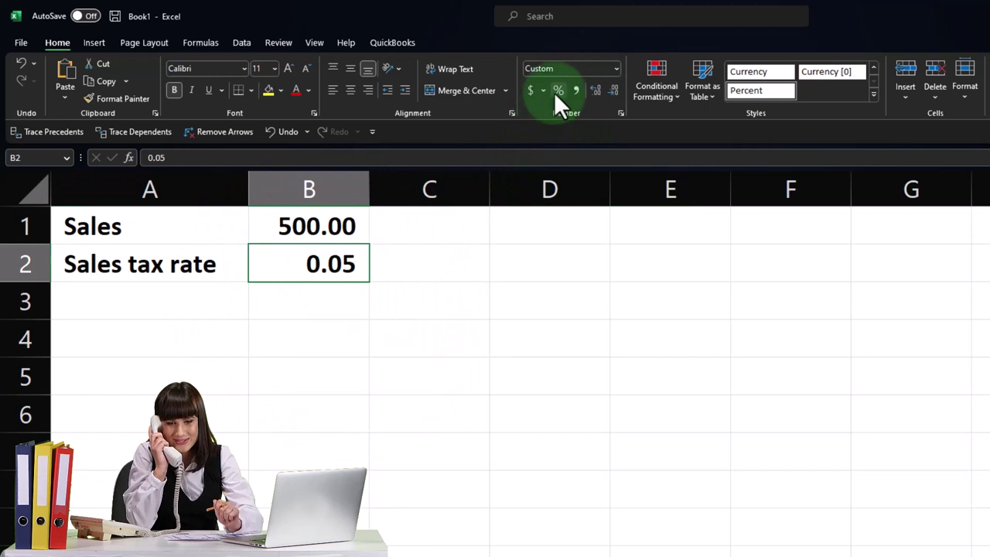
key("Return")
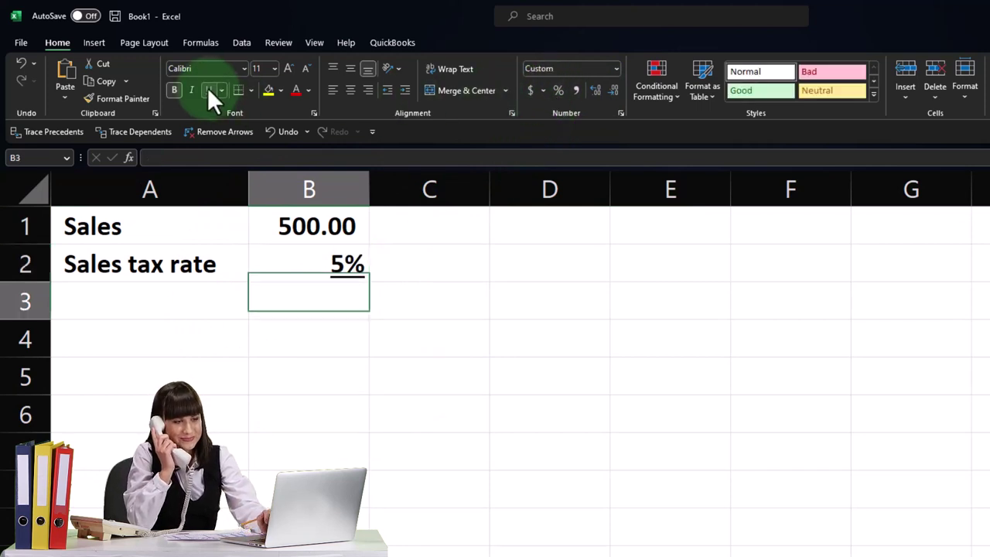
- Calculate the sales tax in B3 by multiplying the sales amount by the tax rate with =B1*B2
type("=")
key("Up")
key("Up")
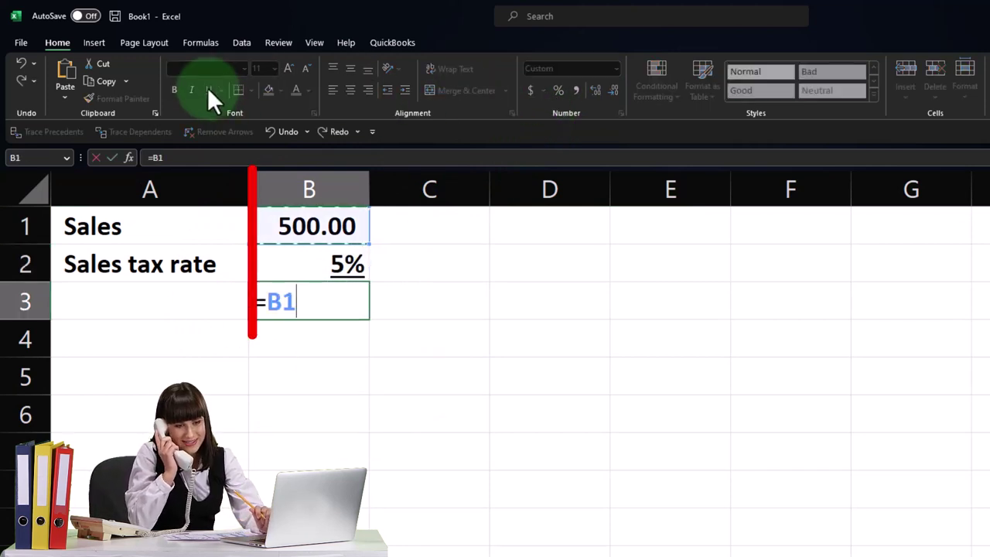
type("*")
key("Up")
key("Return")
- Enter the labels "Sales tax" in A3 and "Total price" in A4
key("Up")
key("Left")
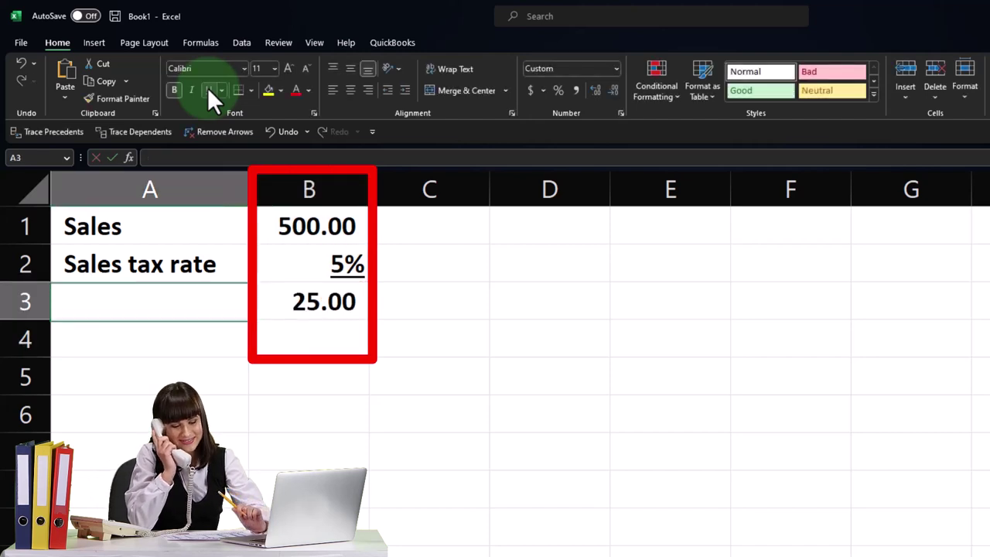
type("Sales tax")
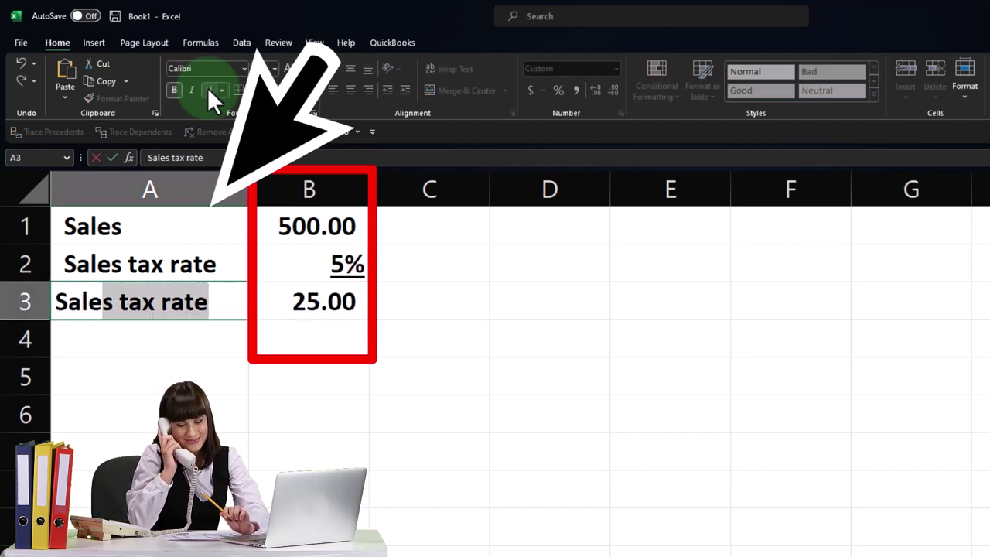
key("BackSpace")
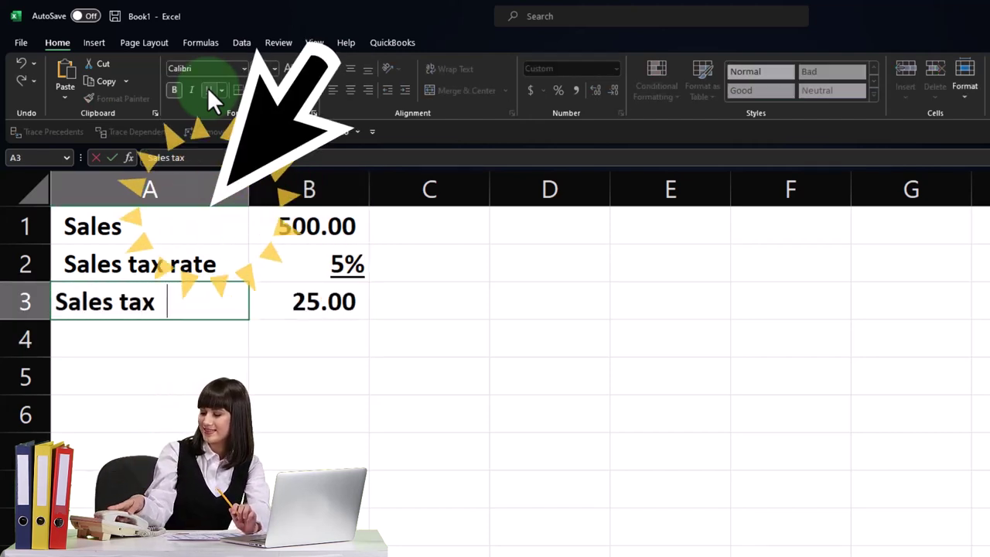
key("Return")
type("T")
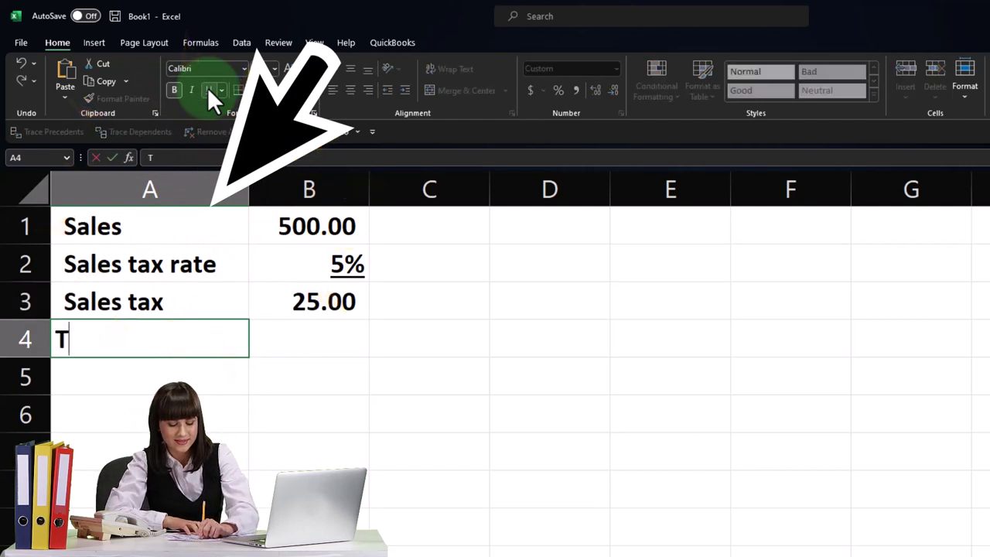
type("otal price")
key("Tab")
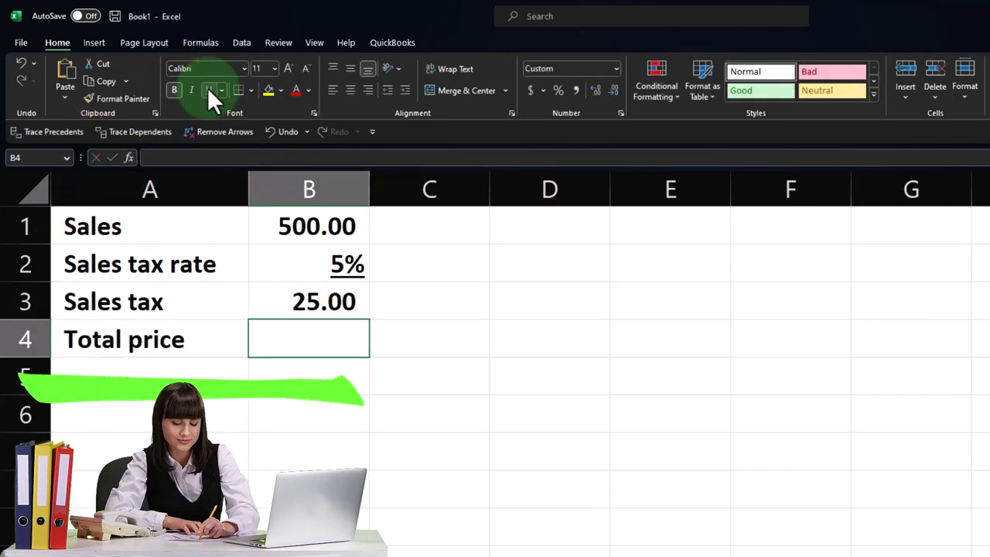
- Try the formula =B1*B3 for the total price in B4, check it, and undo the entry
type("=")
key("Up")
key("Up")
key("Up")
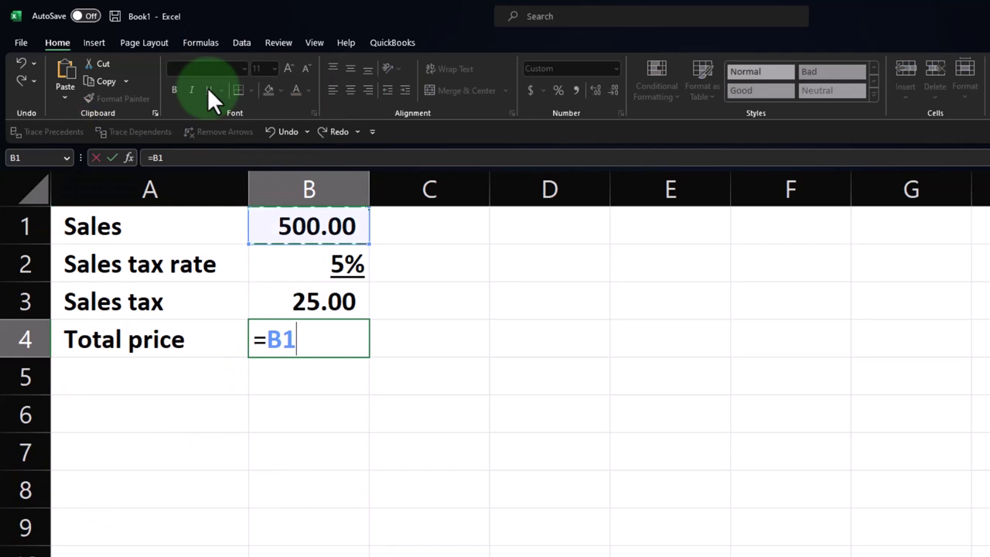
type("*")
key("Up")
key("Return")
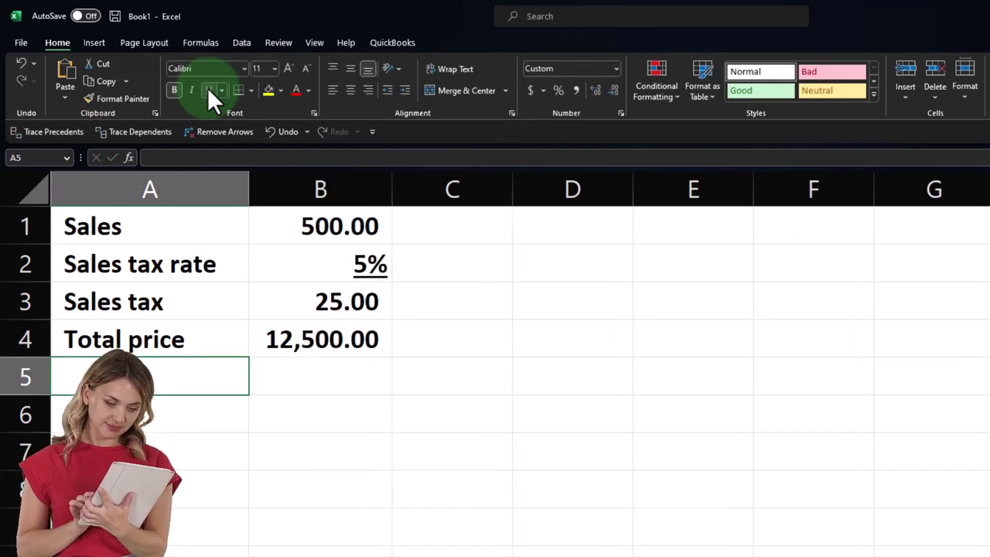
key("Up")
key("Right")
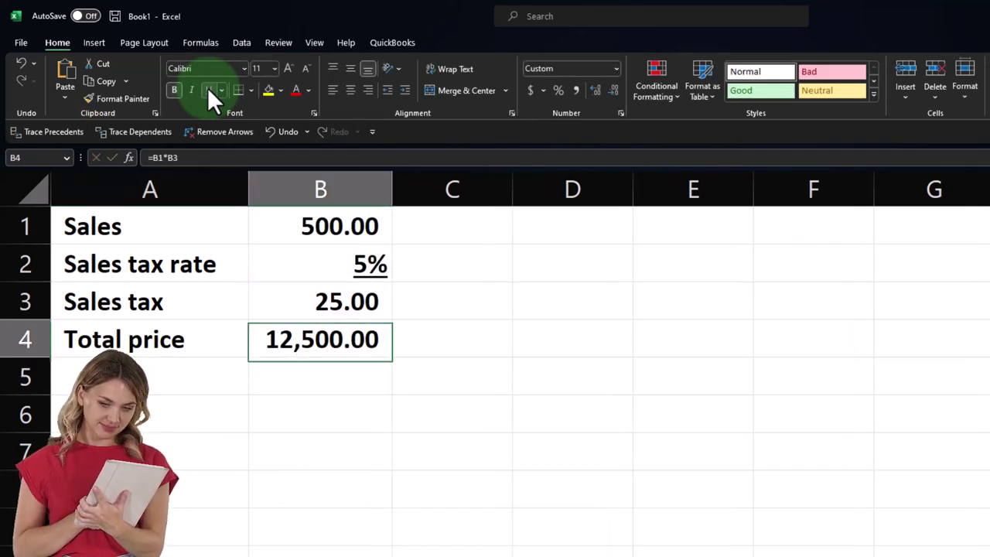
left_click(26, 66)
- Calculate the total price in B4 by adding the sales amount in B1 and the sales tax in B3
type("=")
key("Up")
key("Up")
key("Up")
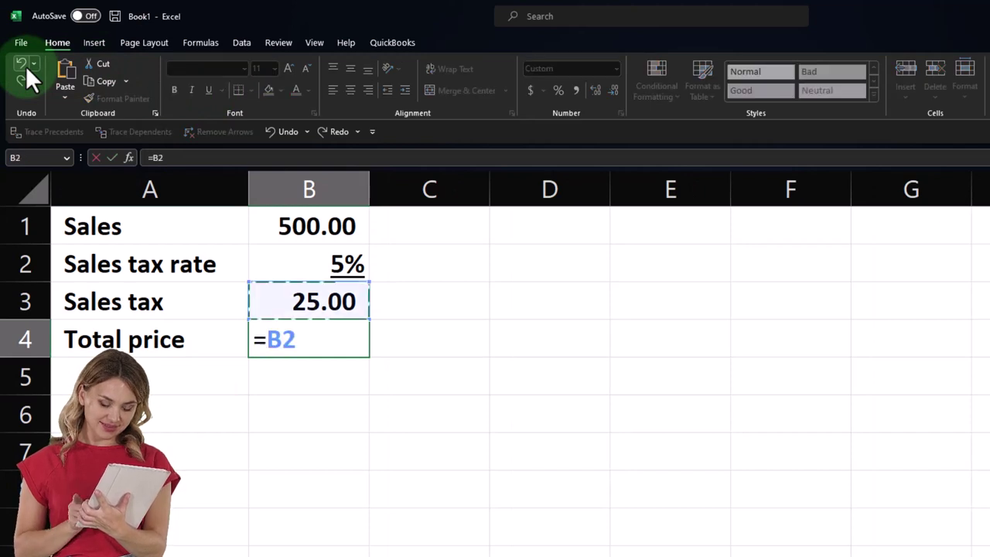
type("+")
key("Up")
key("Return")
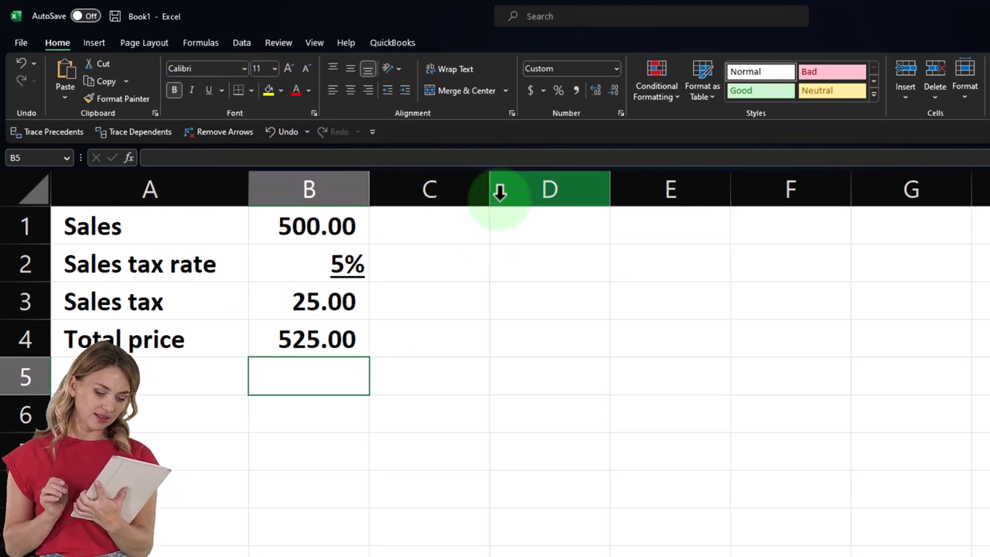
- Narrow column C into a thin spacer and link D1 and E1 to the Sales label and amount in A1 and B1
left_click_drag(490, 185, 380, 189)
left_click(447, 229)
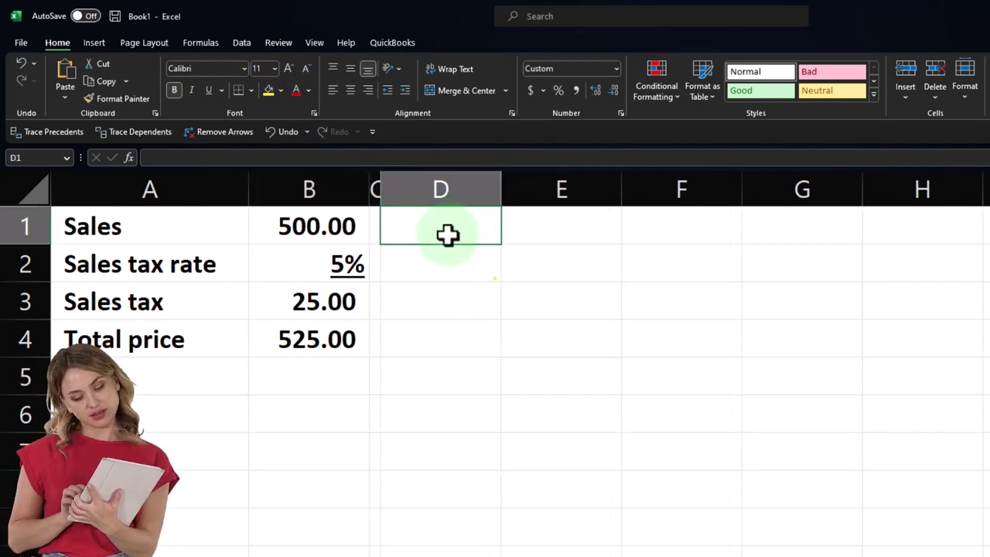
type("+A1")
key("Tab")
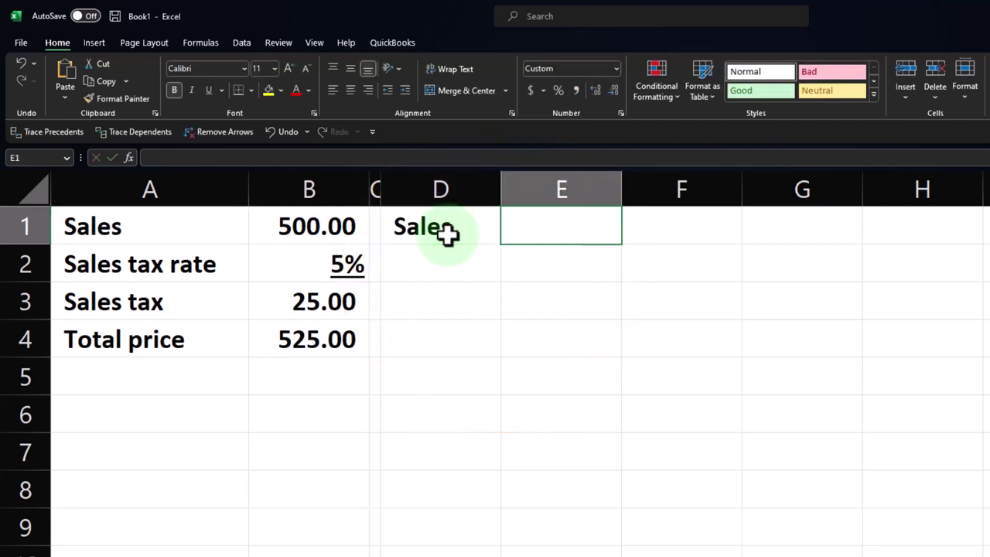
type("+")
left_click(447, 235)
key("Return")
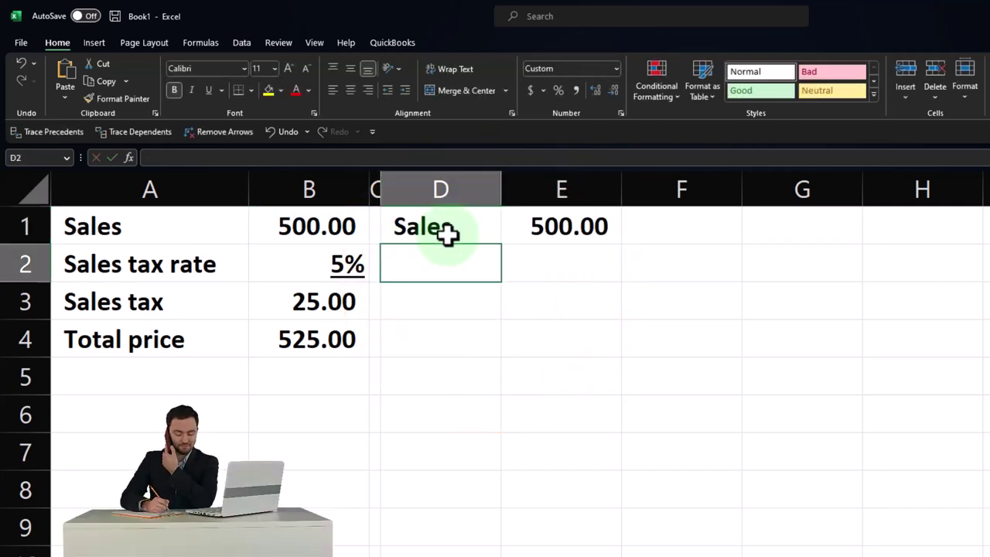
- Enter the label "100% + sales tax rate" in D2 and fit column D's width to it
type("100% +")
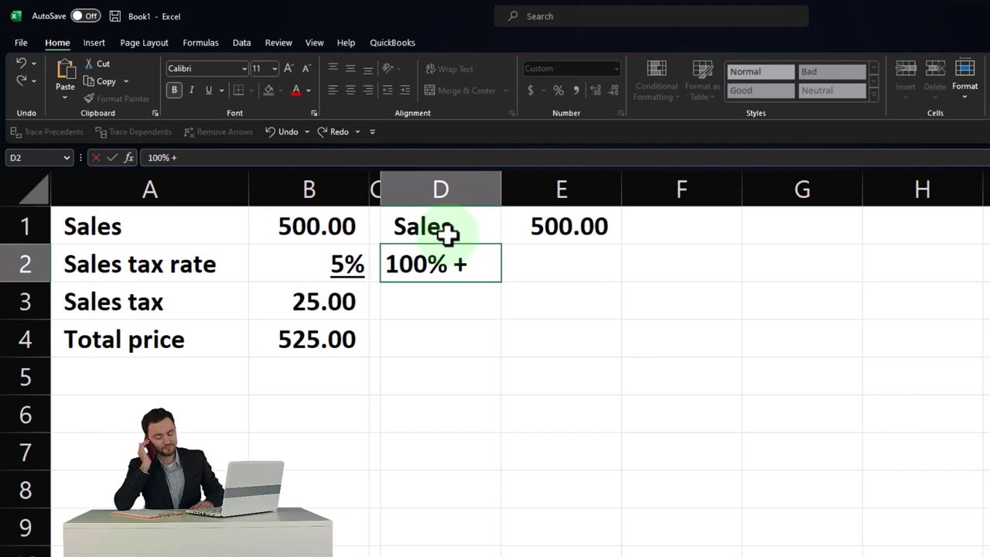
type("sa")
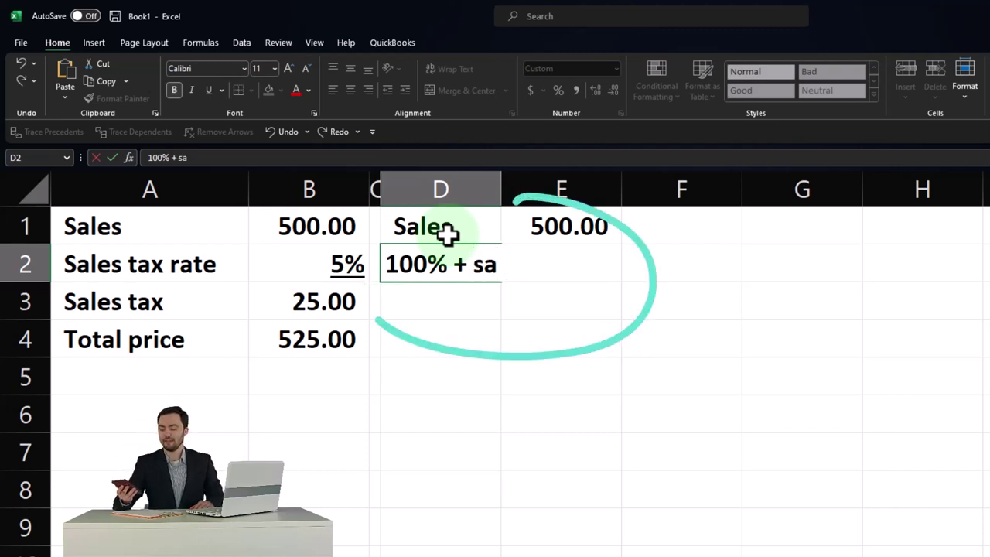
type("les ta ")
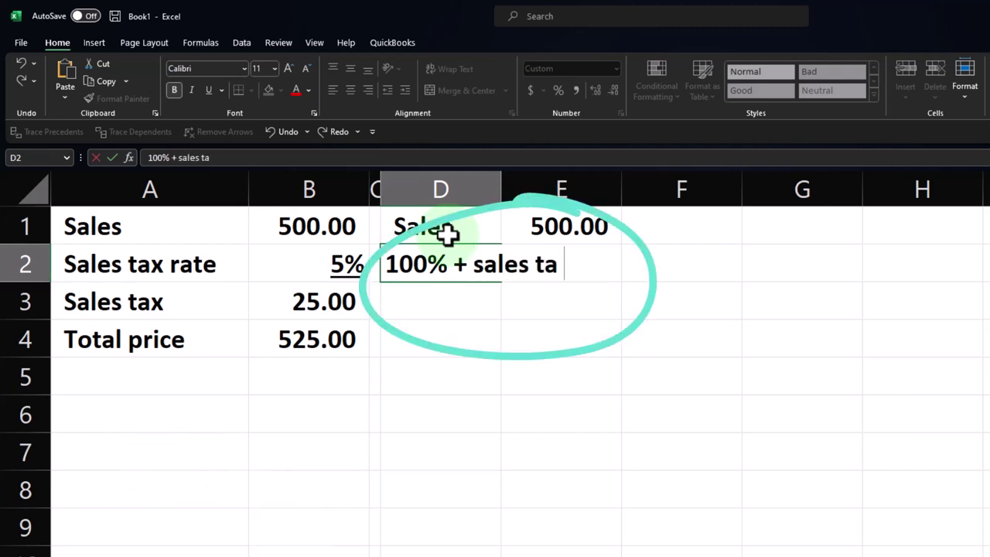
type("x rate")
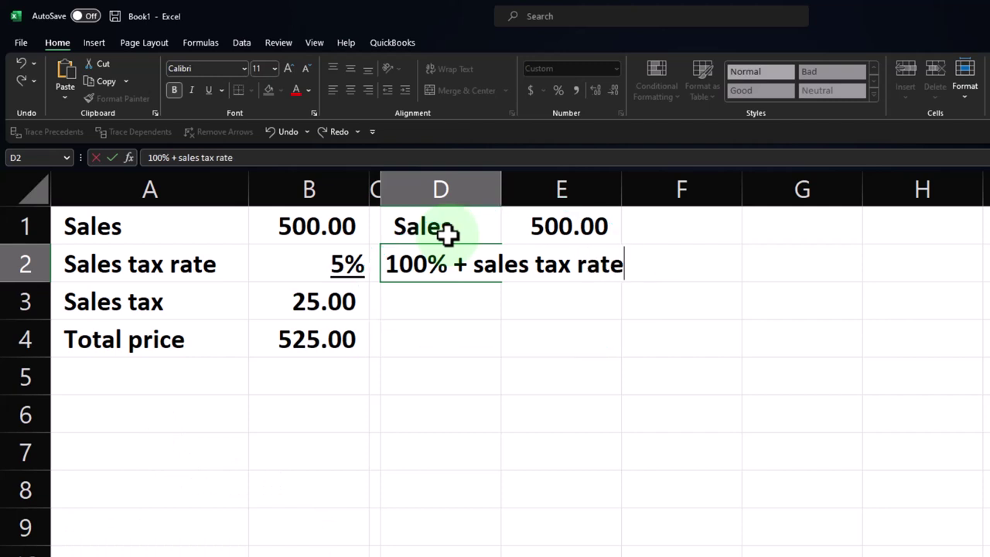
key("Return")
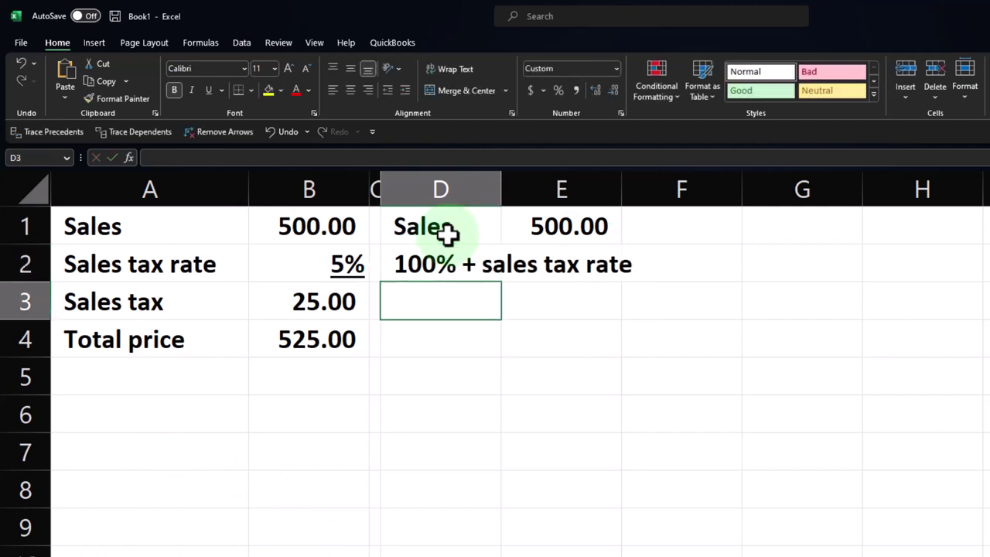
double_click(501, 188)
- Calculate 100% plus the sales tax rate in E2 with the formula =1+0.05
left_click(726, 272)
type("=")
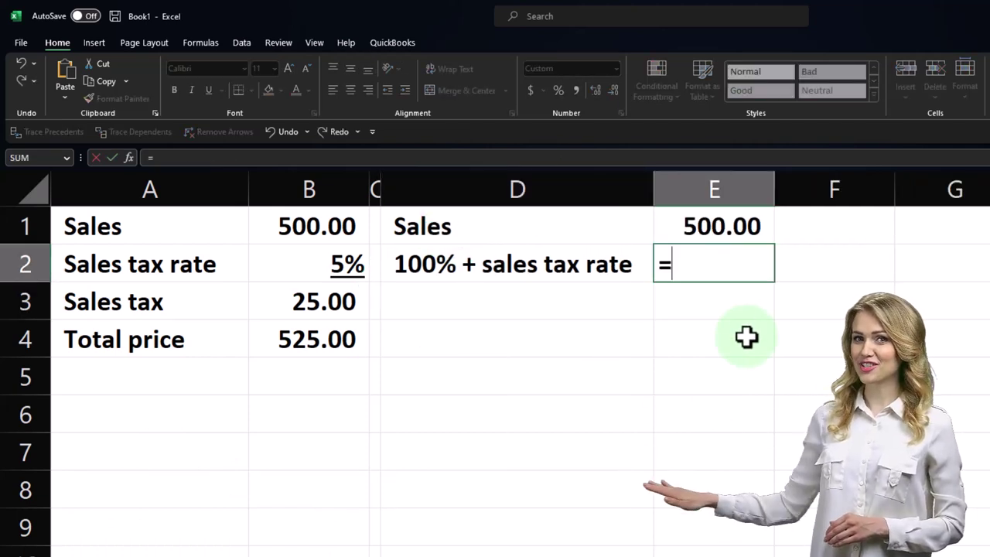
type("1*.")
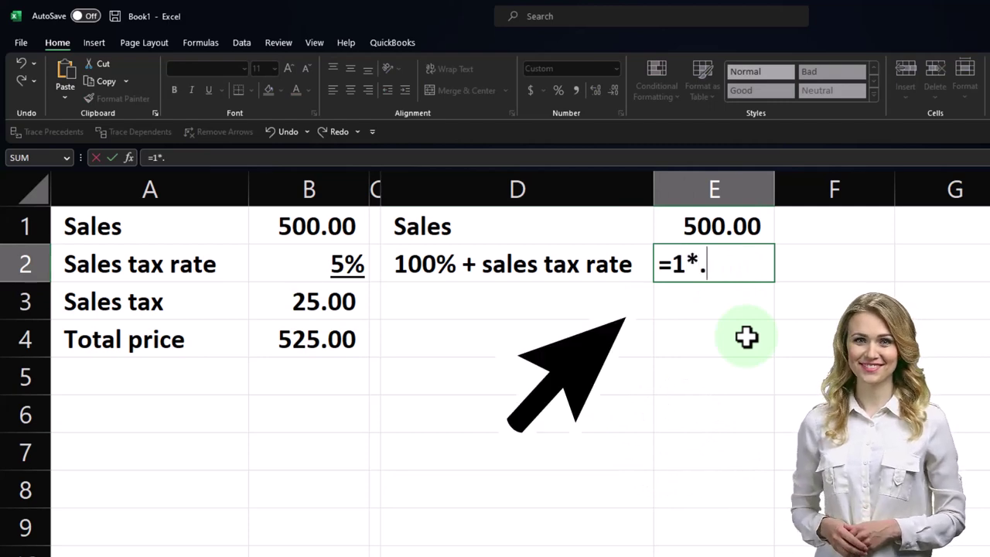
key("BackSpace")
key("BackSpace")
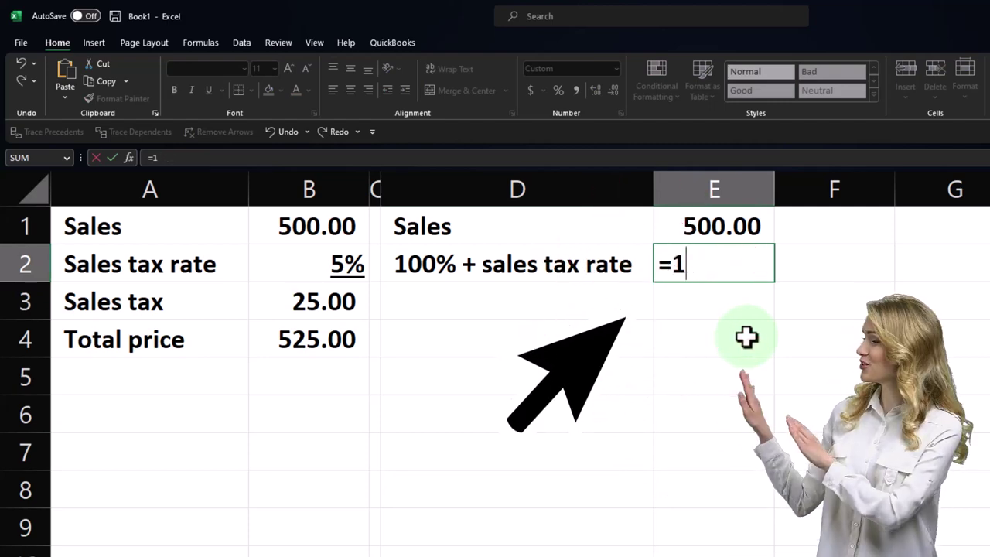
type("+1.0")
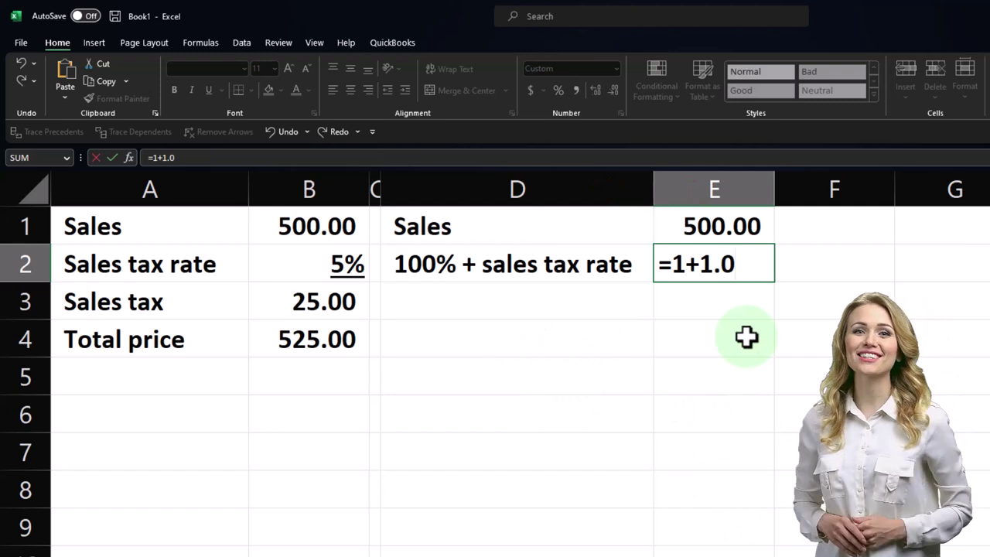
key("BackSpace")
key("BackSpace")
key("BackSpace")
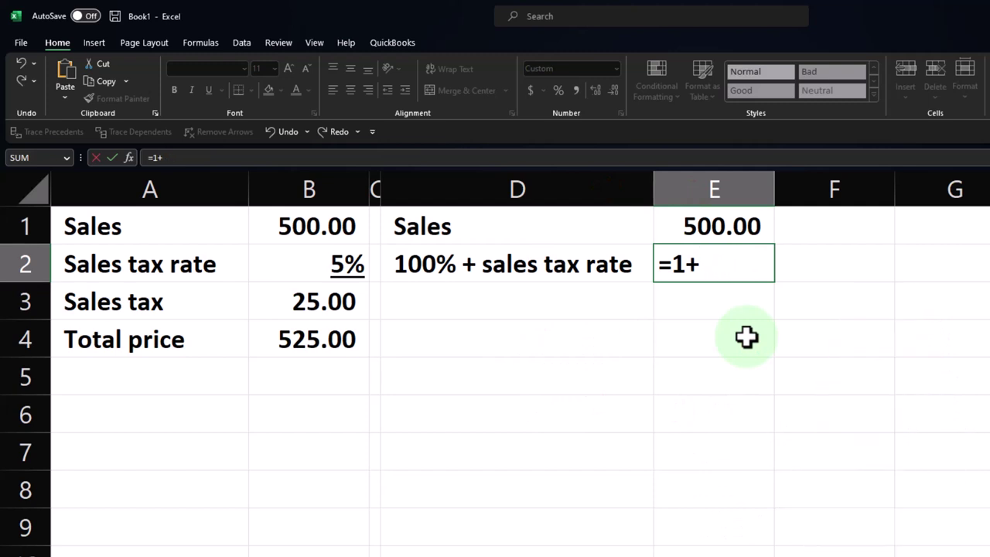
key("Return")
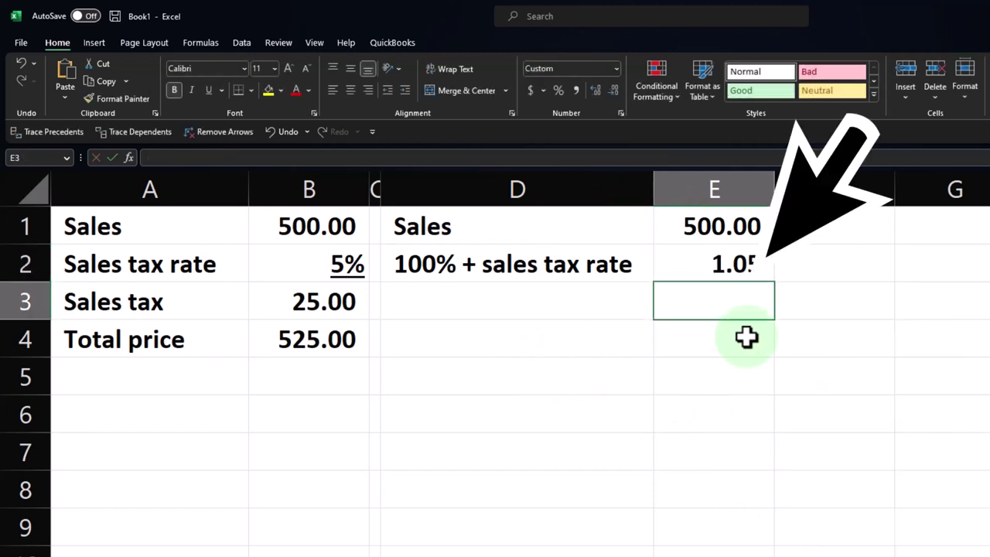
- Format the combined rate in E2 as a percentage and underline it
left_click(748, 276)
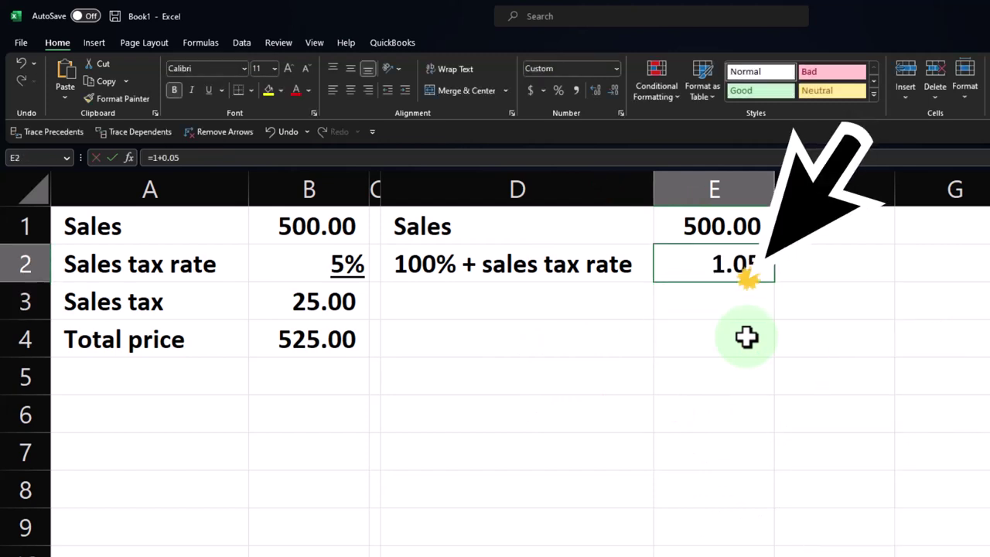
left_click(562, 90)
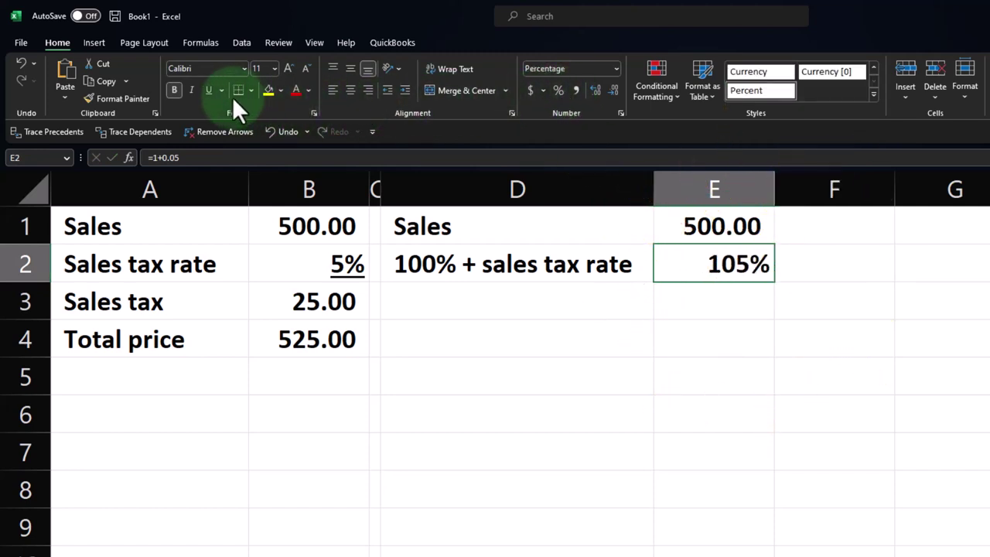
key("Return")
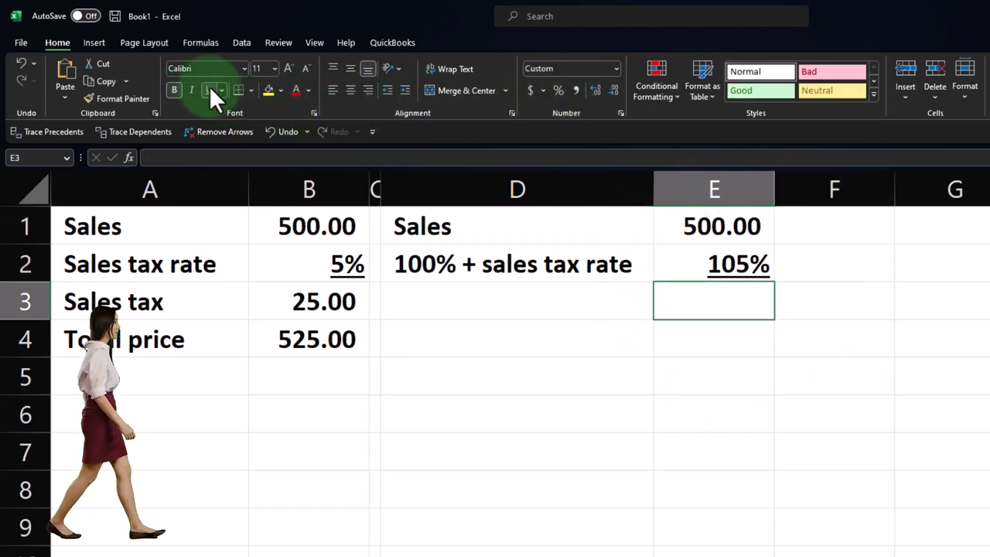
- Calculate the total price in E3 by multiplying the sales amount in E1 by the rate in E2
type("=")
key("Up")
key("Up")
type("*")
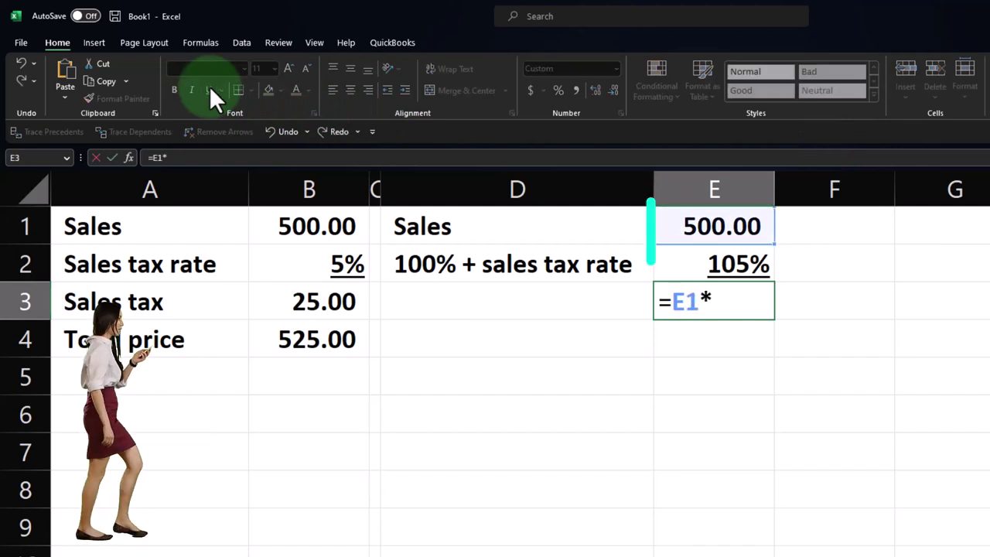
key("Up")
key("Return")
- Label the result in D3 by linking the cell to the "Total price" label in A4
key("Up")
key("Left")
type("+")
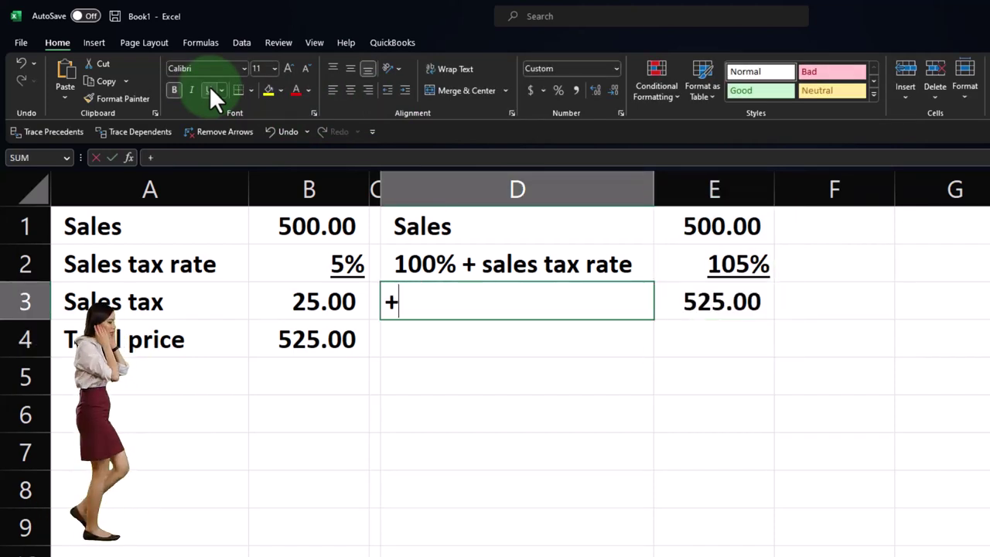
key("Left")
key("Left")
key("Left")
key("Down")
key("Return")
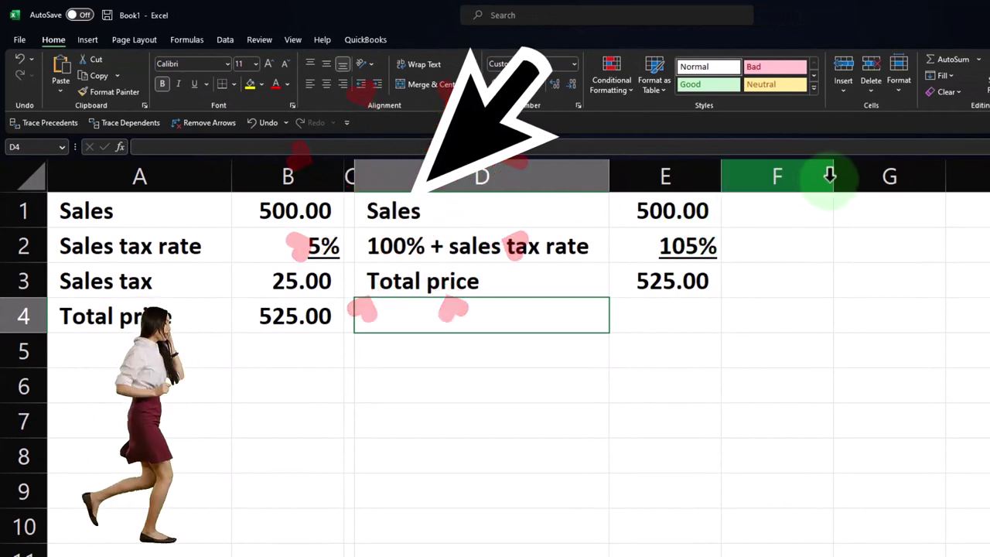
- Narrow column F into a thin spacer and enter the label "Sales including tax" in G1
left_click_drag(834, 176, 732, 177)
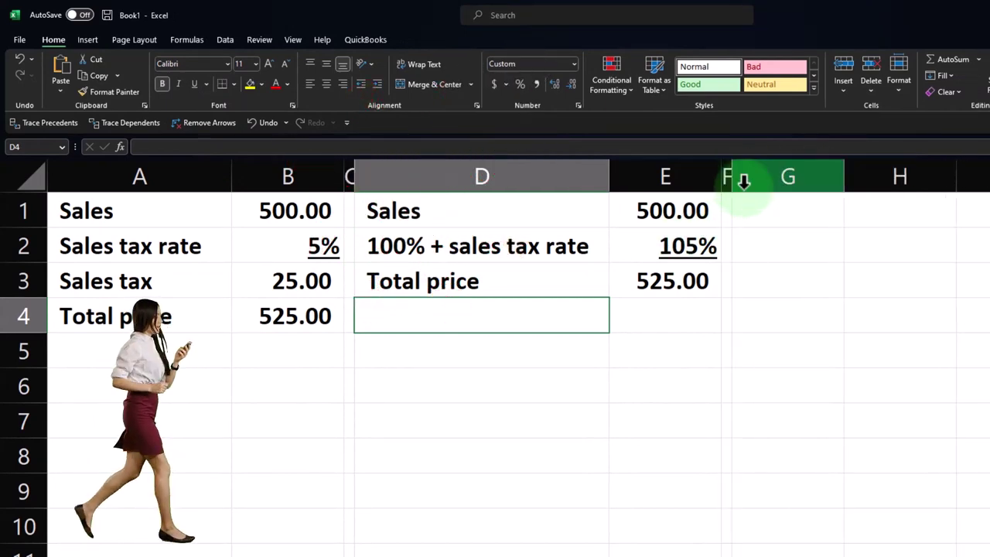
left_click(770, 208)
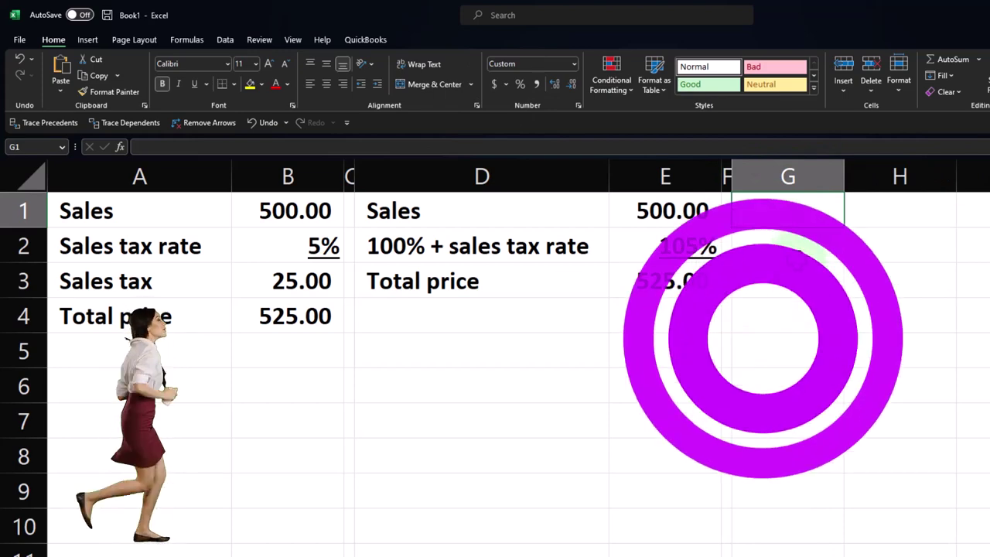
type("Sales i")
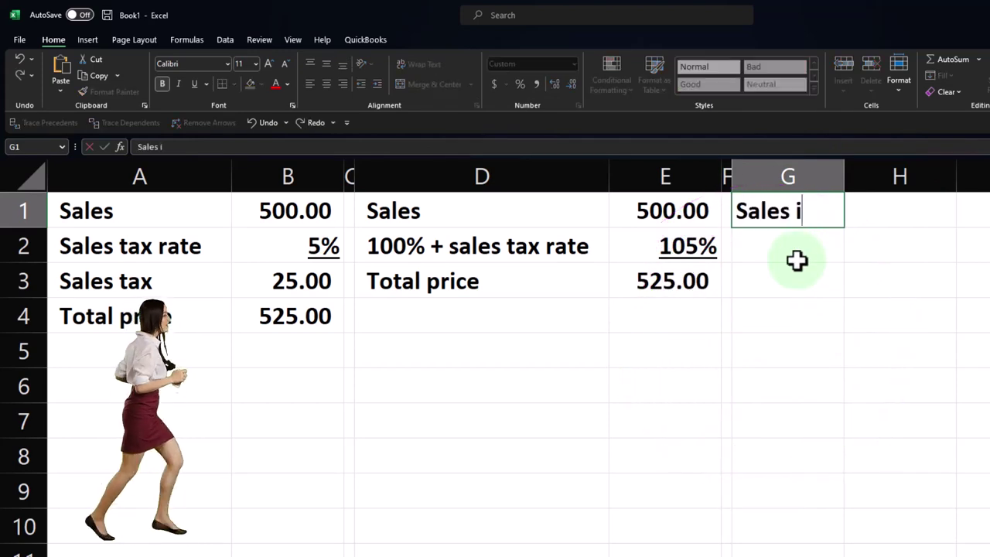
type("ax")
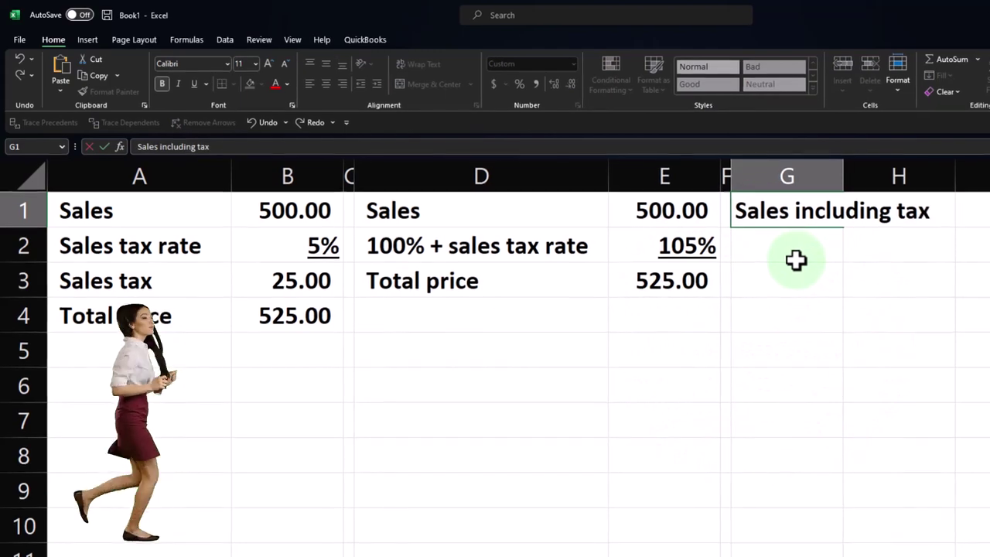
key("Tab")
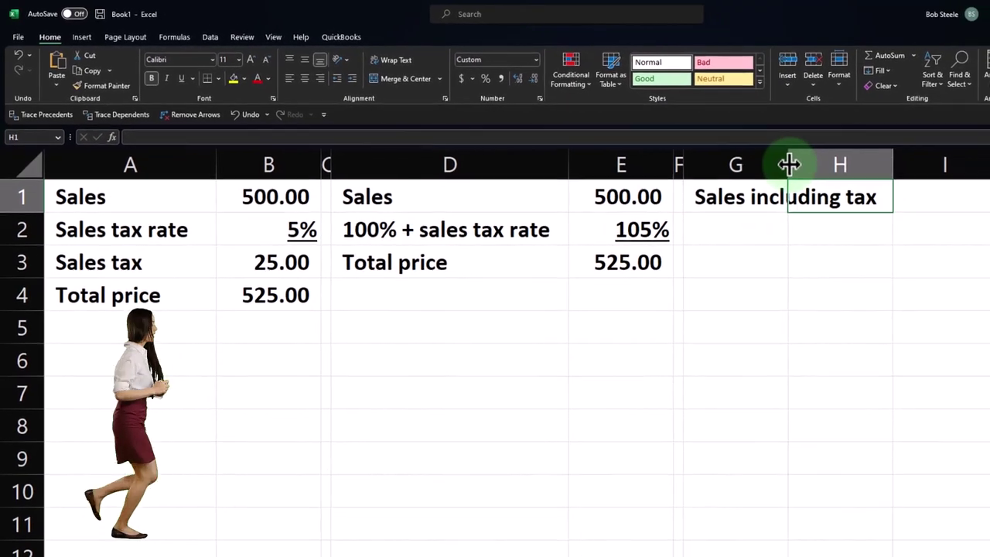
- Widen column G to fit its label and link H1 to the total price in E3
left_click_drag(789, 164, 889, 166)
type("=F1")
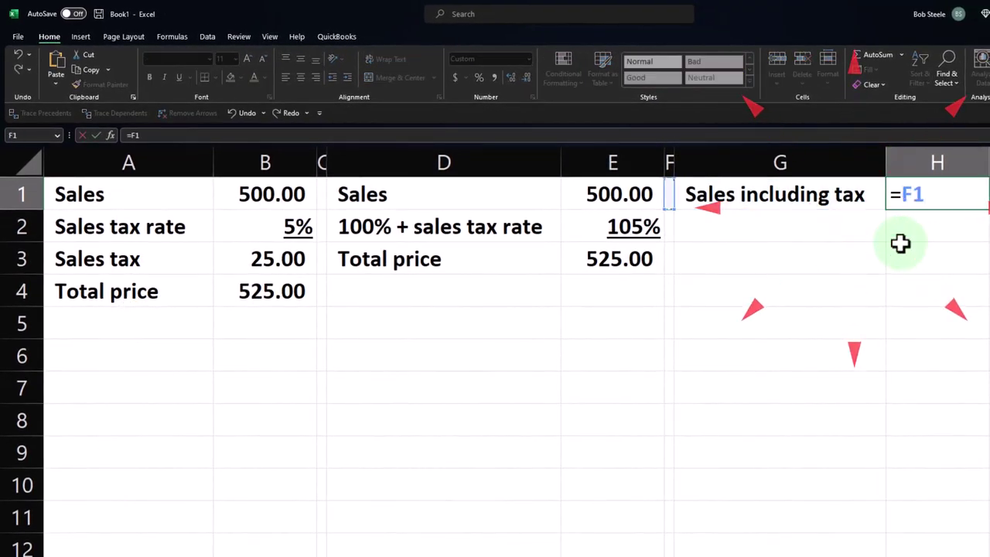
key("Return")
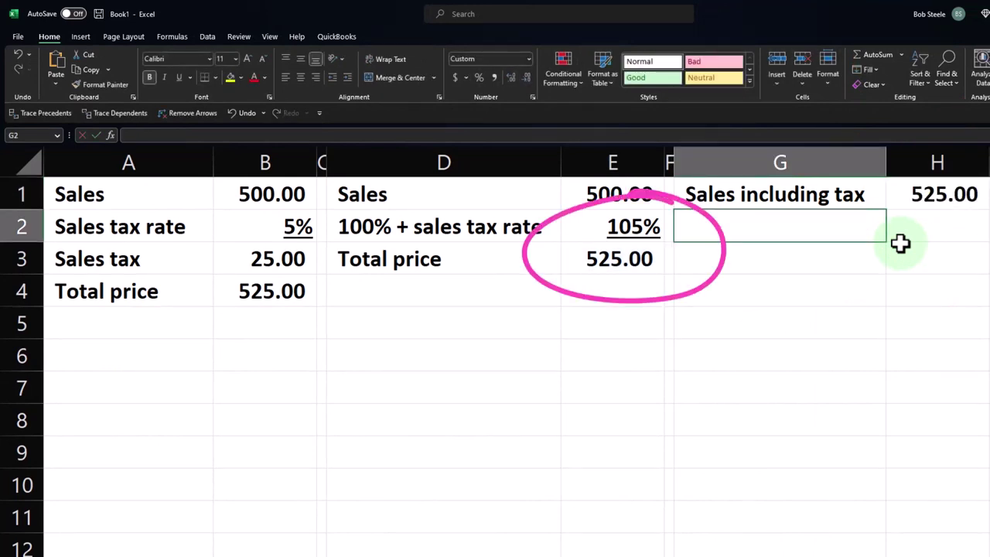
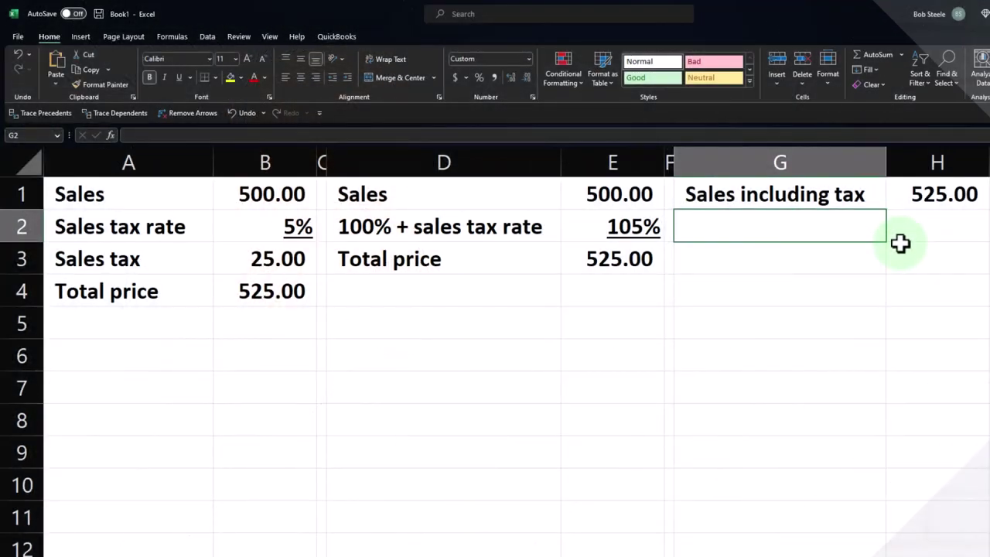
- Link G2 to the "Sales tax rate" label in A2 and enter 0.05 in H2
type("=")
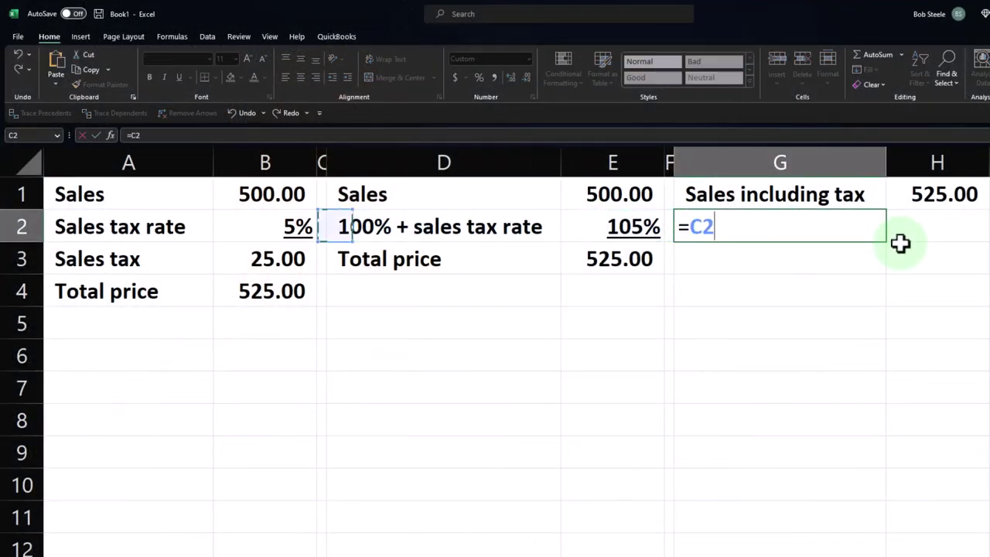
key("Left")
key("Left")
key("Tab")
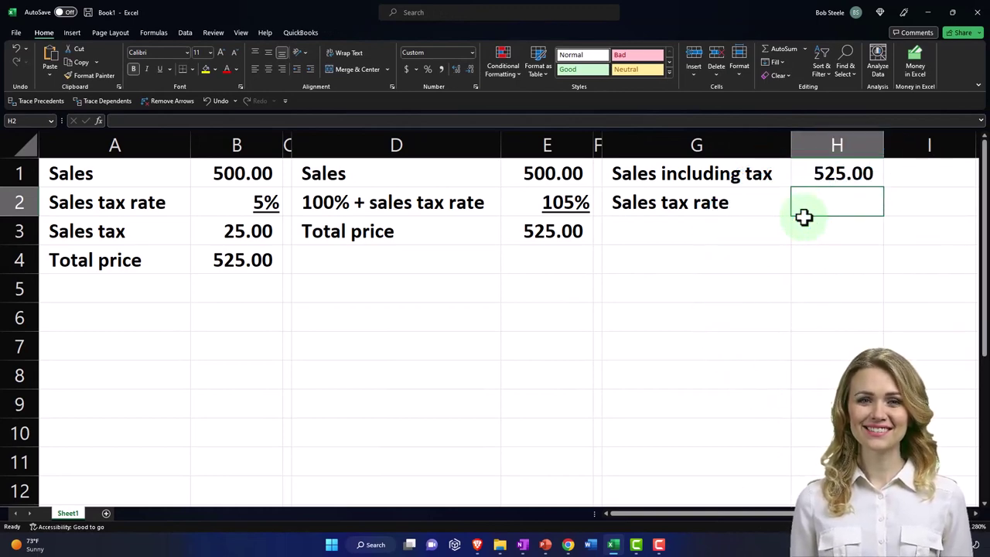
type("0.05")
key("Return")
- Format the sales tax rate in H2 as a percentage and underline it
left_click(802, 214)
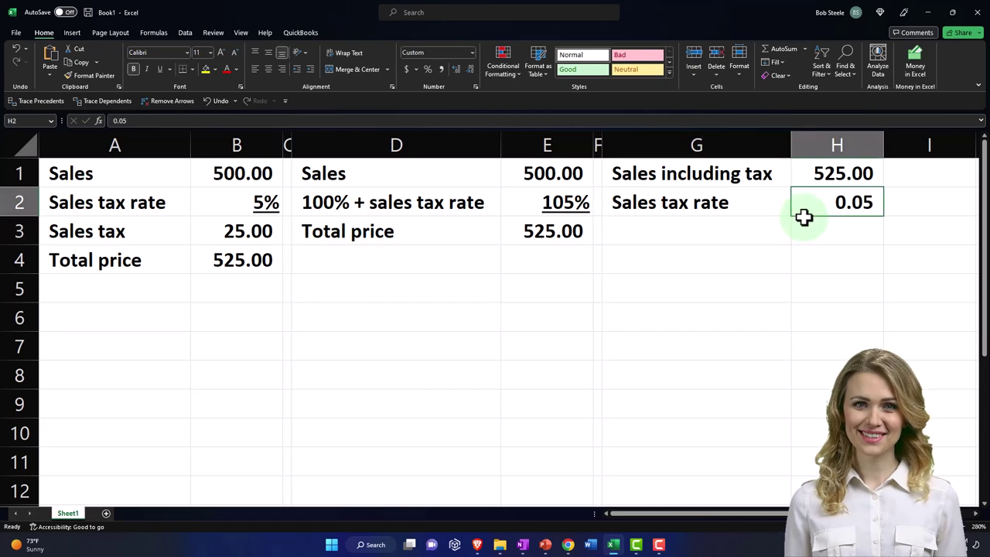
left_click(427, 69)
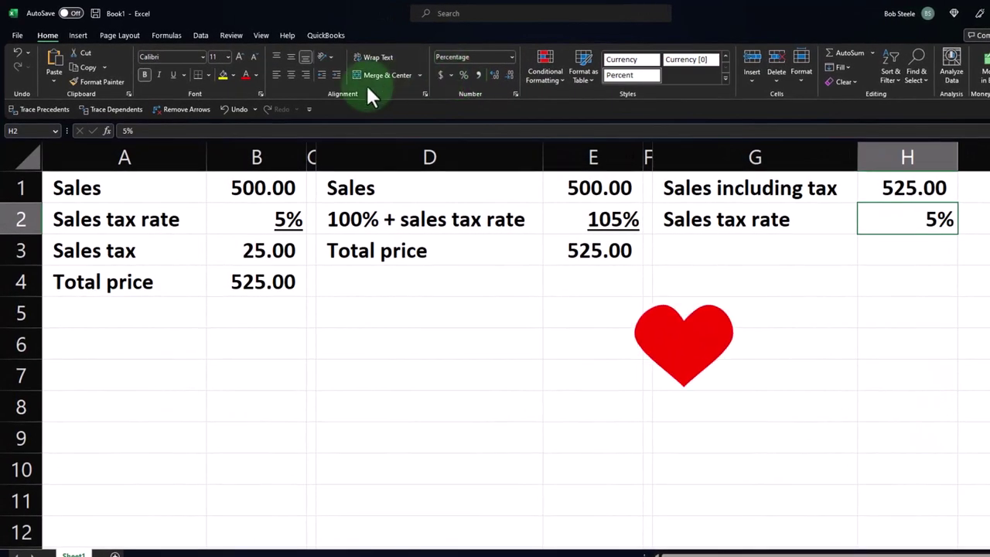
left_click(171, 73)
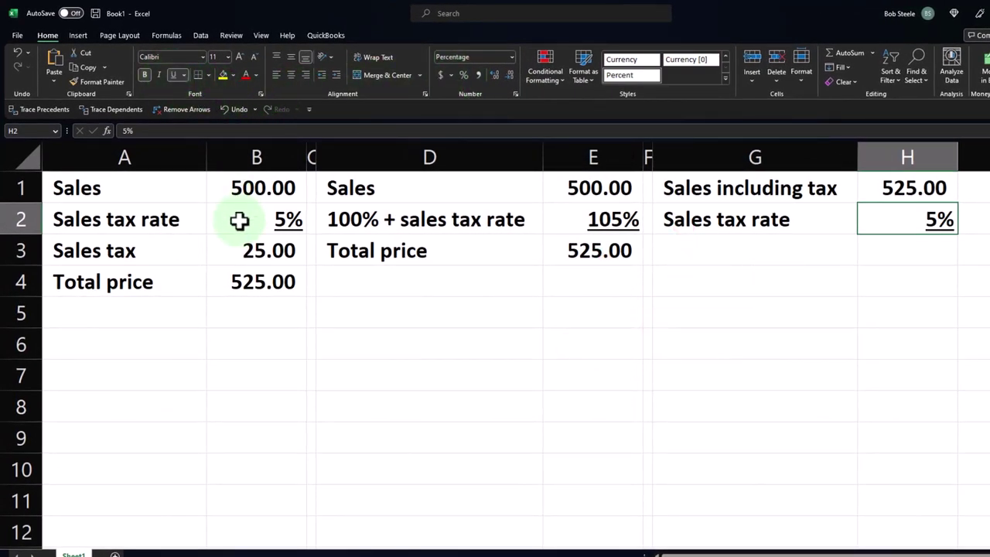
key("Return")
- Multiply the tax-inclusive sales in H1 by the sales tax rate in H2 in cell H3
type("=")
key("Up")
key("Up")
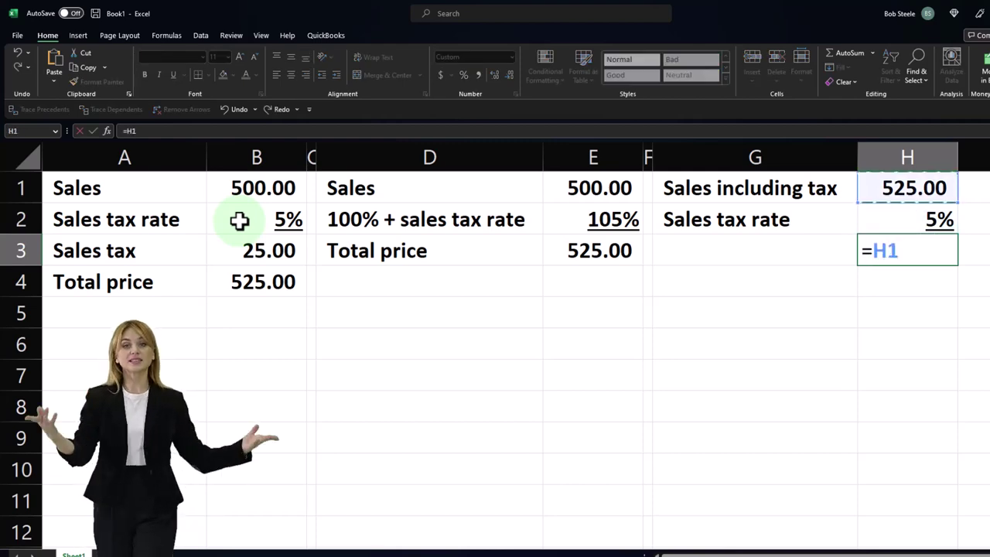
type("*")
key("Up")
key("Return")
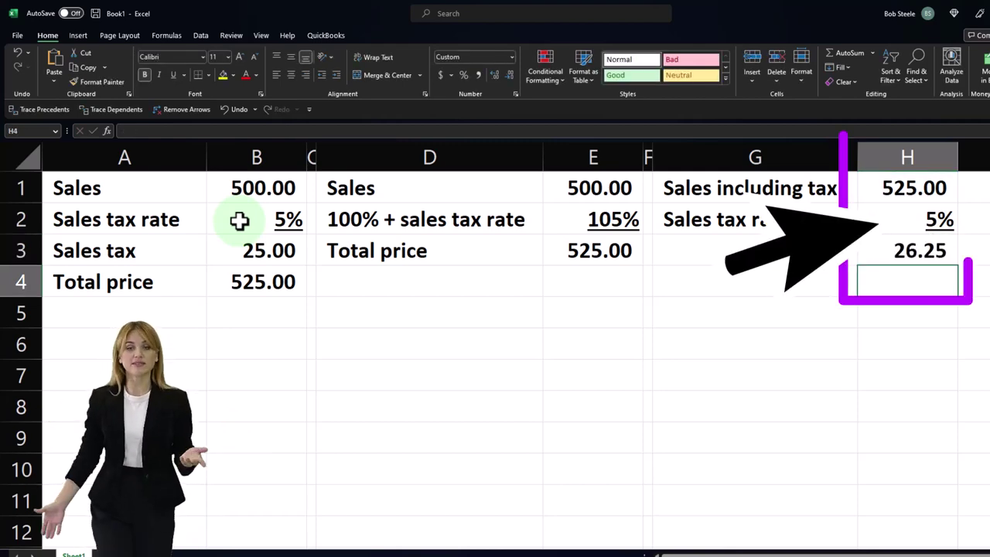
- Review the cells H1 to H3 to examine how the tax rate is applied to the tax-inclusive sales amount
key("Up")
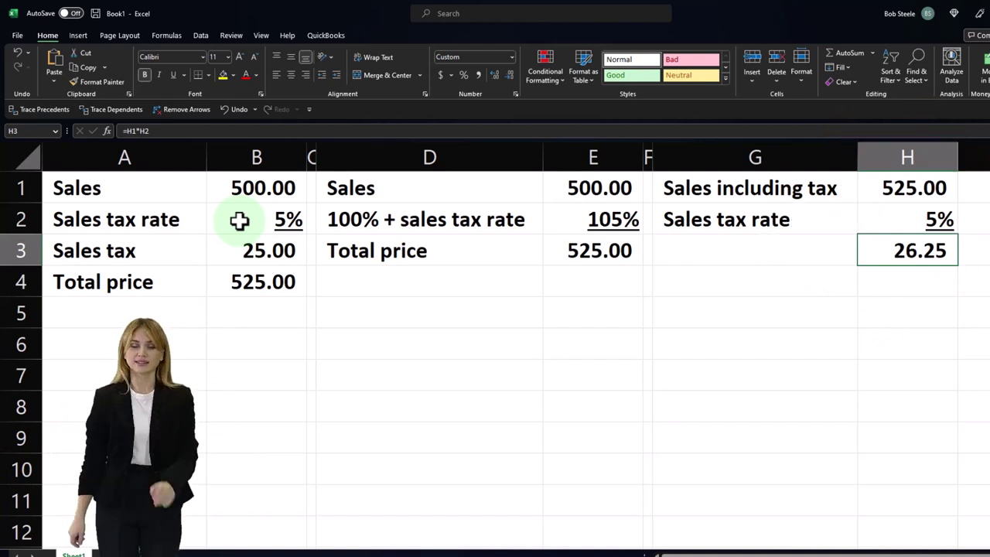
key("Up")
key("Up")
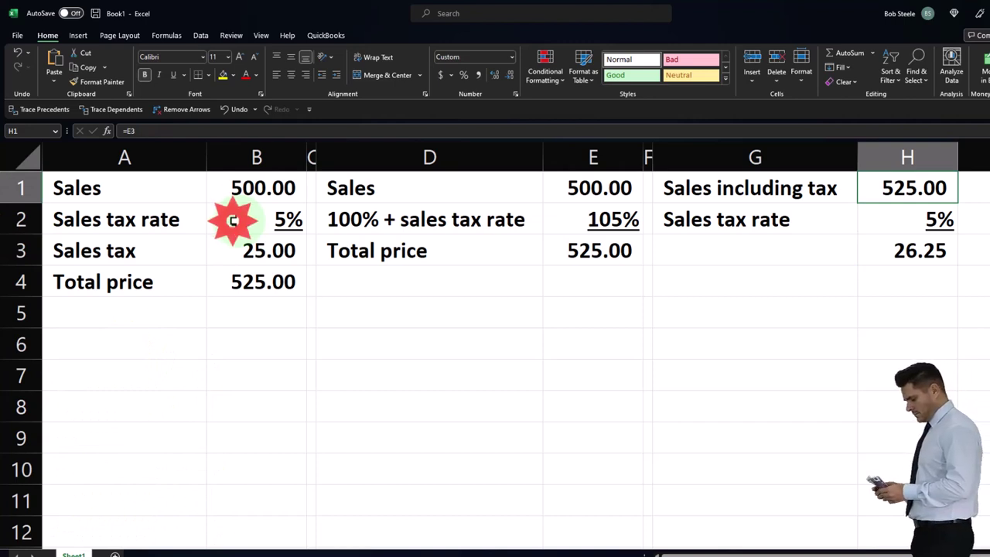
key("Down")
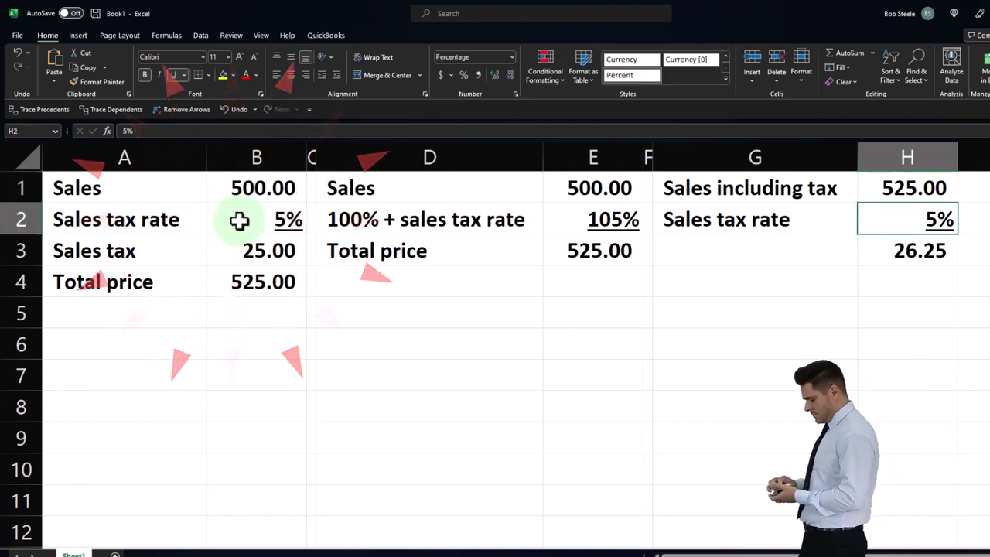
key("Up")
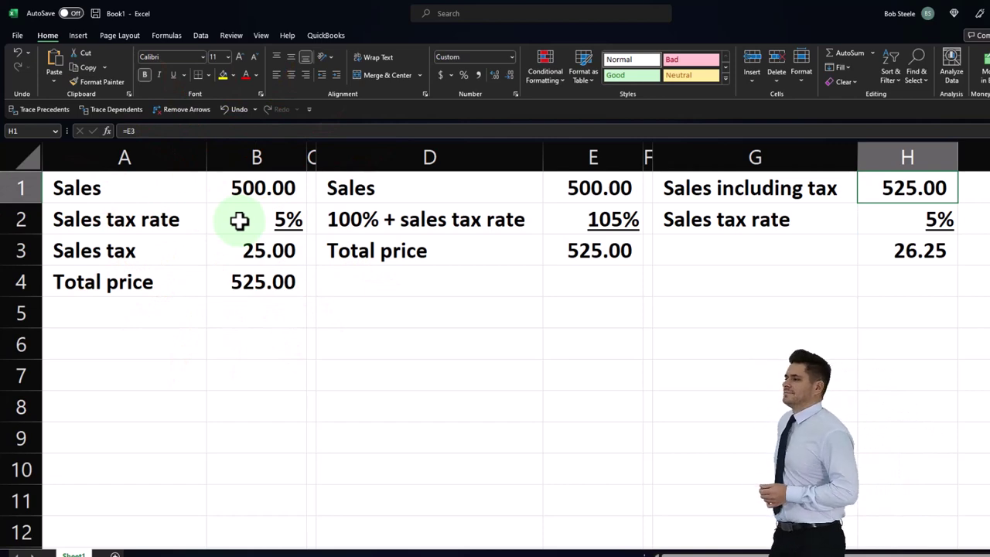
key("Down")
key("Down")
key("Down")
key("Down")
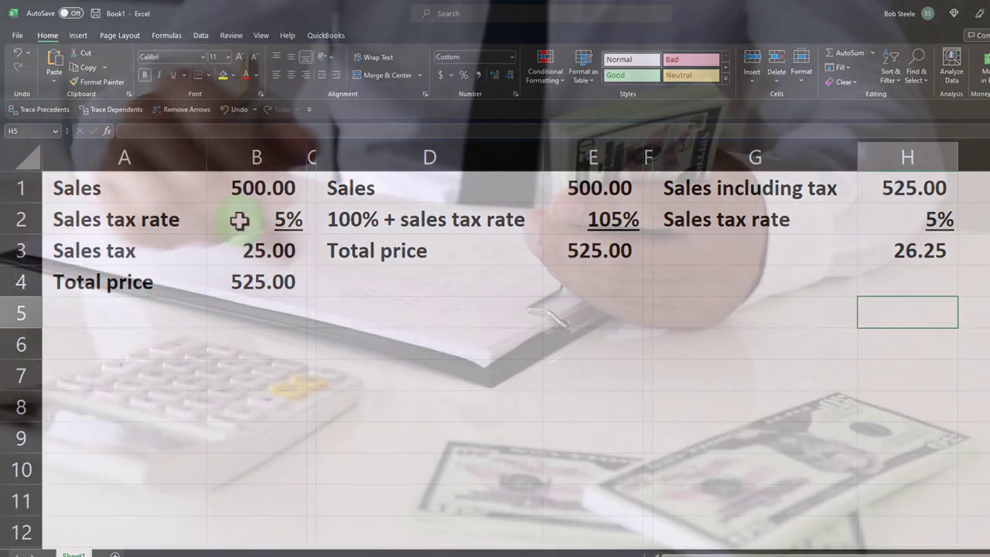
key("Up")
key("Up")
key("Up")
key("Up")
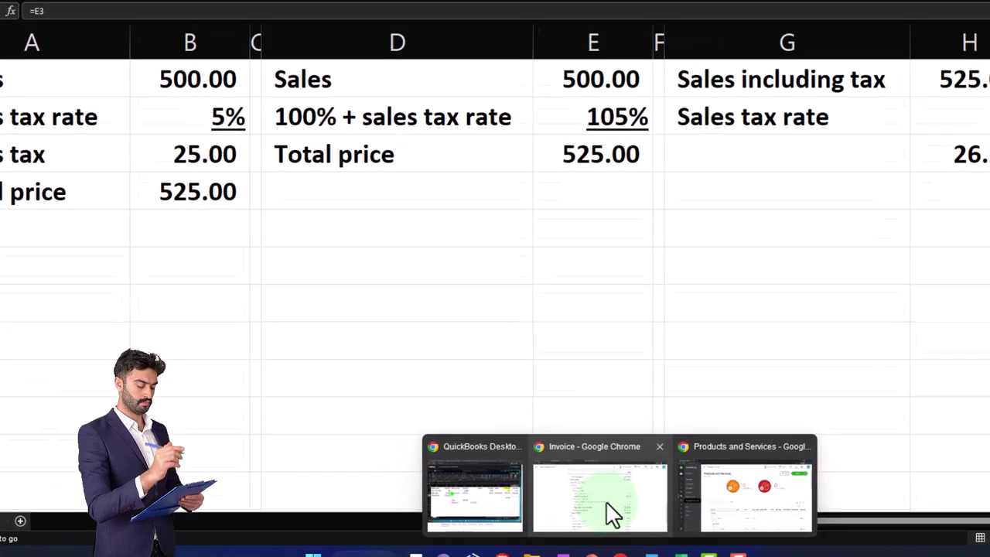
- Switch to the QuickBooks balance sheet in Chrome and examine the sales tax payable under Other Current Liabilities
left_click(631, 532)
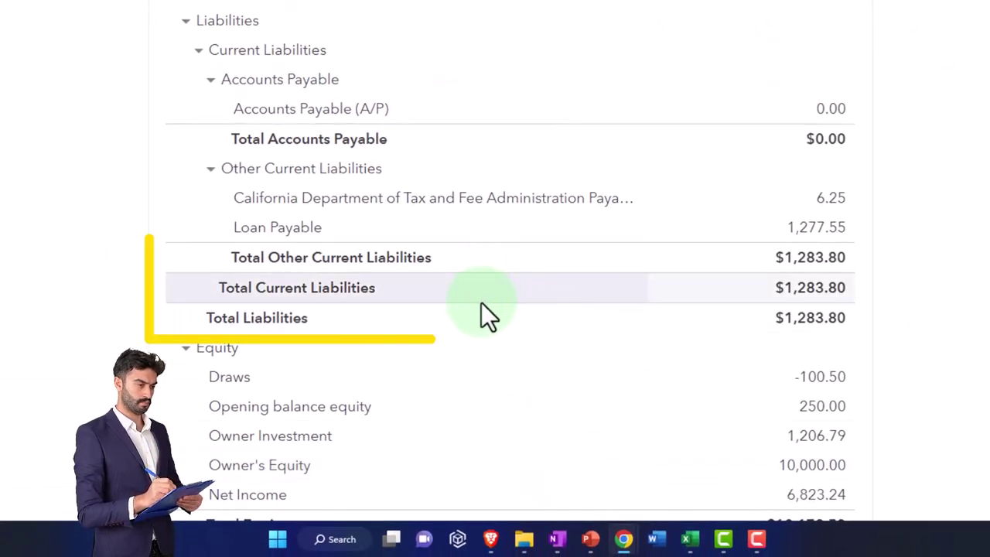
scroll(473, 310, "up", 3)
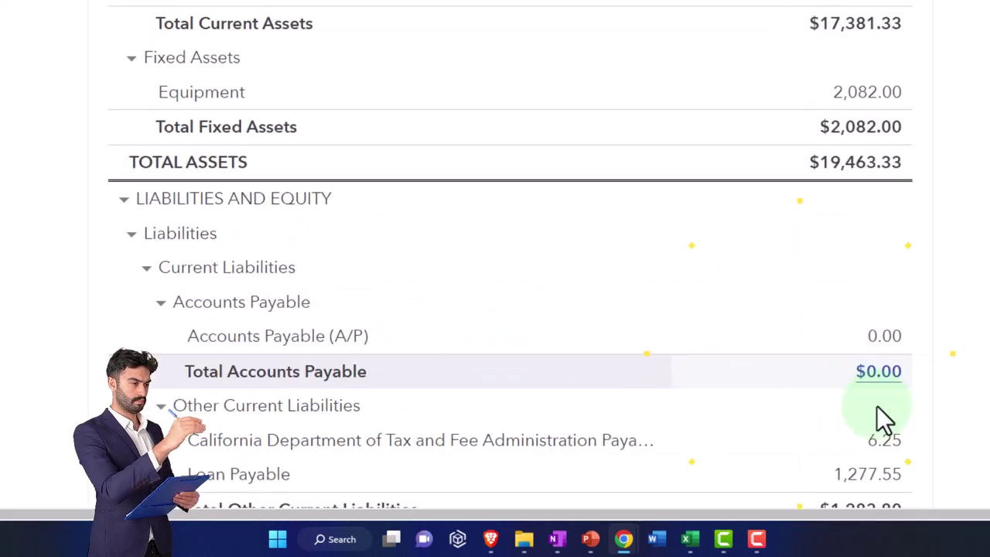
- Examine Sales of Product Income in the Profit and Loss report and return to the Excel workbook
scroll(874, 409, "down", 1)
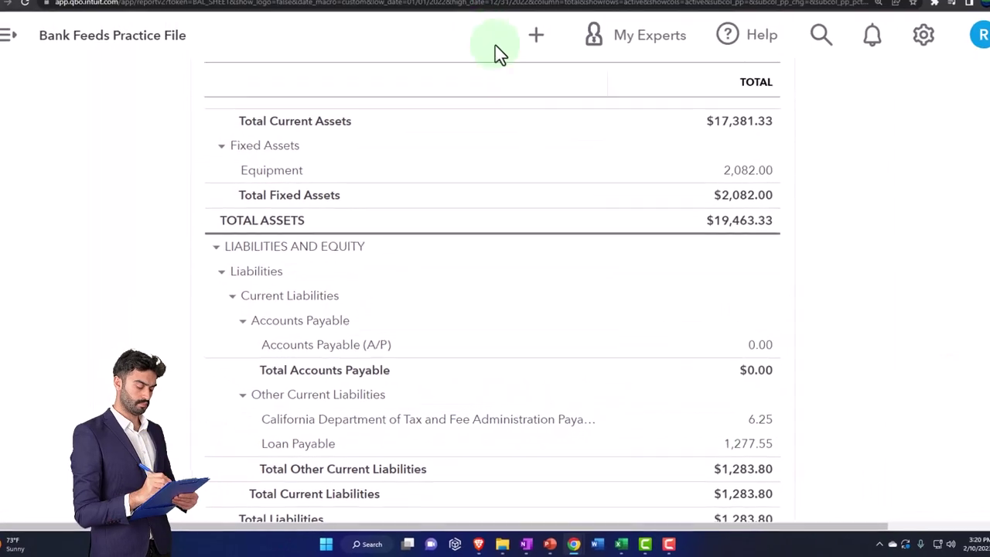
left_click(449, 9)
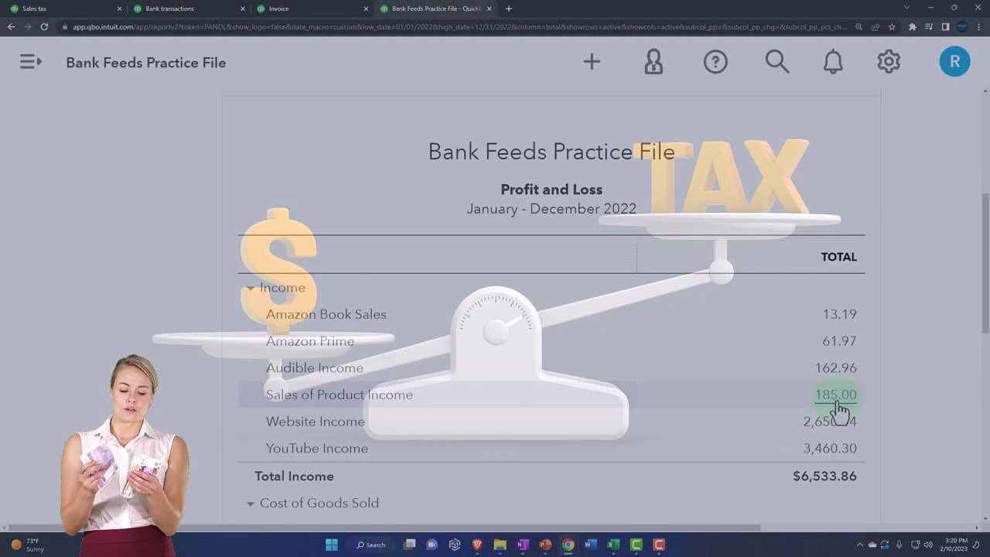
left_click(931, 9)
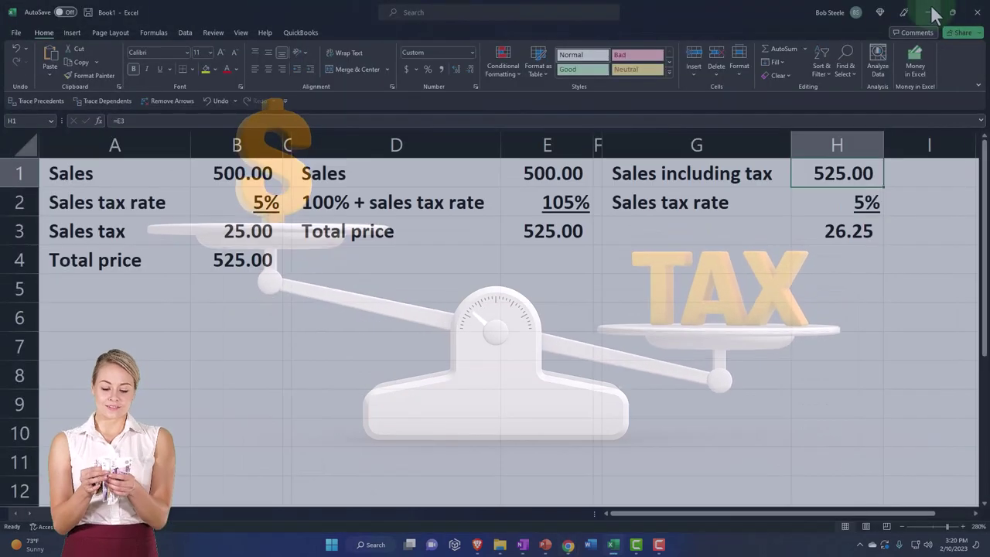
- Narrow column I into a thin spacer column beside the tax-inclusive calculation
left_click(783, 288)
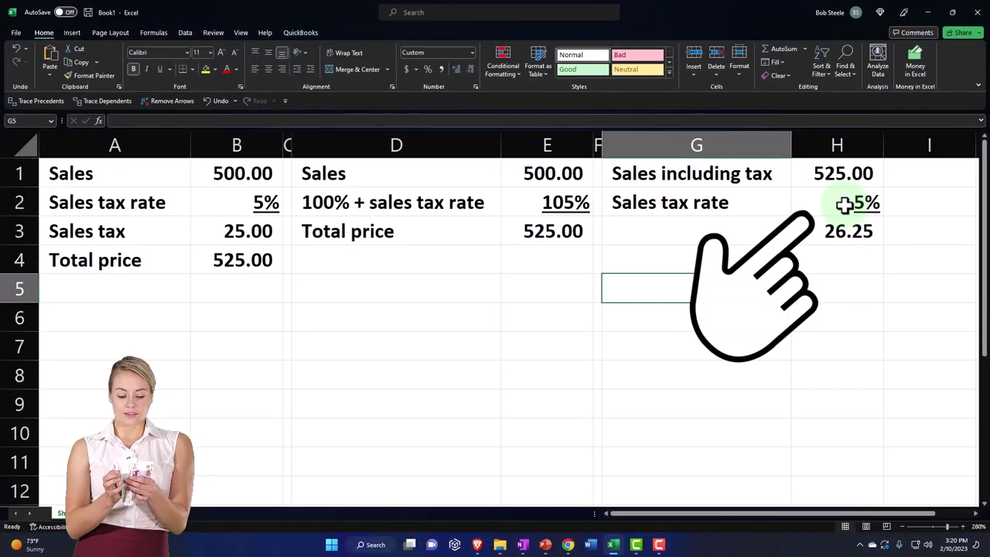
left_click(849, 277)
key("Right")
key("Right")
key("Right")
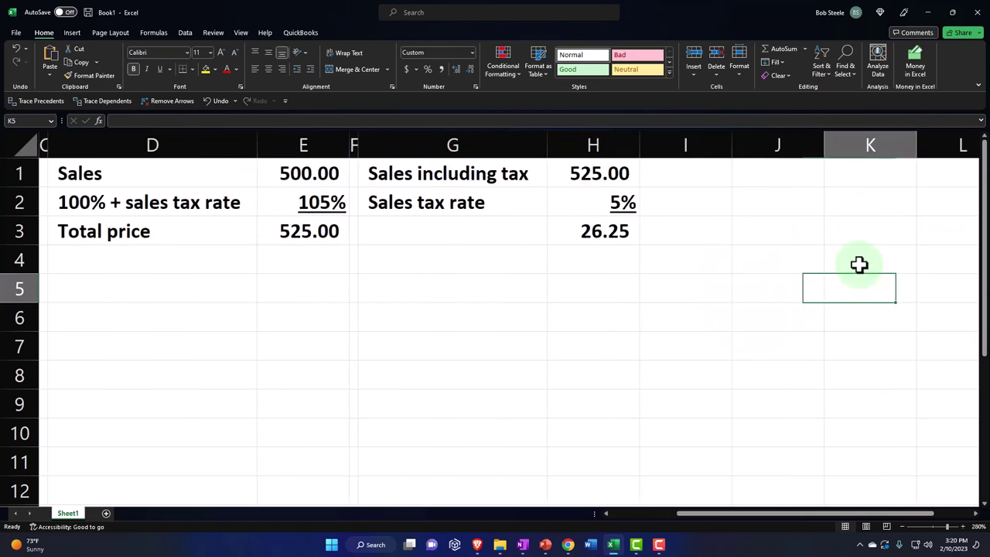
key("Up")
key("Up")
key("Left")
scroll(713, 307, "left", 3)
scroll(714, 307, "down", 2)
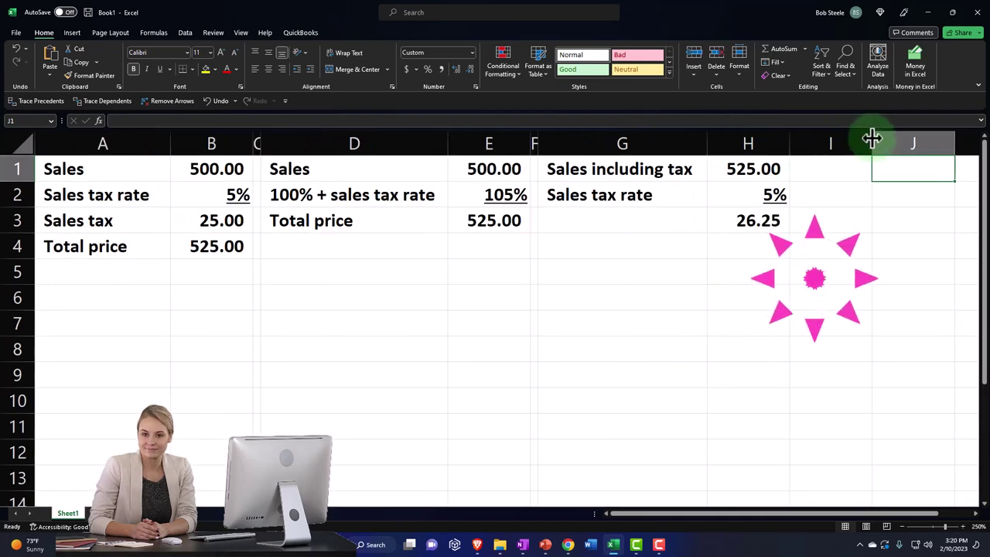
left_click_drag(872, 138, 804, 144)
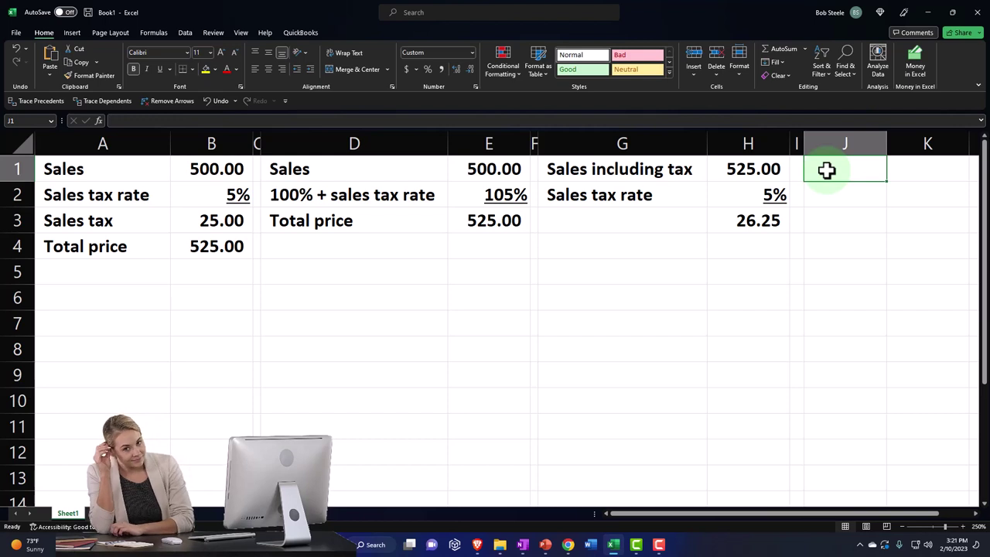
- Link cell J1 to the Sales label in D1
type("=")
key("Left")
key("Left")
key("Left")
key("Left")
key("Left")
key("Left")
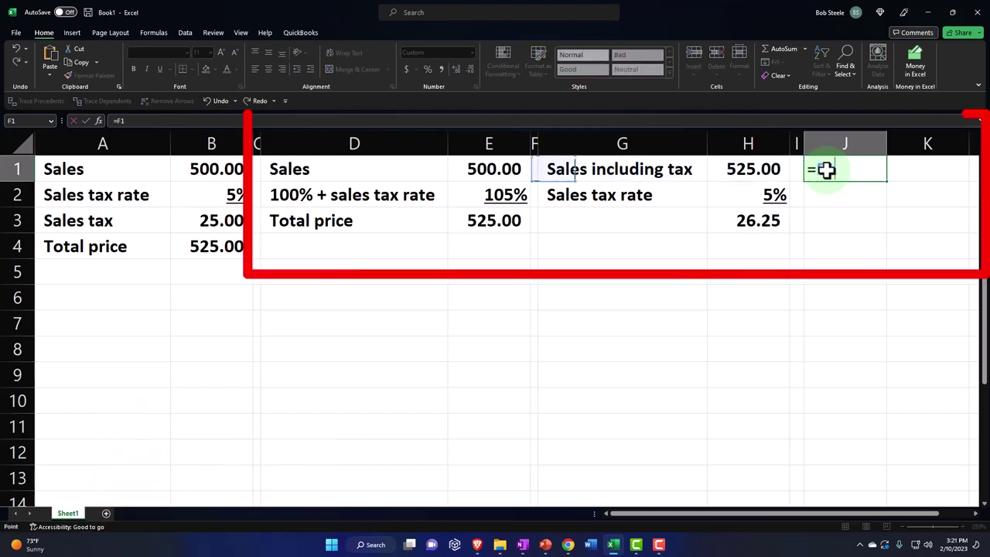
key("Tab")
key("Return")
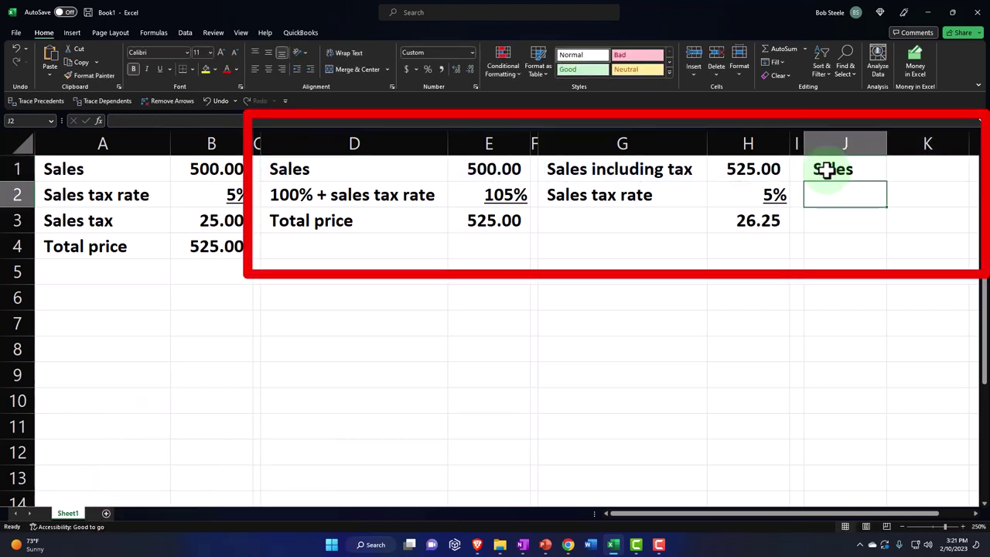
- Link J2 and J3 to the labels 100% + sales tax rate in D2 and Total price in D3
type("+ sales tax rate")
key("Tab")
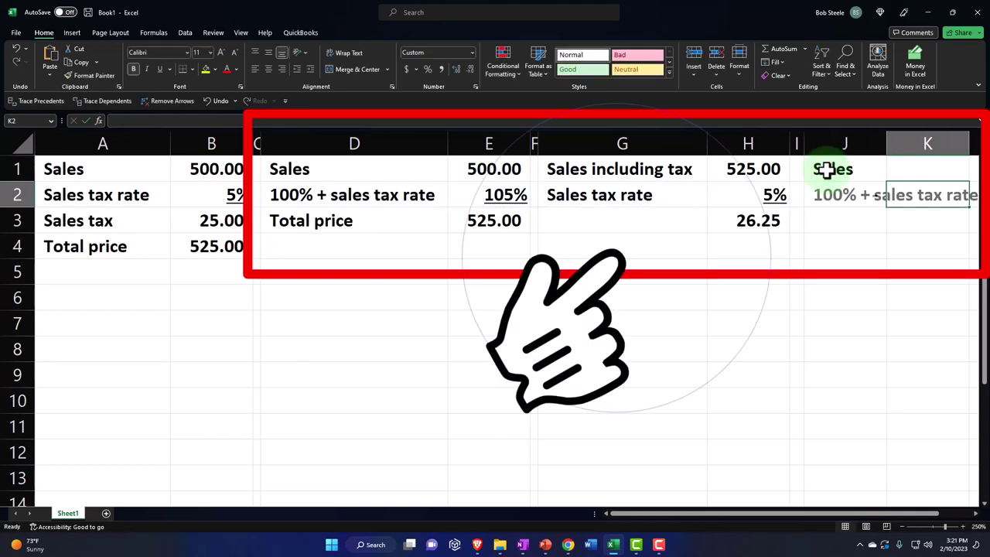
key("Return")
type("+")
key("Left")
key("Left")
key("Left")
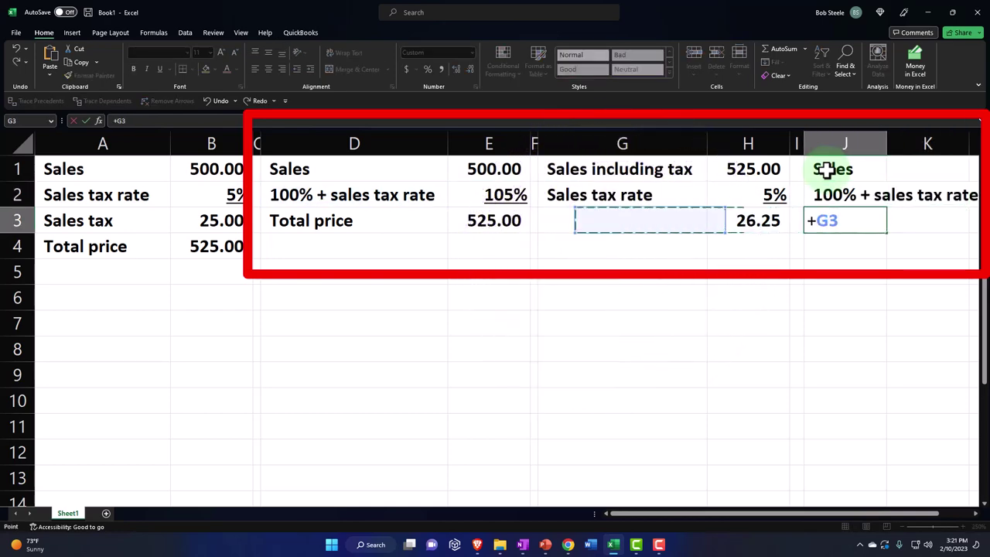
key("Return")
- Widen column J to about 20.14 so its labels fit, and fill cell K1 with yellow
key("Right")
key("Right")
key("Right")
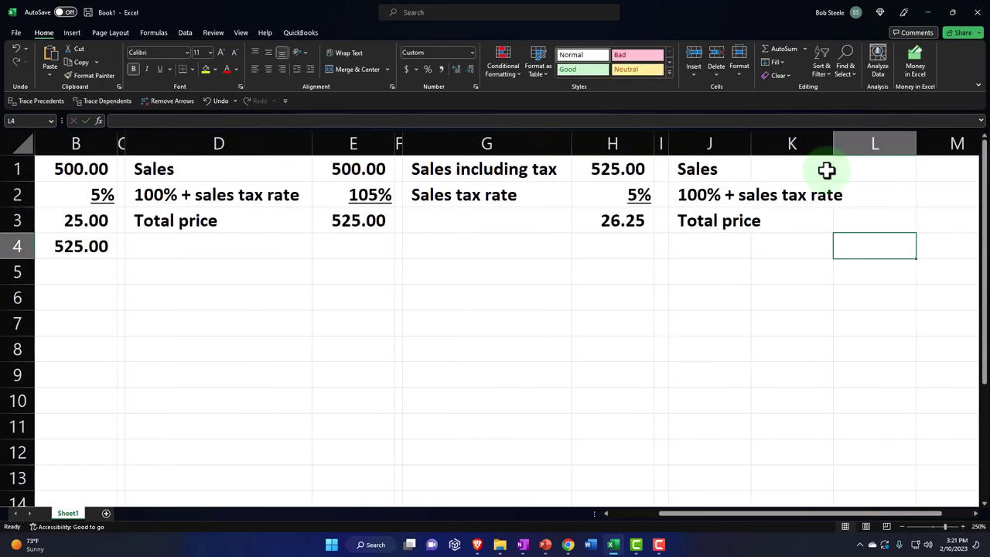
left_click_drag(668, 145, 773, 156)
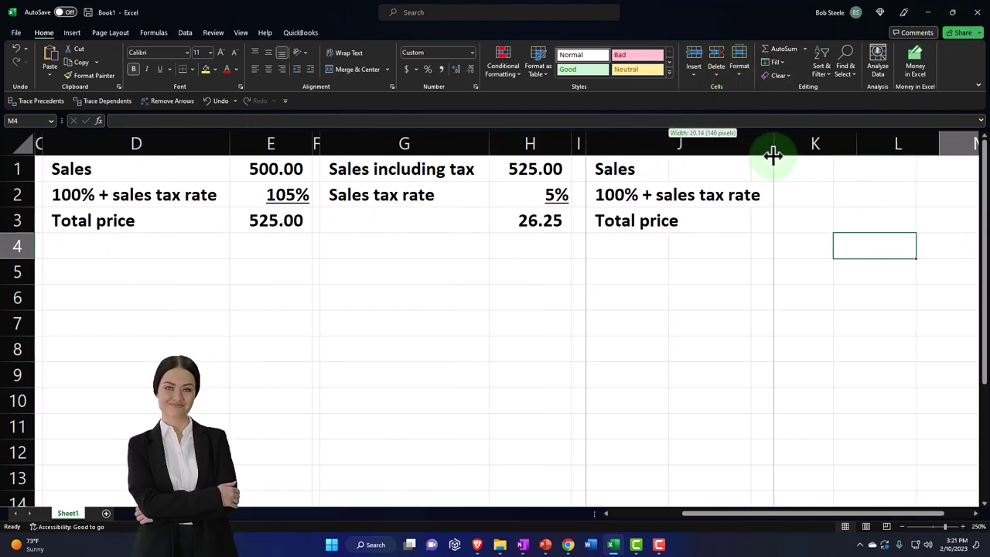
left_click(791, 171)
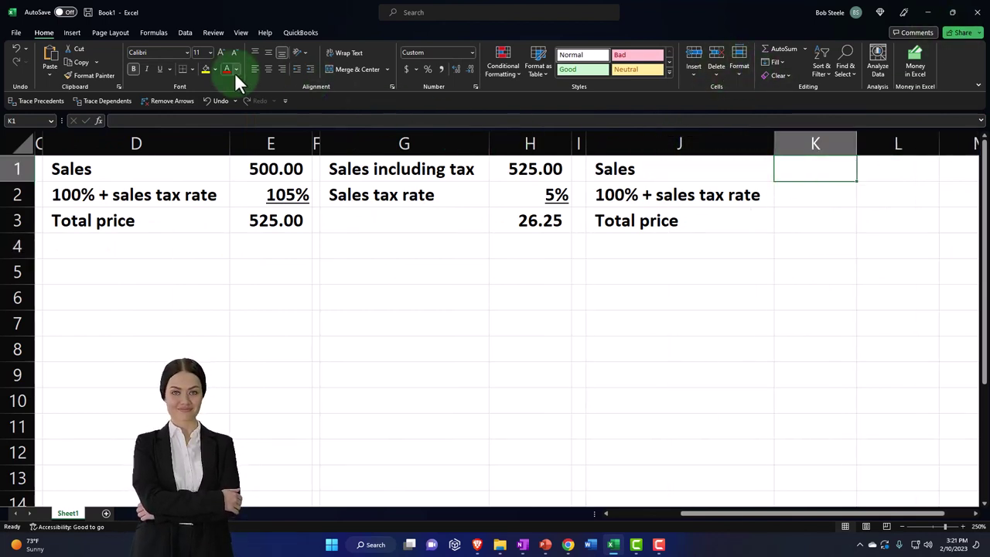
left_click(802, 196)
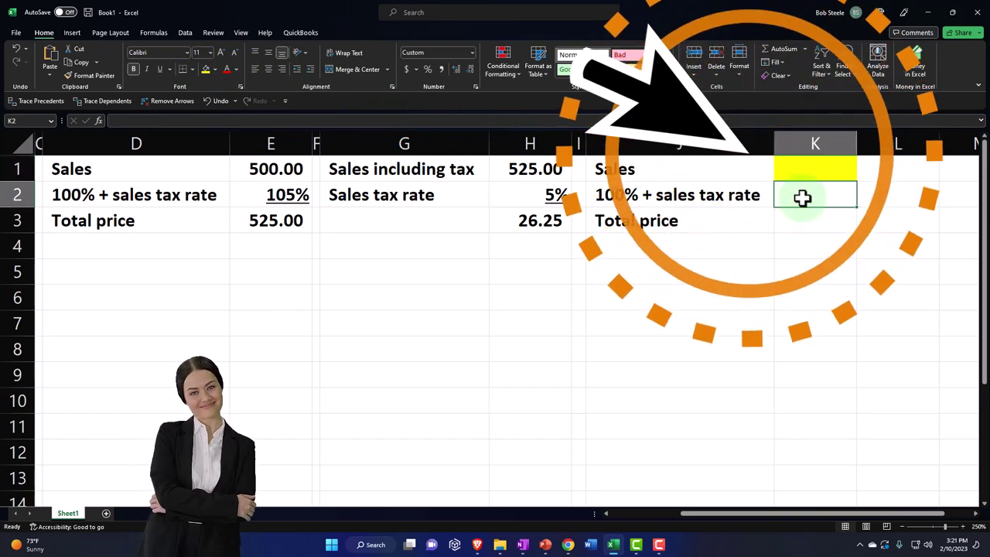
- Link K2 to the 100% + sales tax rate in E2 and format it as a percentage
type("=")
key("Left")
key("Left")
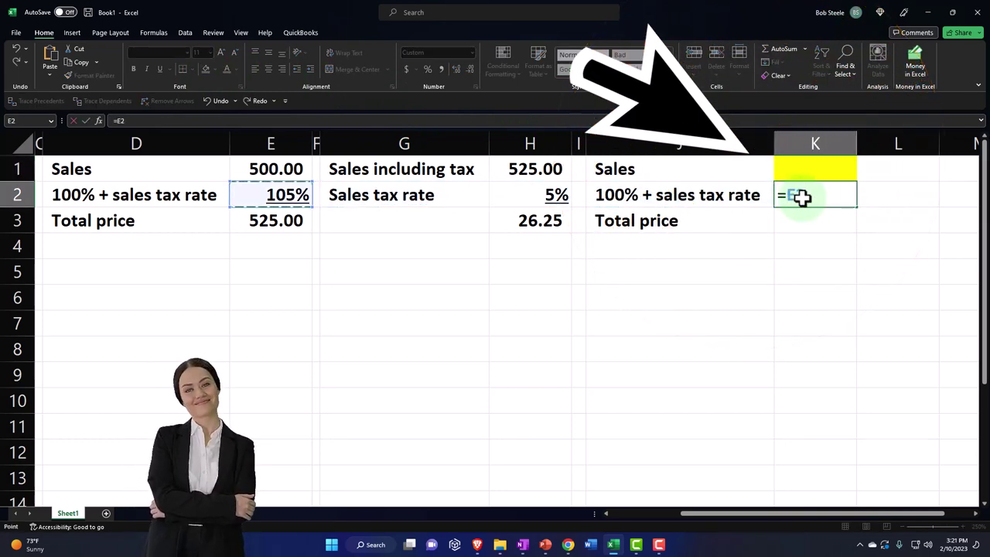
key("Return")
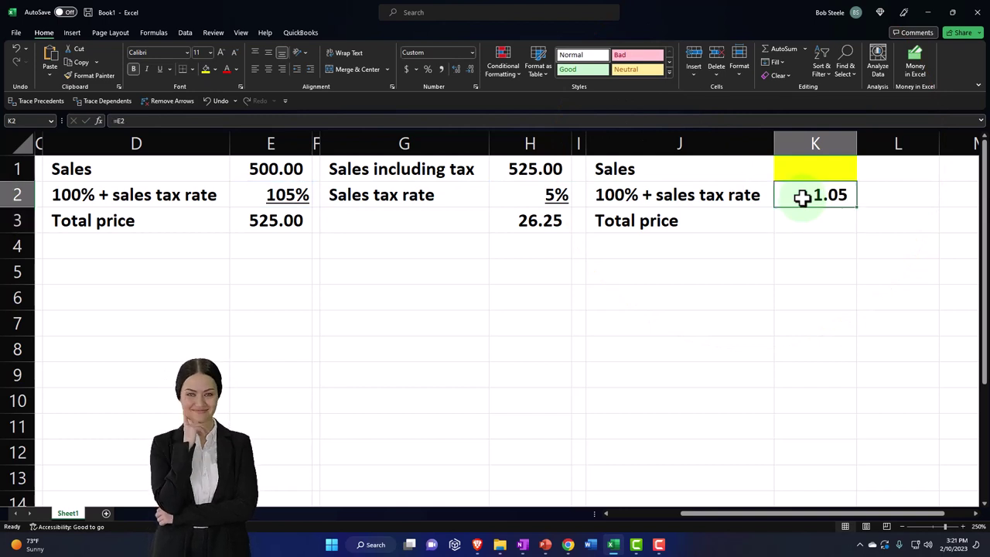
left_click(428, 69)
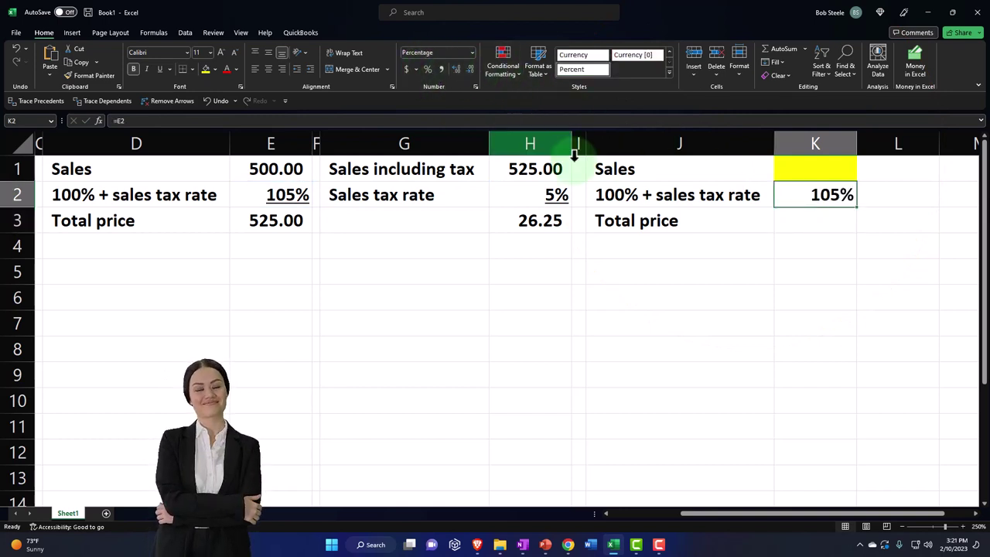
- Link the total price in K3 to the sales including tax in H1
left_click(827, 220)
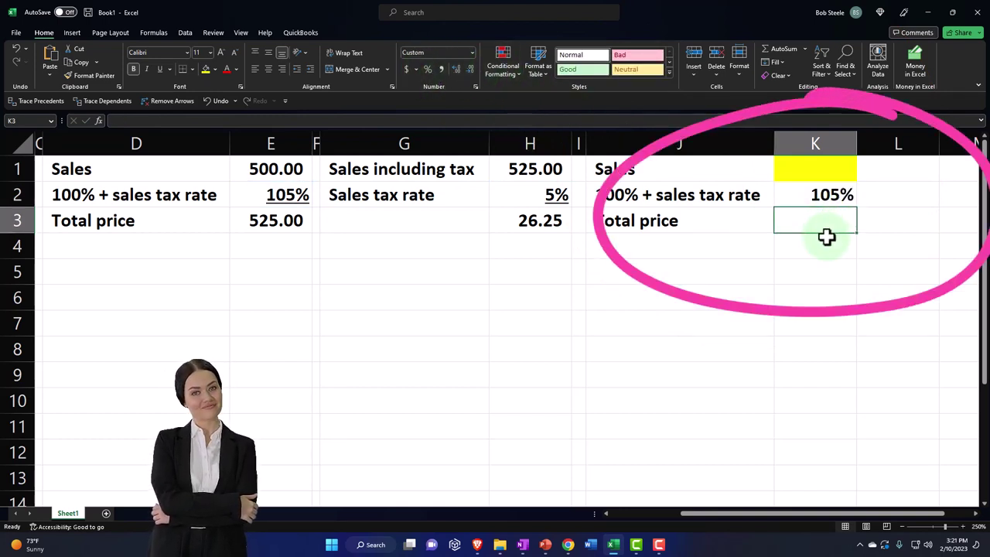
type("=")
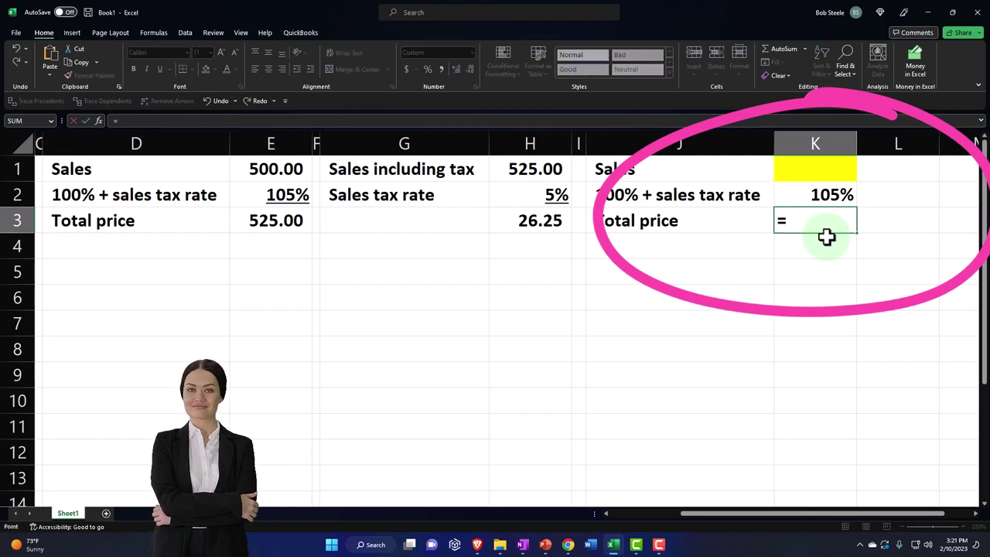
type("H1")
key("Return")
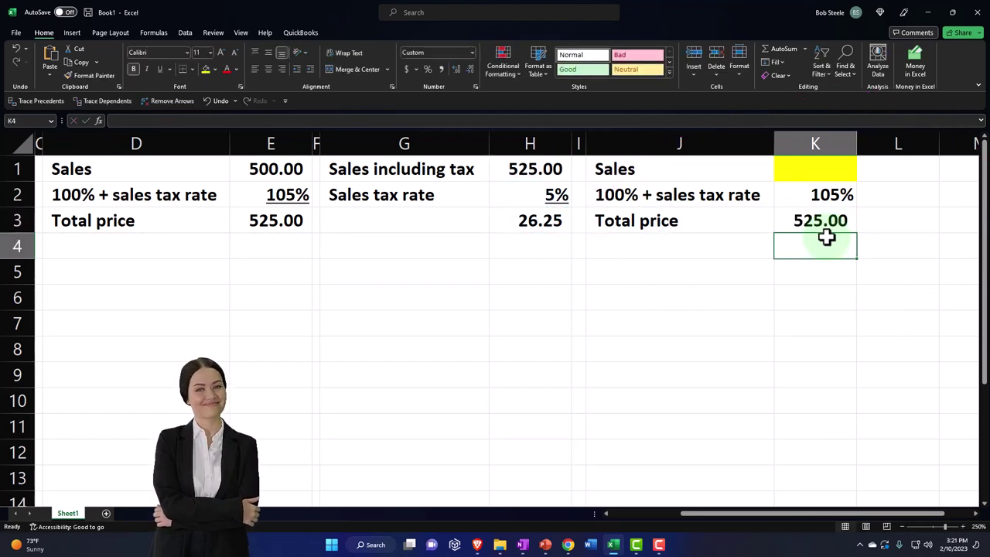
- Enter x in the yellow cell K1 as a placeholder for the unknown sales amount
key("Up")
key("Up")
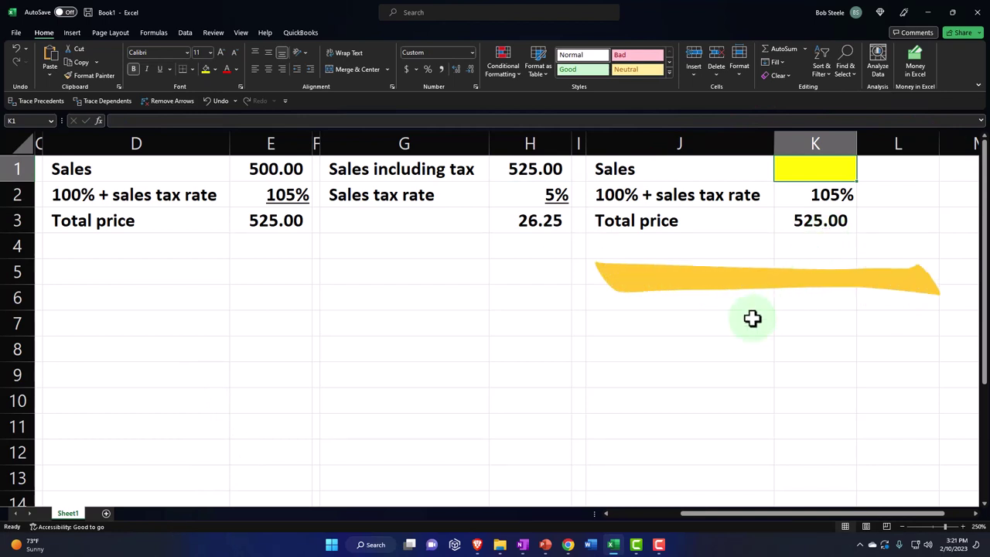
left_click(468, 335)
left_click(826, 171)
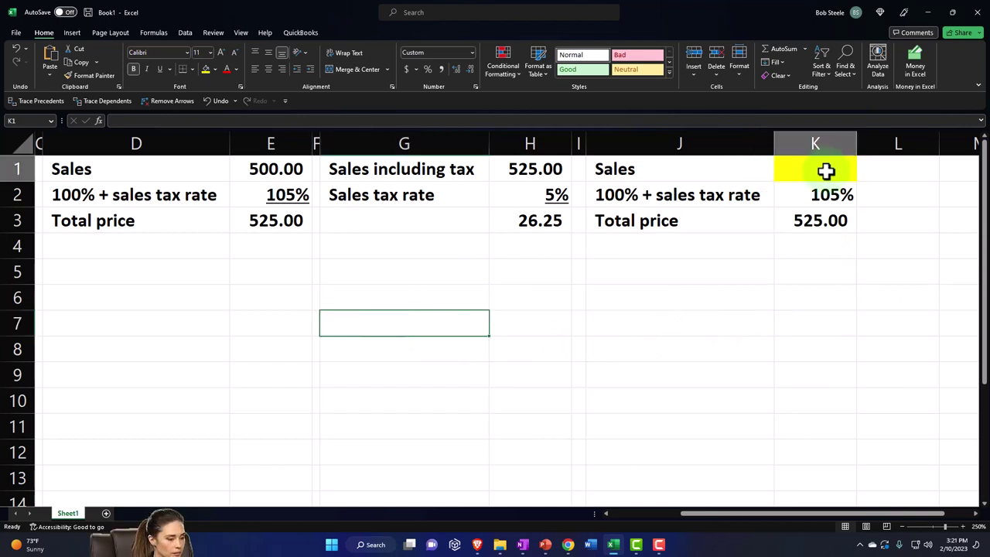
type("x")
key("Return")
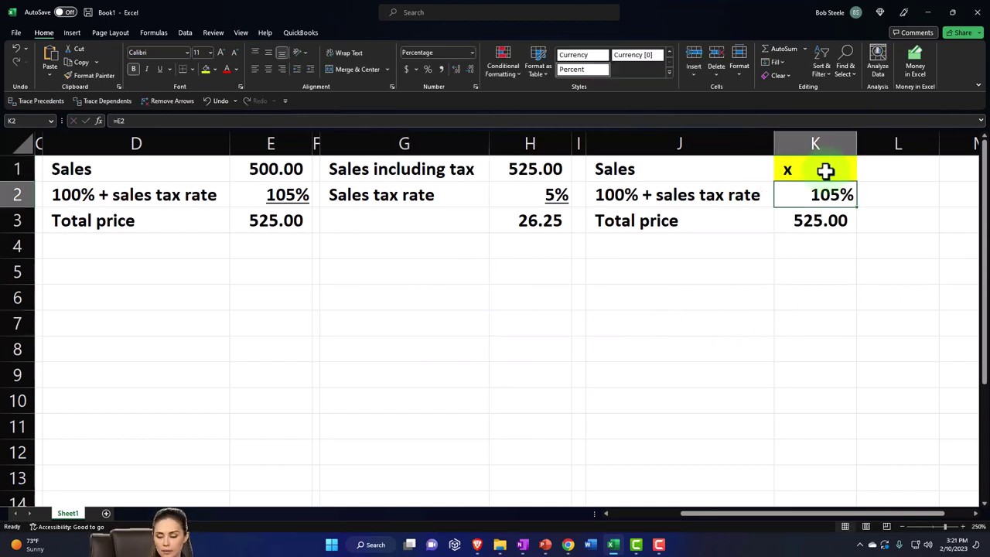
- Write the equation x*1.05=525 in cell G6
key("Down")
key("Down")
key("Down")
key("Down")
key("Left")
key("Left")
key("Left")
key("Left")
type("x")
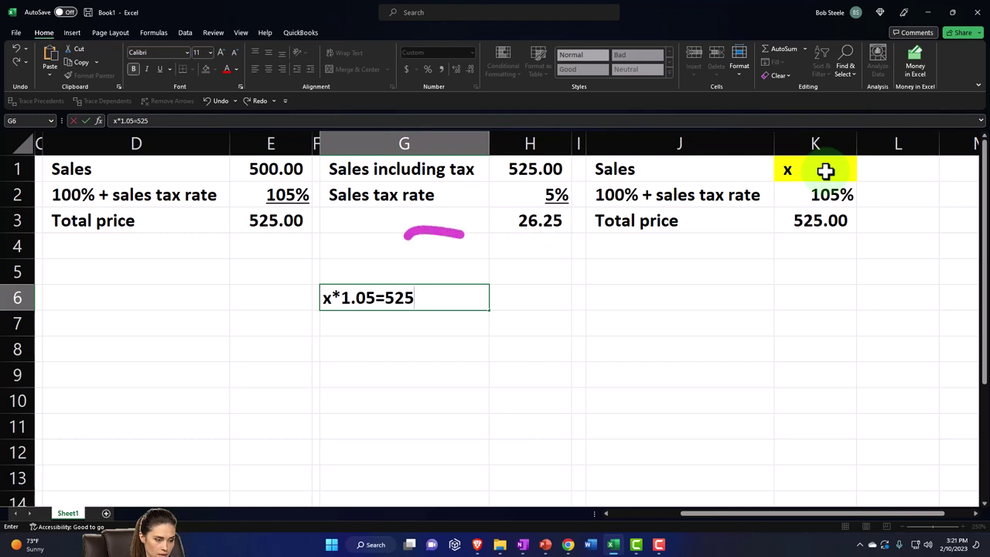
type("*1.05=525")
key("Return")
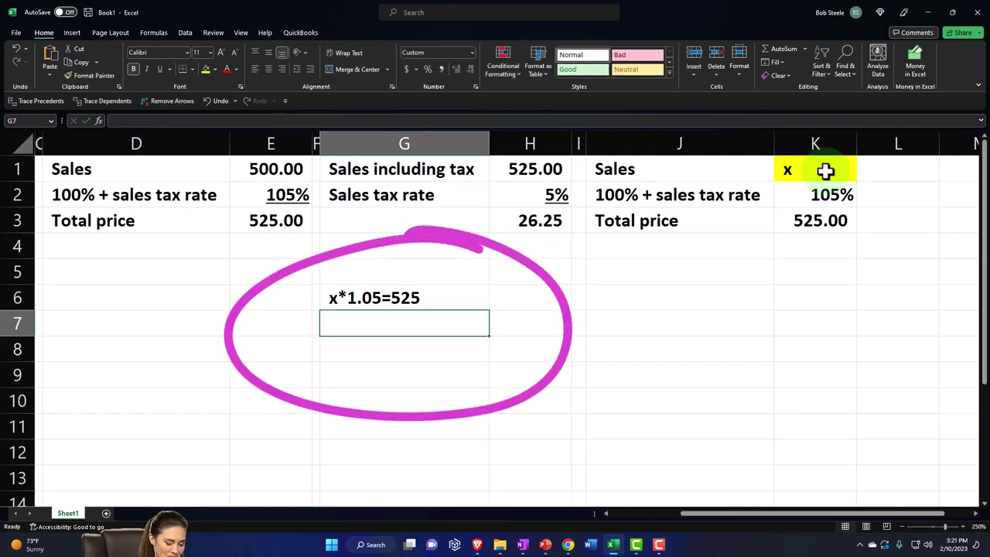
- Replace the content of K1 with a formula dividing the total price in K3 by the rate in K2
left_click(825, 171)
key("Delete")
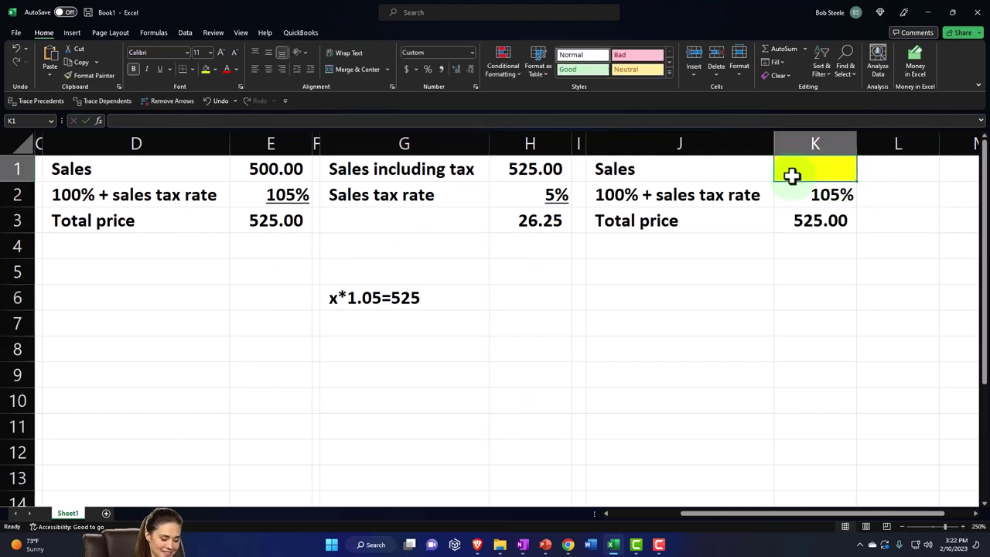
type("=")
key("Down")
key("Down")
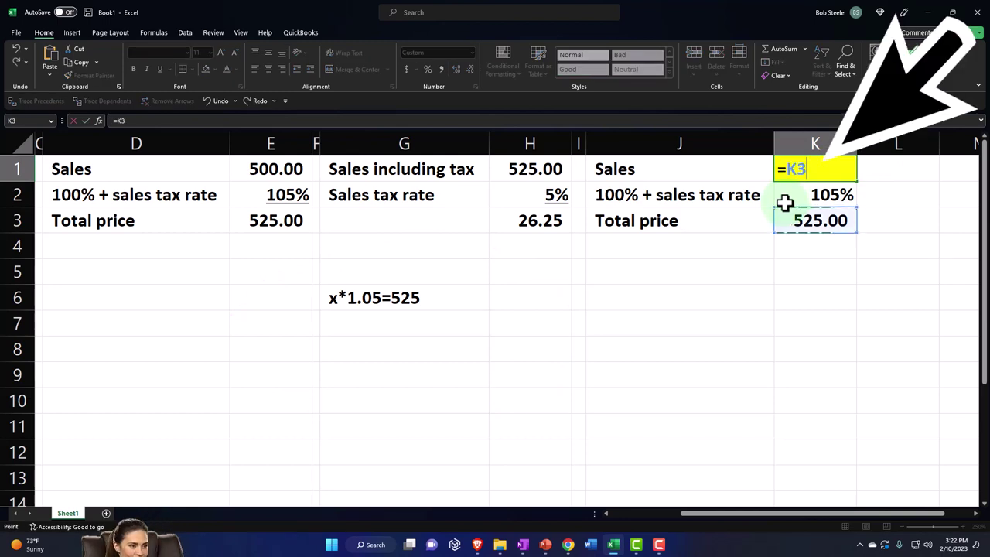
type("/")
left_click(785, 203)
key("Return")
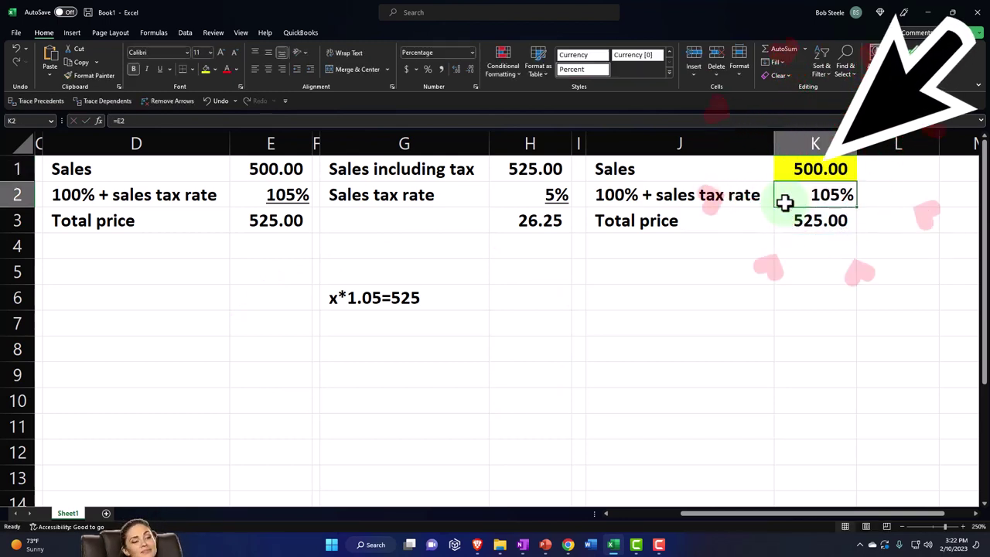
- Link L1 and L2 to K1 and K2 and multiply them in L3 to check the total price
key("Up")
key("Right")
type("+")
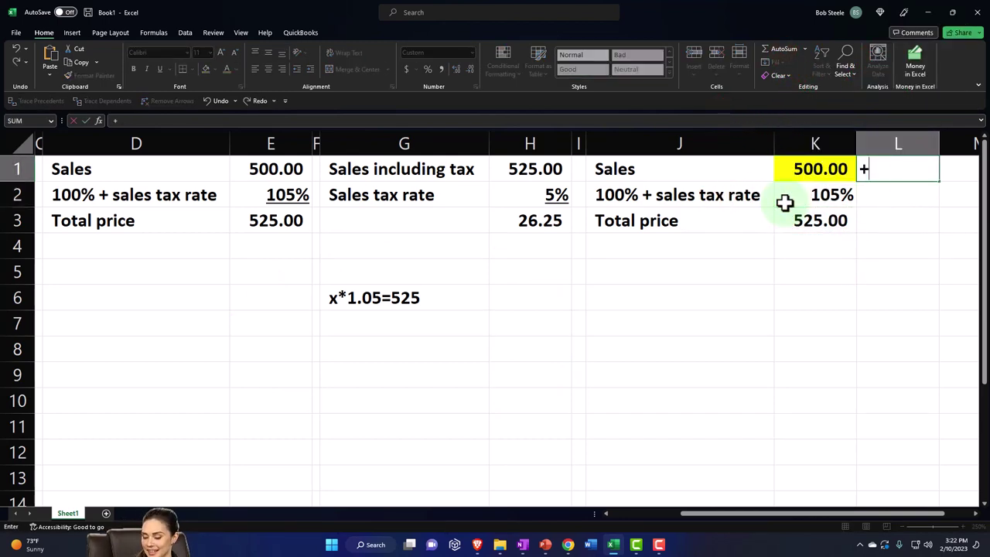
type("+")
key("Left")
key("Down")
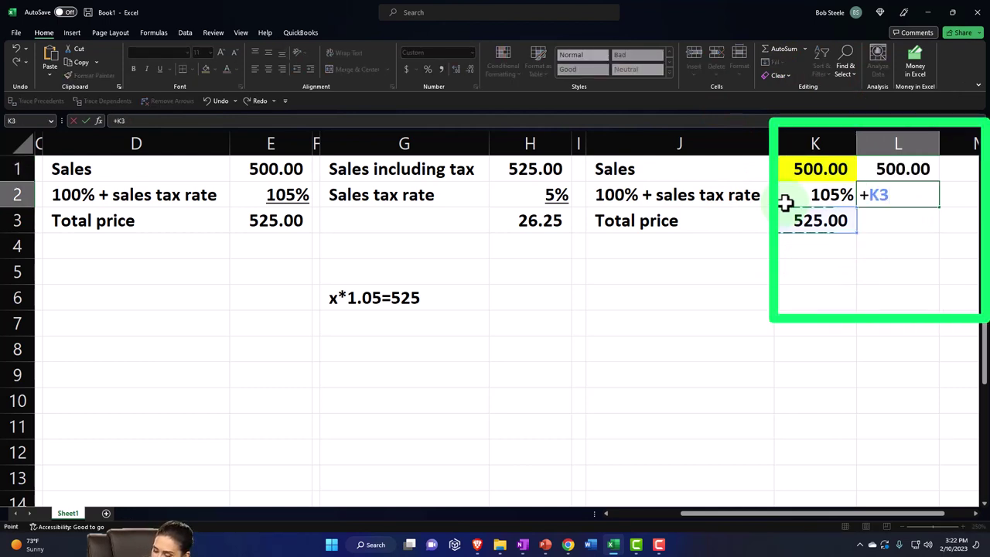
key("Up")
key("Return")
type("+L1*L2")
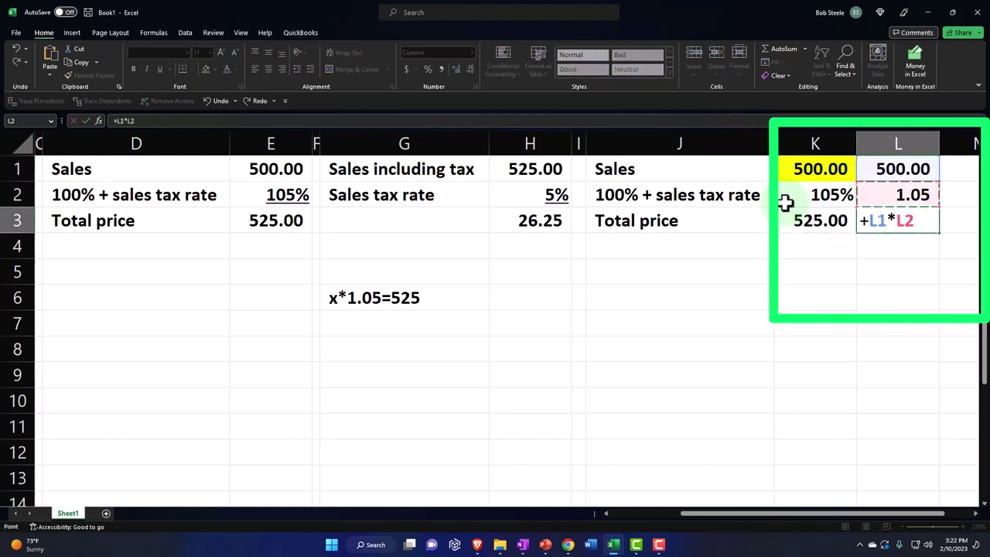
key("Return")
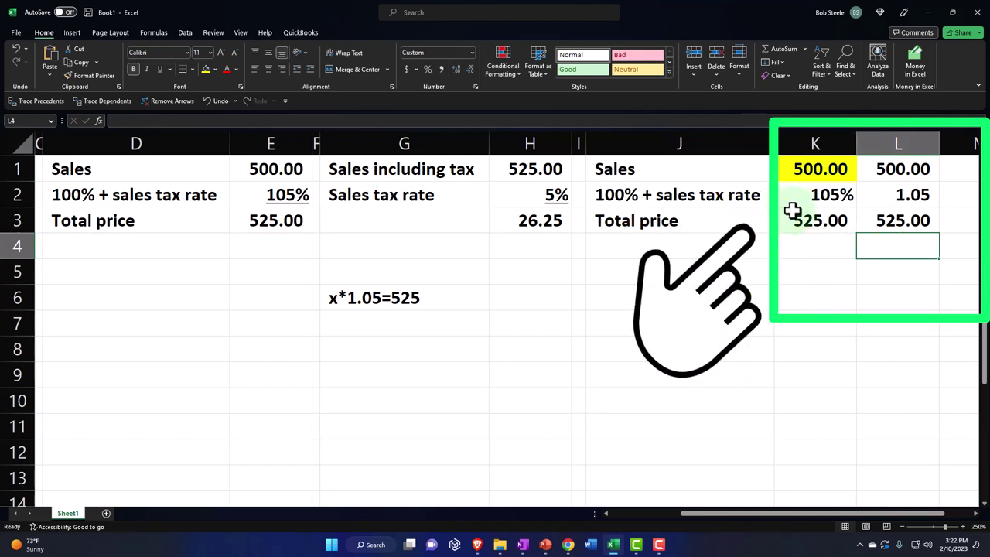
- Calculate the sales tax difference in L4 by subtracting the total price in L3 from the sales in L1
type("=")
key("Up")
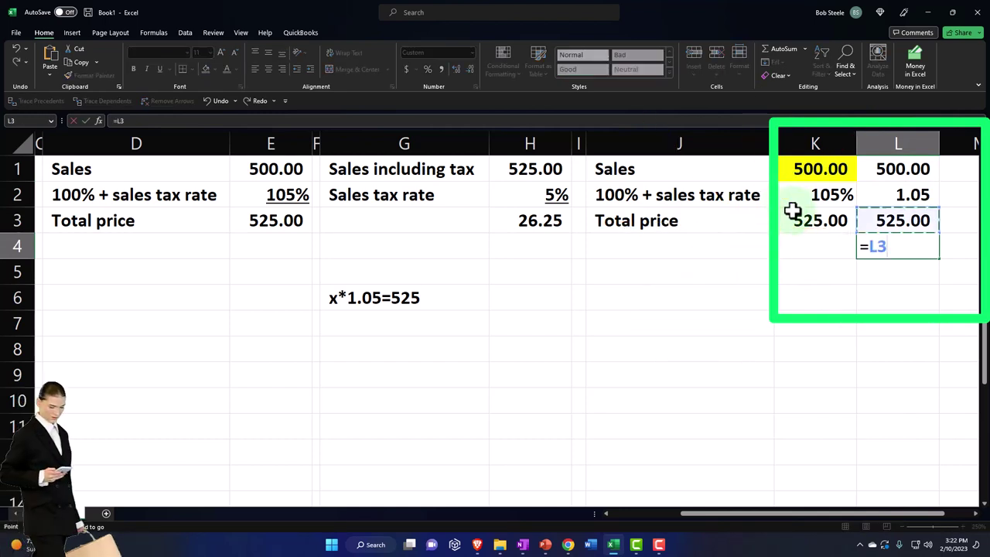
key("Up")
key("Up")
type("-")
key("Up")
key("Return")
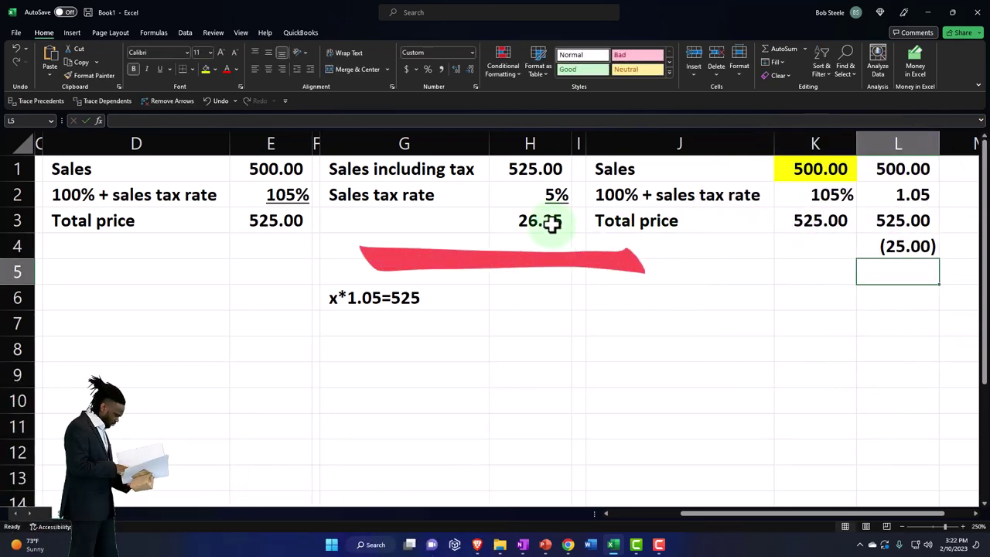
- Start a journal entry in row 7 by labelling J7 Cash and entering 525 in K7
left_click(647, 321)
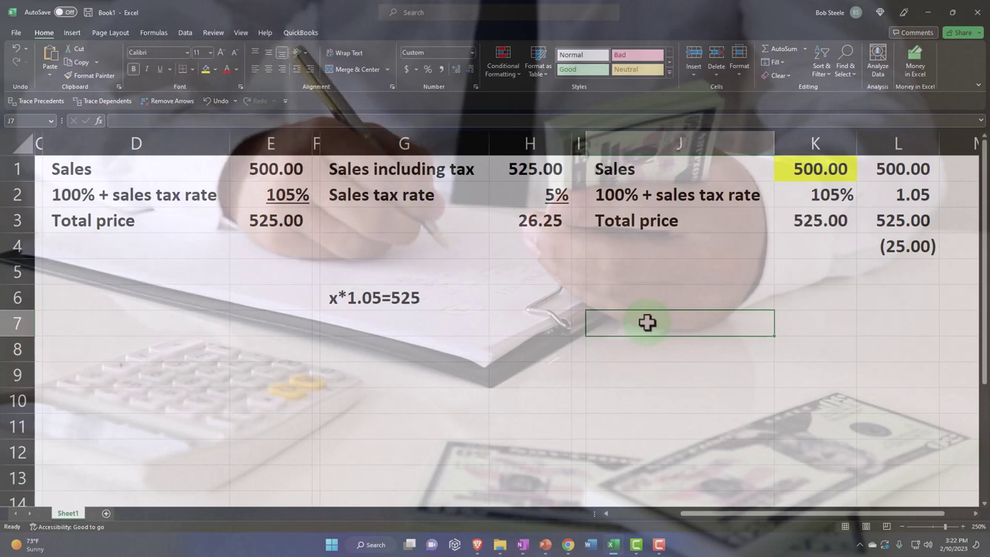
type("Cash")
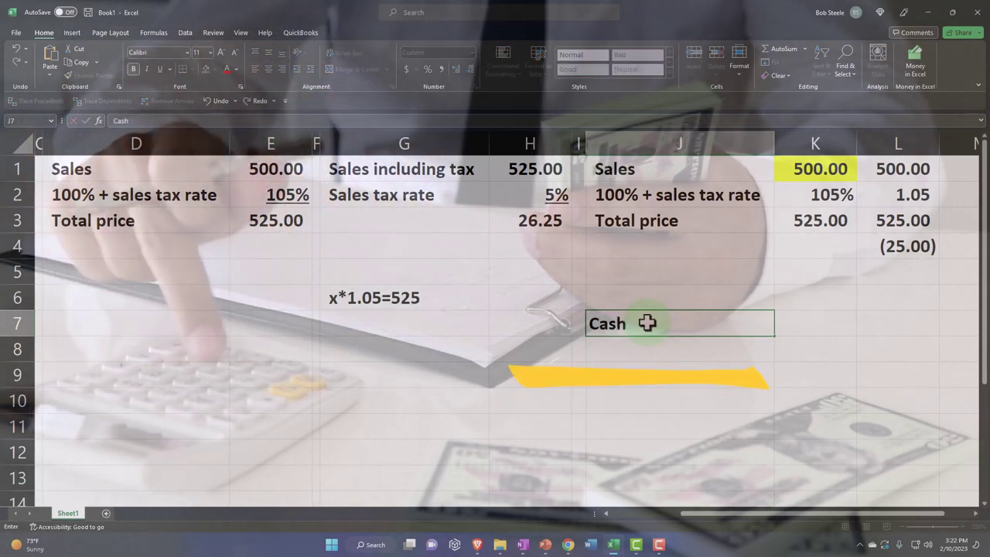
key("Tab")
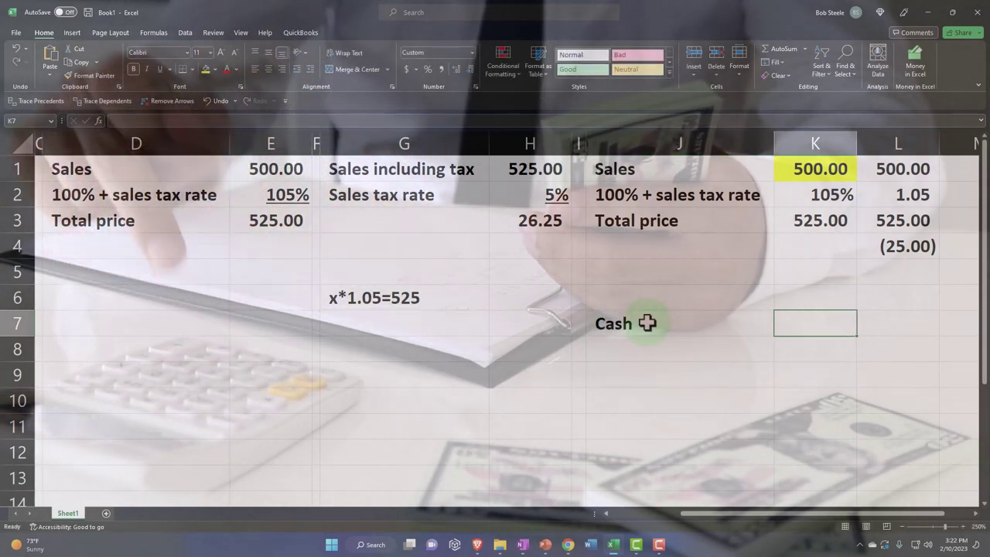
type("525")
key("Return")
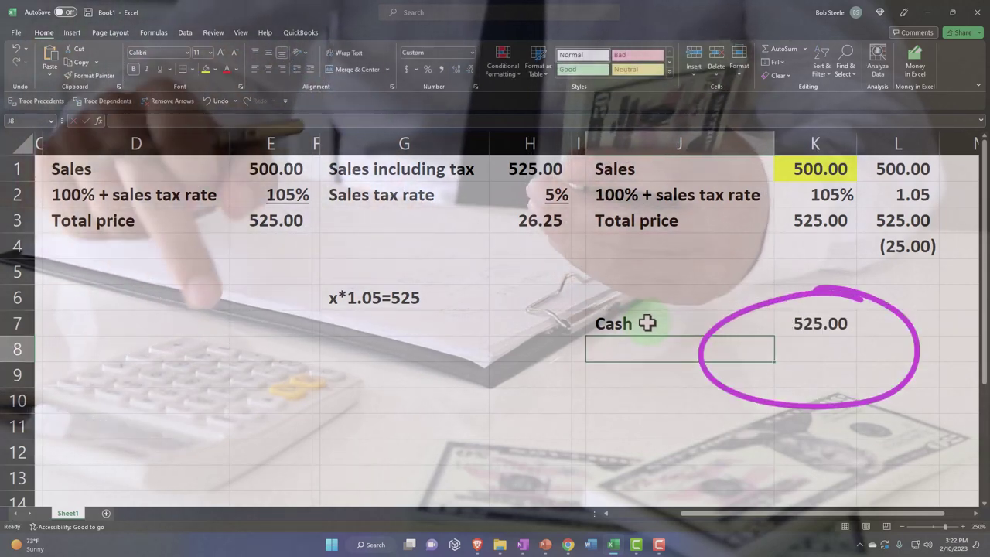
key("Escape")
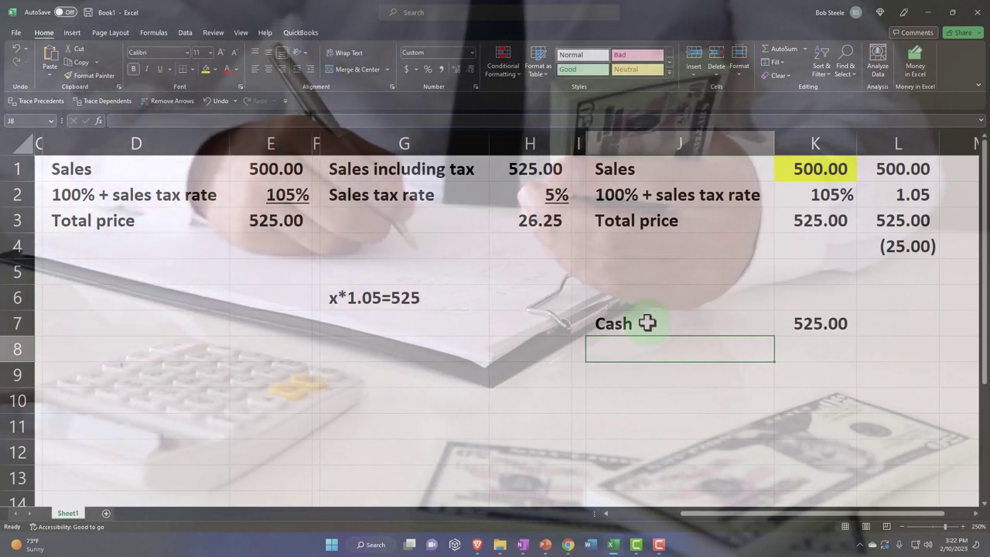
- Add a Sales line in J8 and credit it in L8 with the negative of the cash amount in K7
left_click(647, 323)
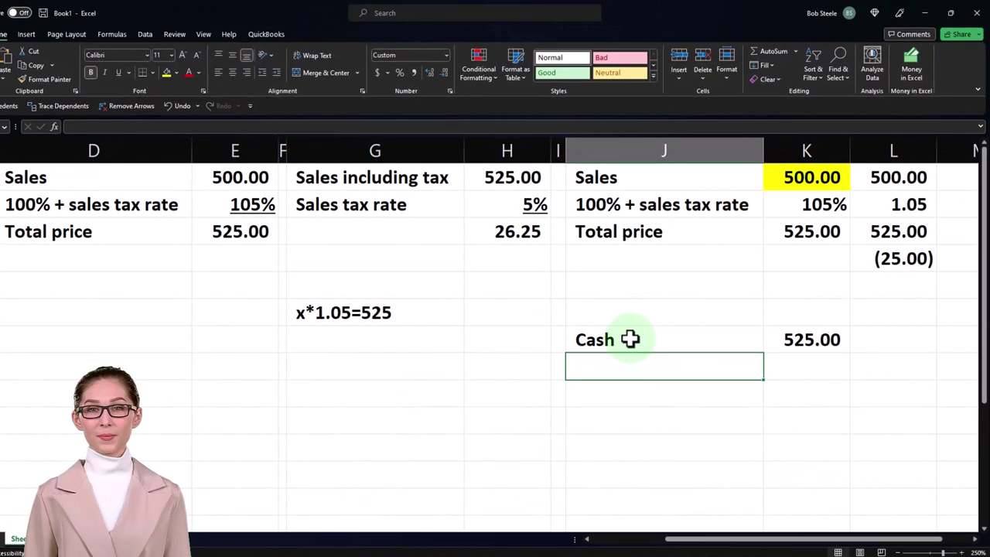
type("Sal")
key("Tab")
key("Tab")
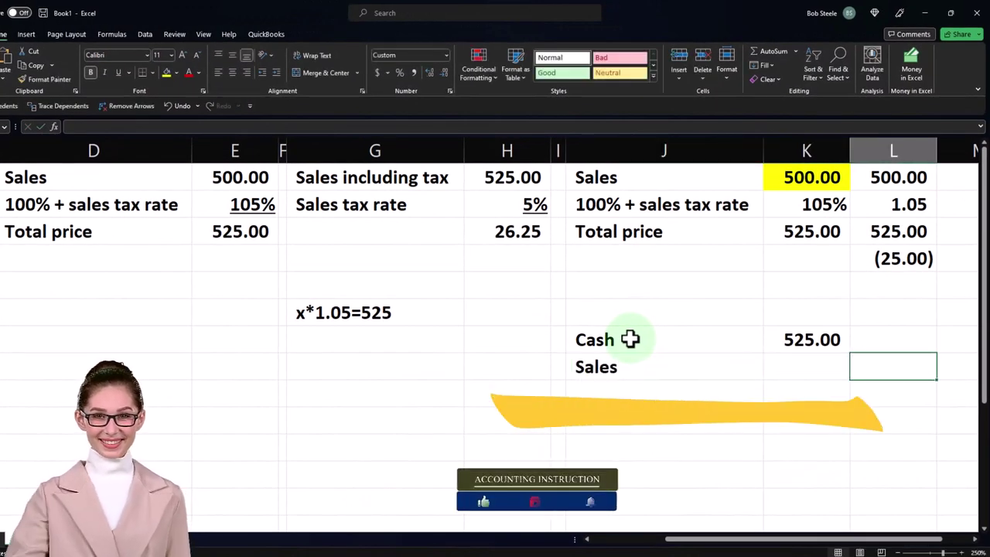
type("-K8")
key("Return")
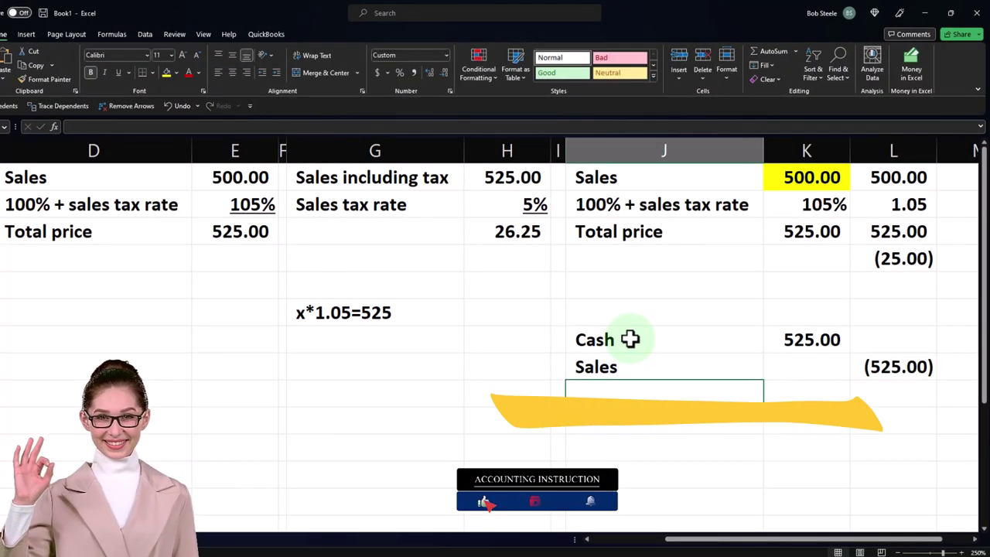
key("Tab")
key("Tab")
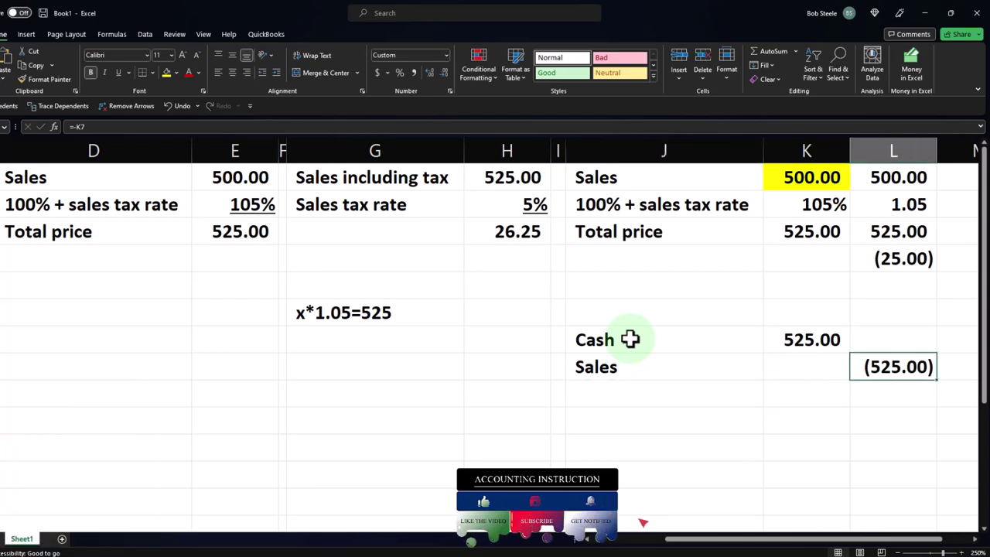
key("Return")
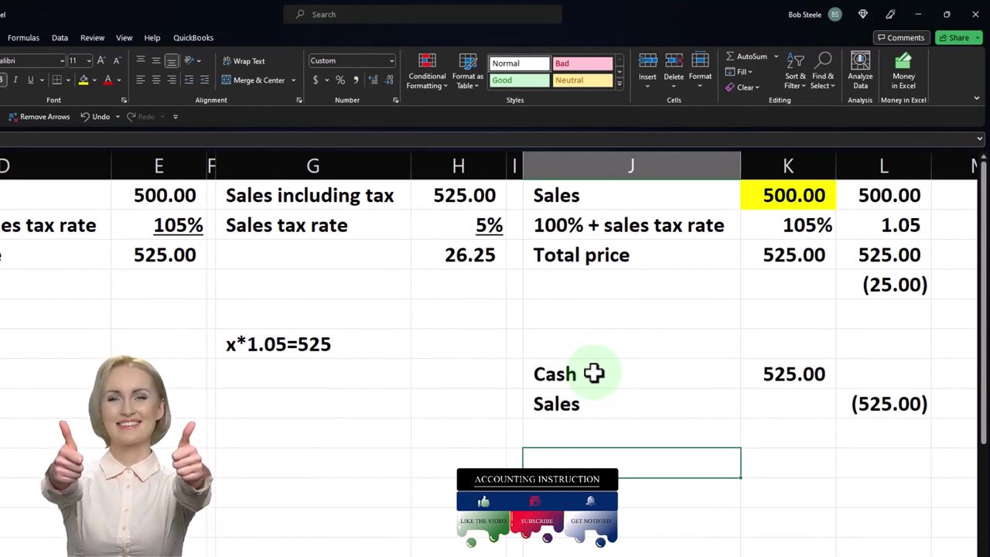
- Link J10 to the Sales label in J8 and set K10 to the negative of the tax difference in L4
key("Up")
key("Up")
key("Tab")
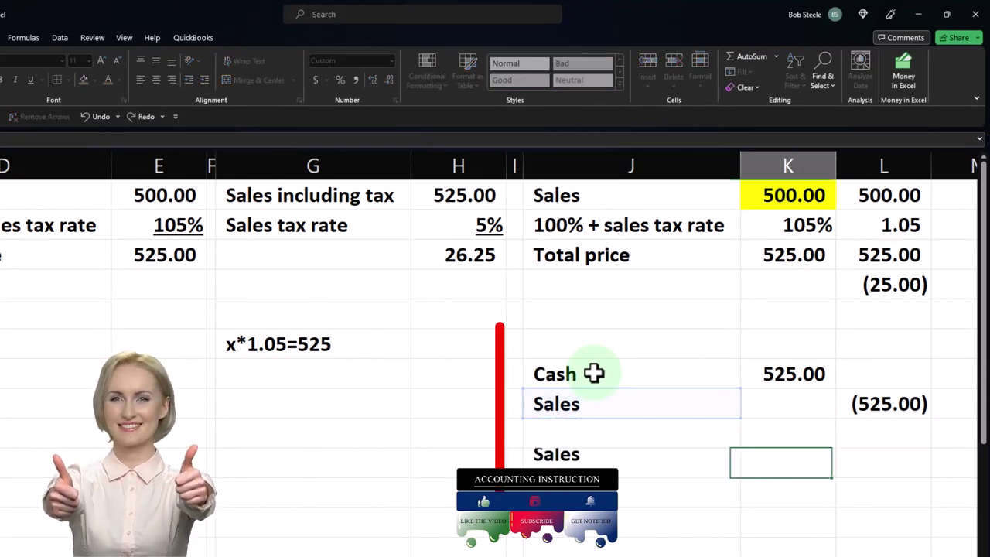
type("=")
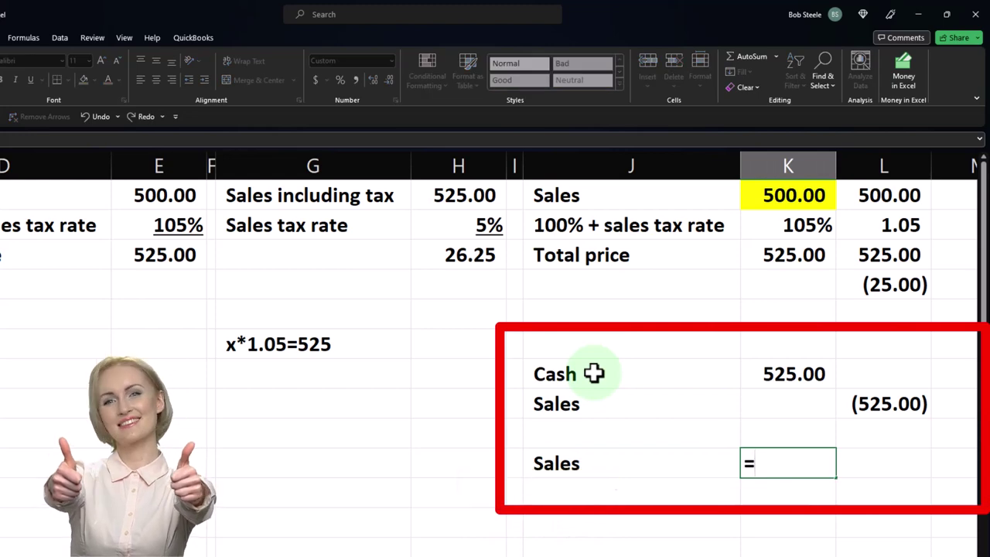
key("Up")
key("Up")
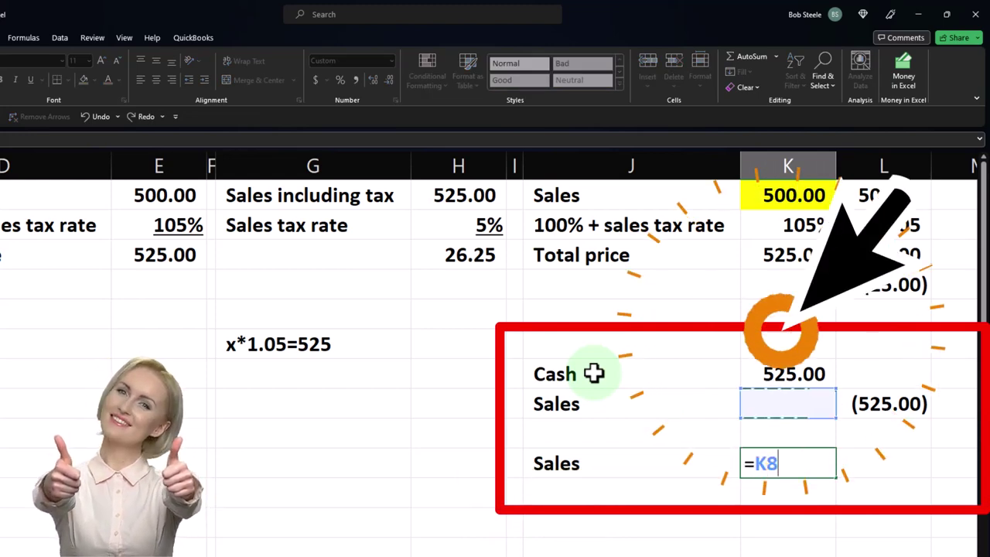
key("BackSpace")
key("BackSpace")
key("BackSpace")
key("Escape")
type("-L4")
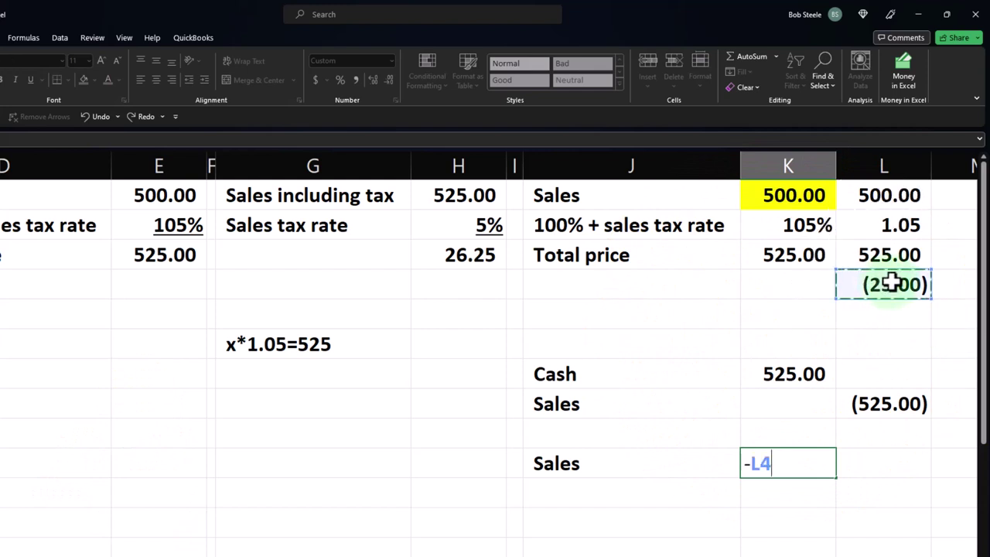
key("Return")
- Complete the tax payment entry in row 11 with -K10 in L11 and the label Cash in J11
key("Right")
key("Right")
type("-")
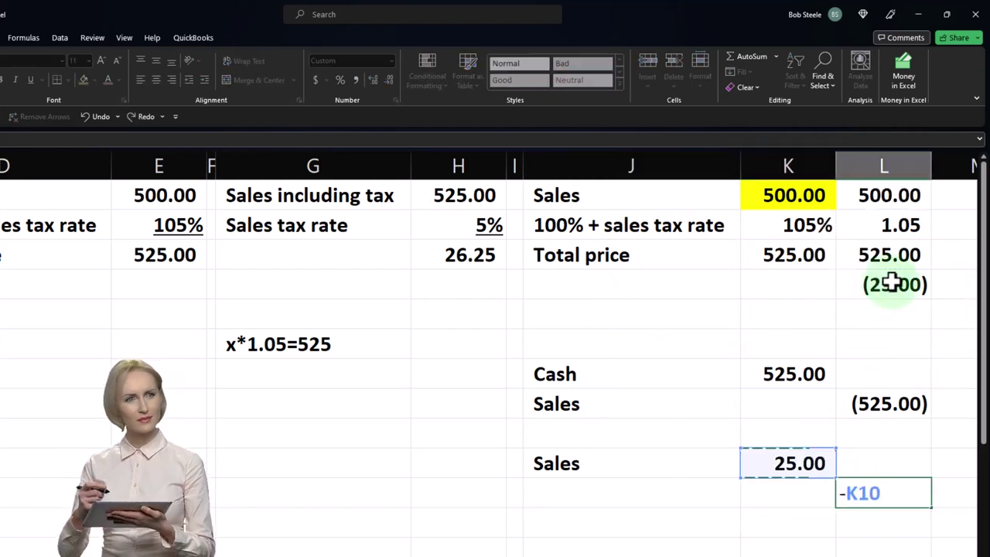
key("Return")
key("Left")
key("Left")
type("Cash")
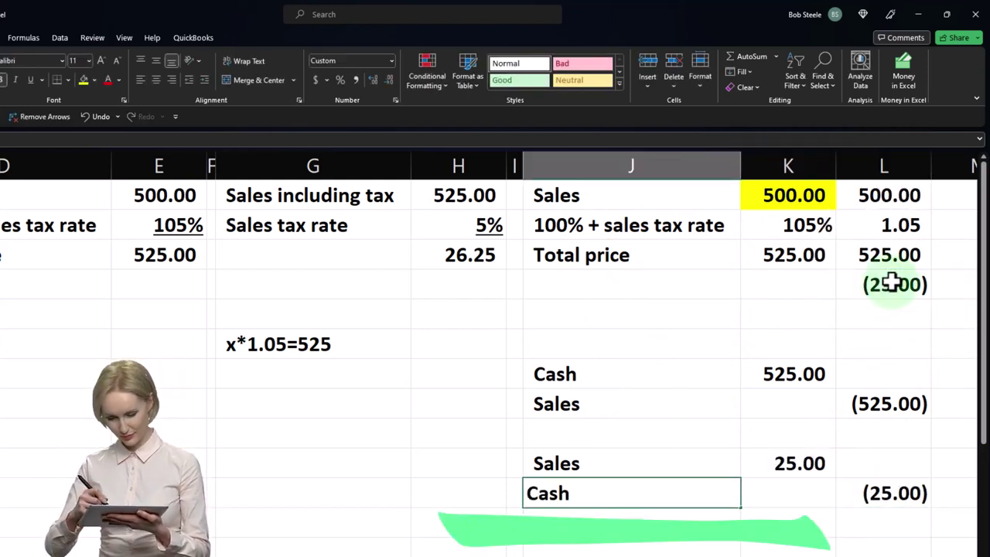
key("Return")
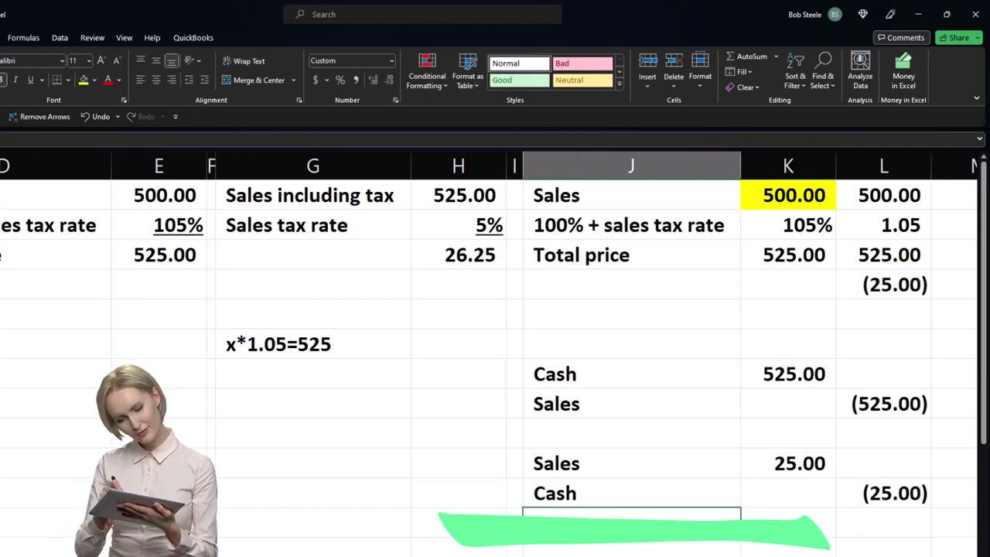
- Calculate net sales in L13 by adding the sales credit in L8 and the tax debit in K10
left_click(858, 545)
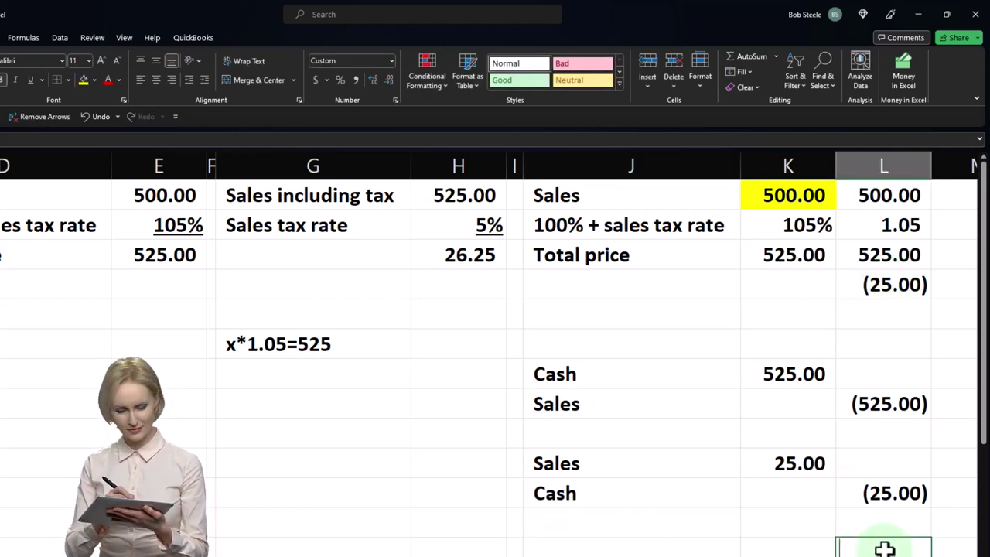
type("+")
key("Up")
key("Up")
key("Up")
key("Up")
key("Up")
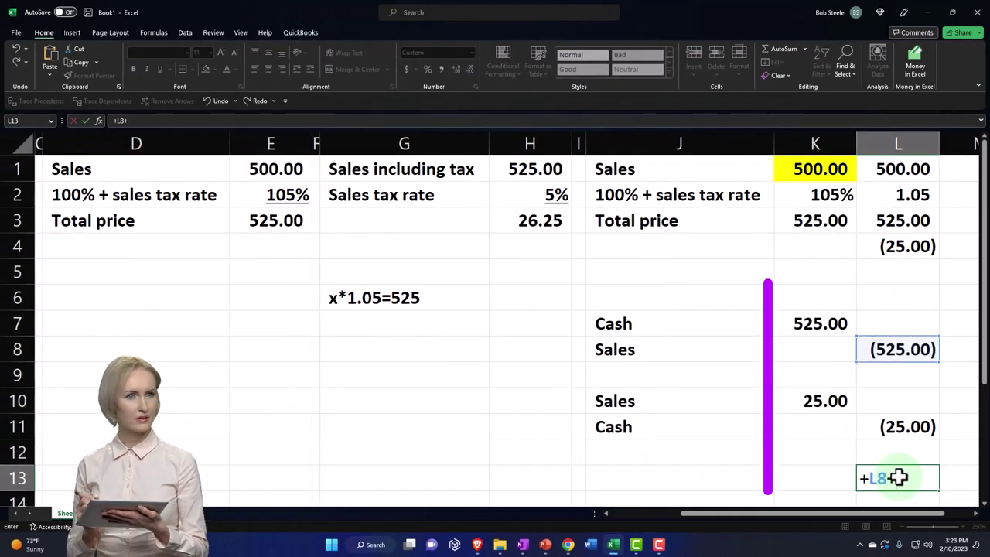
type("+")
key("Up")
key("Up")
key("Up")
key("Left")
key("Return")
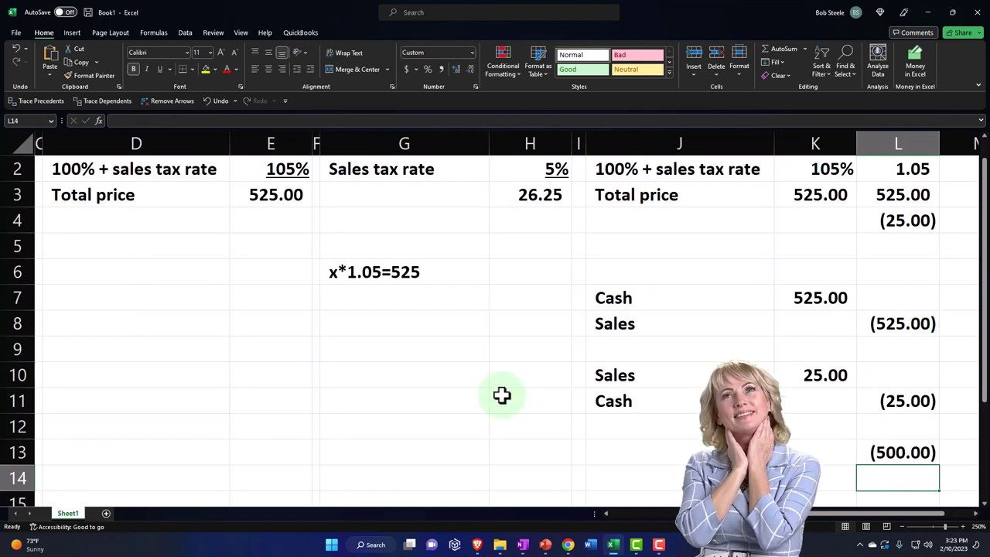
scroll(403, 396, "up", 1)
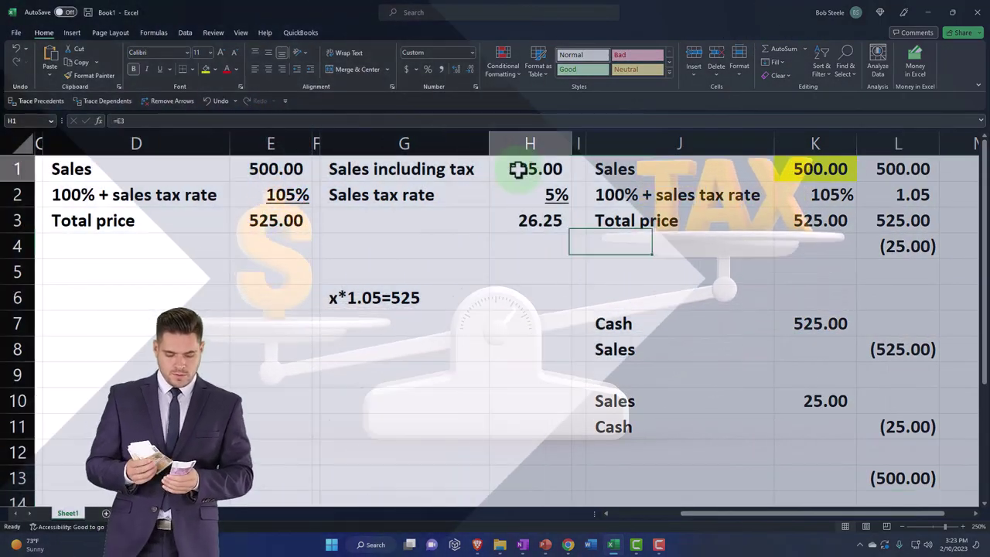
left_click(518, 170)
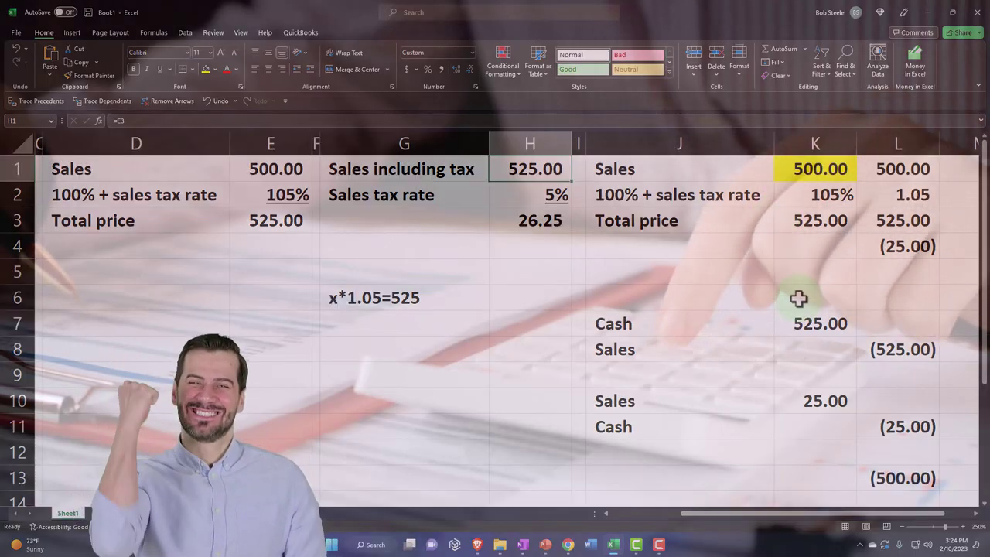
left_click_drag(694, 431, 879, 427)
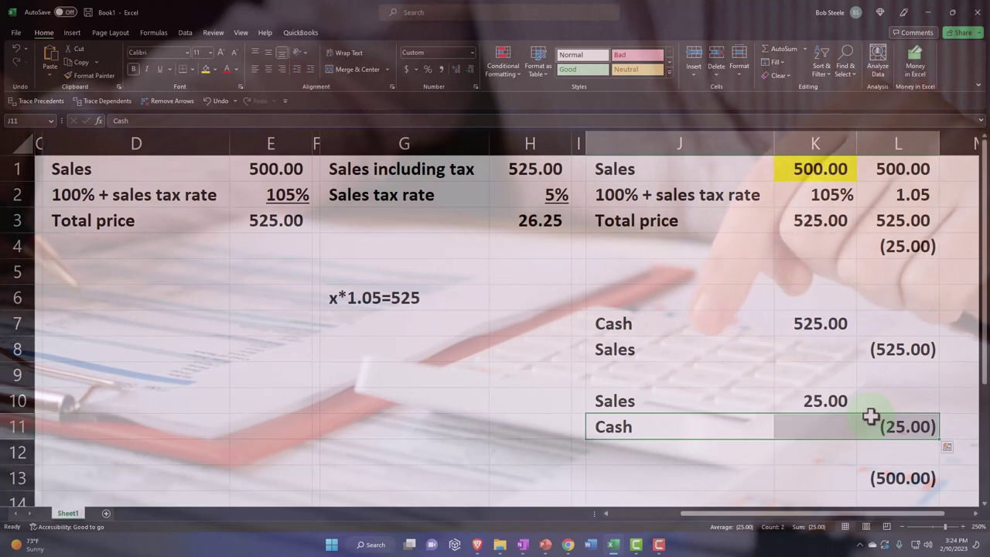
- Replace the linked Sales label in J10 with the text Sale tax exp
left_click(654, 399)
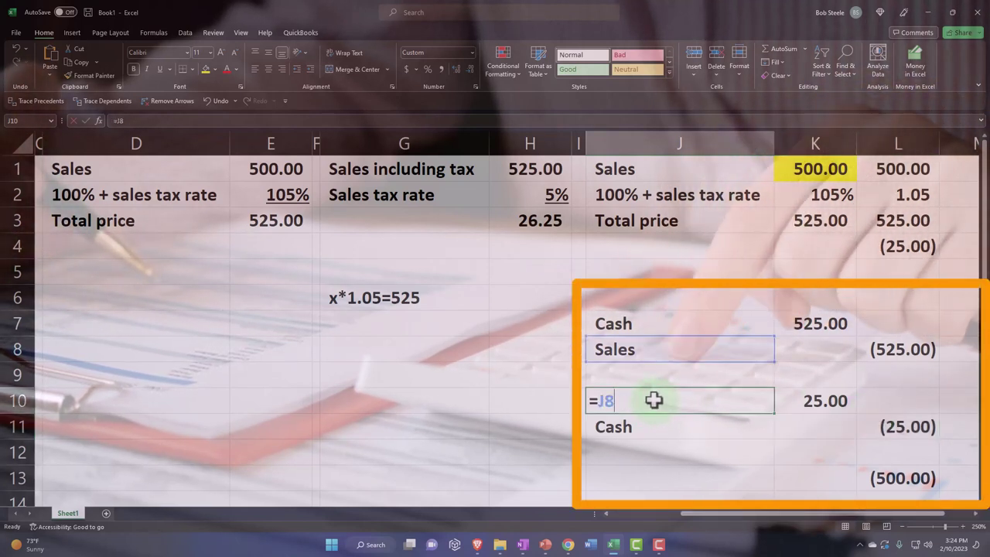
key("Return")
left_click(655, 401)
type("s")
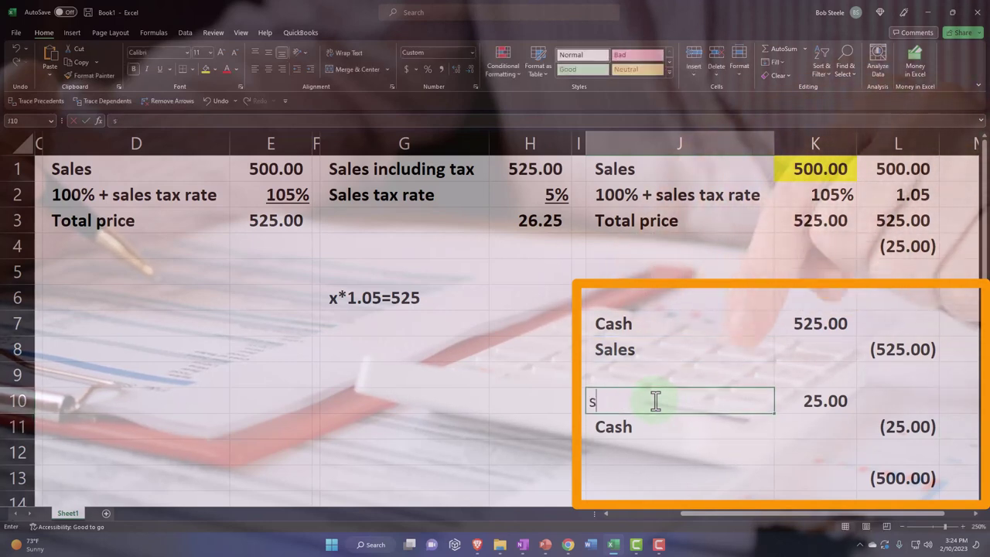
type("a")
type("Sale tas")
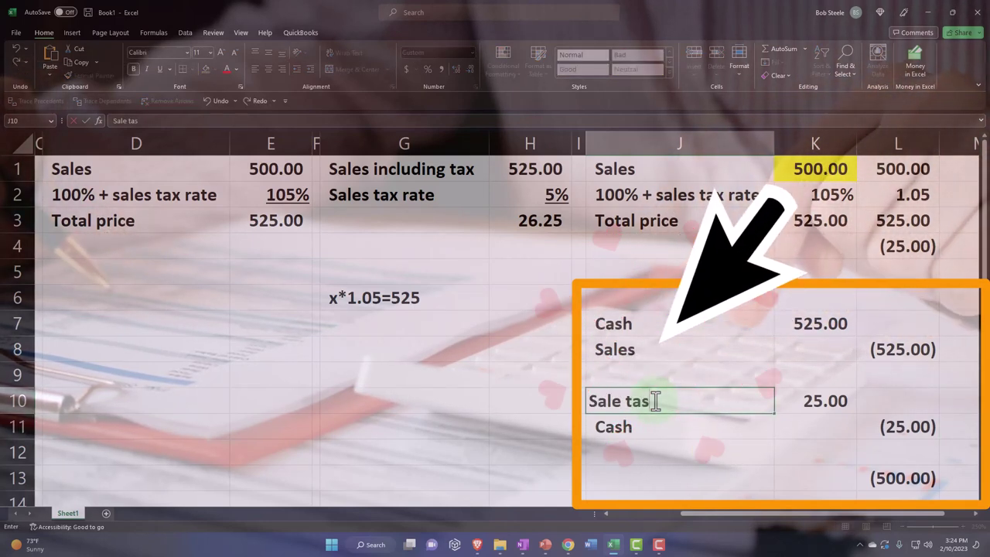
key("BackSpace")
type("x exp")
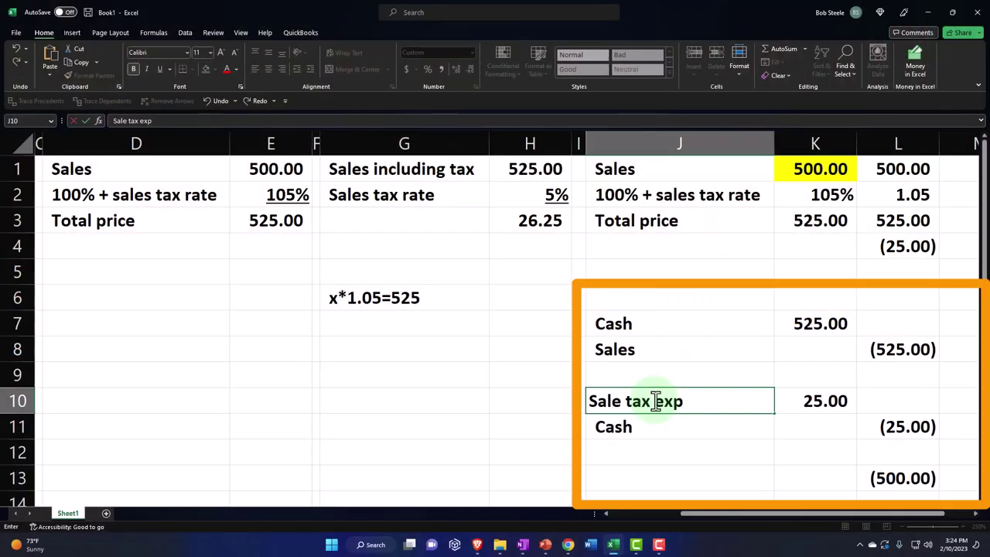
key("Return")
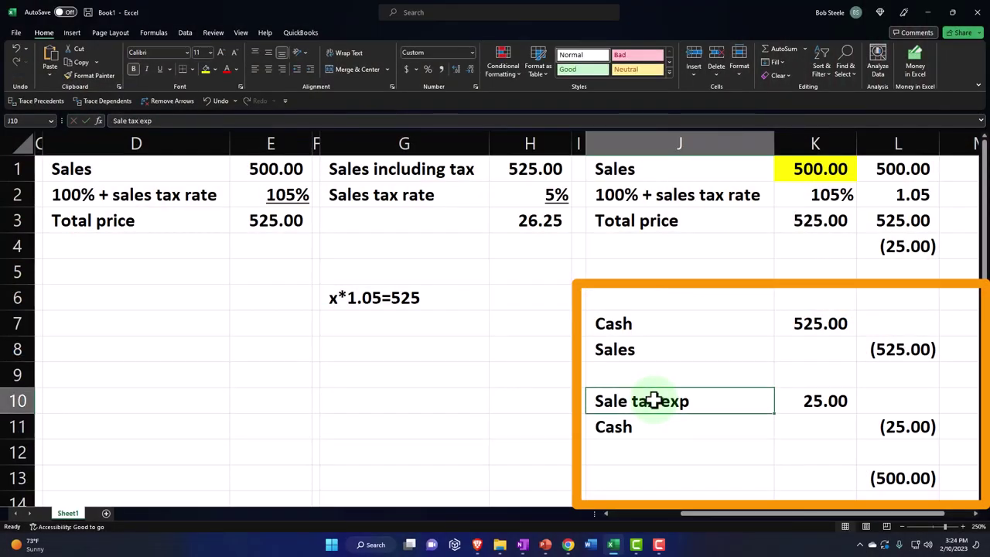